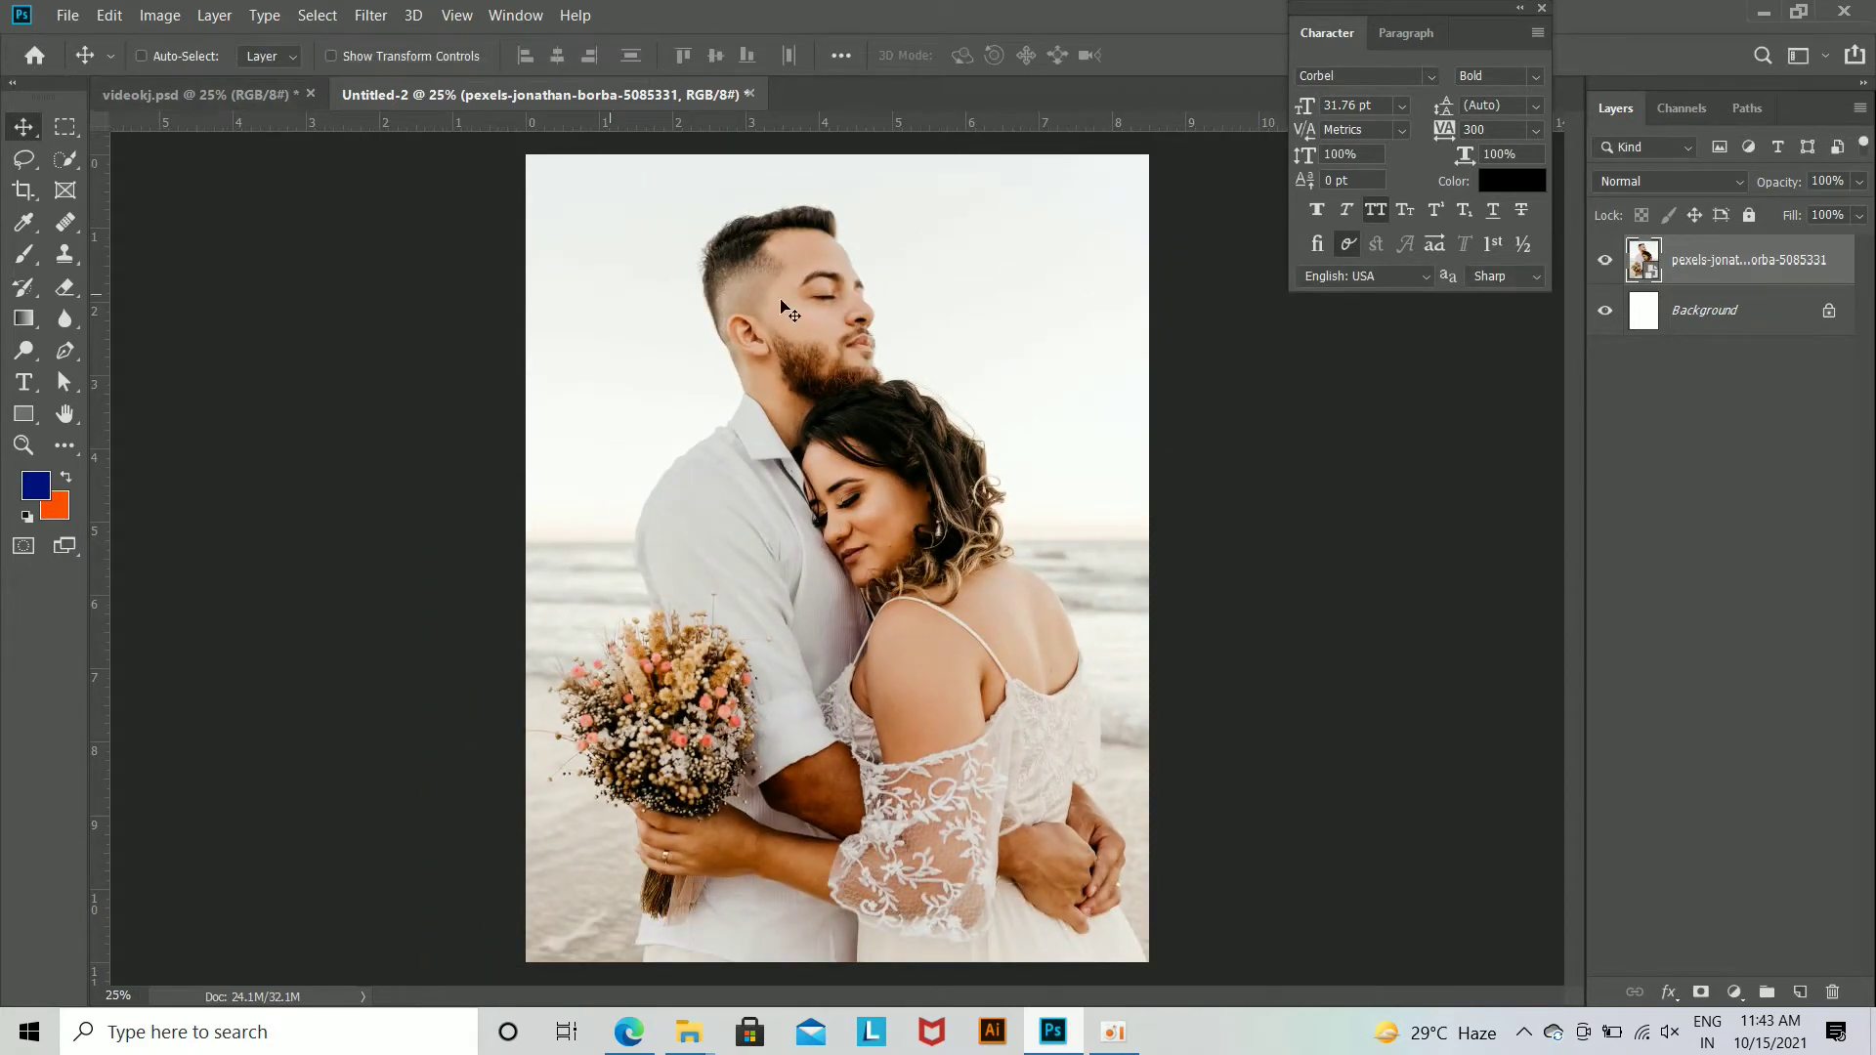
Step: Create a new layer above the couple photo and fill it with dark blue #001178
{"action": "left_click", "coordinate": [1799, 992]}
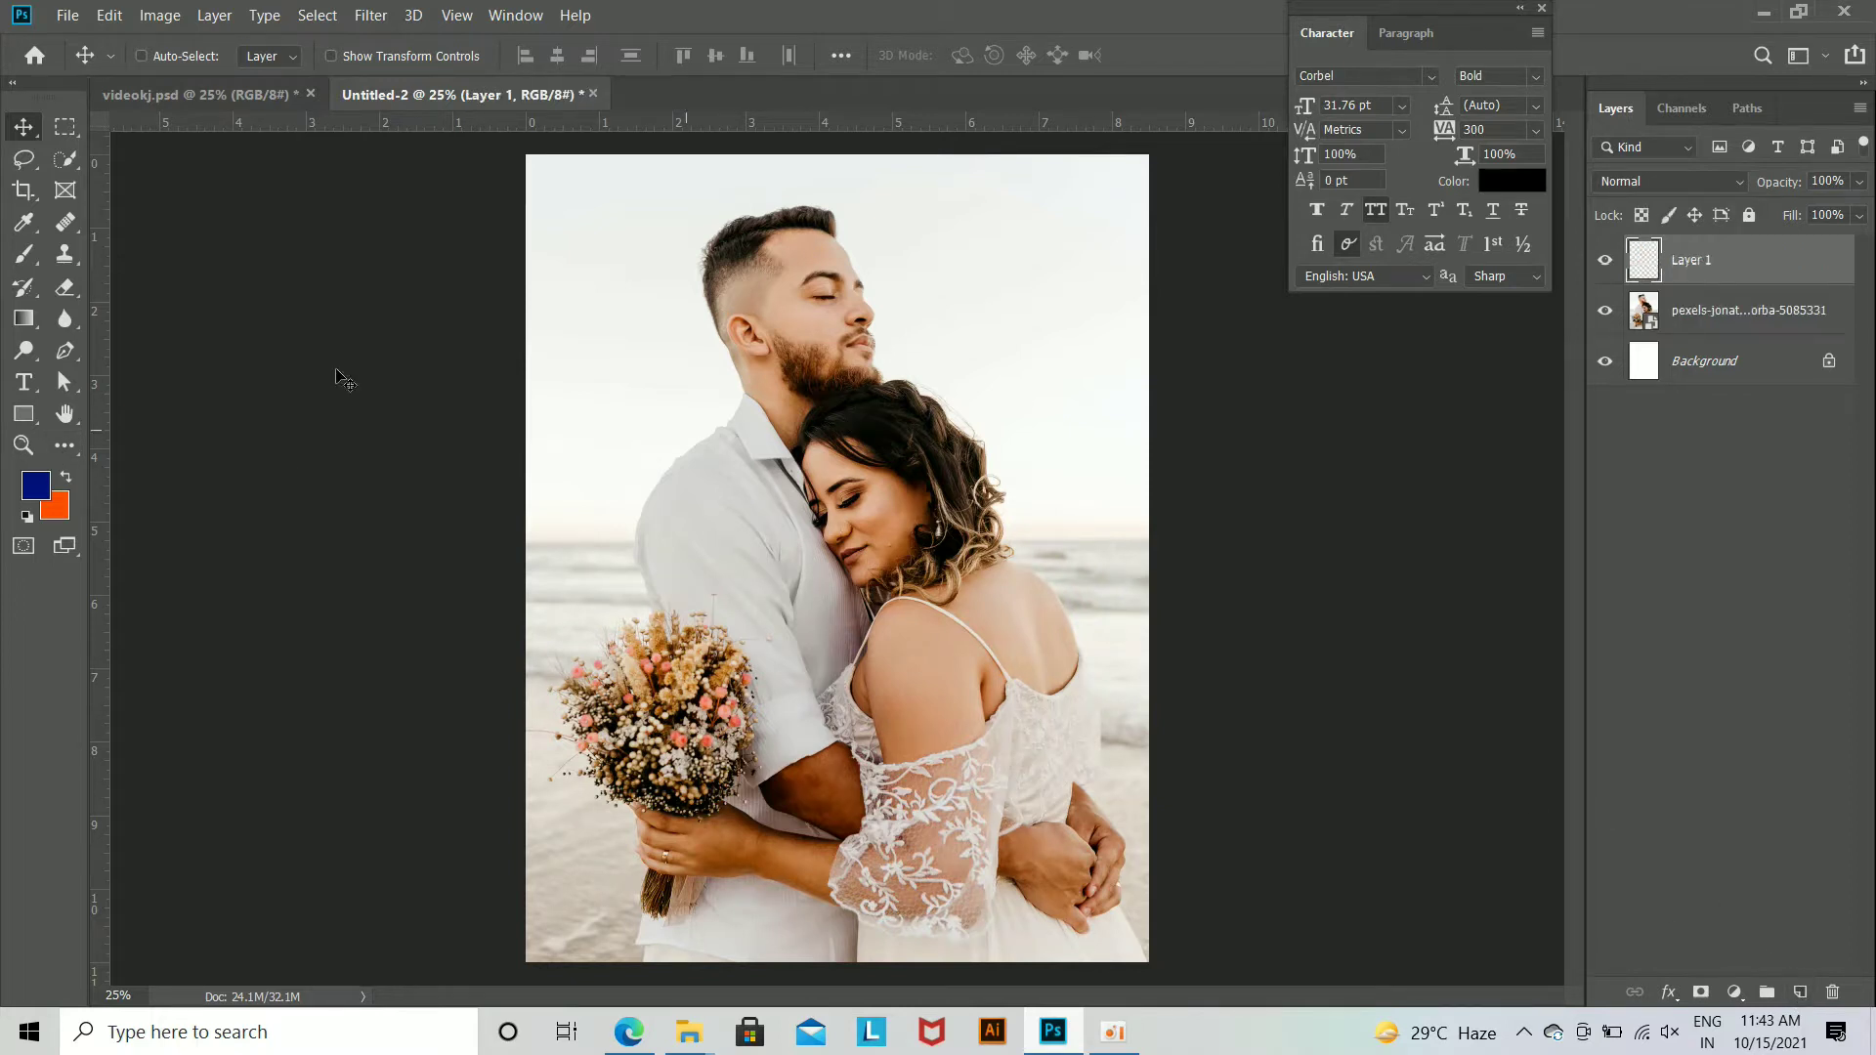
{"action": "left_click", "coordinate": [39, 489]}
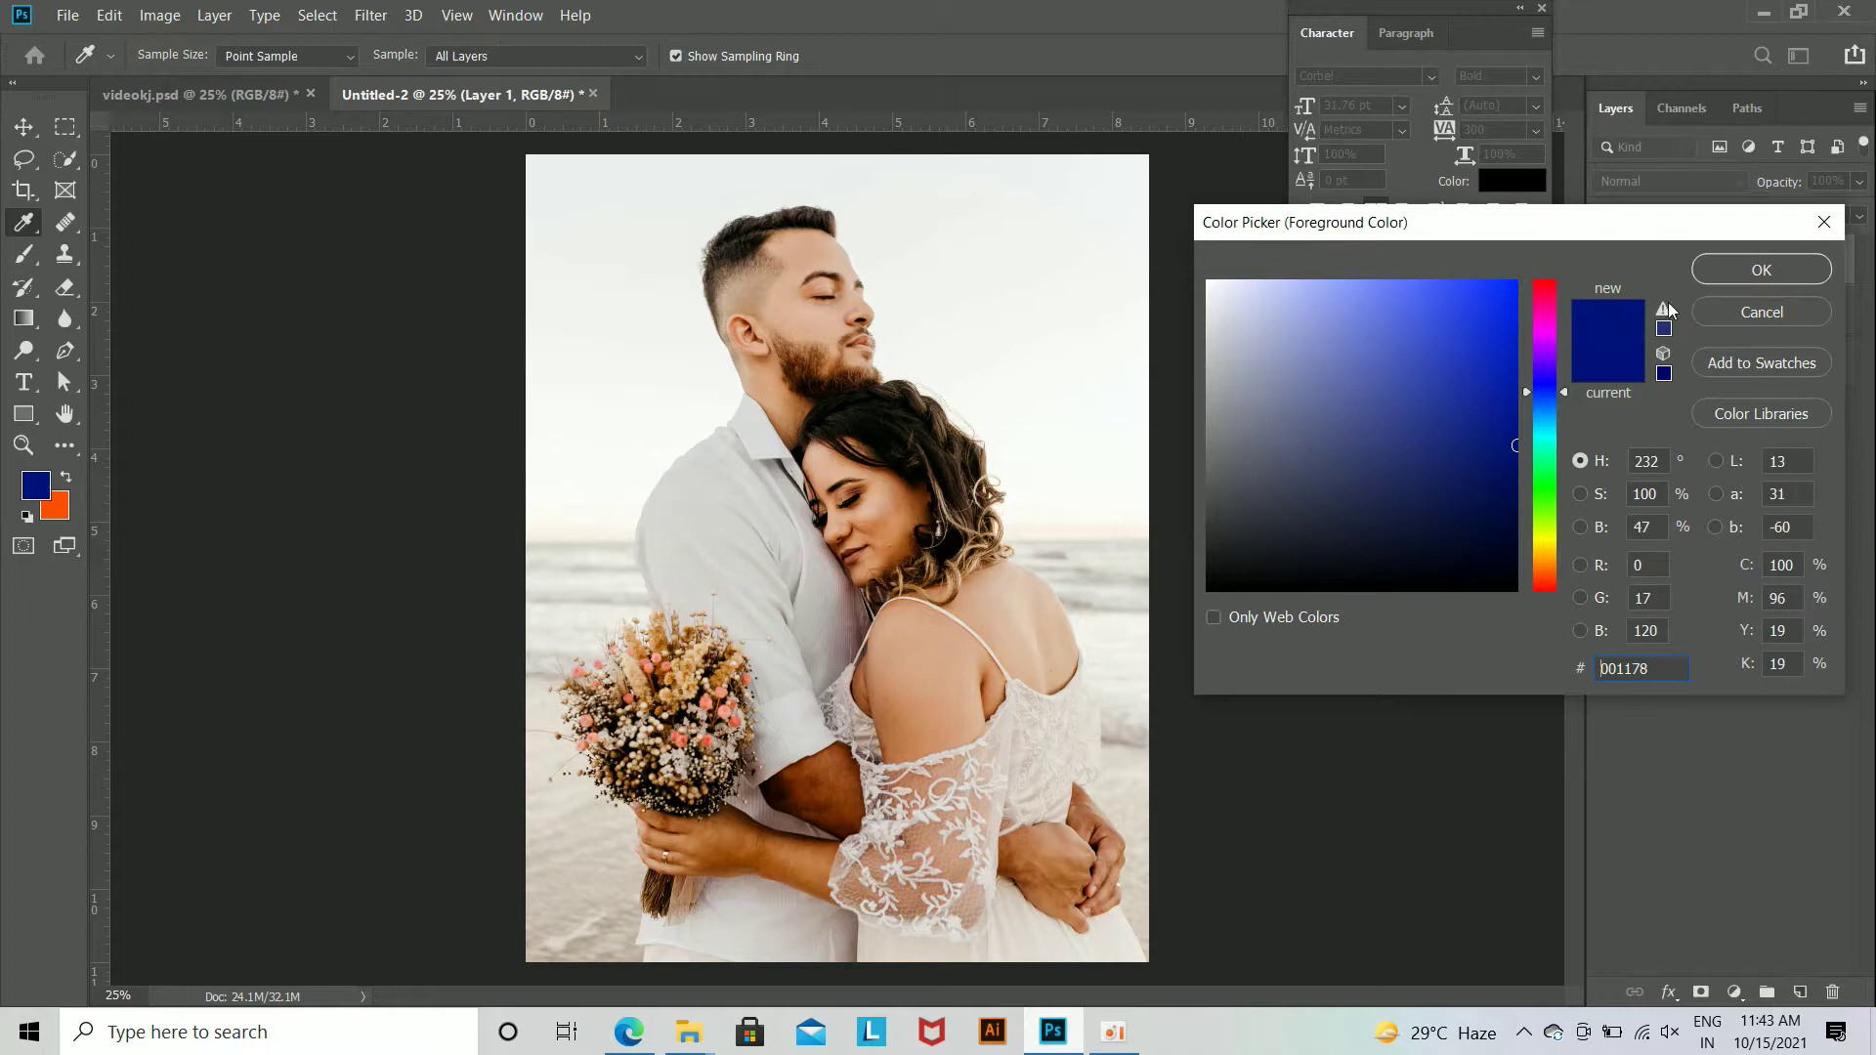
{"action": "key", "text": "Return"}
{"action": "key", "text": "alt+BackSpace"}
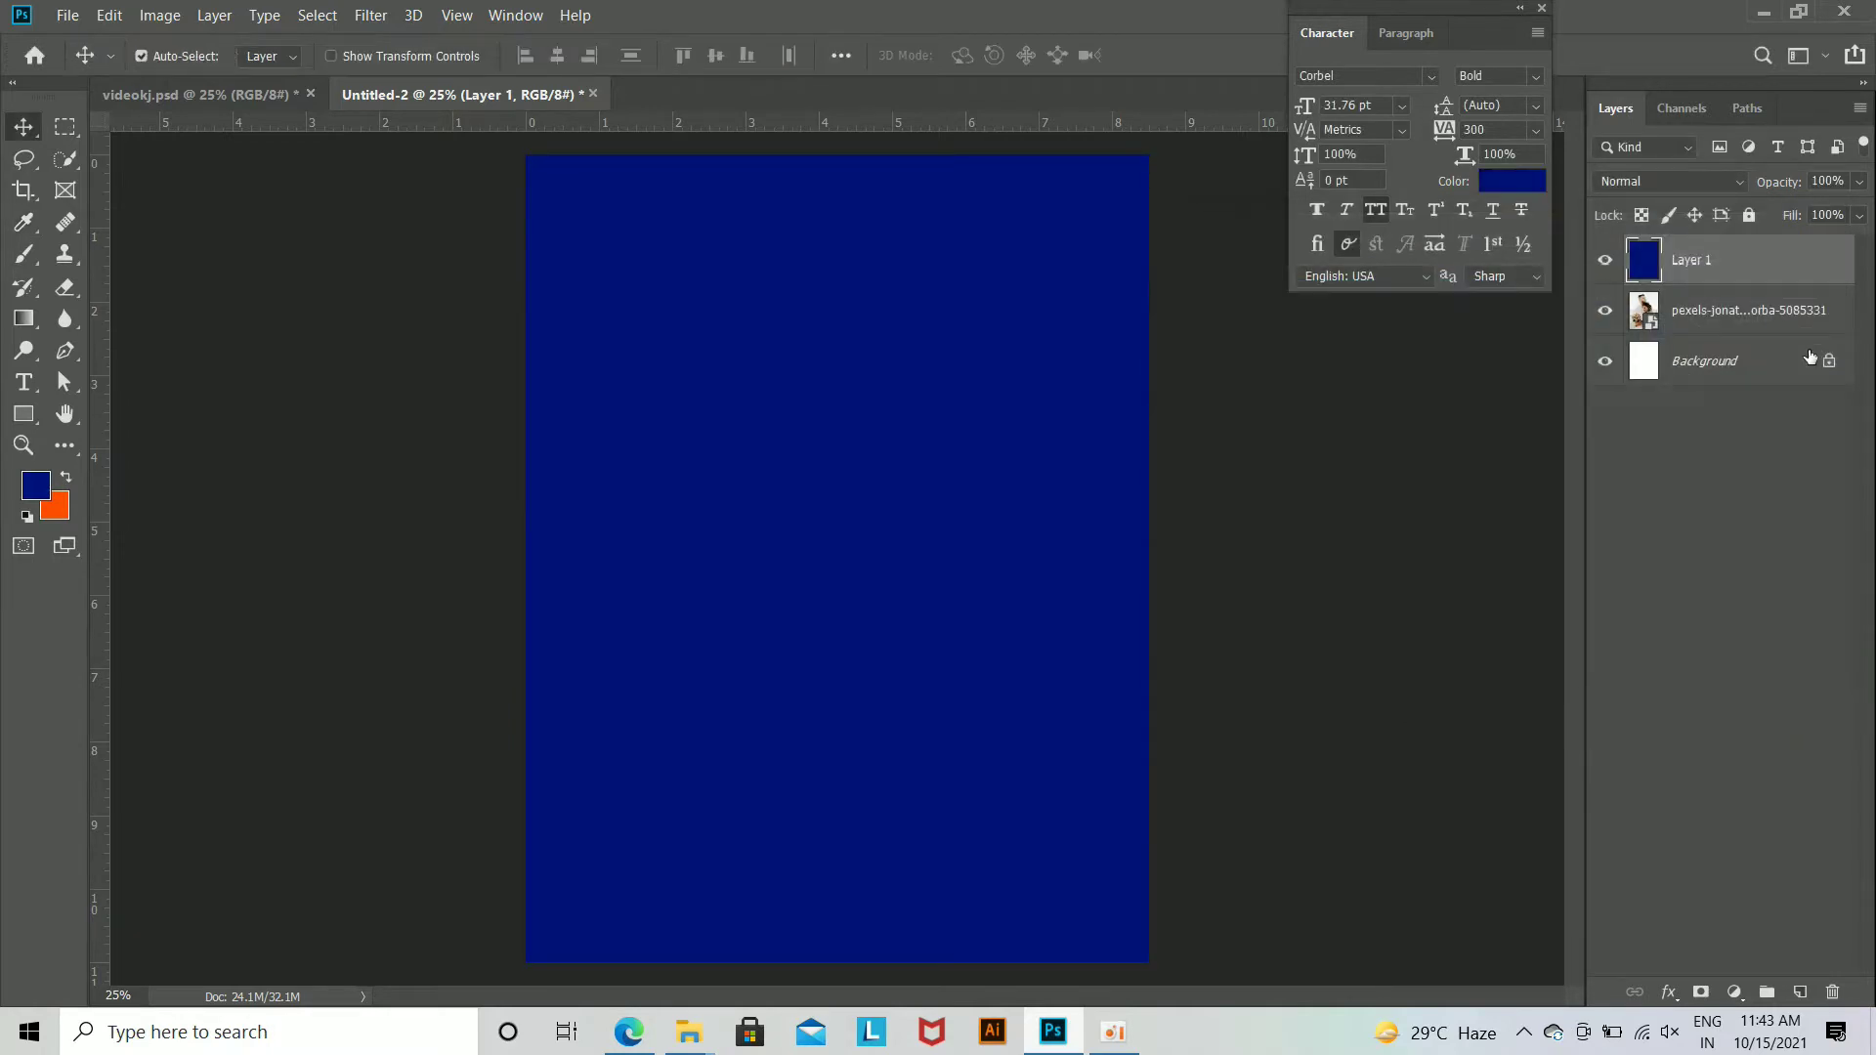
Step: Add an inverted mask to the blue layer and paint white at 20% opacity along the left side of the photo
{"action": "left_click", "coordinate": [1701, 992]}
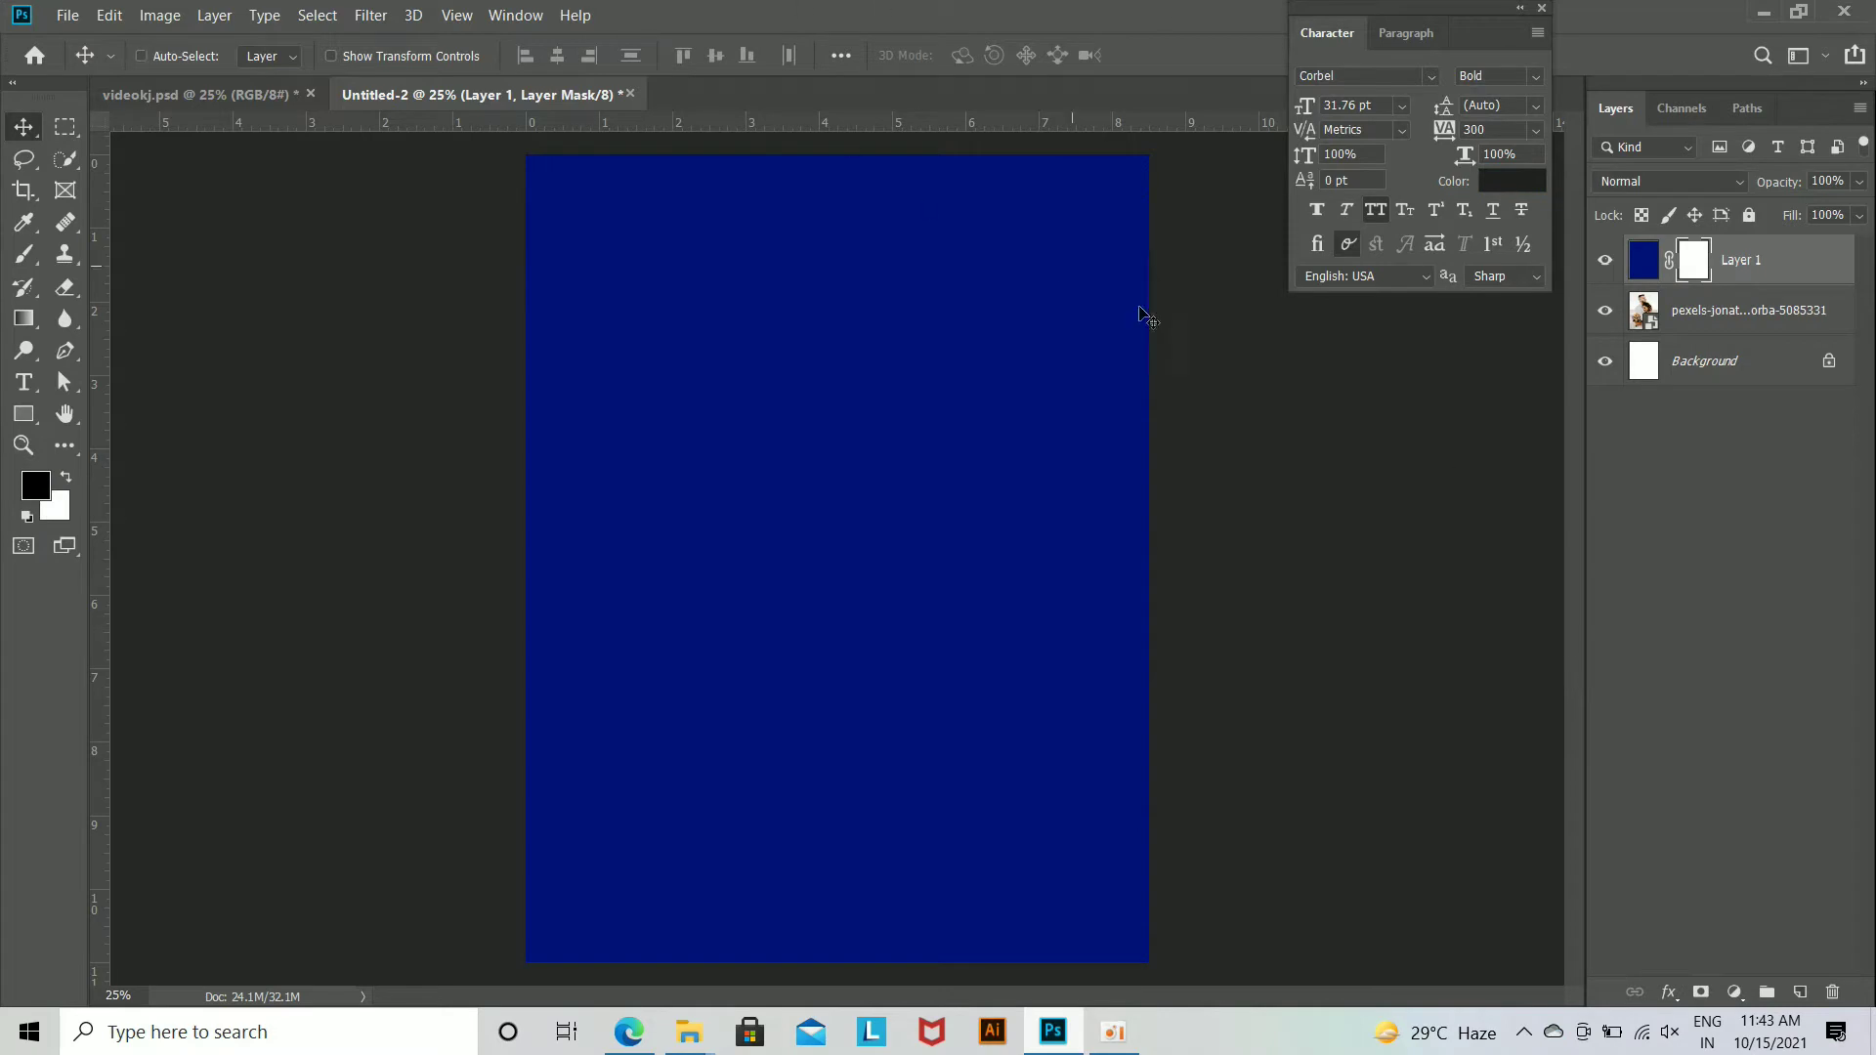
{"action": "key", "text": "ctrl+i"}
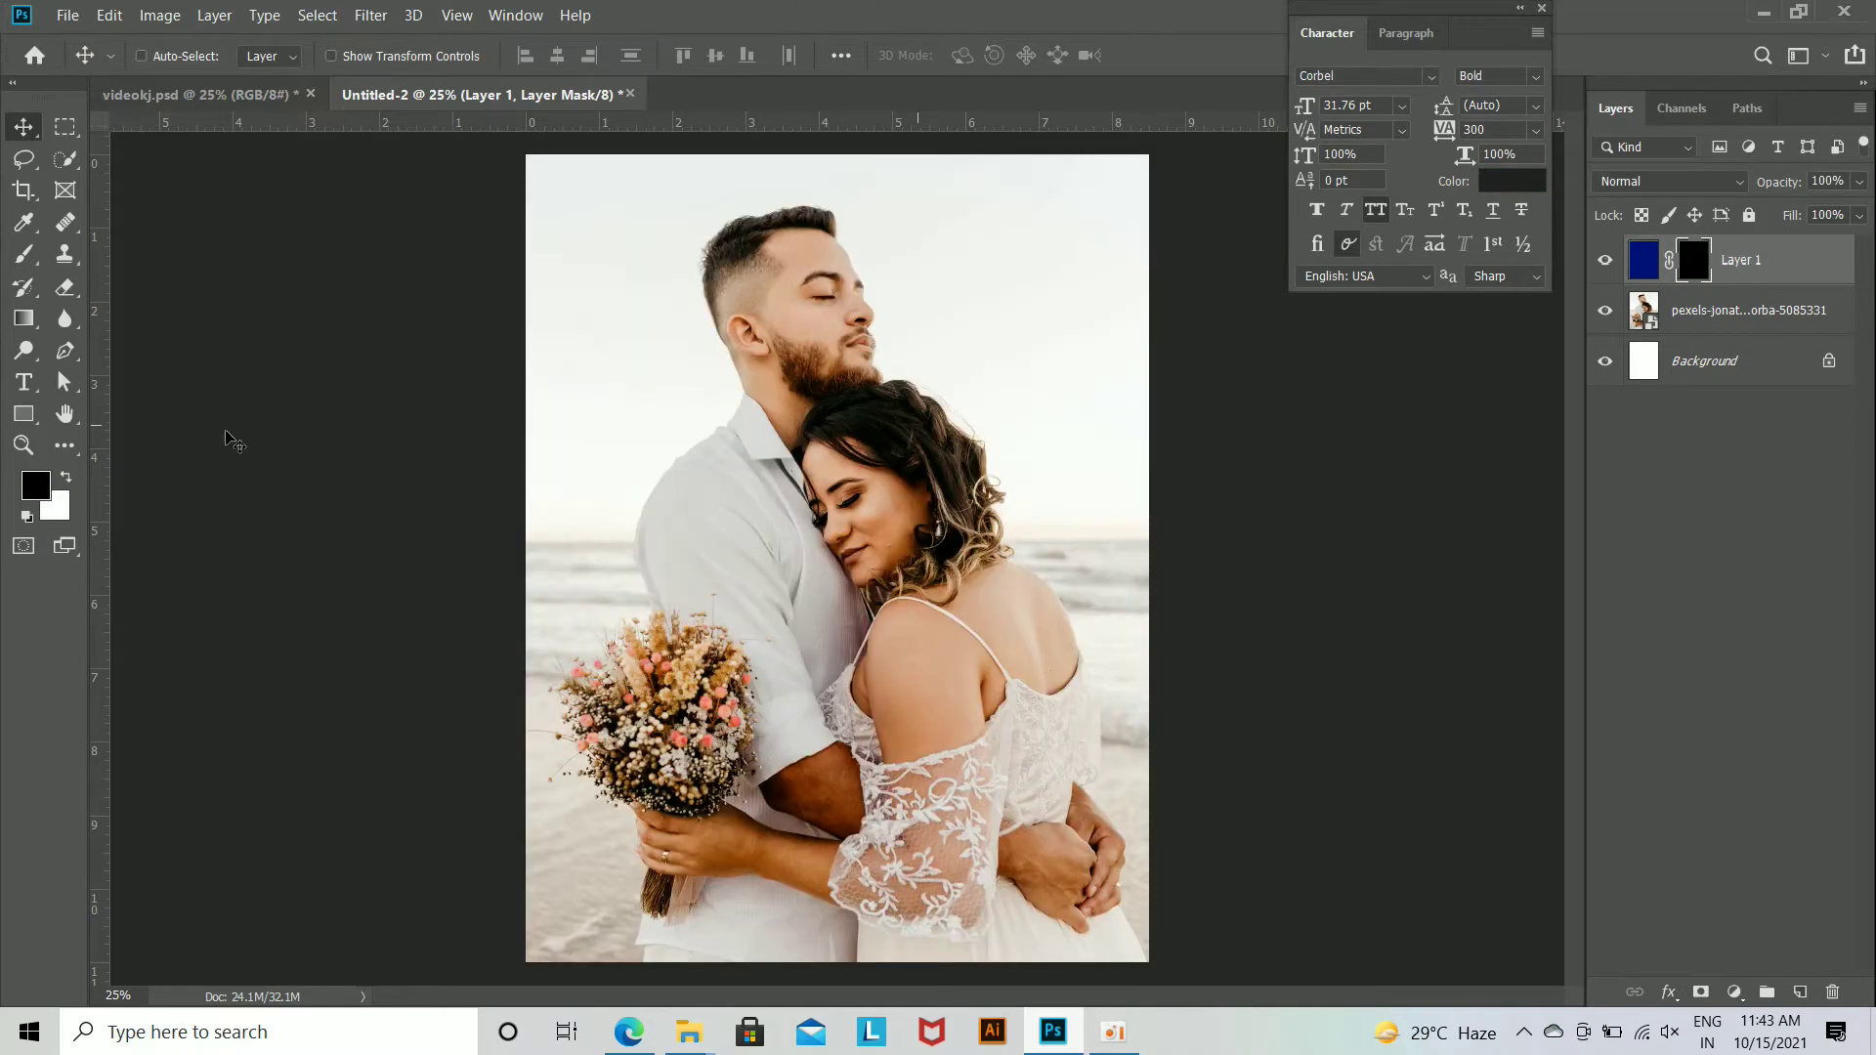
{"action": "left_click", "coordinate": [24, 256]}
{"action": "key", "text": "x"}
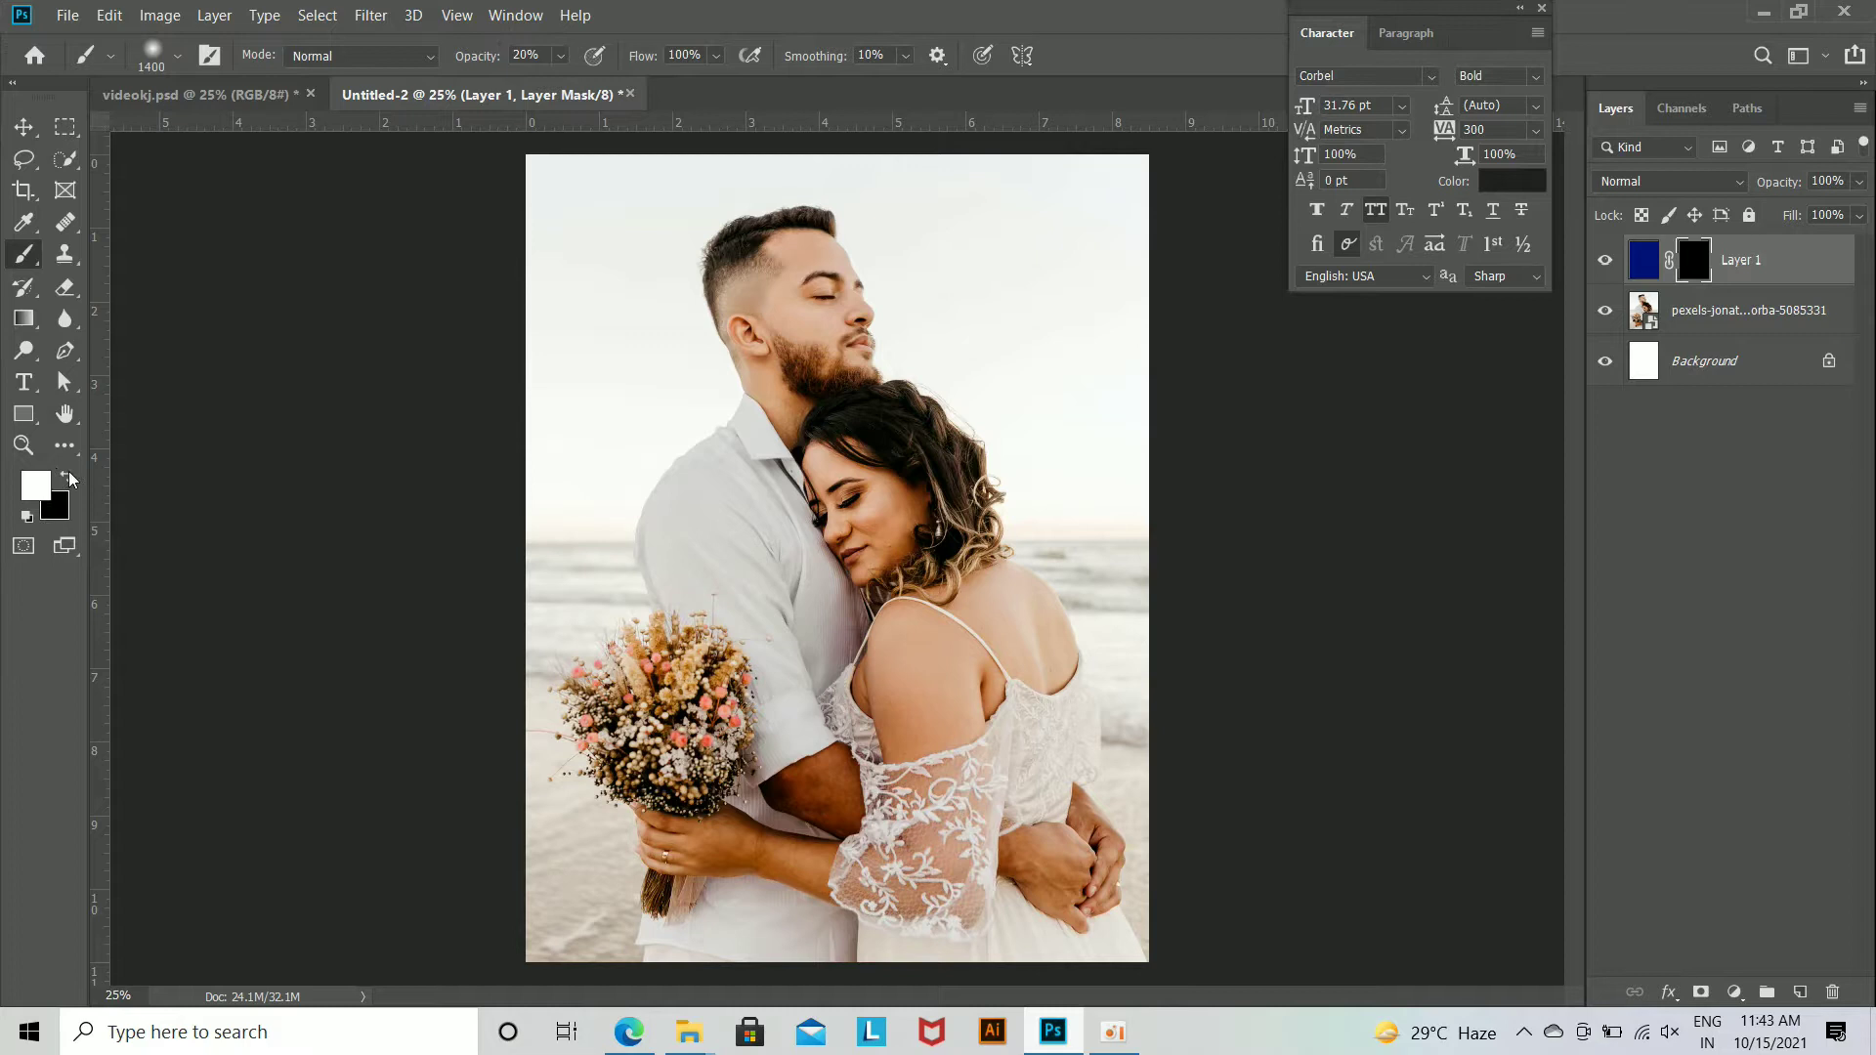
{"action": "mouse_move", "coordinate": [567, 234]}
{"action": "left_mouse_down"}
{"action": "mouse_move", "coordinate": [556, 527]}
{"action": "mouse_move", "coordinate": [584, 852]}
{"action": "left_mouse_up"}
{"action": "mouse_move", "coordinate": [807, 284]}
{"action": "left_mouse_down"}
{"action": "mouse_move", "coordinate": [552, 296]}
{"action": "mouse_move", "coordinate": [631, 349]}
{"action": "mouse_move", "coordinate": [558, 492]}
{"action": "mouse_move", "coordinate": [541, 819]}
{"action": "left_mouse_up"}
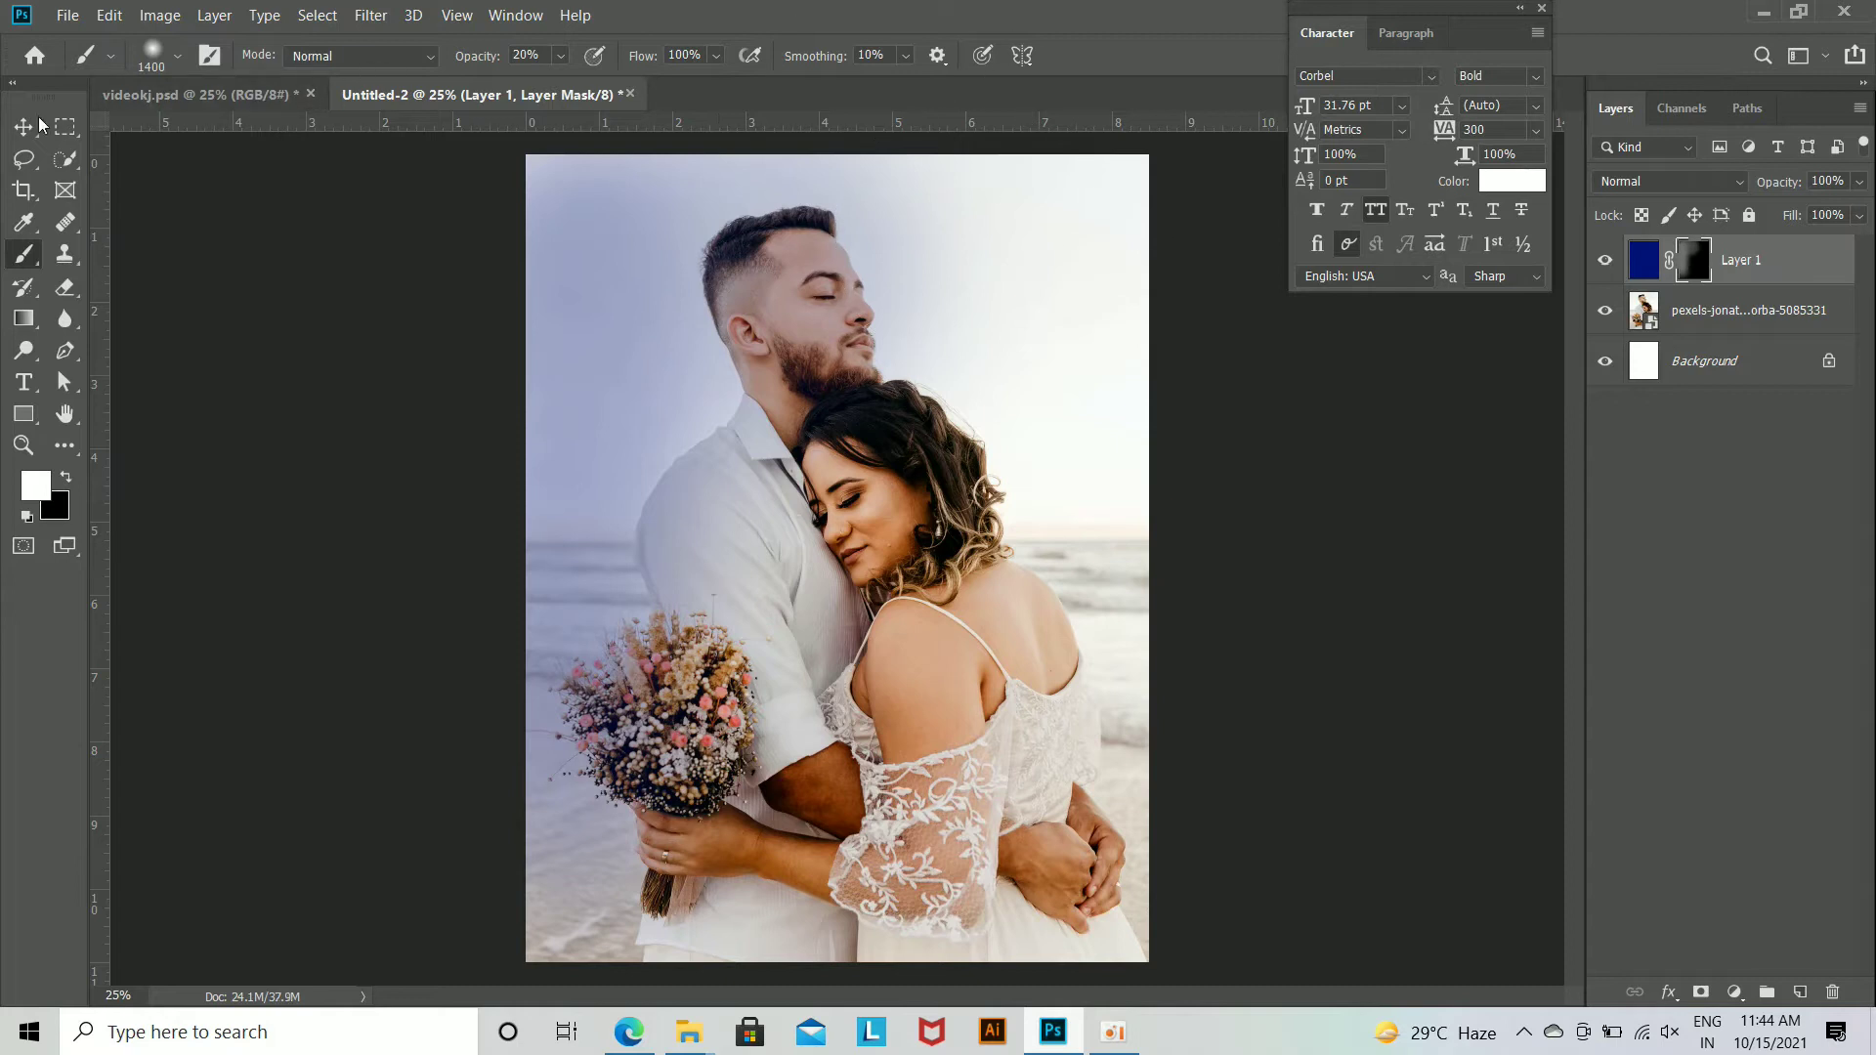
Step: Copy the two maroon masked layers, Layer 1 copy 2 and Layer 3, from videokj.psd into the Untitled-2 document
{"action": "key", "text": "v"}
{"action": "left_click", "coordinate": [283, 95]}
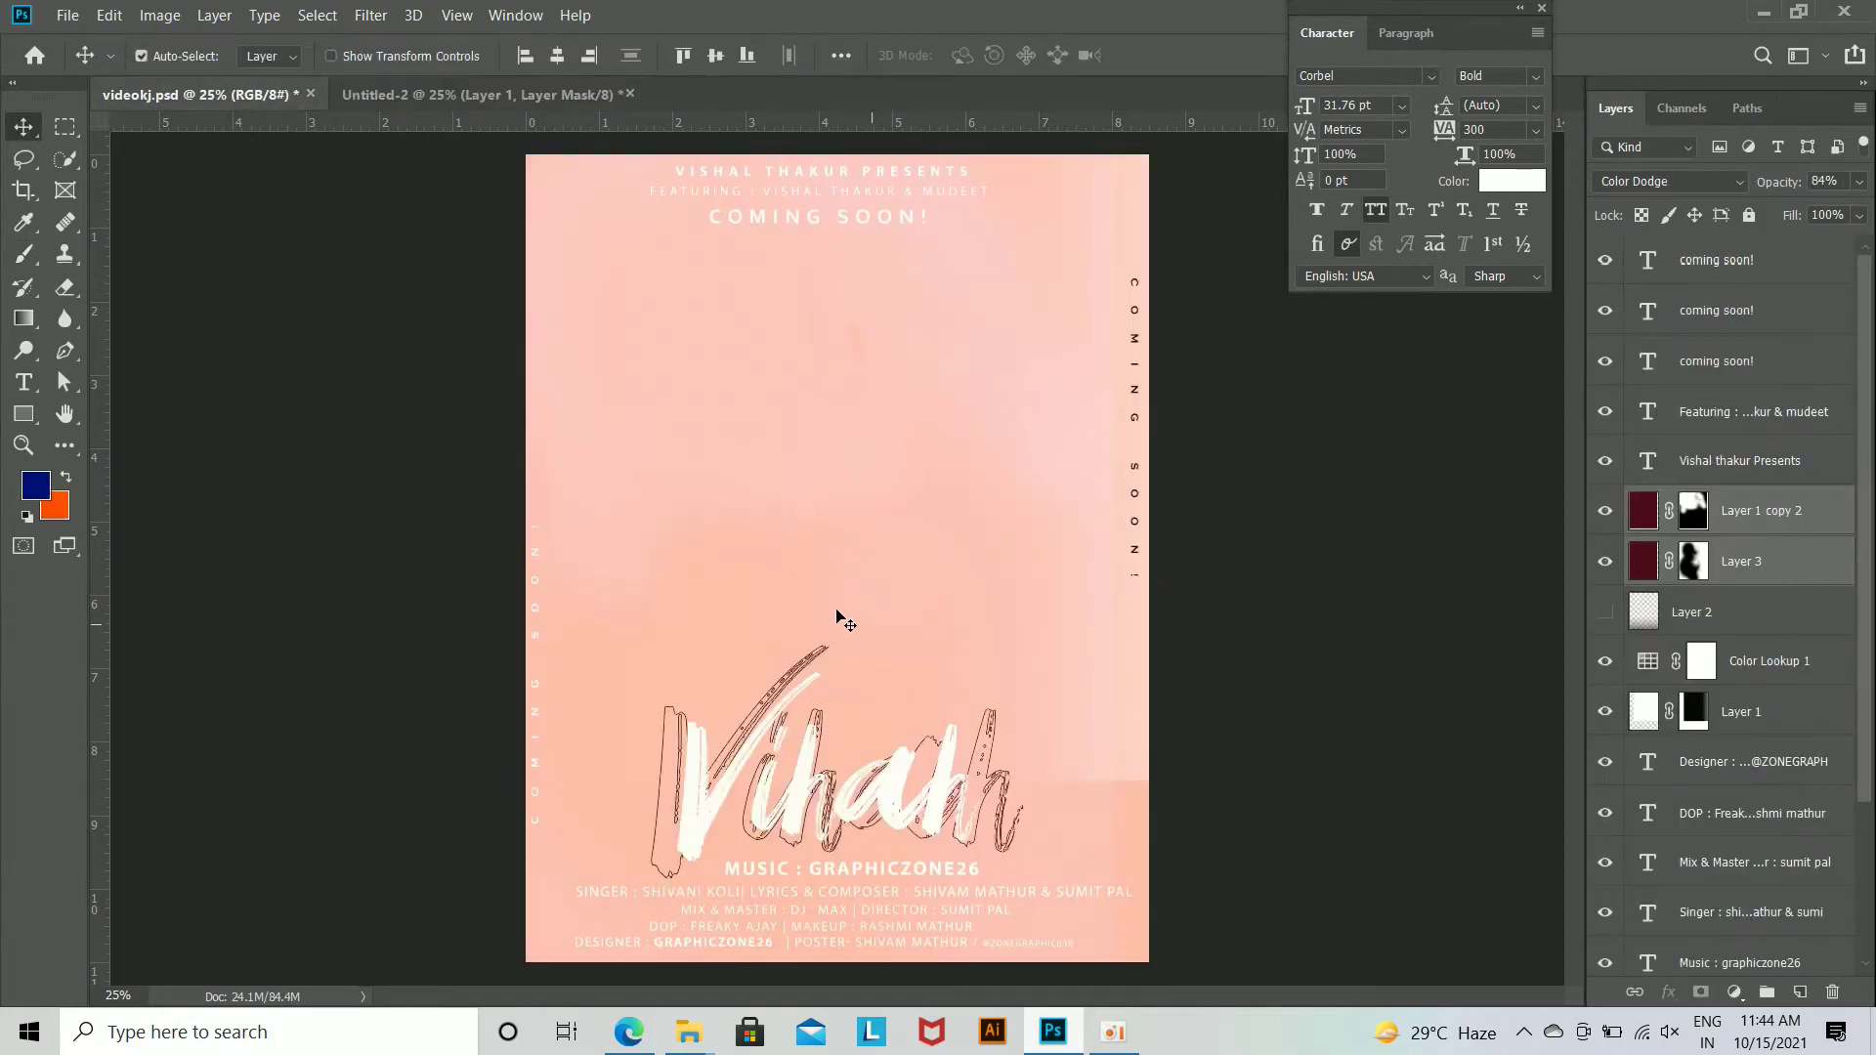
{"action": "left_click_drag", "start_coordinate": [746, 553], "coordinate": [555, 49]}
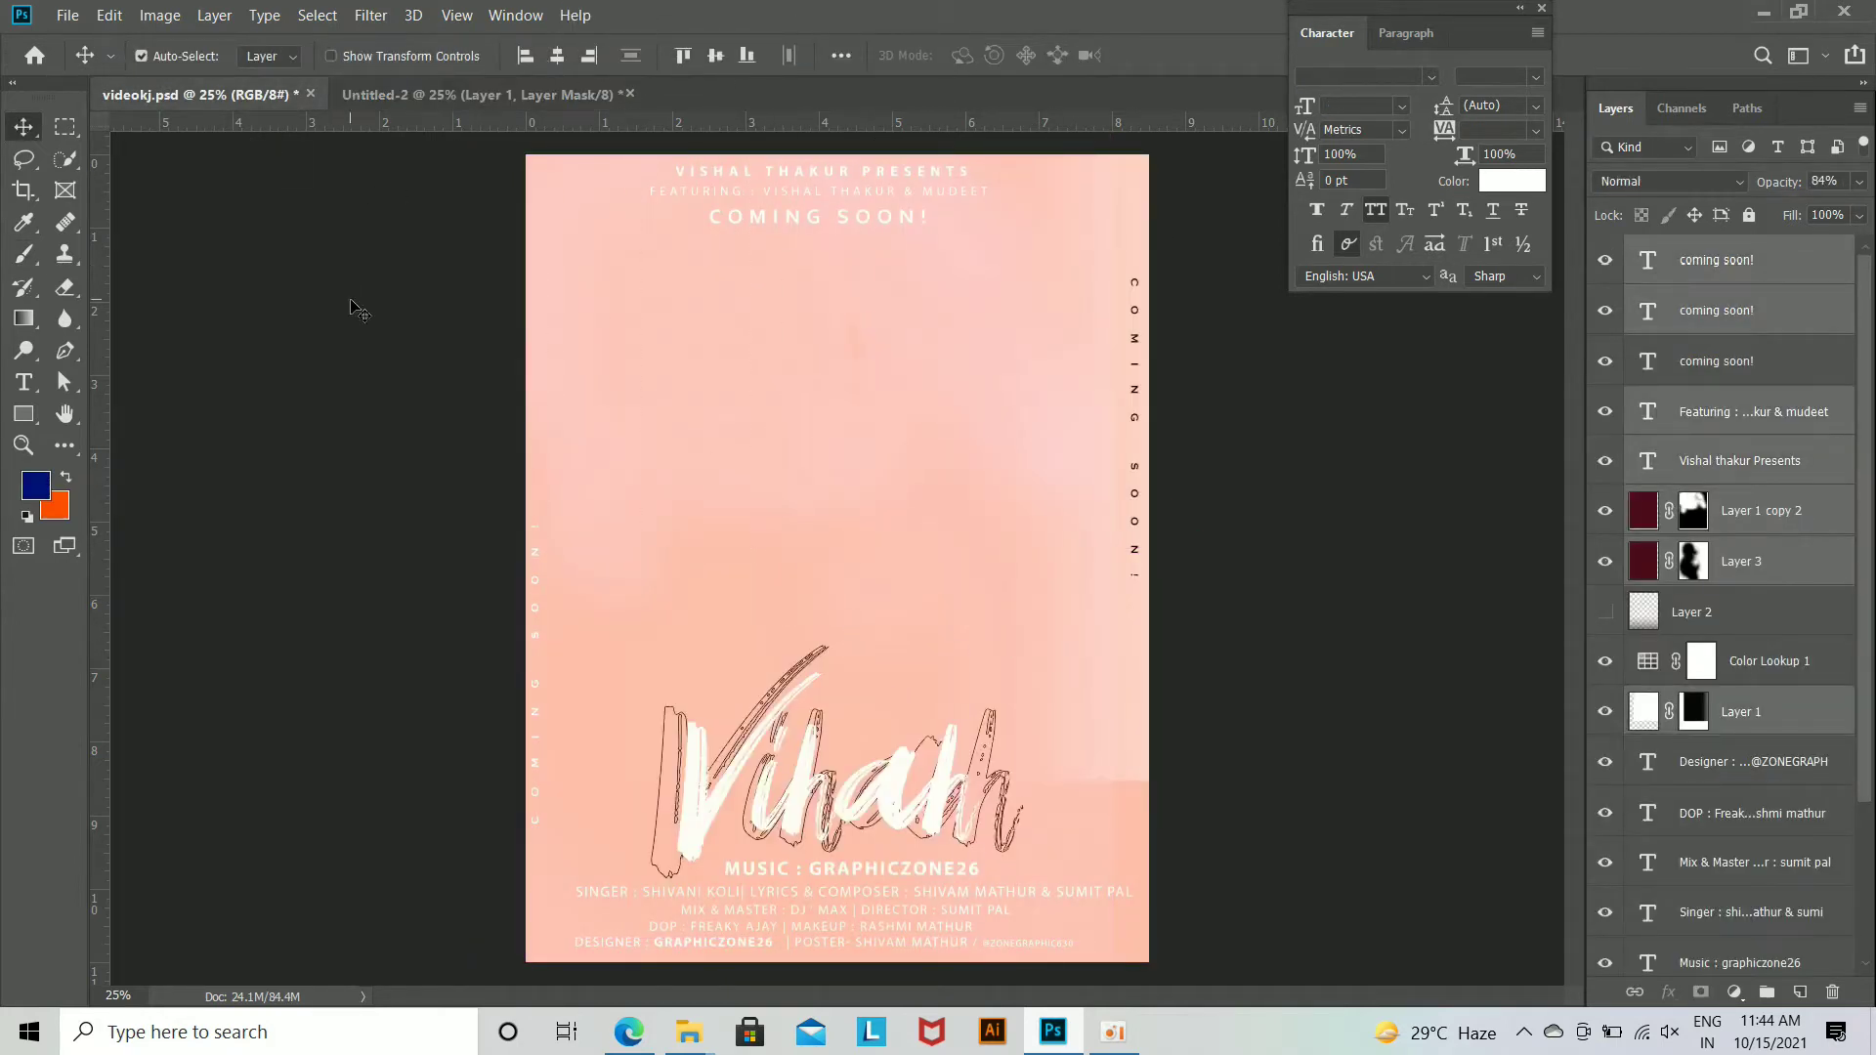
{"action": "left_click", "coordinate": [1746, 581]}
{"action": "left_click", "coordinate": [1643, 510]}
{"action": "left_click", "coordinate": [1803, 569], "text": "ctrl"}
{"action": "left_click_drag", "start_coordinate": [913, 615], "coordinate": [894, 522]}
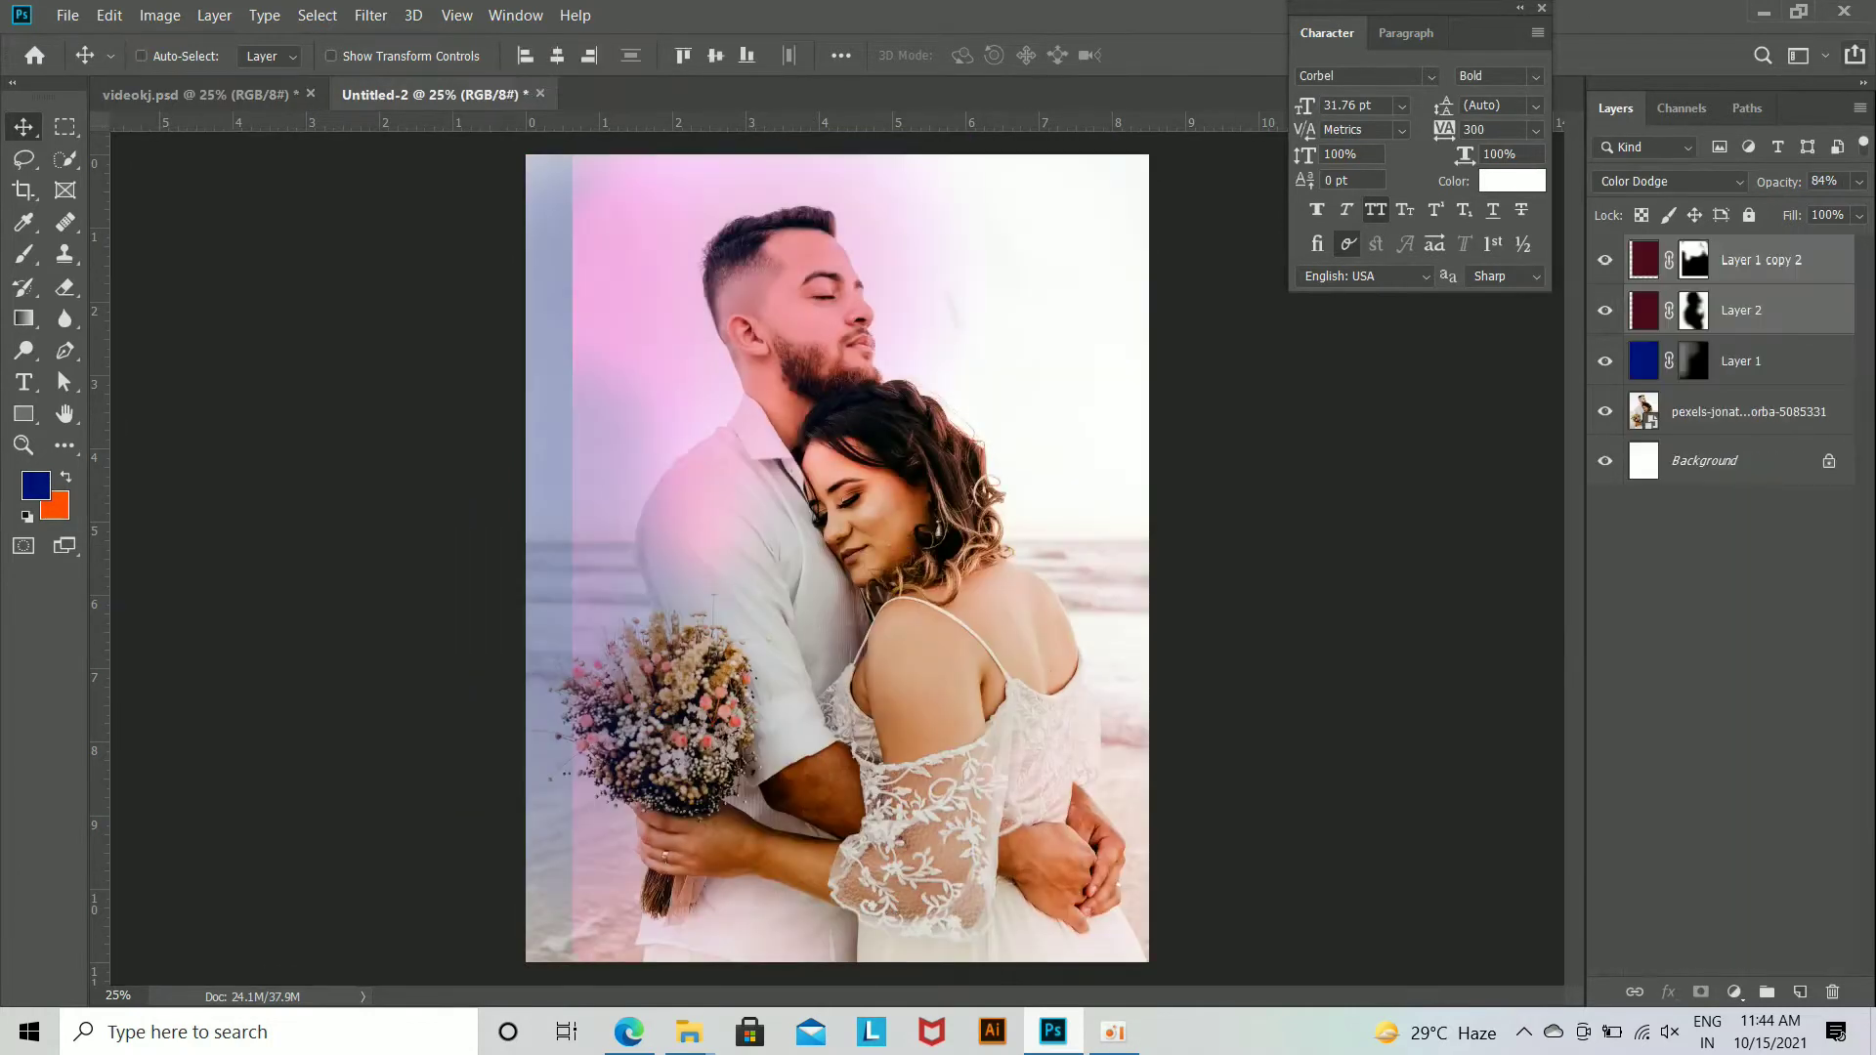
Step: Delete the dark blue masked layer
{"action": "left_click", "coordinate": [1757, 364]}
{"action": "key", "text": "Delete"}
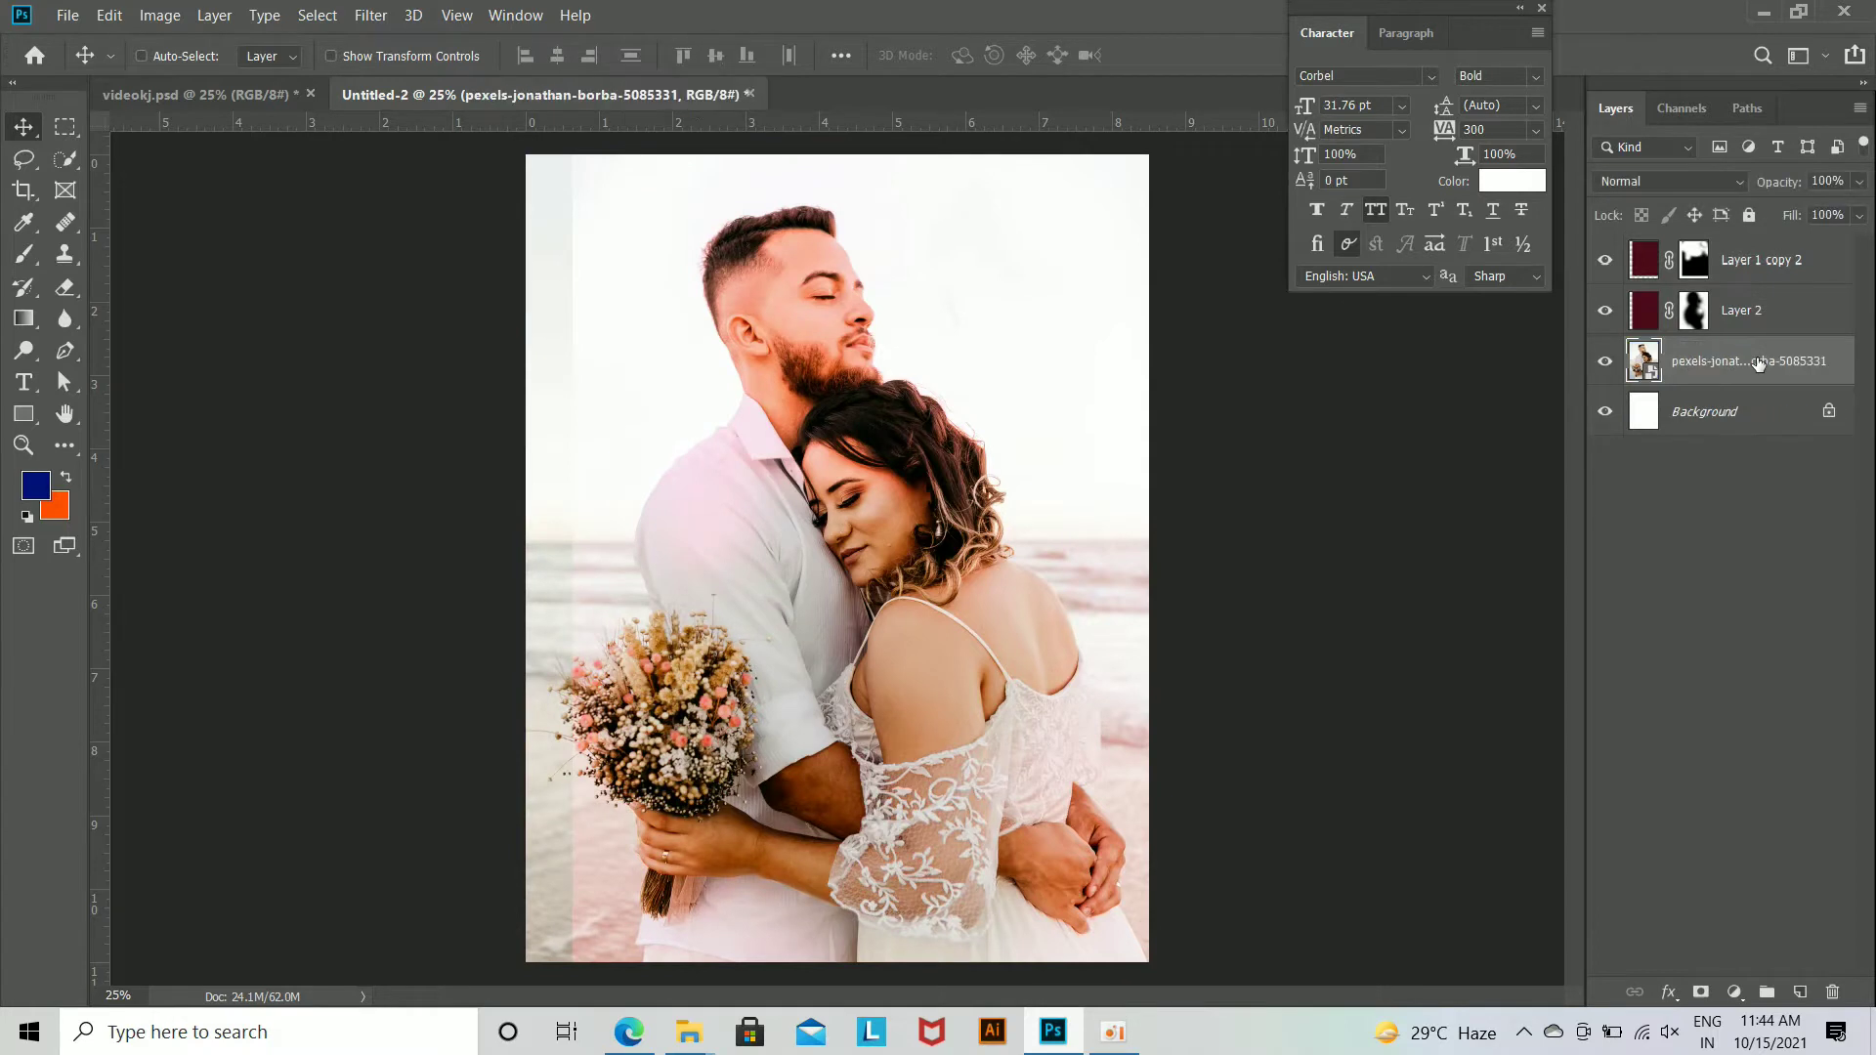
Step: Reposition the two maroon Color Dodge layers together and scale them to about 103% to cover the whole photo
{"action": "left_click", "coordinate": [1738, 311]}
{"action": "left_click", "coordinate": [1759, 260], "text": "shift"}
{"action": "key", "text": "ctrl+t"}
{"action": "left_click_drag", "start_coordinate": [938, 575], "coordinate": [924, 622]}
{"action": "key", "text": "ctrl+minus"}
{"action": "key", "text": "ctrl+minus"}
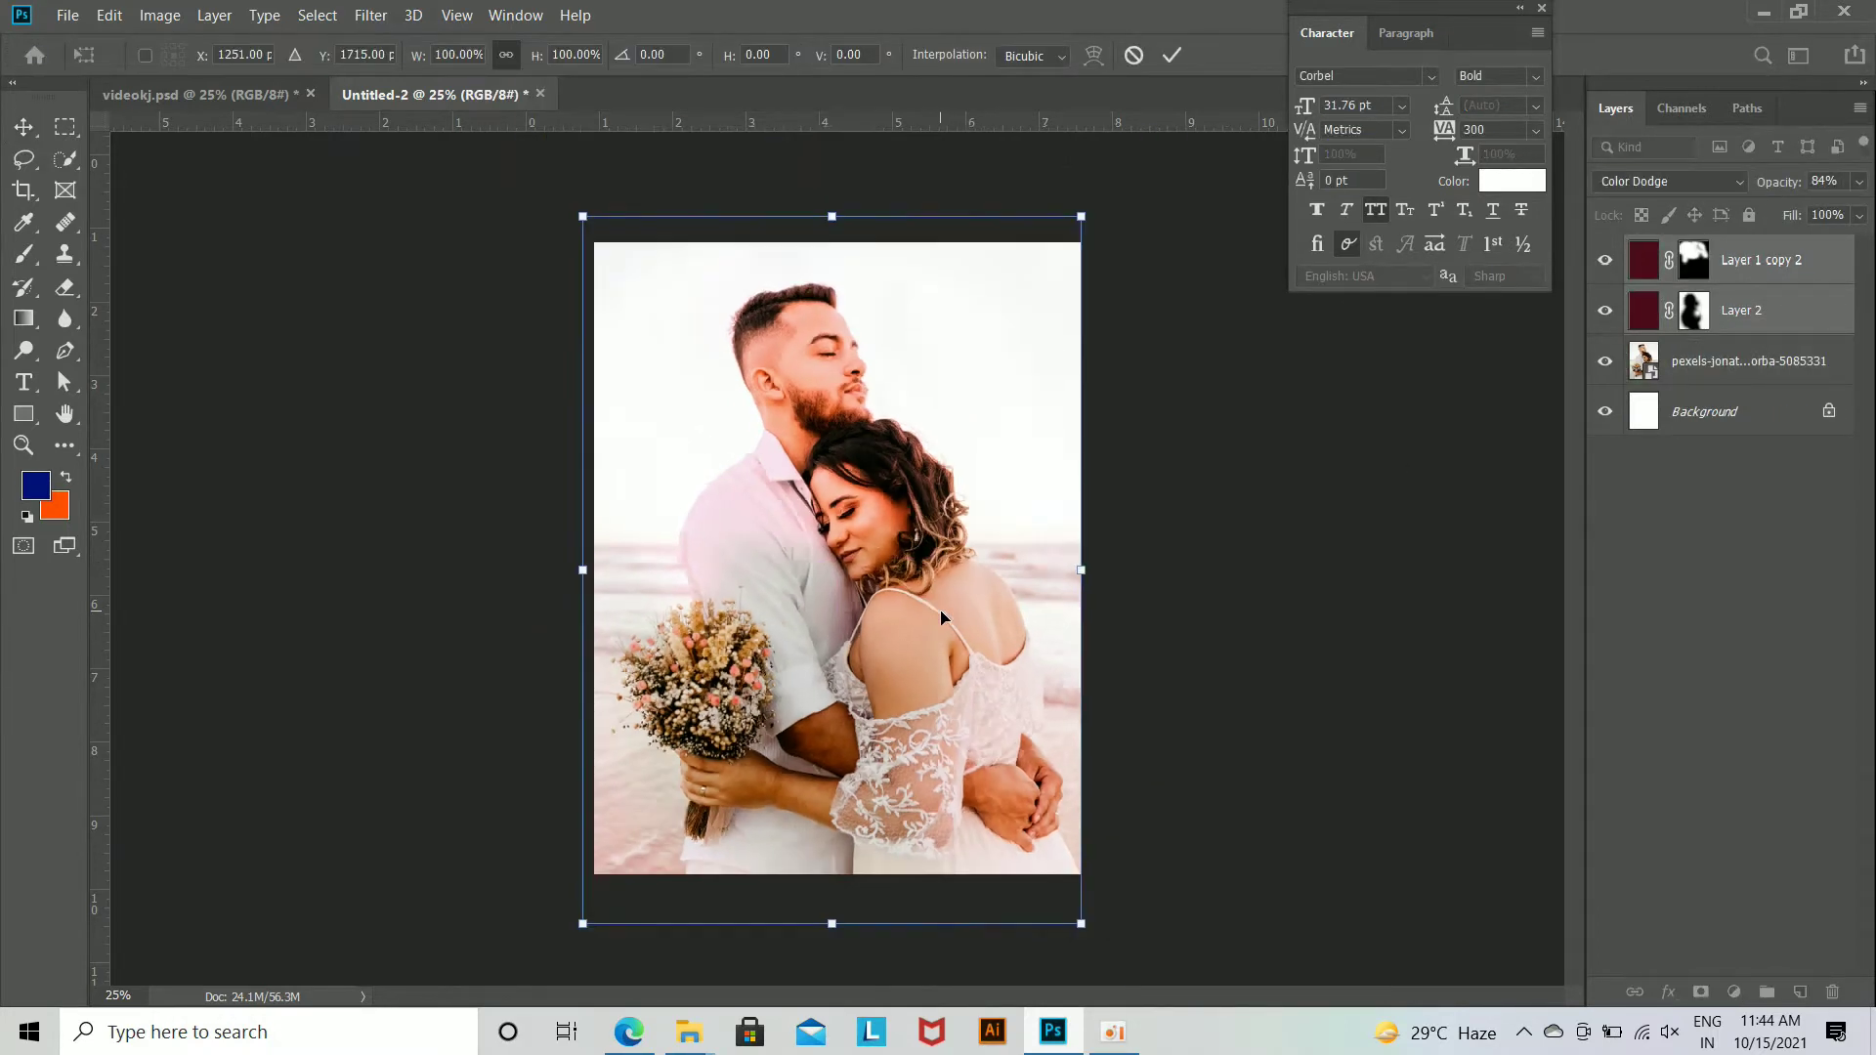
{"action": "left_click_drag", "start_coordinate": [978, 801], "coordinate": [1003, 798]}
{"action": "key", "text": "Return"}
{"action": "key", "text": "ctrl+plus"}
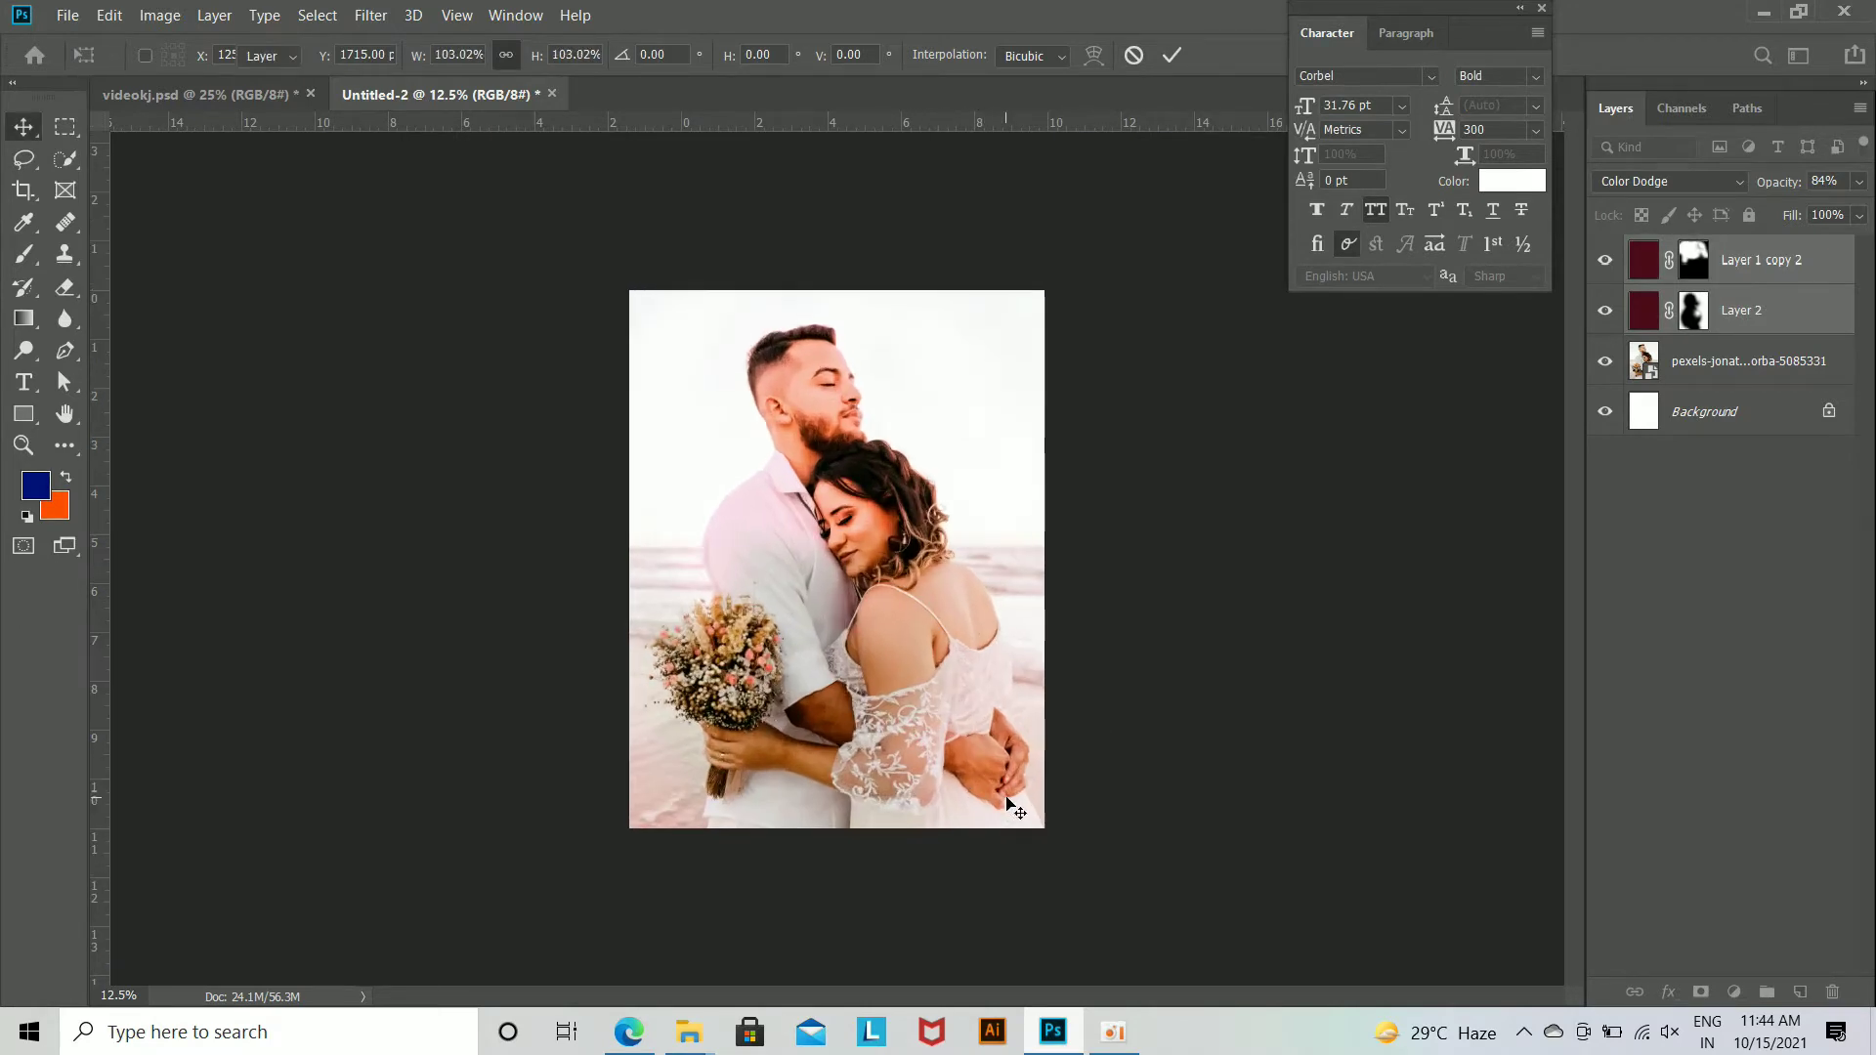
{"action": "key", "text": "ctrl+plus"}
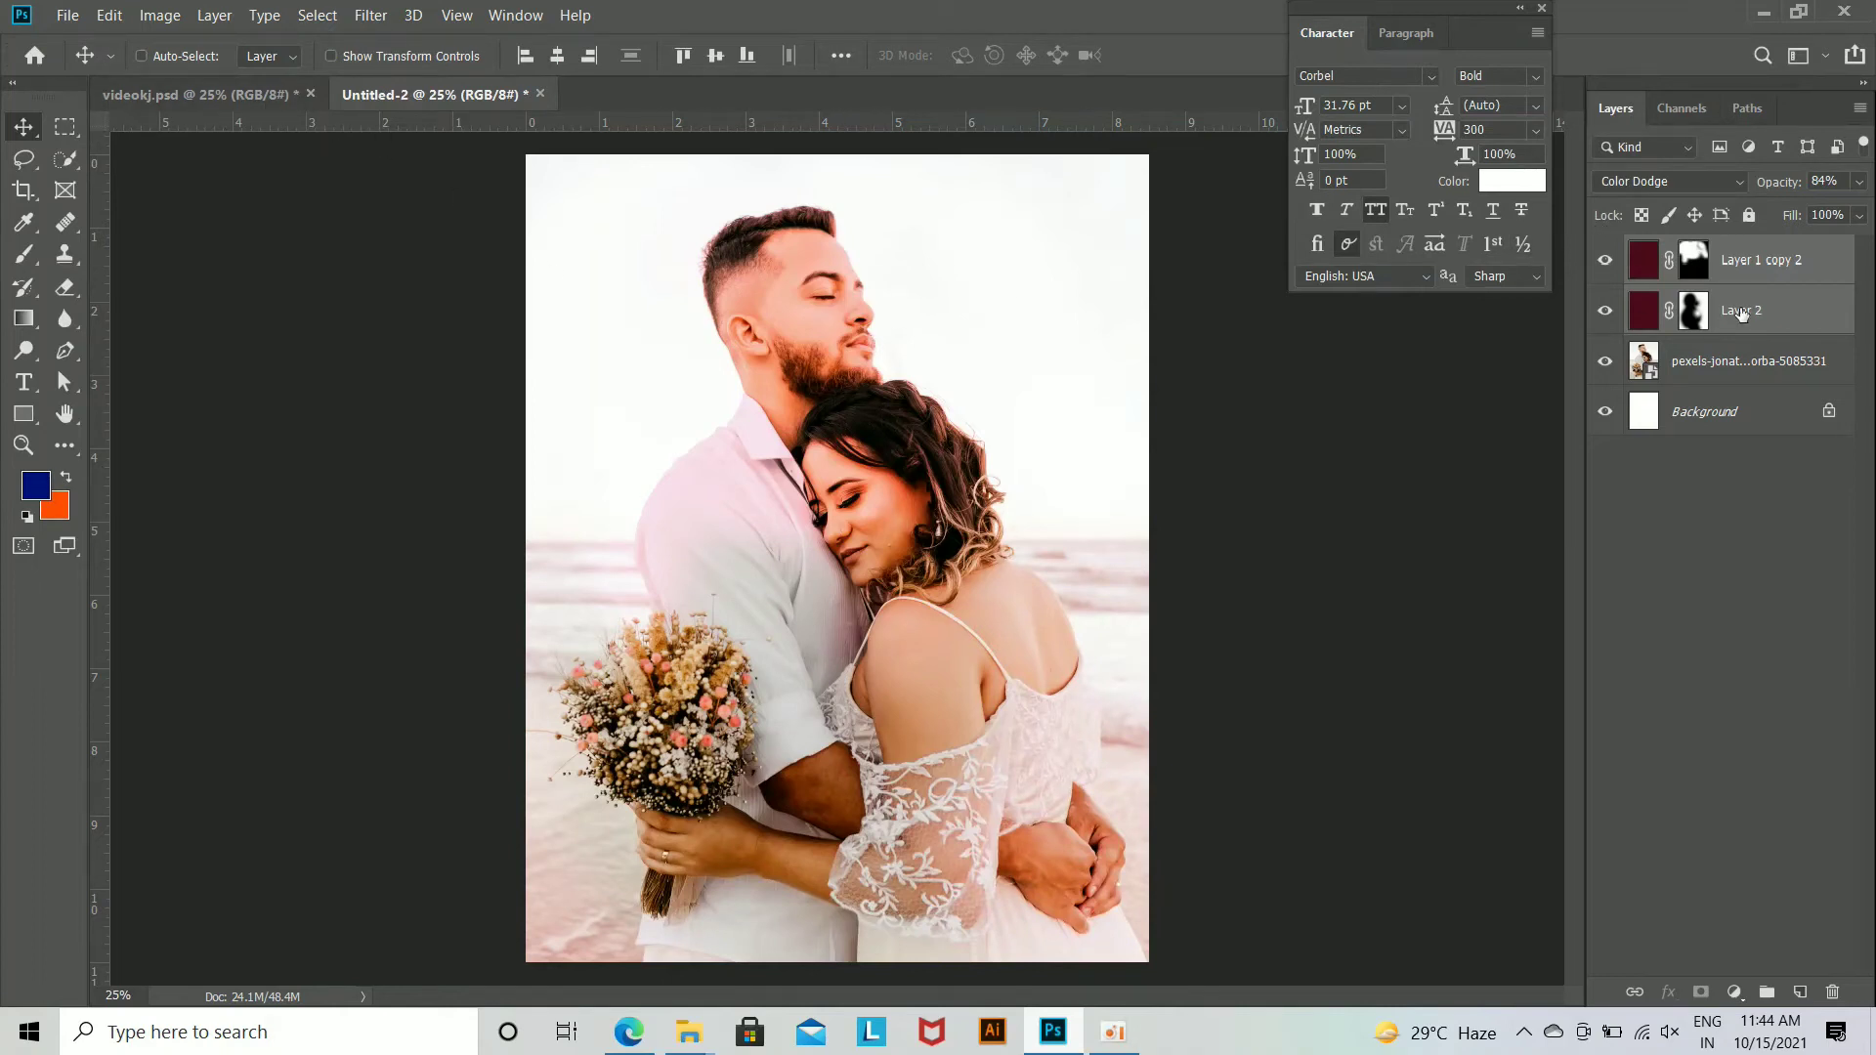
Step: Copy Layer 2, Color Lookup 1 and the white masked Layer 1 from videokj.psd into the Untitled-2 document
{"action": "left_click", "coordinate": [195, 94]}
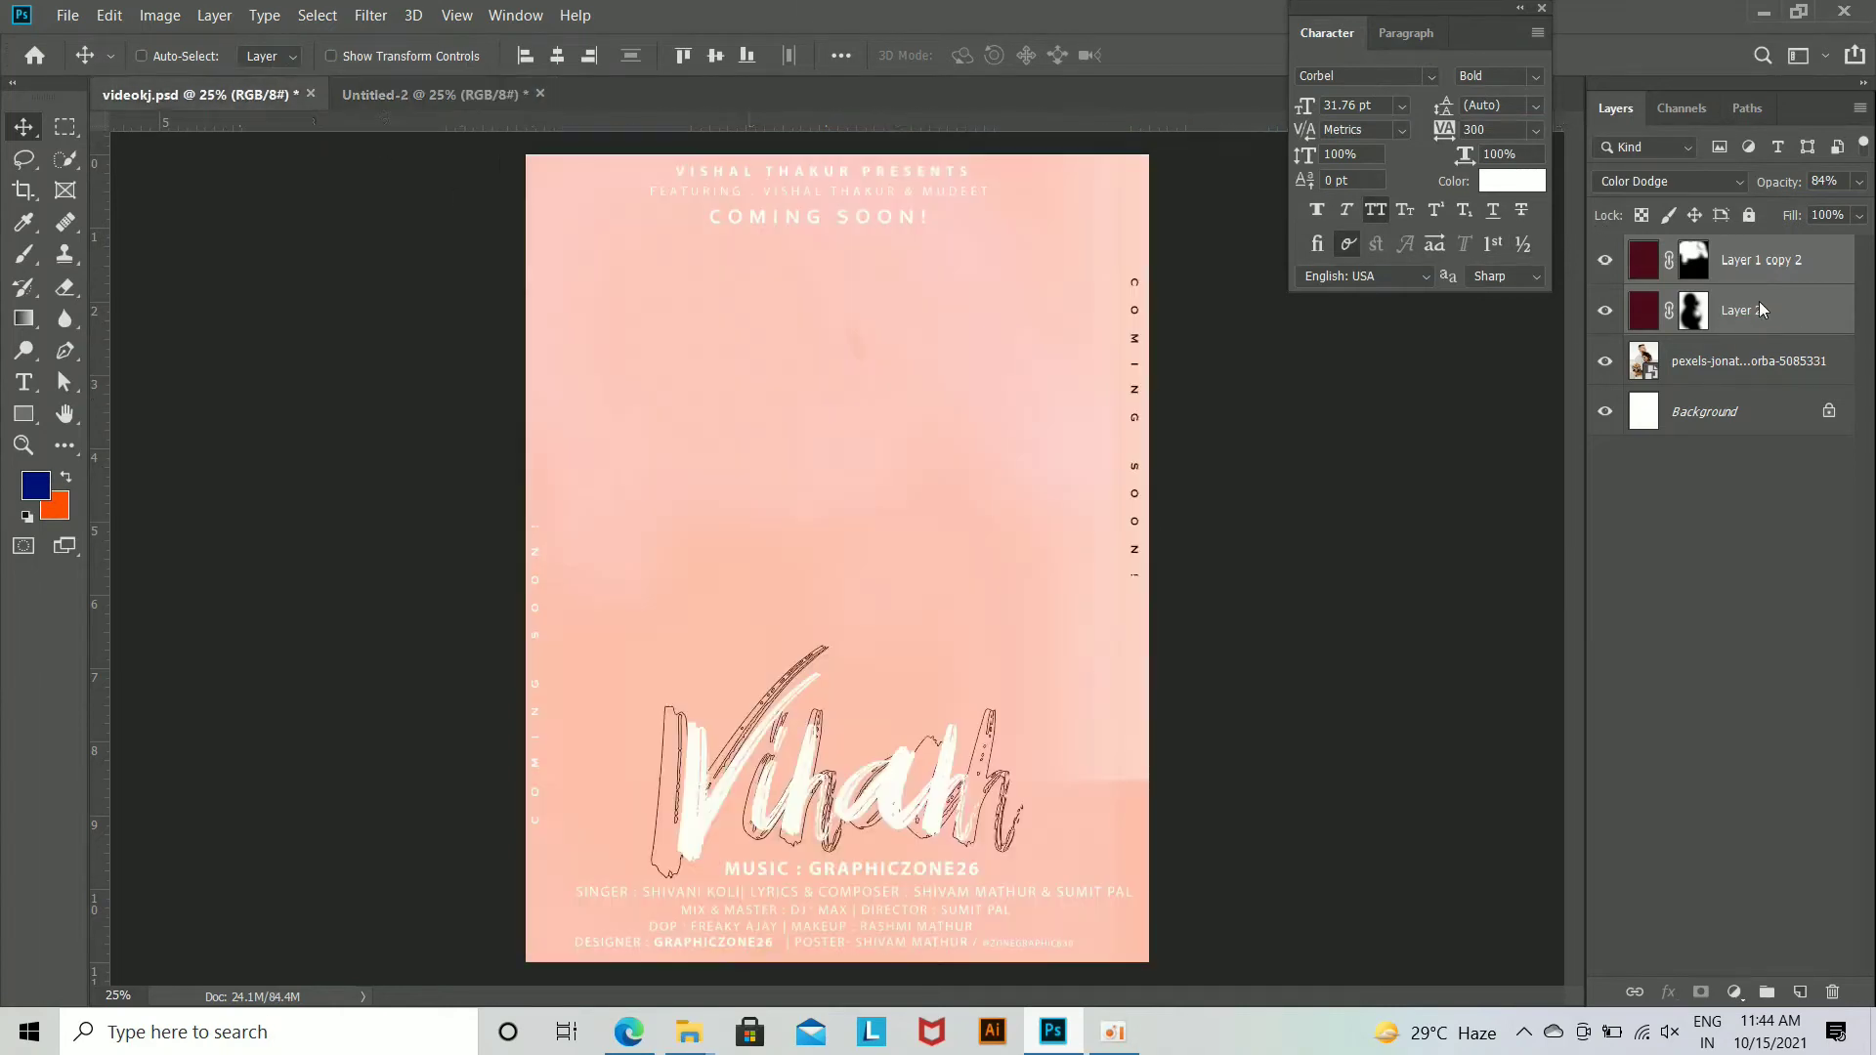
{"action": "scroll", "coordinate": [1741, 570], "scroll_direction": "down", "scroll_amount": 1}
{"action": "left_click", "coordinate": [1768, 570]}
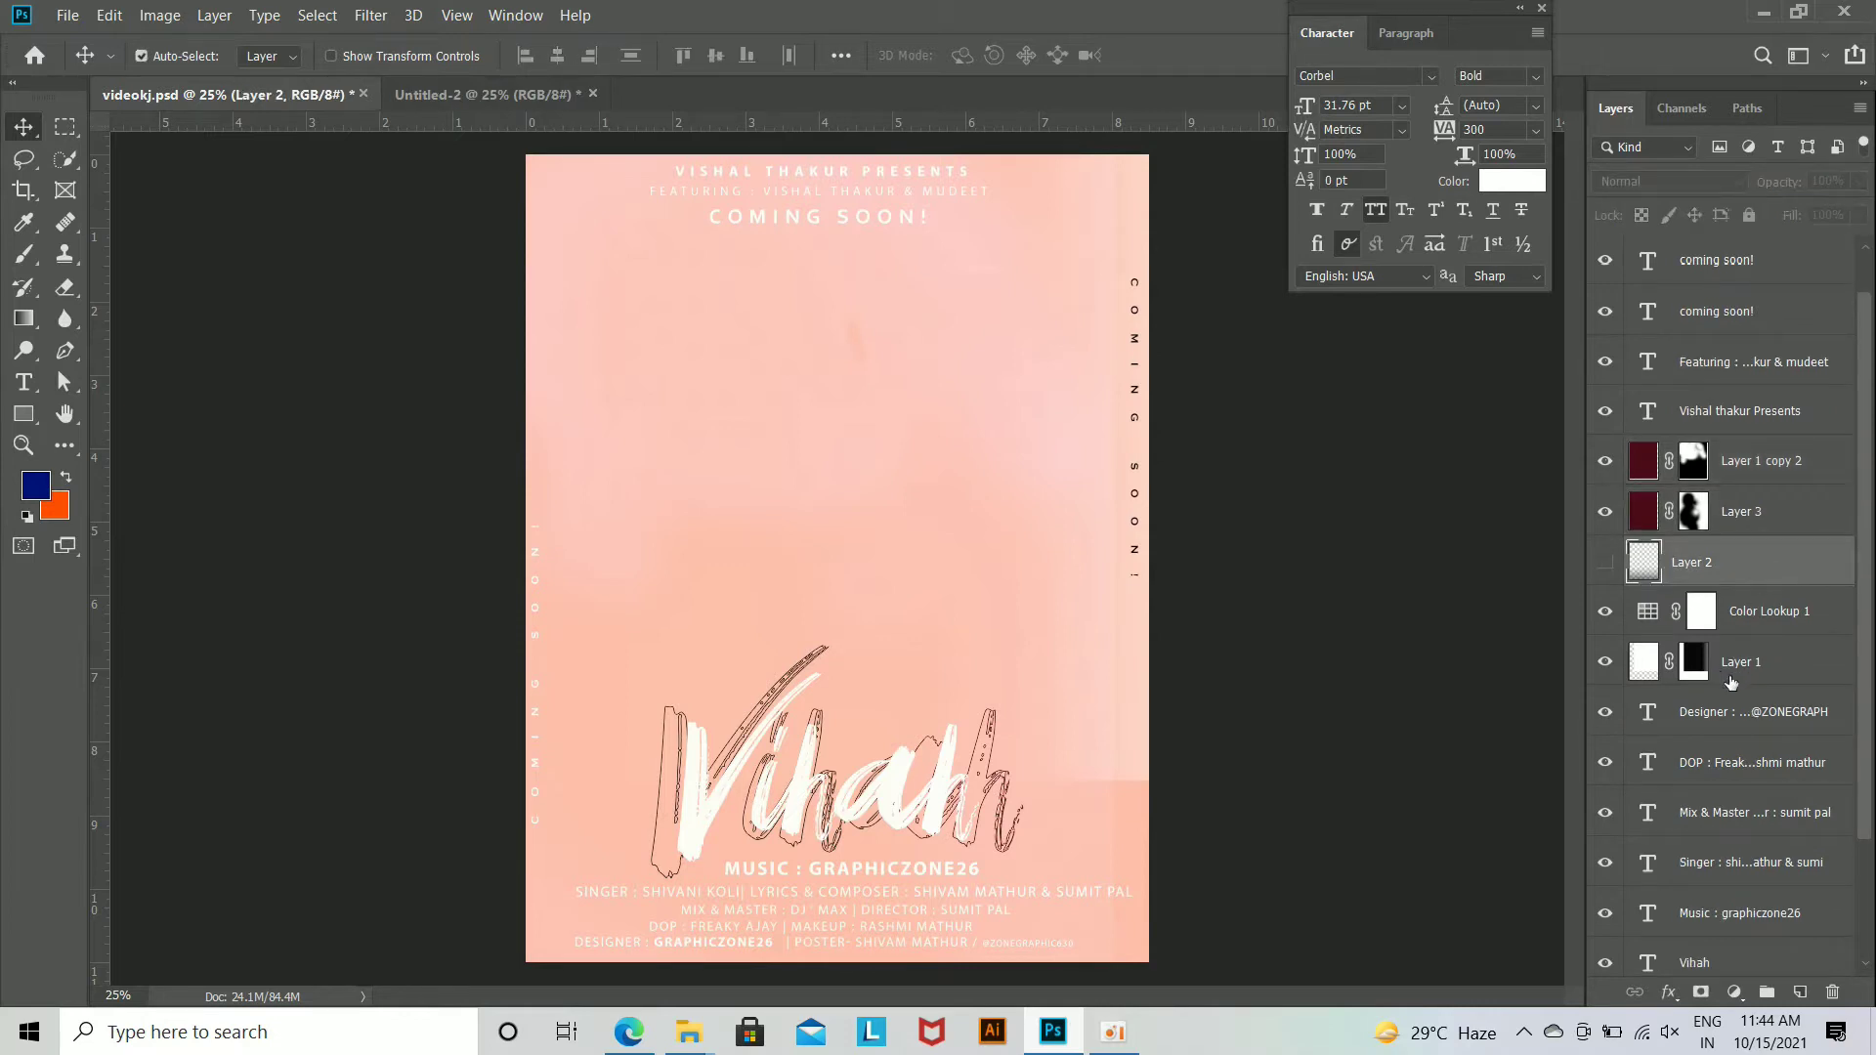
{"action": "left_click", "coordinate": [1753, 674], "text": "shift"}
{"action": "left_click_drag", "start_coordinate": [844, 662], "coordinate": [830, 556]}
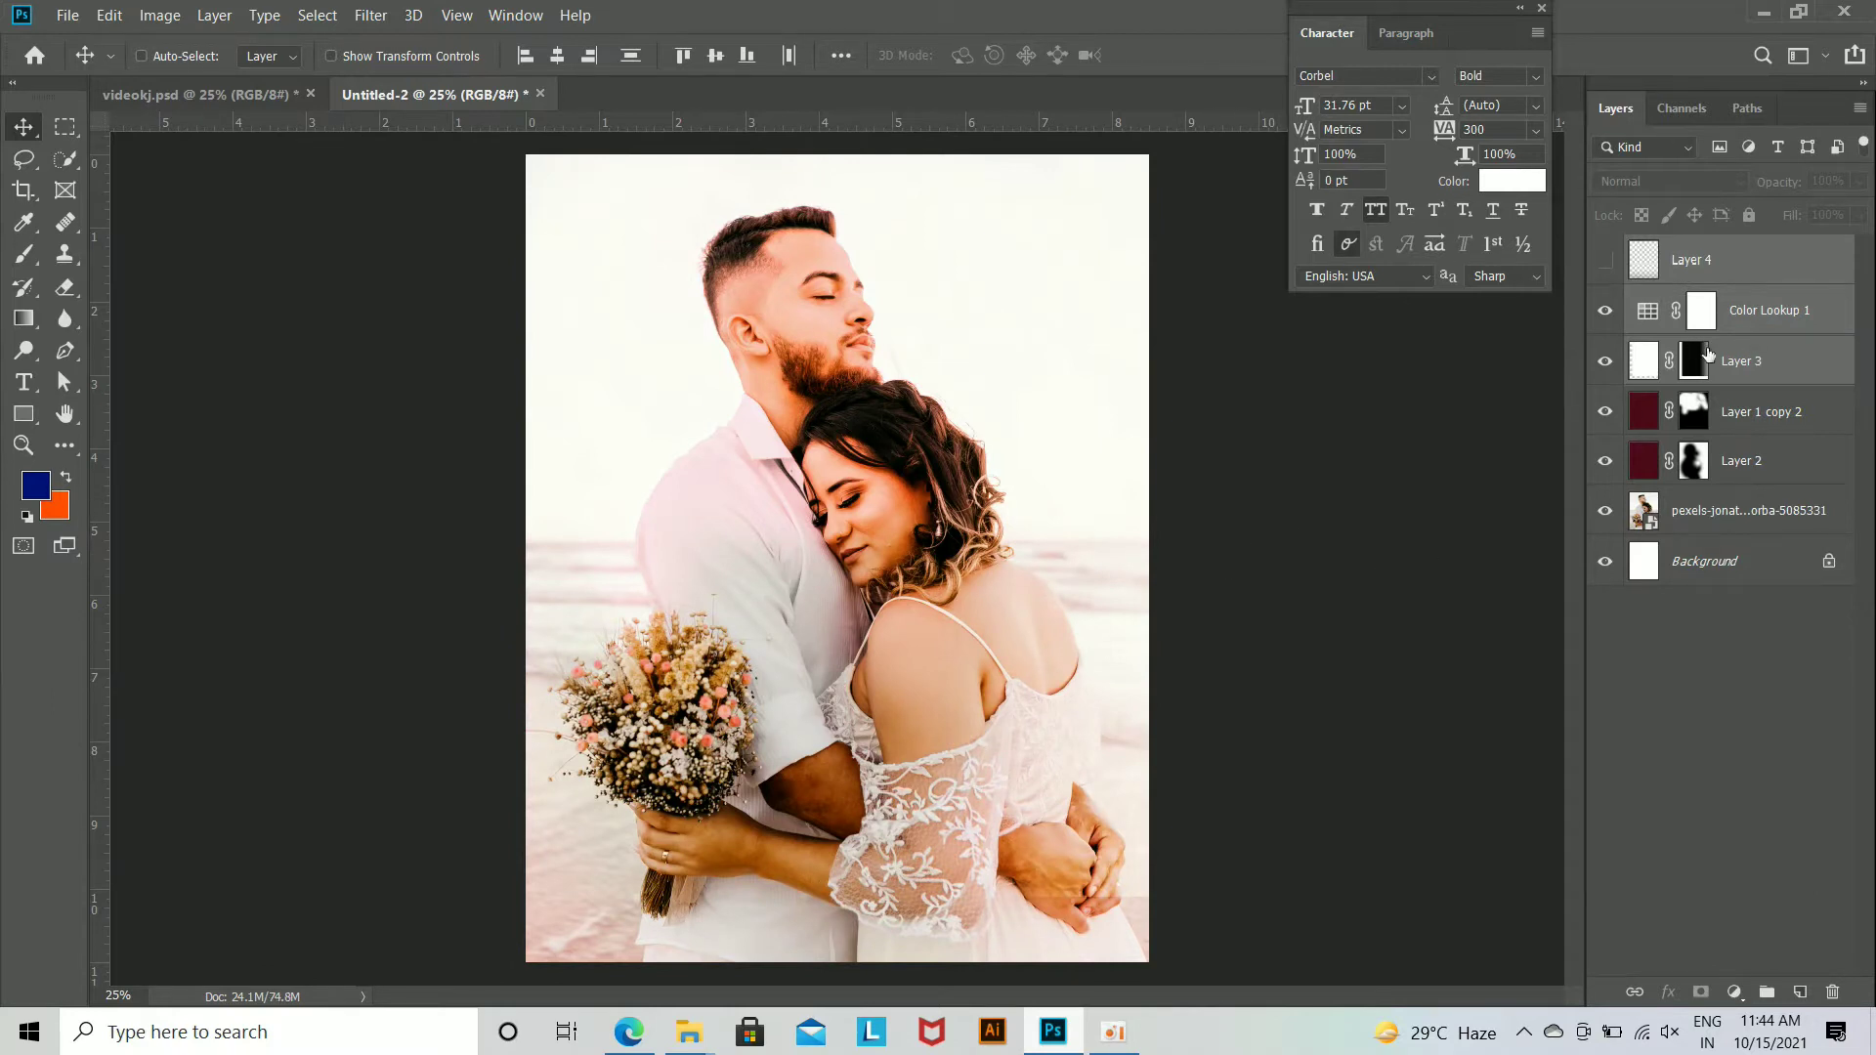
Step: Place the dfzdsfxf glow image above Color Lookup 1 in the photo's upper right corner, blended with Screen
{"action": "left_click", "coordinate": [1701, 310]}
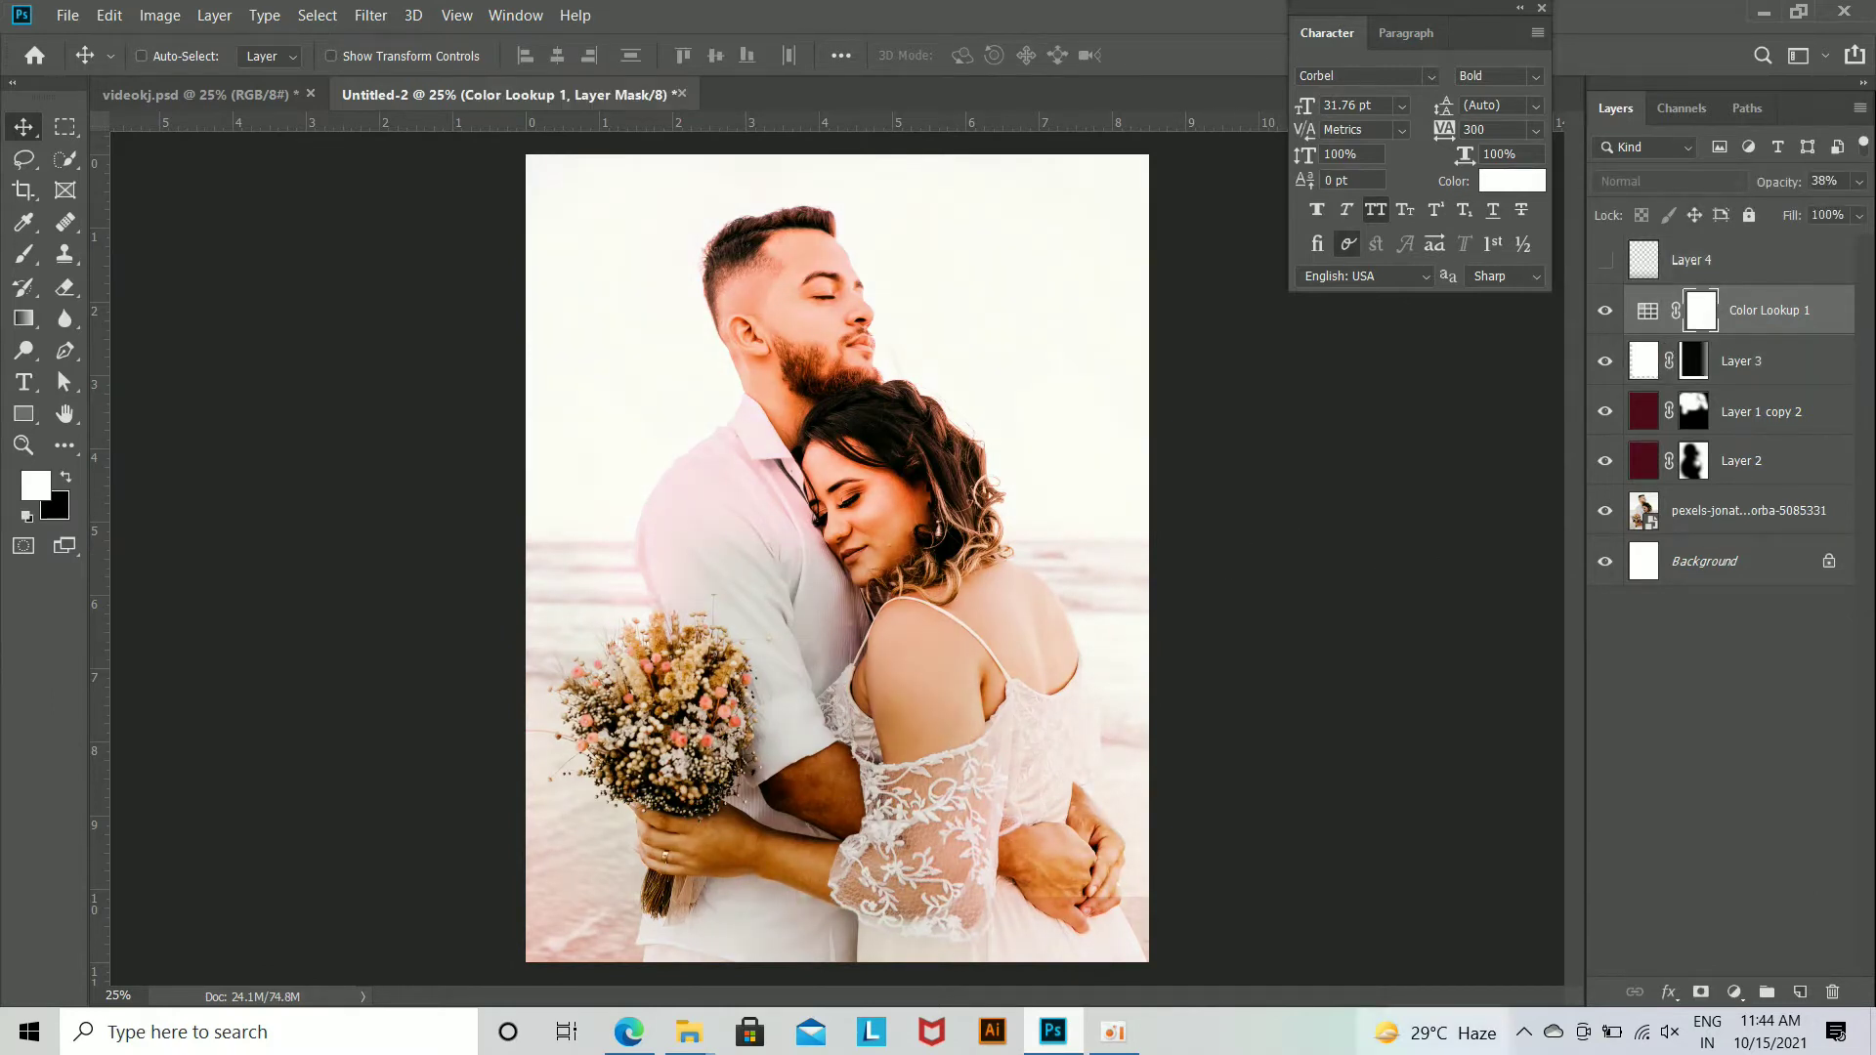
{"action": "mouse_move", "coordinate": [696, 1043]}
{"action": "left_click", "coordinate": [565, 914]}
{"action": "left_click_drag", "start_coordinate": [1230, 210], "coordinate": [1316, 133]}
{"action": "key", "text": "Return"}
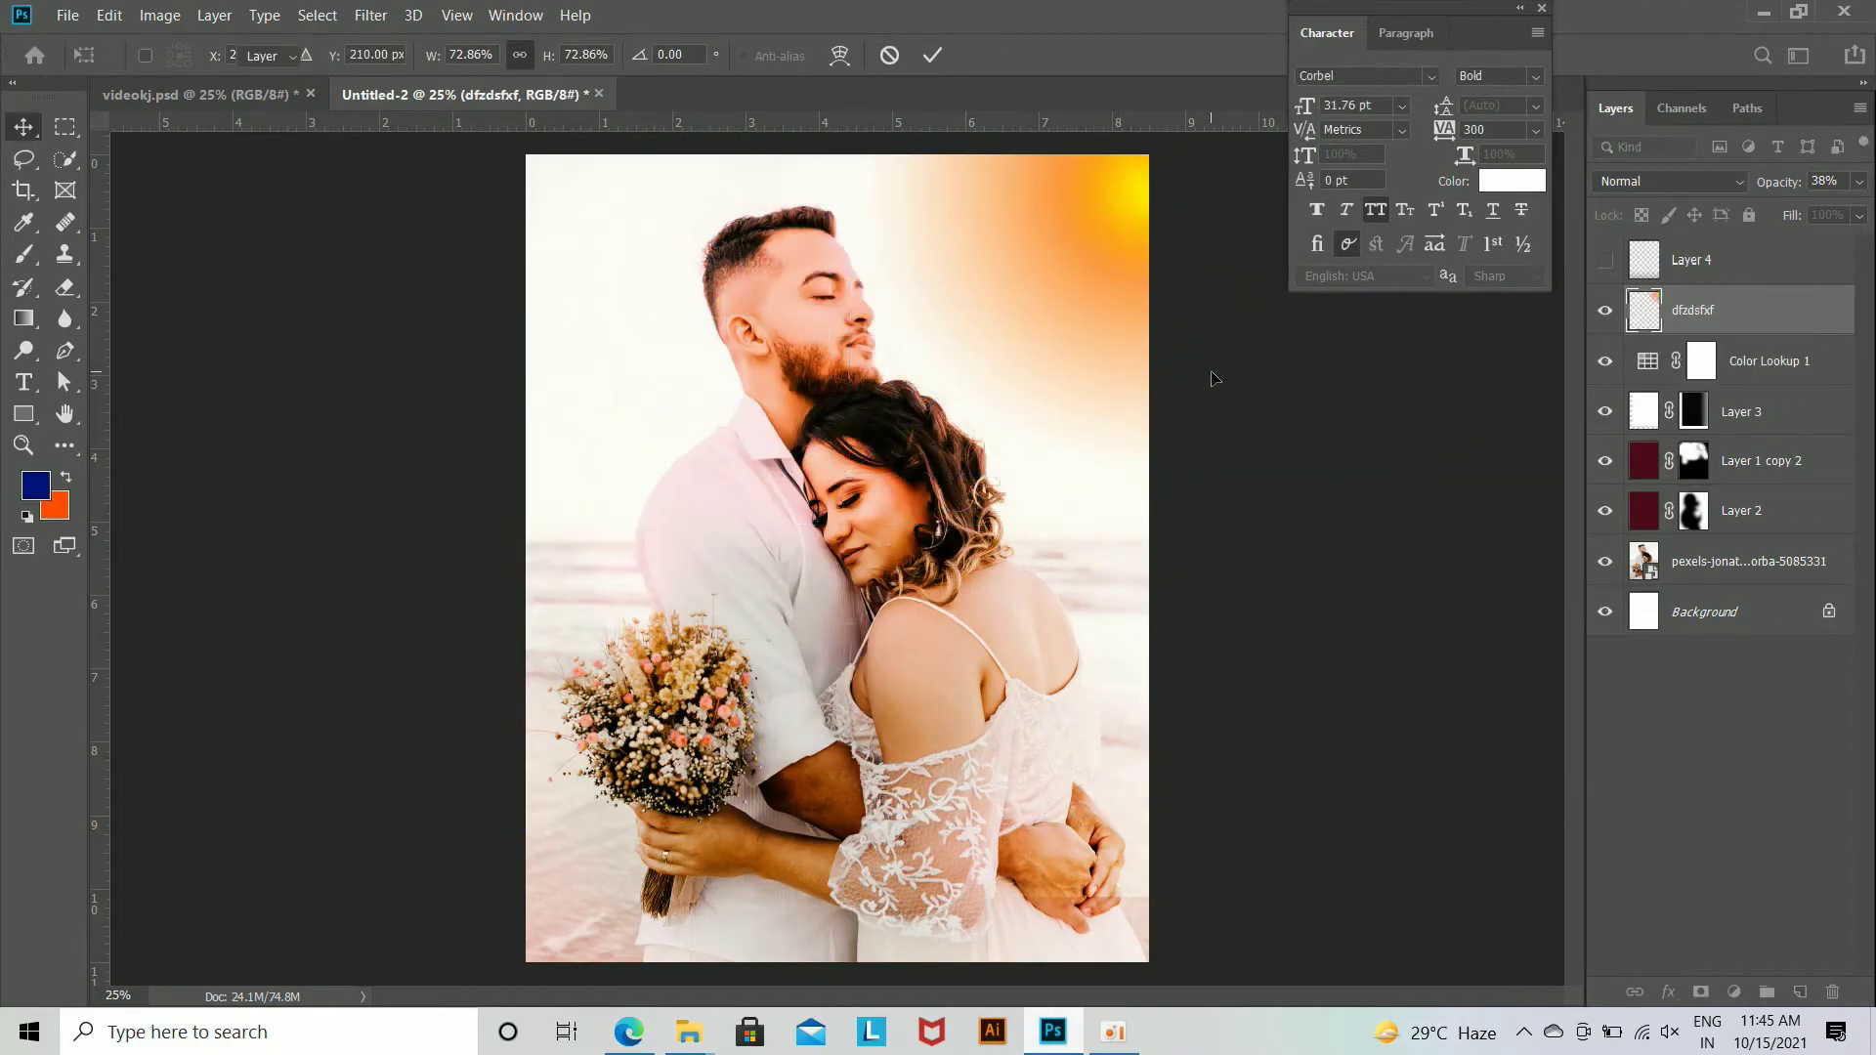
{"action": "left_click", "coordinate": [1646, 186]}
{"action": "left_click", "coordinate": [1636, 381]}
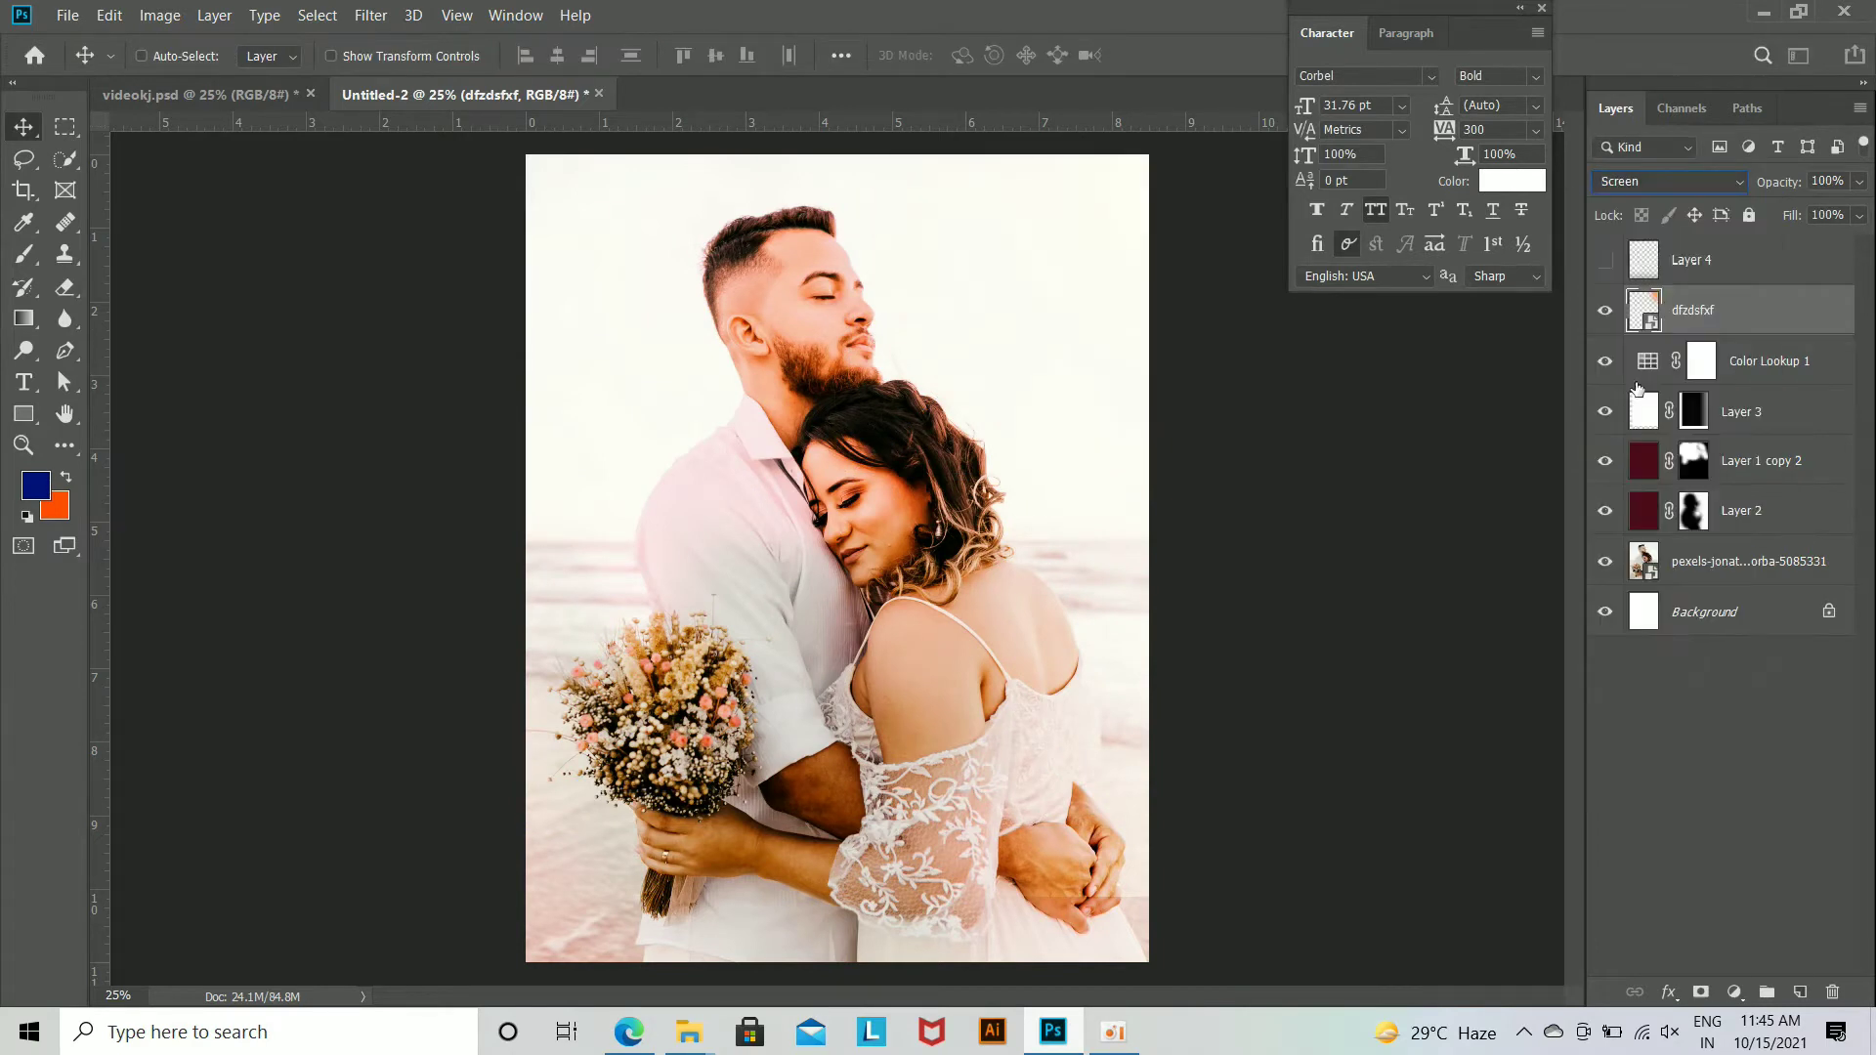
Step: Try to transform the dfzdsfxf glow image, and undo back to before it was placed
{"action": "key", "text": "ctrl+t"}
{"action": "left_click_drag", "start_coordinate": [1174, 256], "coordinate": [1160, 281]}
{"action": "key", "text": "Return"}
{"action": "key", "text": "ctrl+z"}
{"action": "key", "text": "ctrl+z"}
{"action": "key", "text": "ctrl+z"}
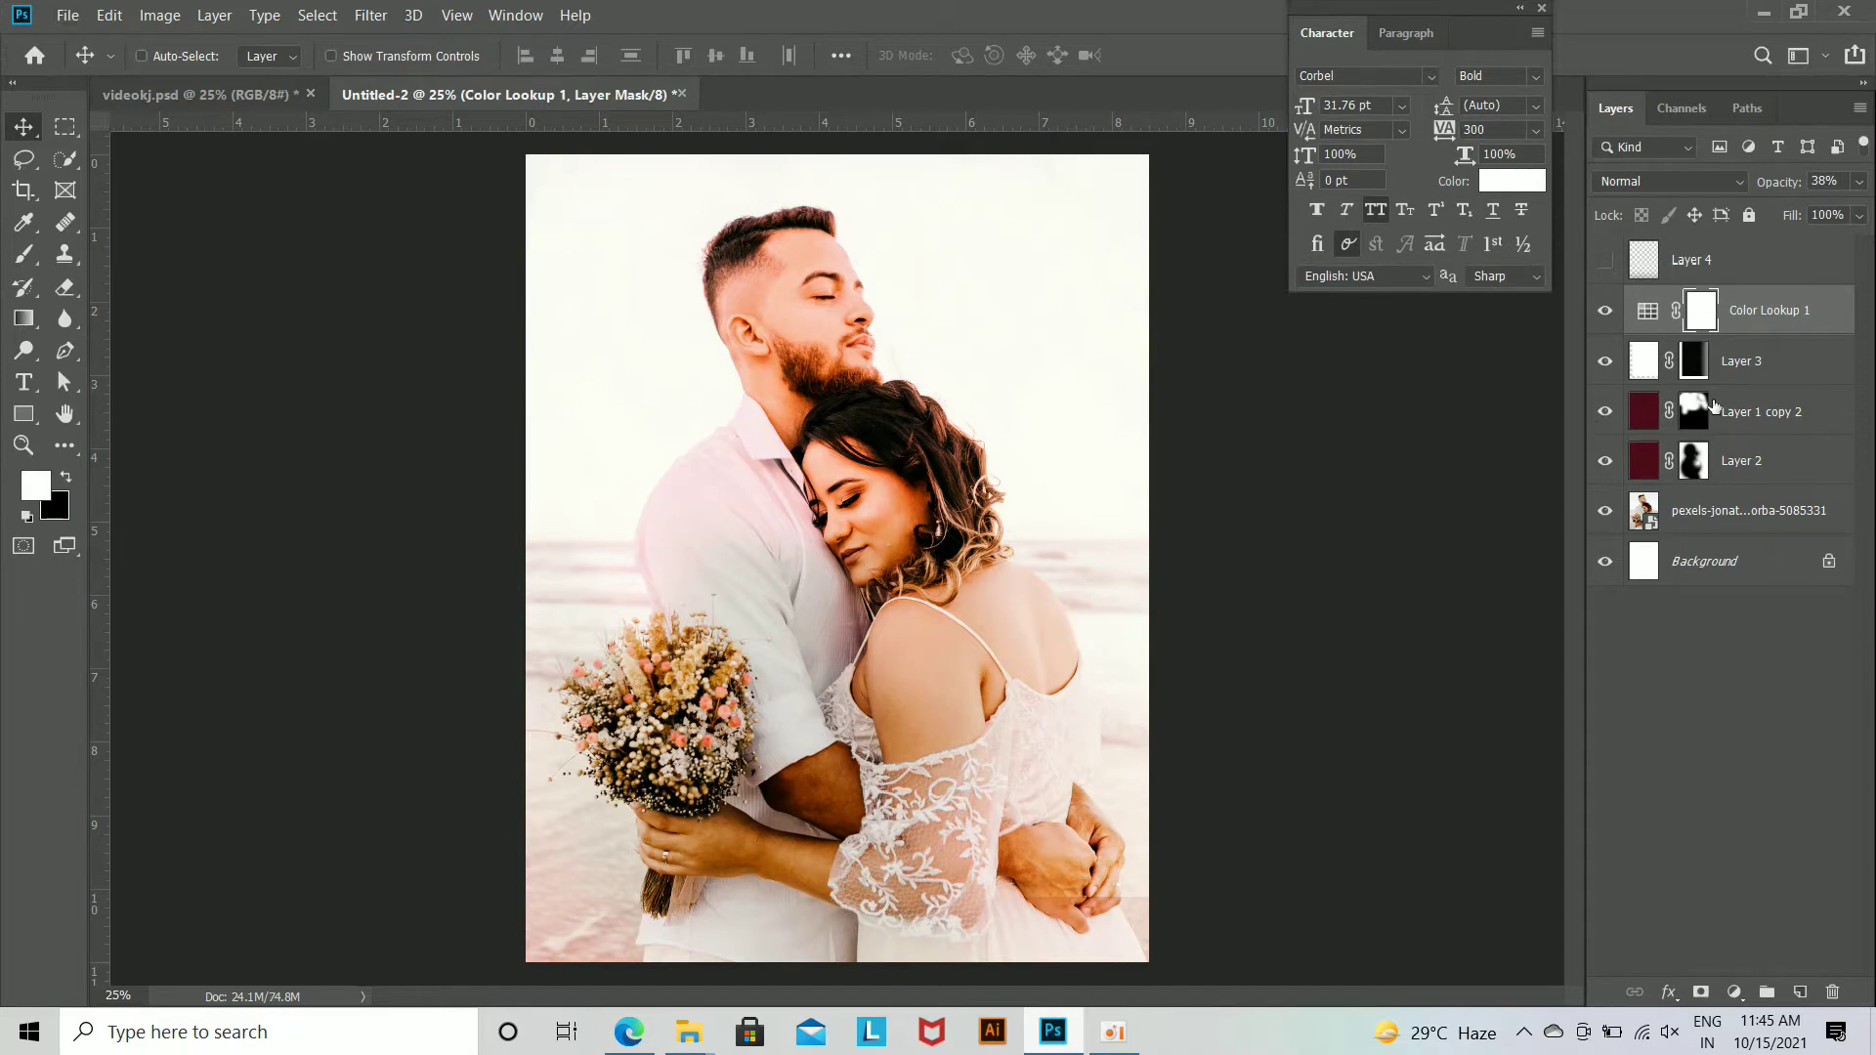
Step: Paint black at 20% brush opacity over the couple on the masks of Layer 1 copy 2 and Layer 2
{"action": "left_click", "coordinate": [1603, 414]}
{"action": "left_click", "coordinate": [1770, 414]}
{"action": "left_click", "coordinate": [24, 254]}
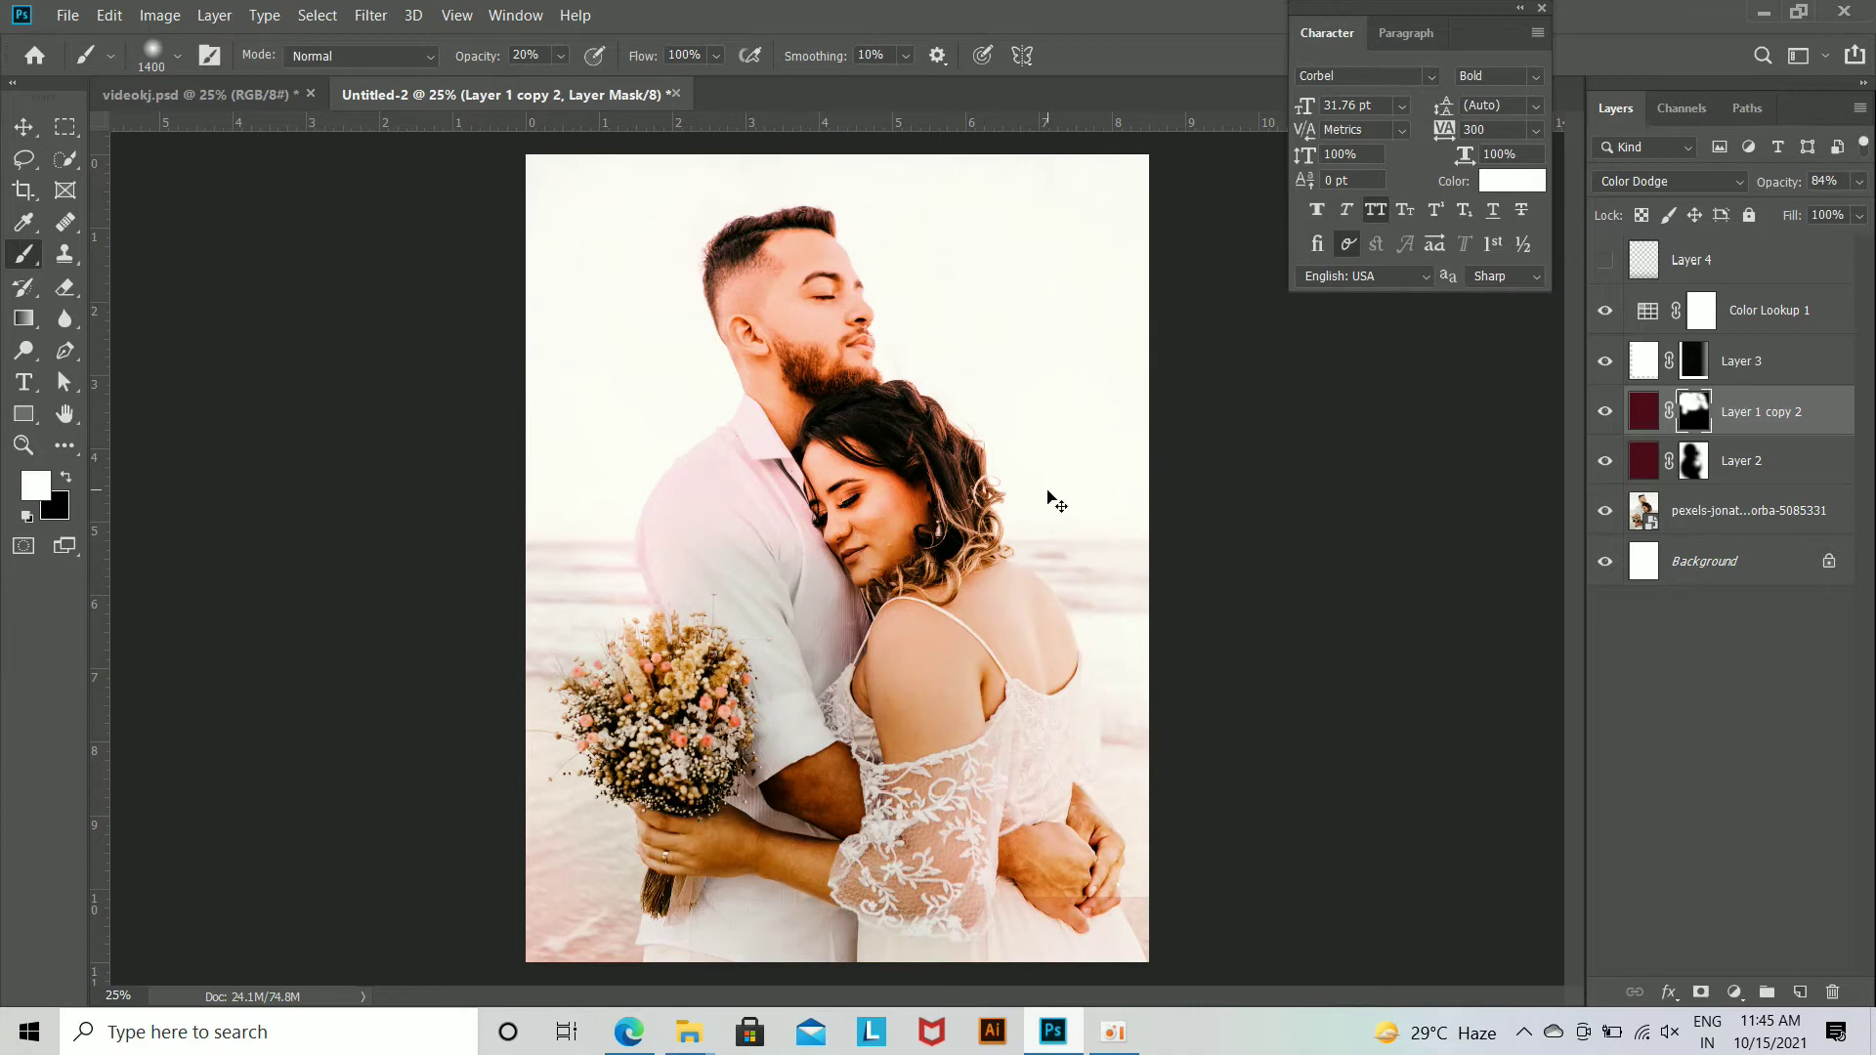
{"action": "left_click", "coordinate": [69, 480]}
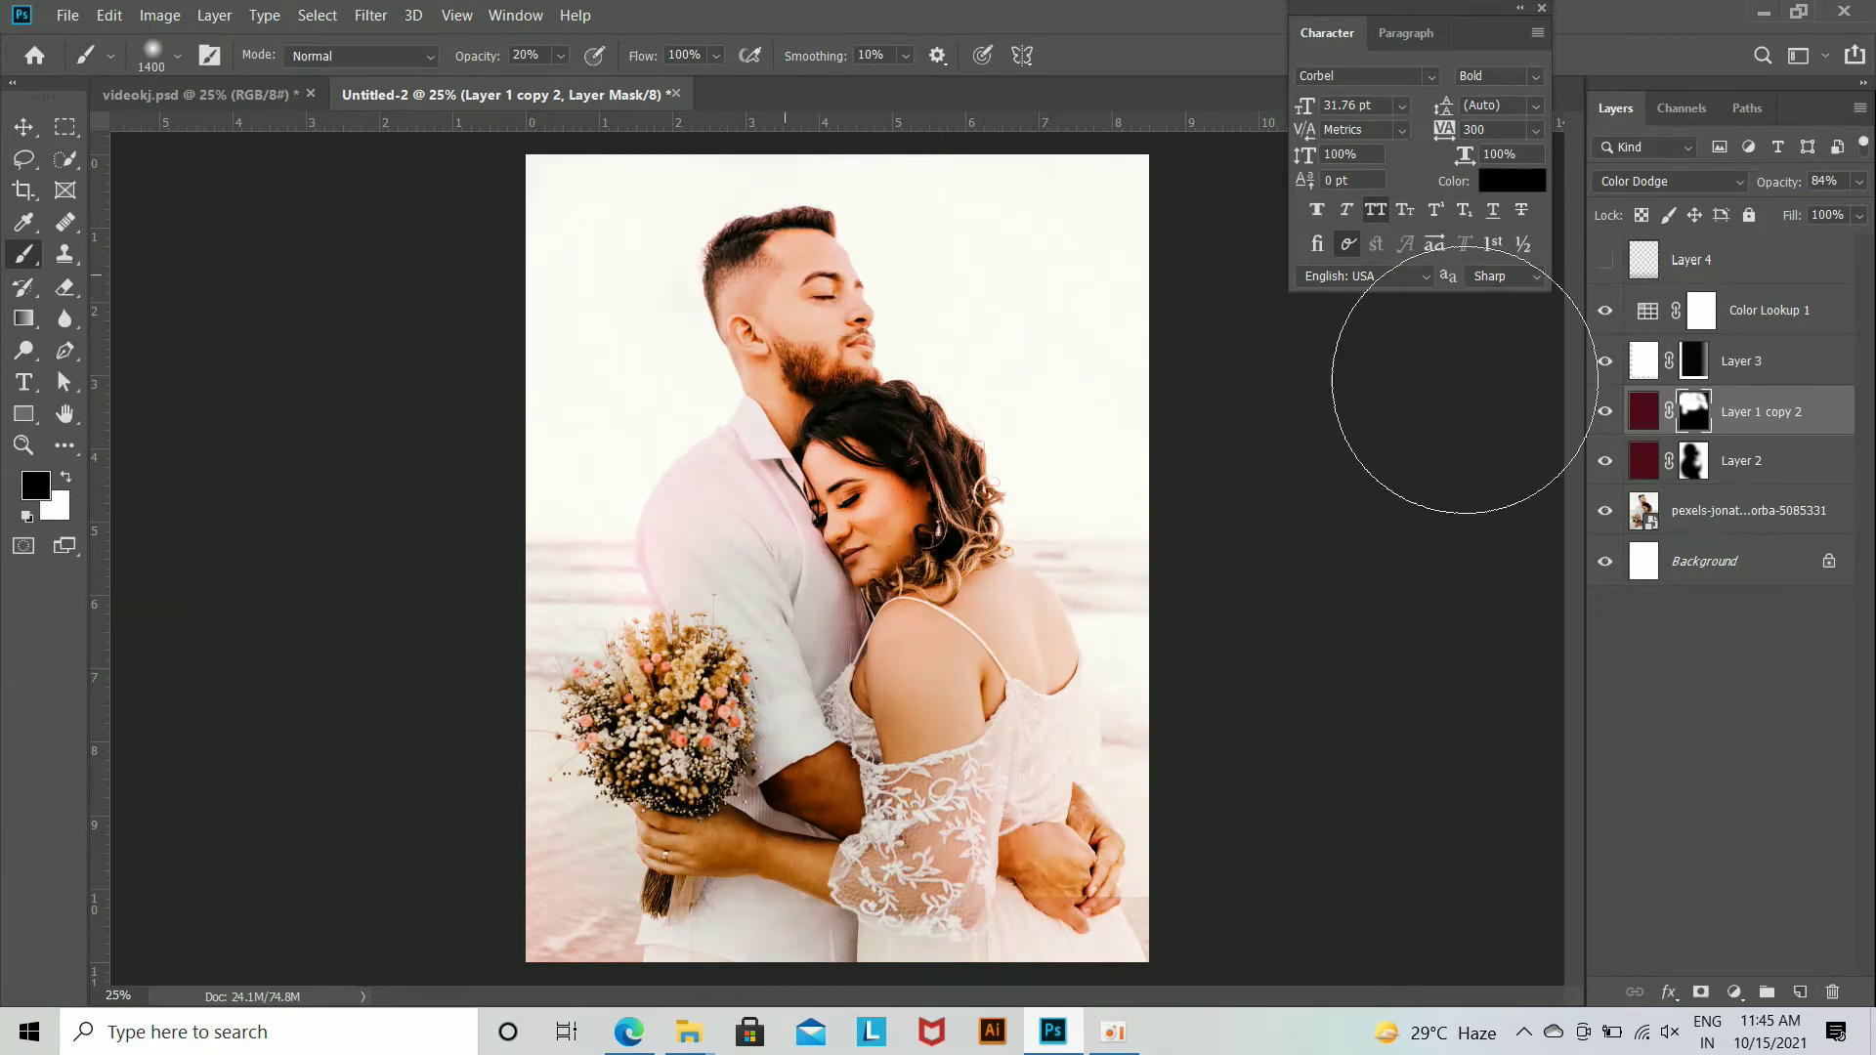
{"action": "left_click", "coordinate": [1697, 465]}
{"action": "left_click", "coordinate": [1697, 465]}
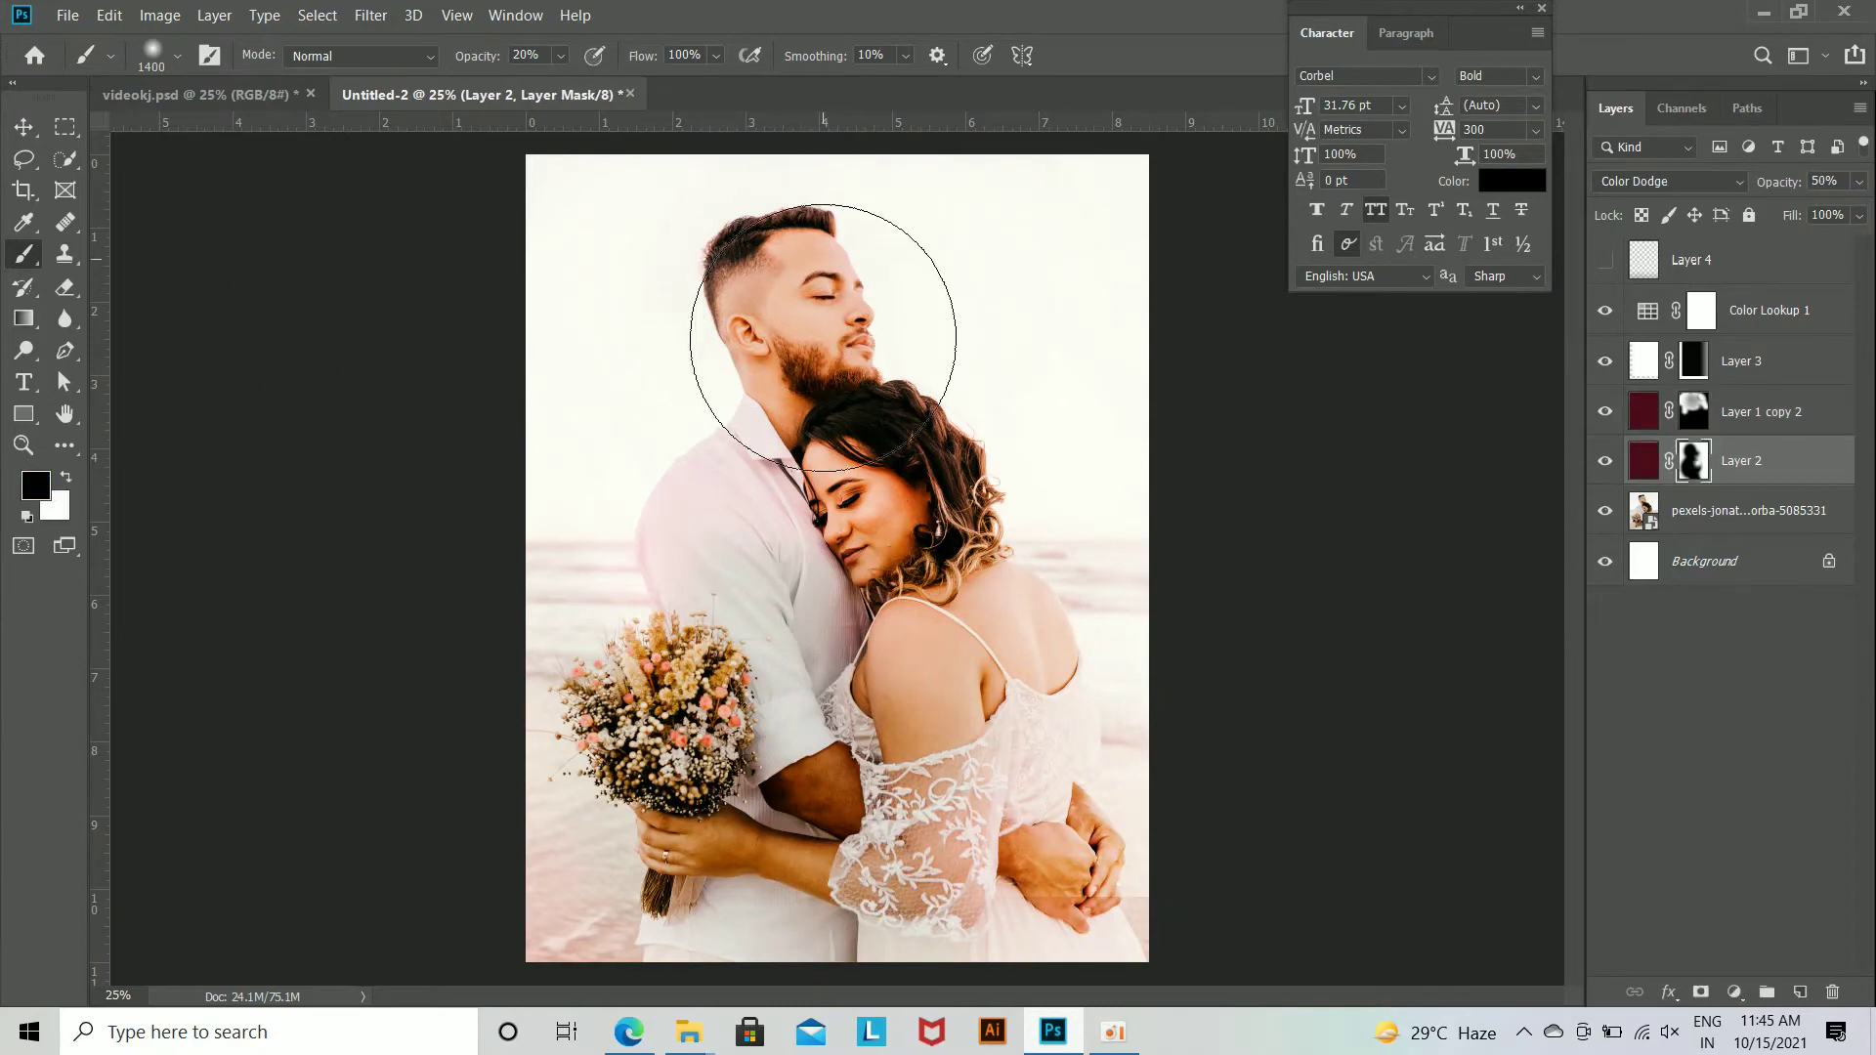
{"action": "mouse_move", "coordinate": [872, 529]}
{"action": "left_mouse_down"}
{"action": "mouse_move", "coordinate": [754, 466]}
{"action": "mouse_move", "coordinate": [785, 537]}
{"action": "mouse_move", "coordinate": [924, 545]}
{"action": "mouse_move", "coordinate": [992, 646]}
{"action": "mouse_move", "coordinate": [865, 588]}
{"action": "mouse_move", "coordinate": [768, 494]}
{"action": "mouse_move", "coordinate": [763, 543]}
{"action": "mouse_move", "coordinate": [832, 573]}
{"action": "mouse_move", "coordinate": [892, 506]}
{"action": "mouse_move", "coordinate": [983, 528]}
{"action": "left_mouse_up"}
{"action": "left_click", "coordinate": [24, 127]}
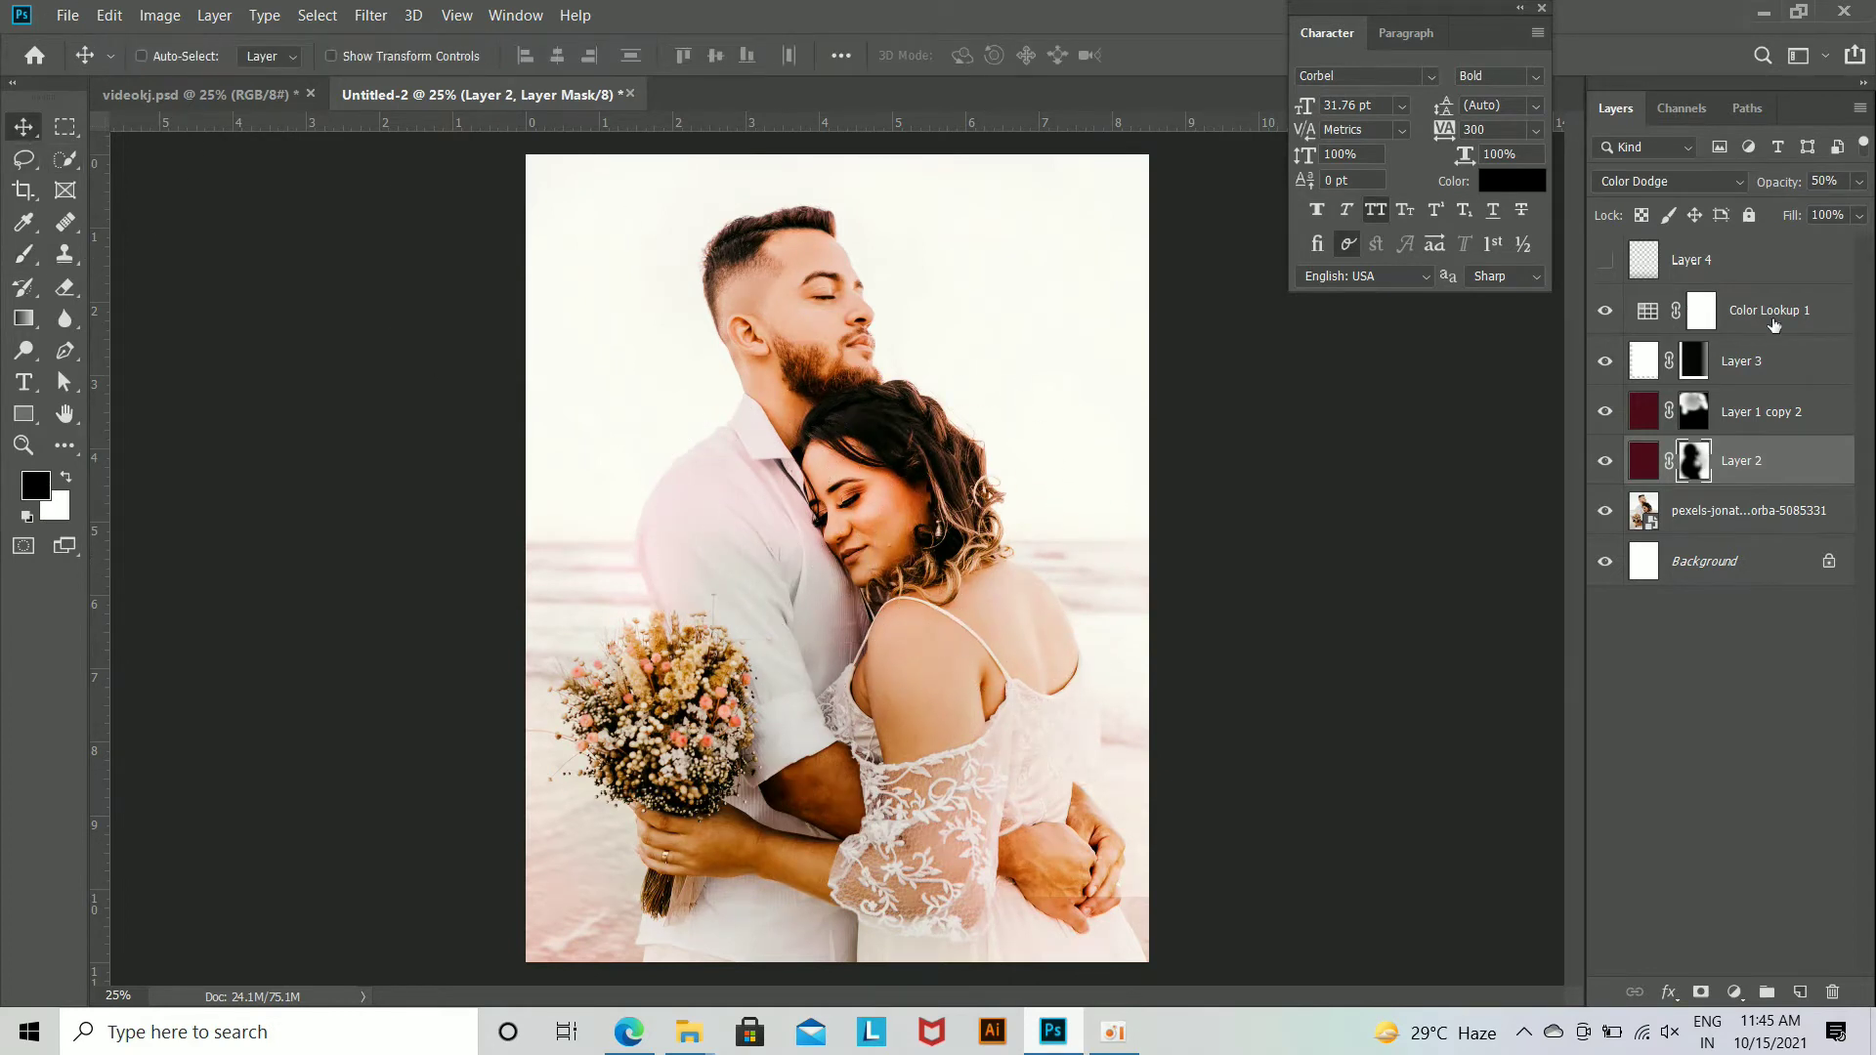
Step: Reposition the white masked Layer 3 over the photo with Free Transform
{"action": "left_click", "coordinate": [1748, 361]}
{"action": "key", "text": "ctrl+t"}
{"action": "left_click_drag", "start_coordinate": [1072, 608], "coordinate": [1060, 727]}
{"action": "key", "text": "Return"}
Step: Try other blend modes on Layer 3, such as Darker Color and Linear Burn, and leave it at Normal
{"action": "left_click", "coordinate": [1710, 182]}
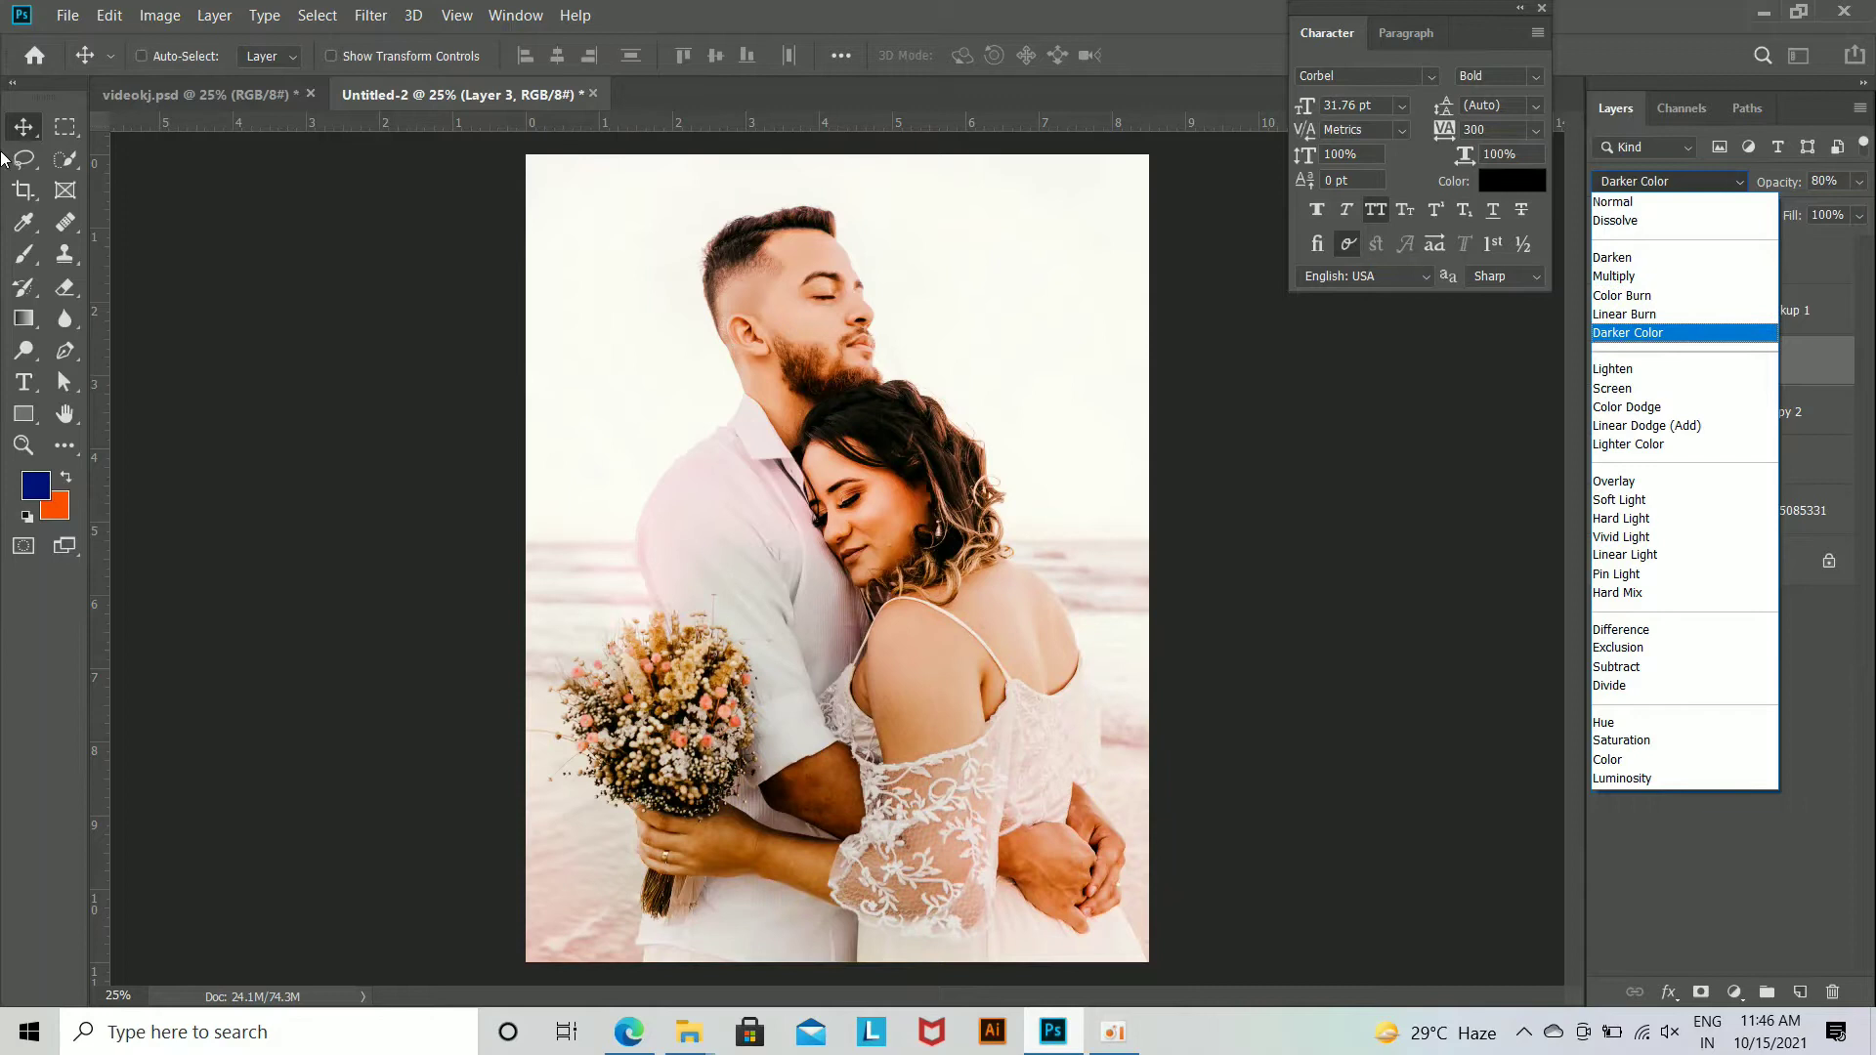
{"action": "left_click", "coordinate": [1614, 481]}
{"action": "left_click", "coordinate": [1645, 185]}
{"action": "left_click", "coordinate": [1636, 186]}
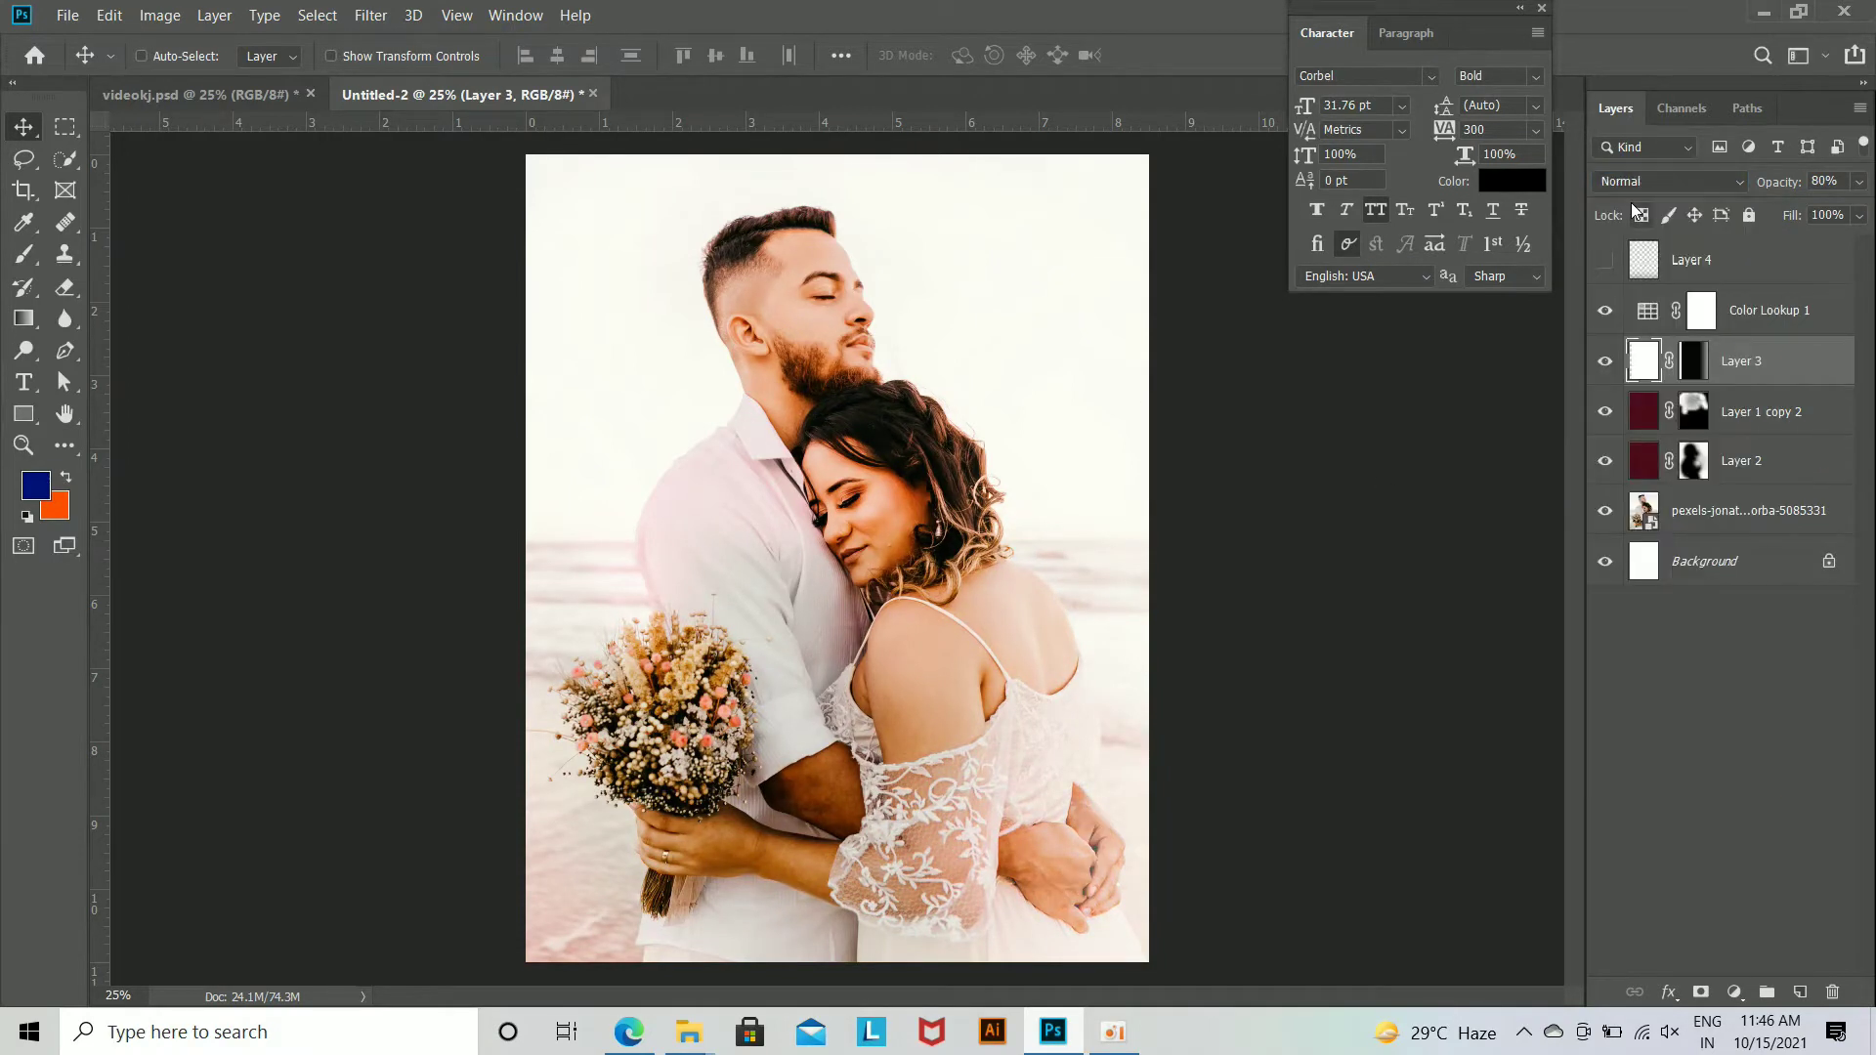
{"action": "left_click", "coordinate": [1735, 319]}
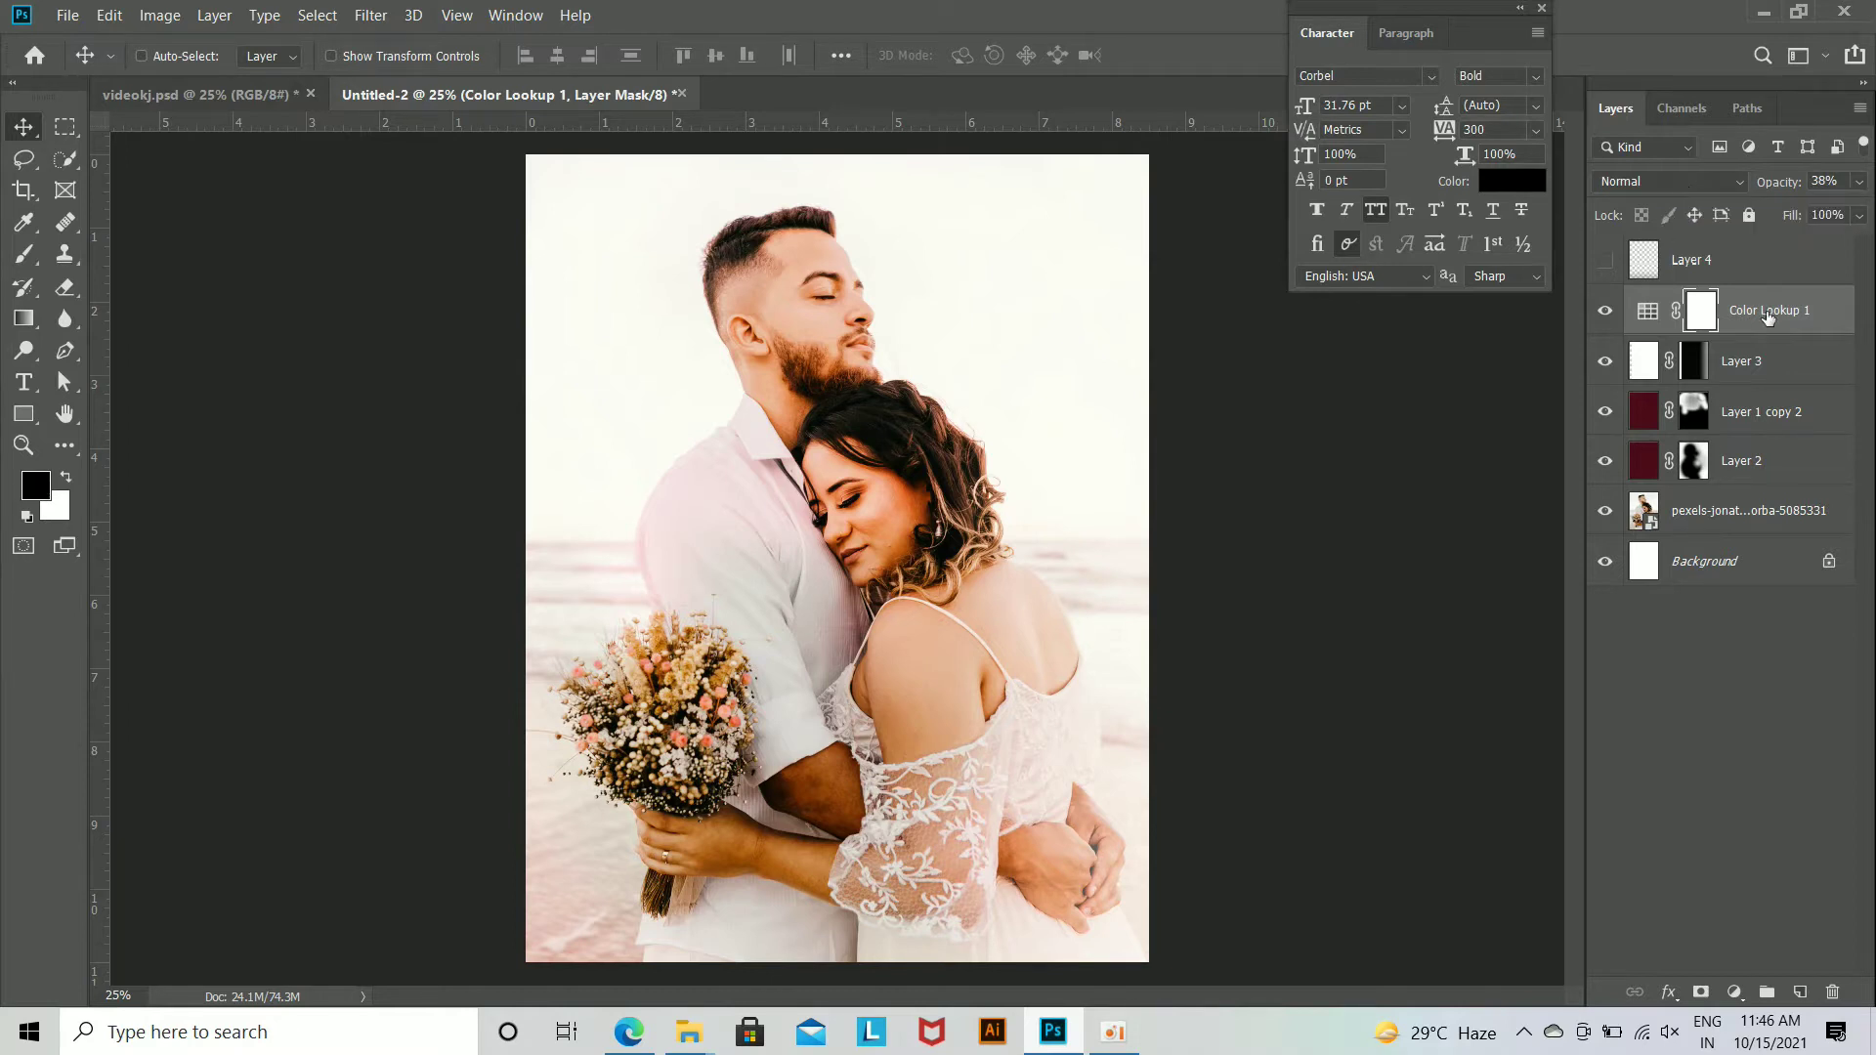
{"action": "left_click", "coordinate": [1731, 364]}
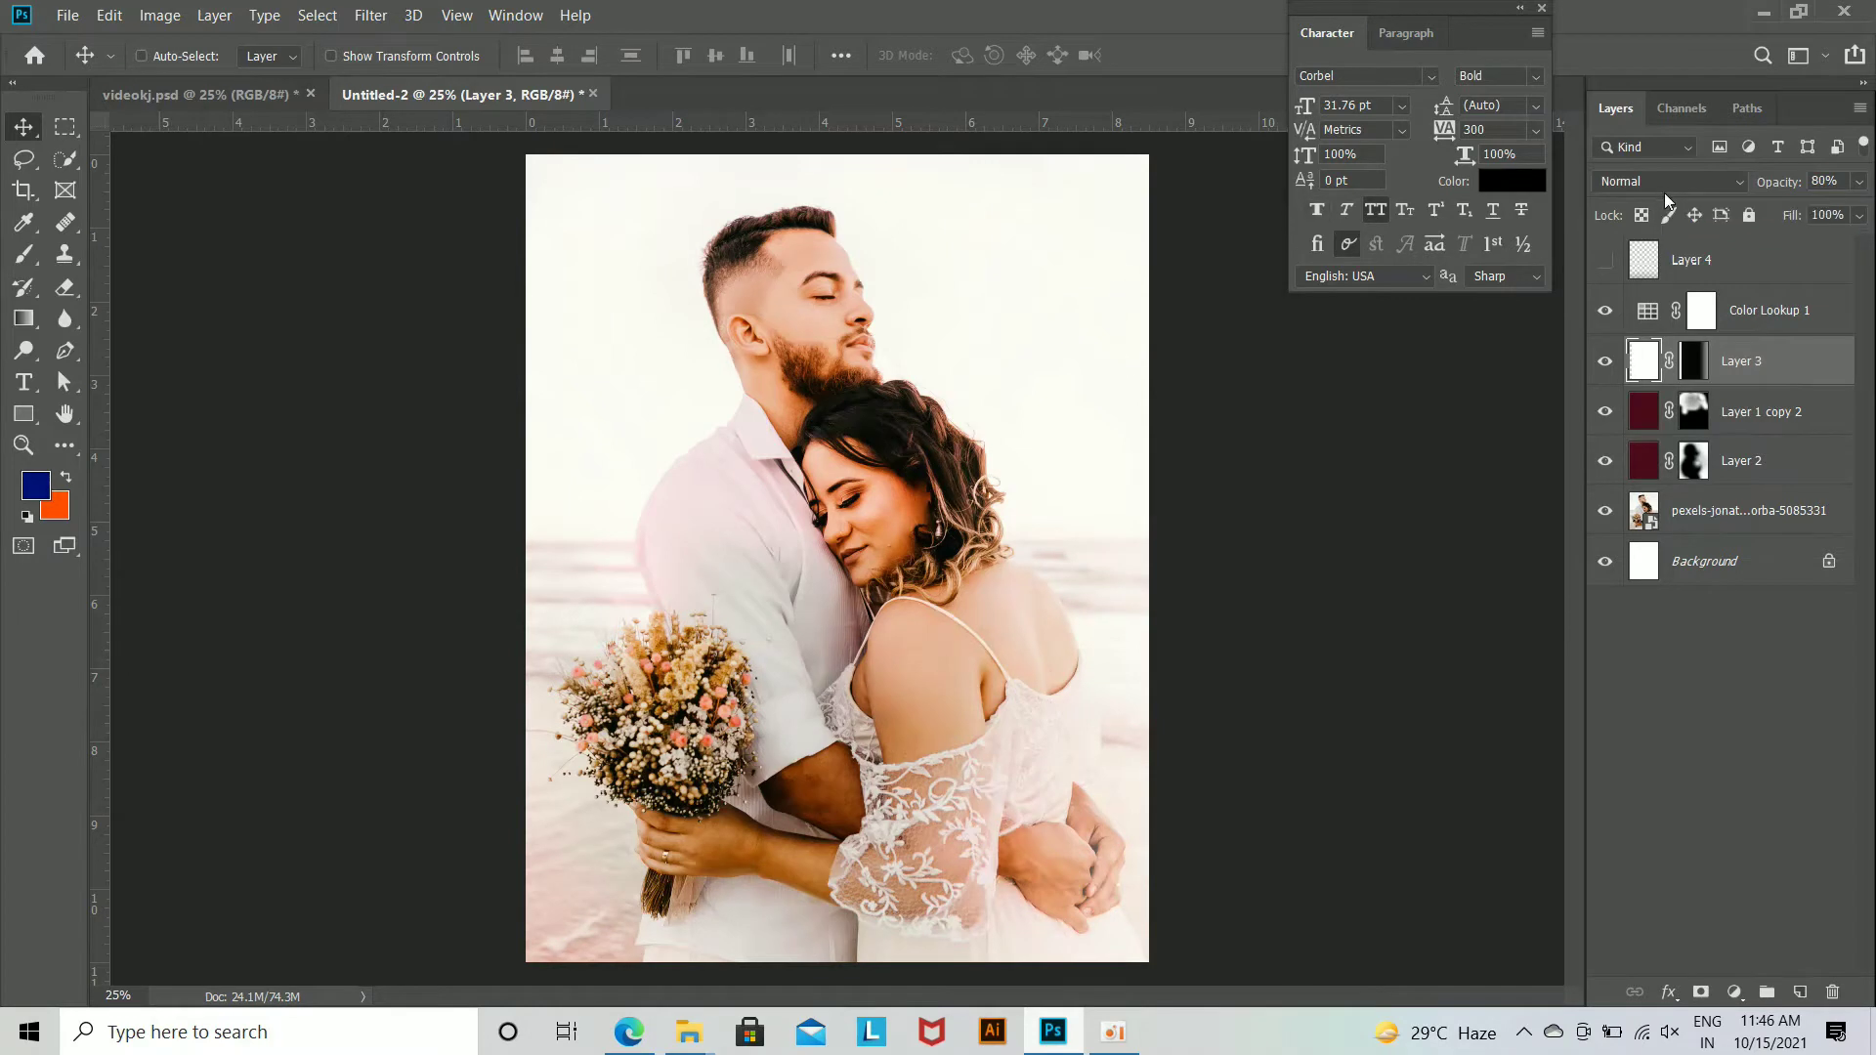
{"action": "left_click", "coordinate": [1672, 184]}
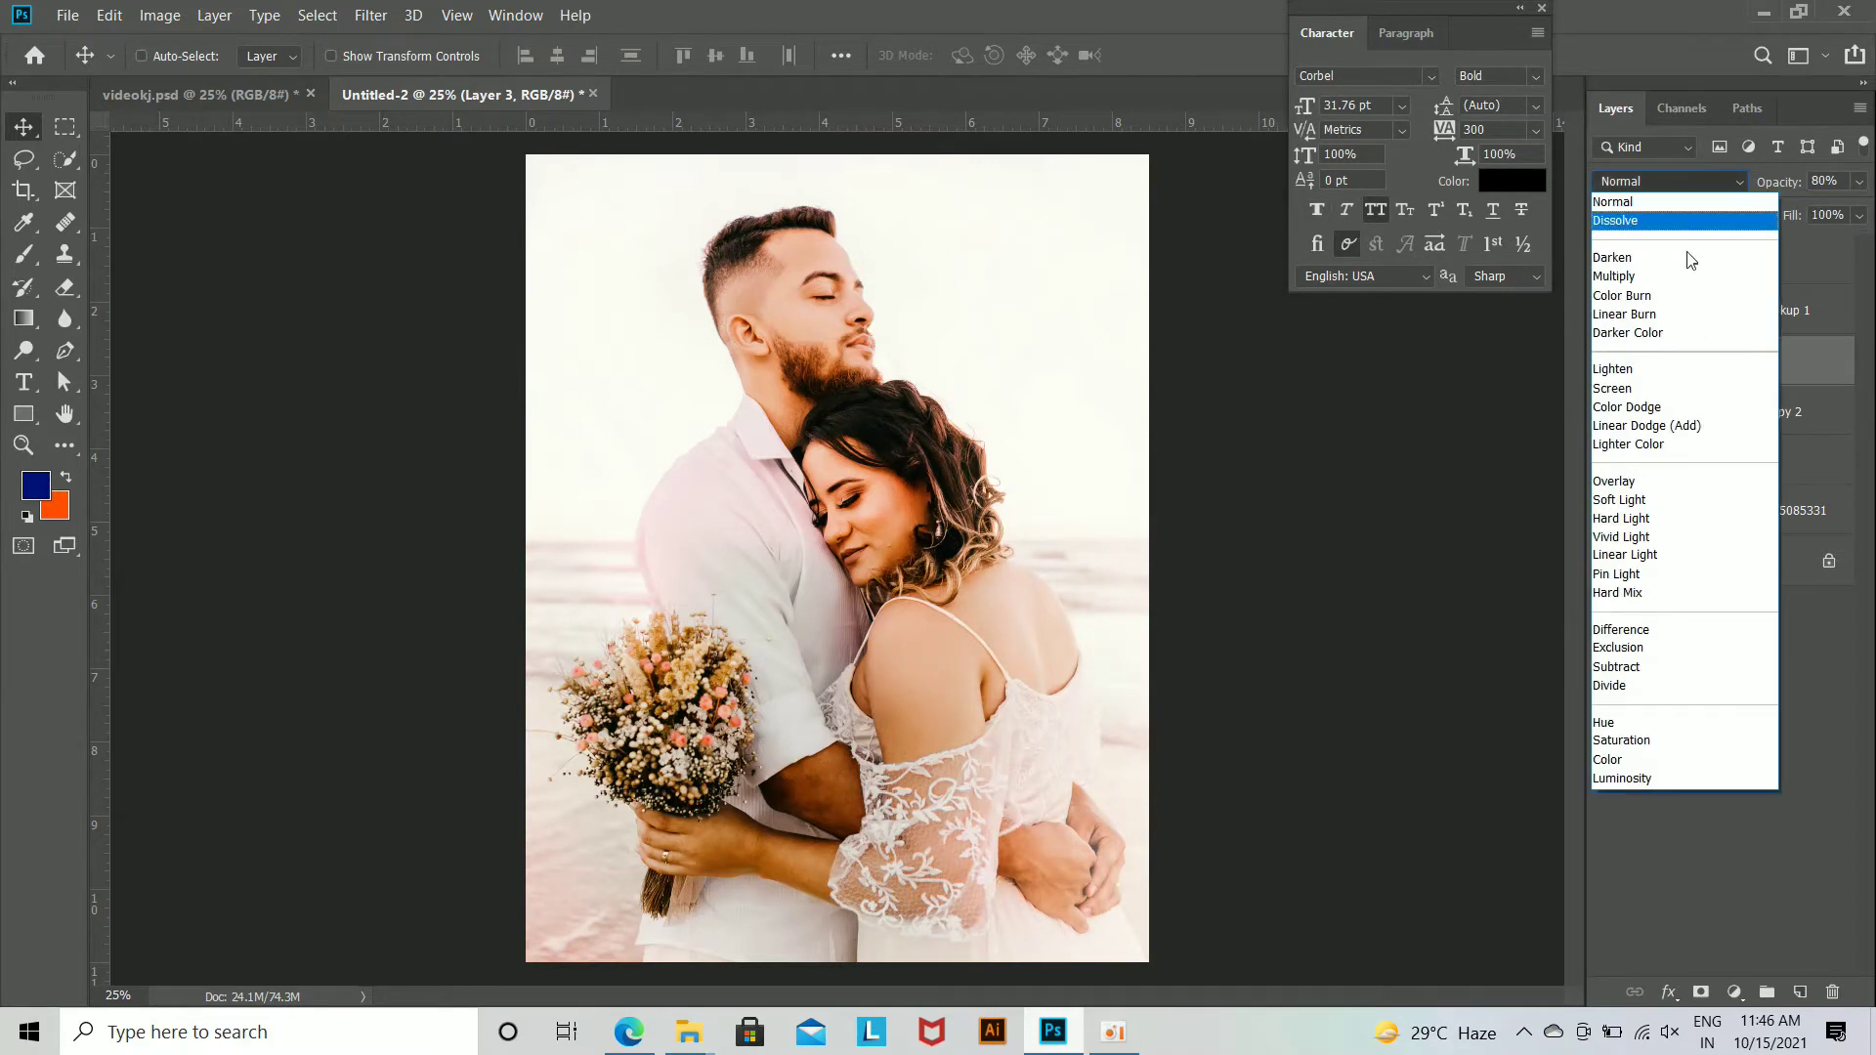
{"action": "left_click", "coordinate": [1825, 362]}
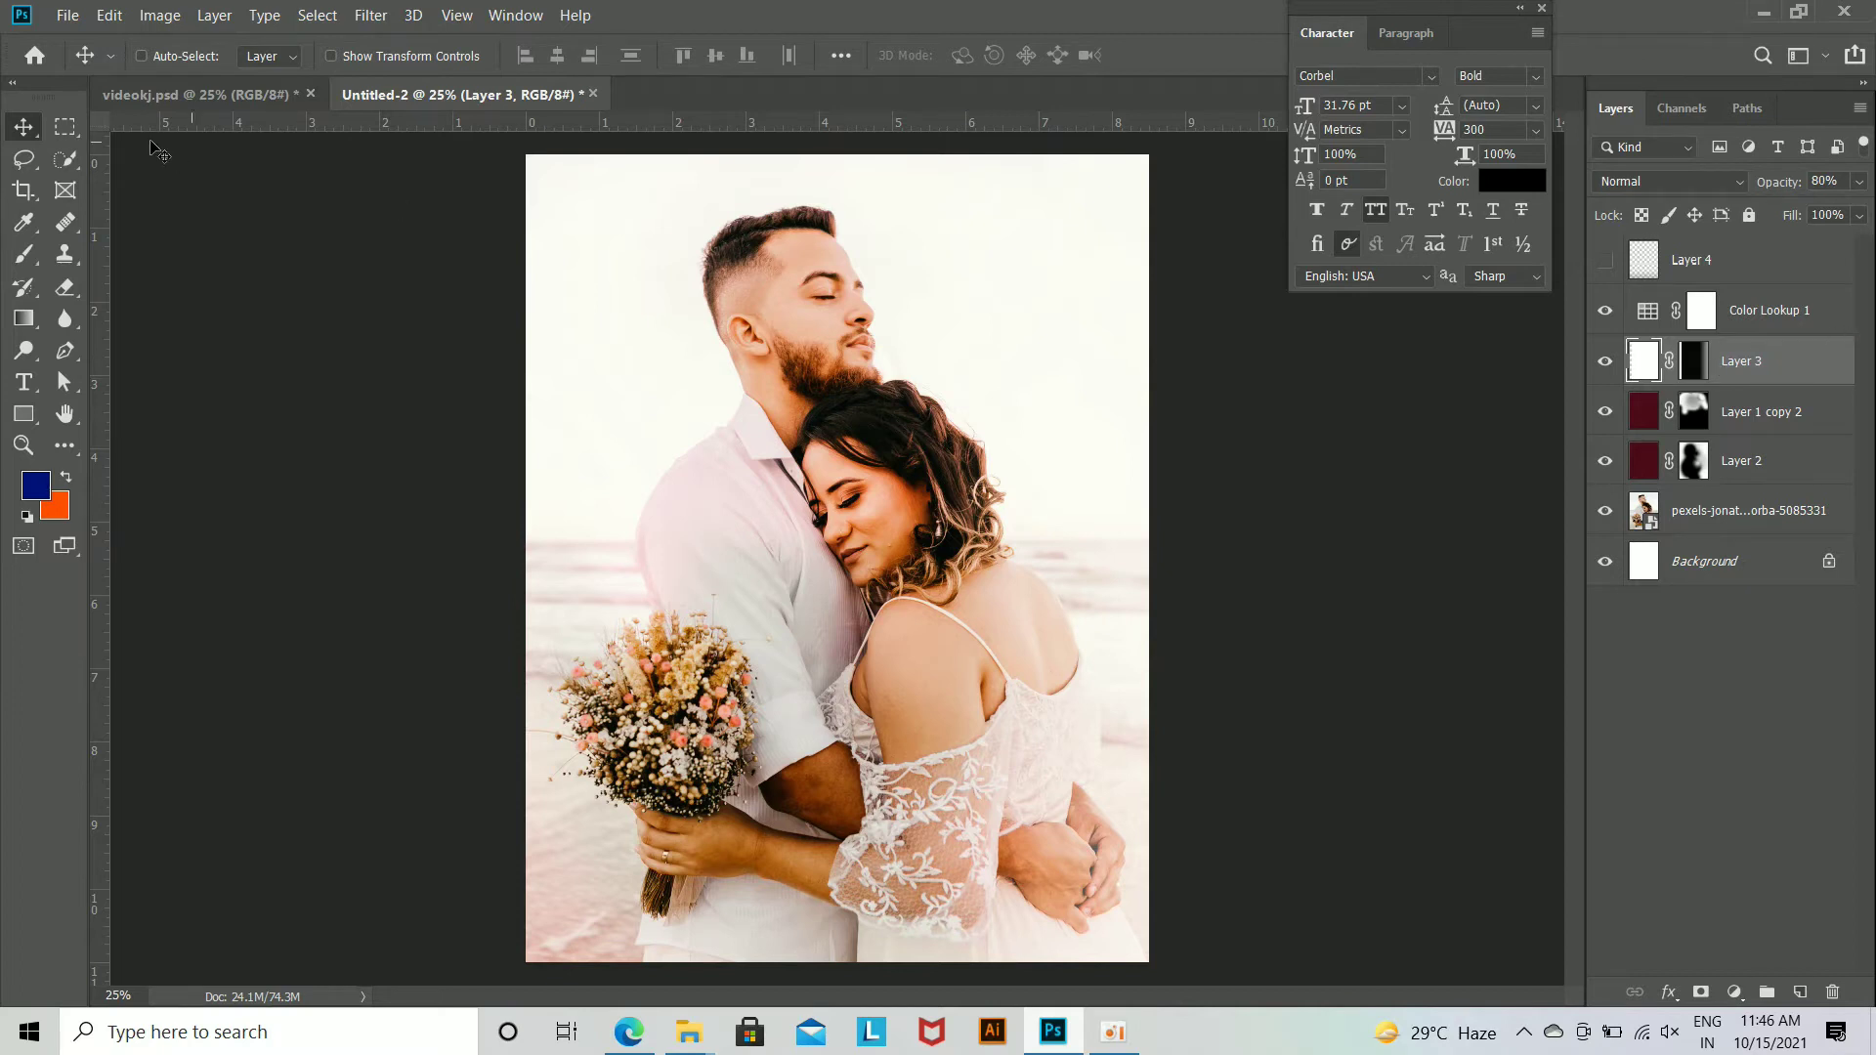
Step: Shift the white masked Layer 3 to the right with Free Transform and toggle Color Lookup 1's visibility
{"action": "key", "text": "ctrl+t"}
{"action": "left_click_drag", "start_coordinate": [1076, 519], "coordinate": [1163, 494]}
{"action": "key", "text": "Return"}
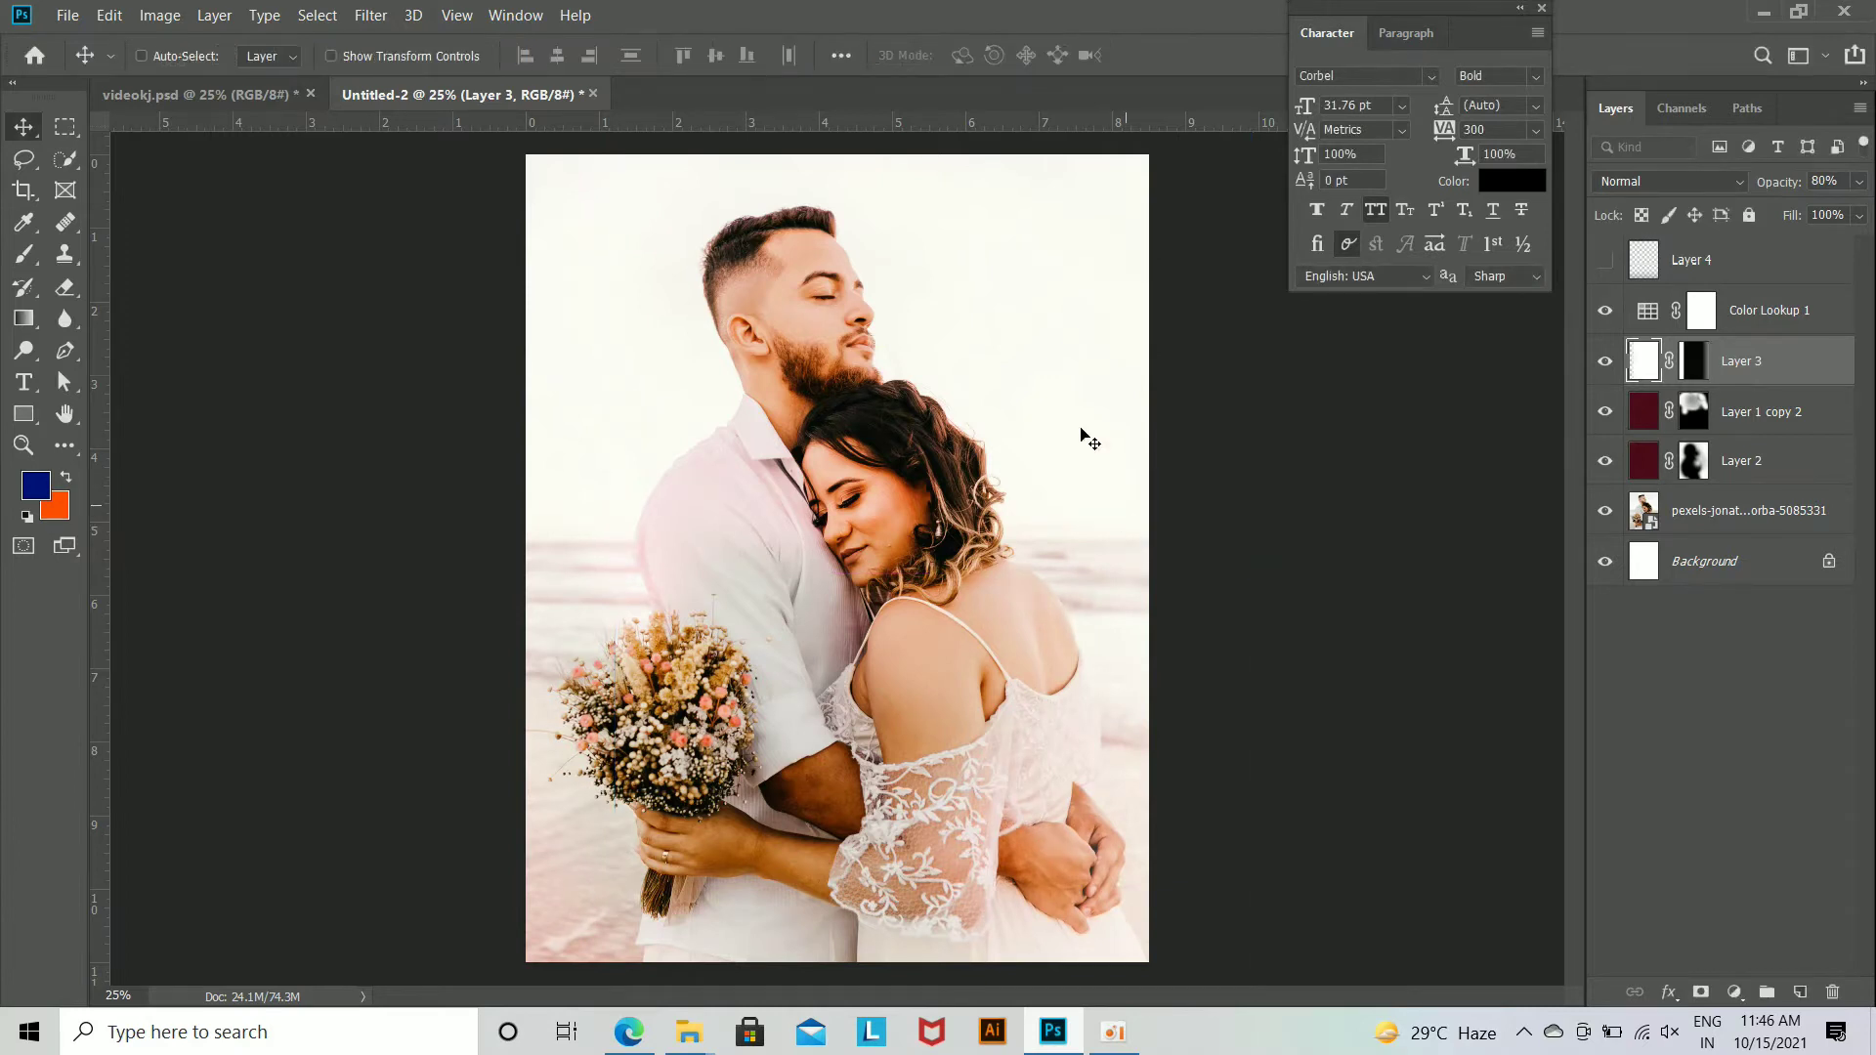
{"action": "left_click", "coordinate": [1602, 310]}
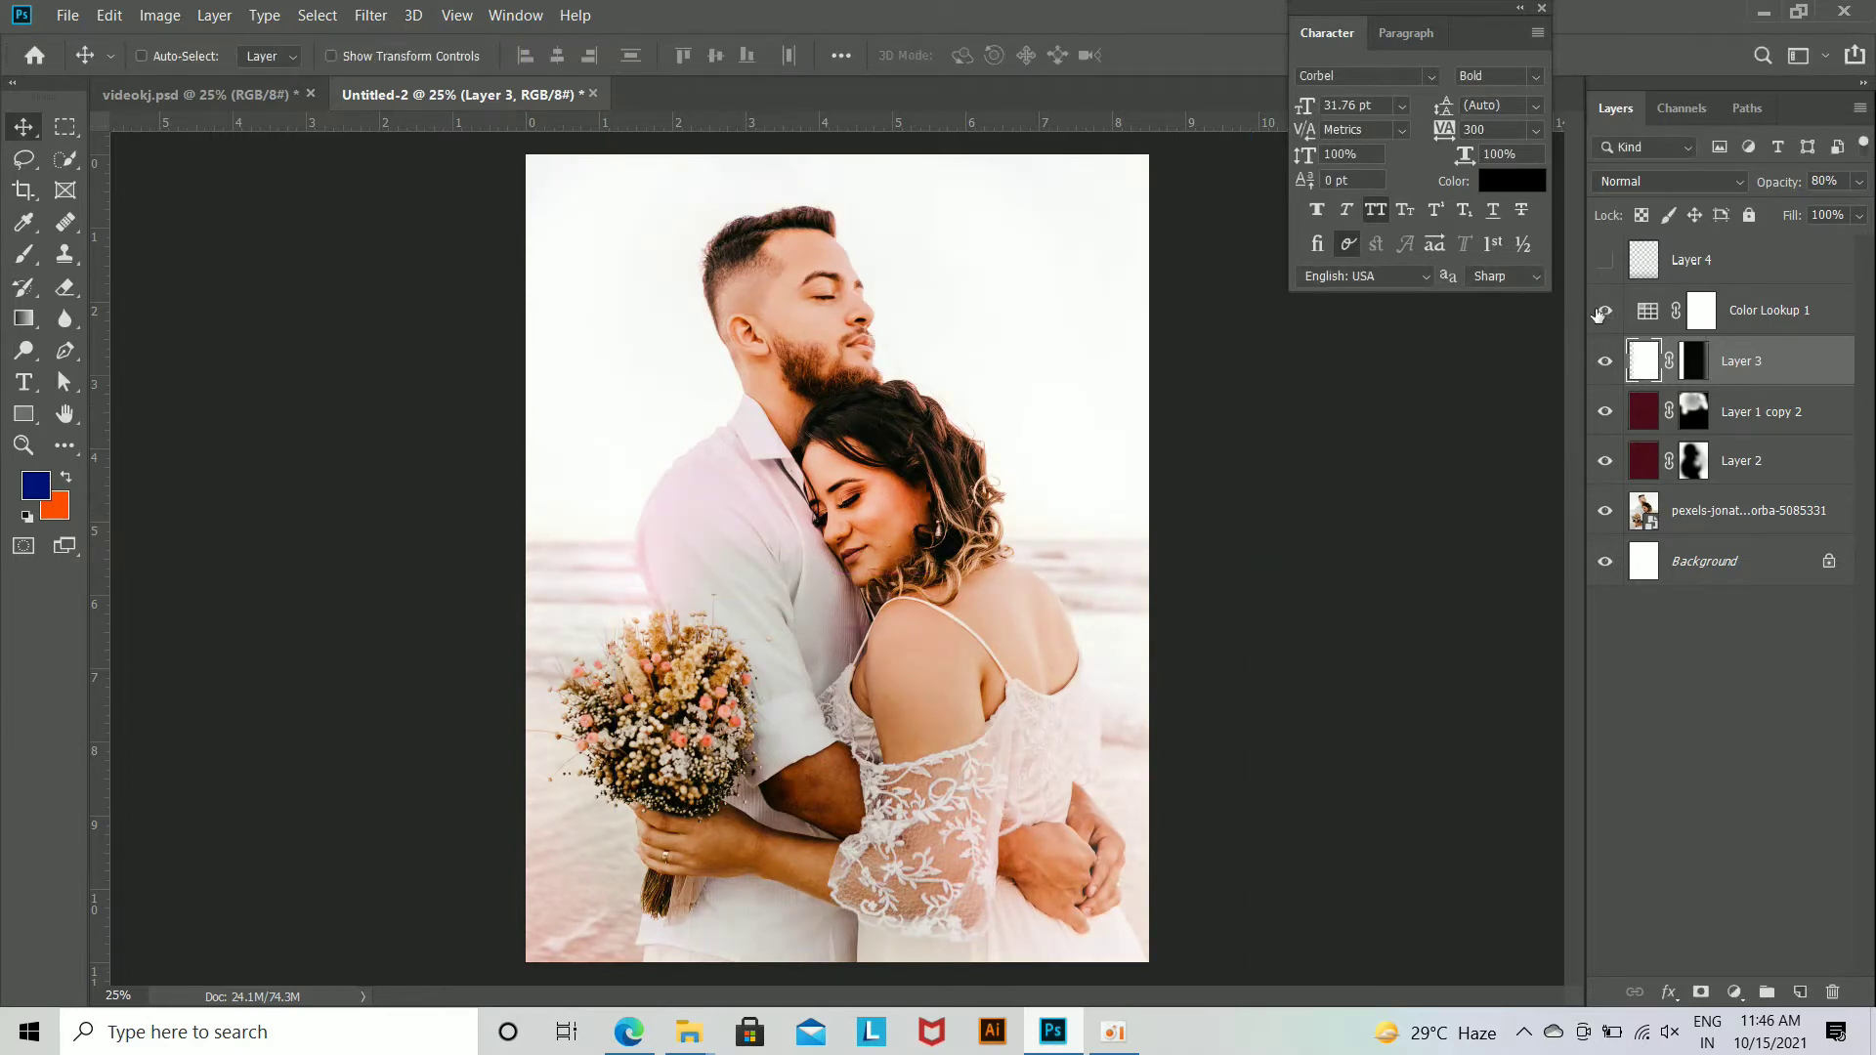
Step: In videokj.psd, delete Layer 1 copy 2, Layer 3, Layer 2, Color Lookup 1, Layer 1 and the Designer credit text layer
{"action": "left_click", "coordinate": [193, 94]}
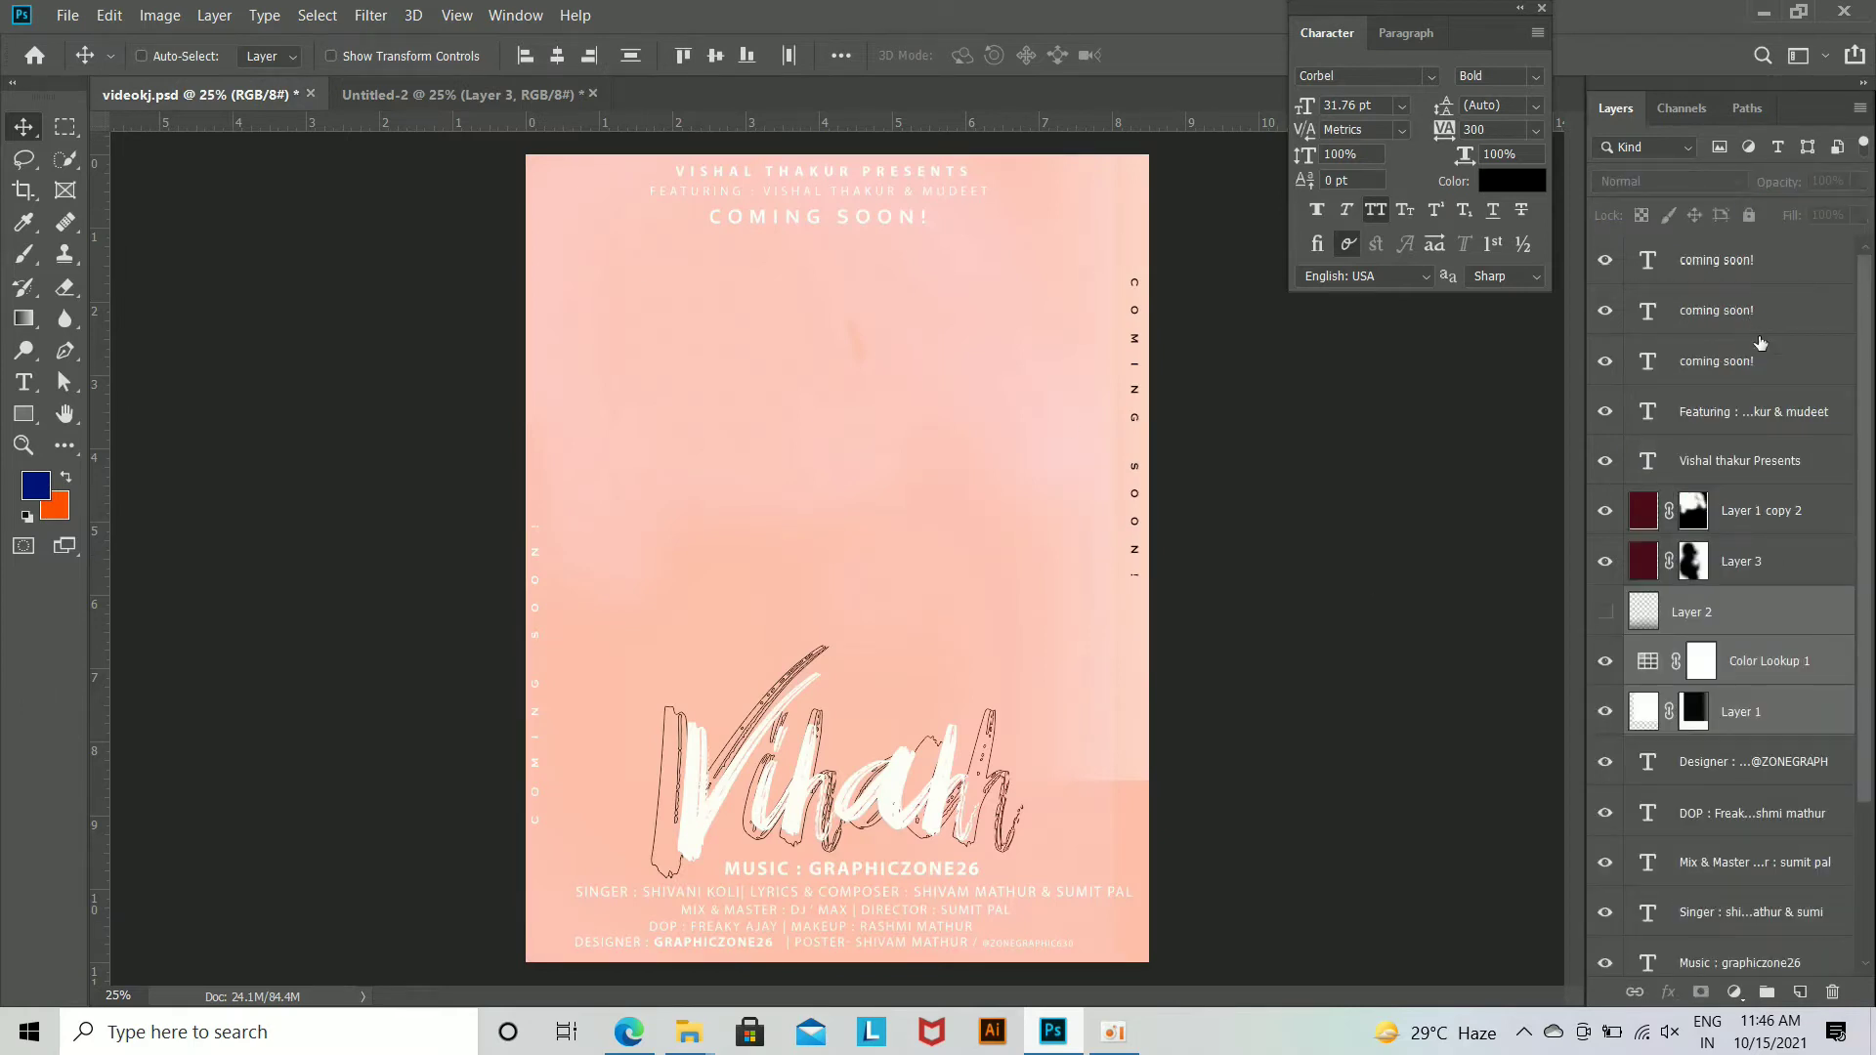
{"action": "left_click", "coordinate": [1766, 551], "text": "ctrl"}
{"action": "left_click", "coordinate": [1766, 525], "text": "ctrl"}
{"action": "key", "text": "Delete"}
{"action": "key", "text": "Delete"}
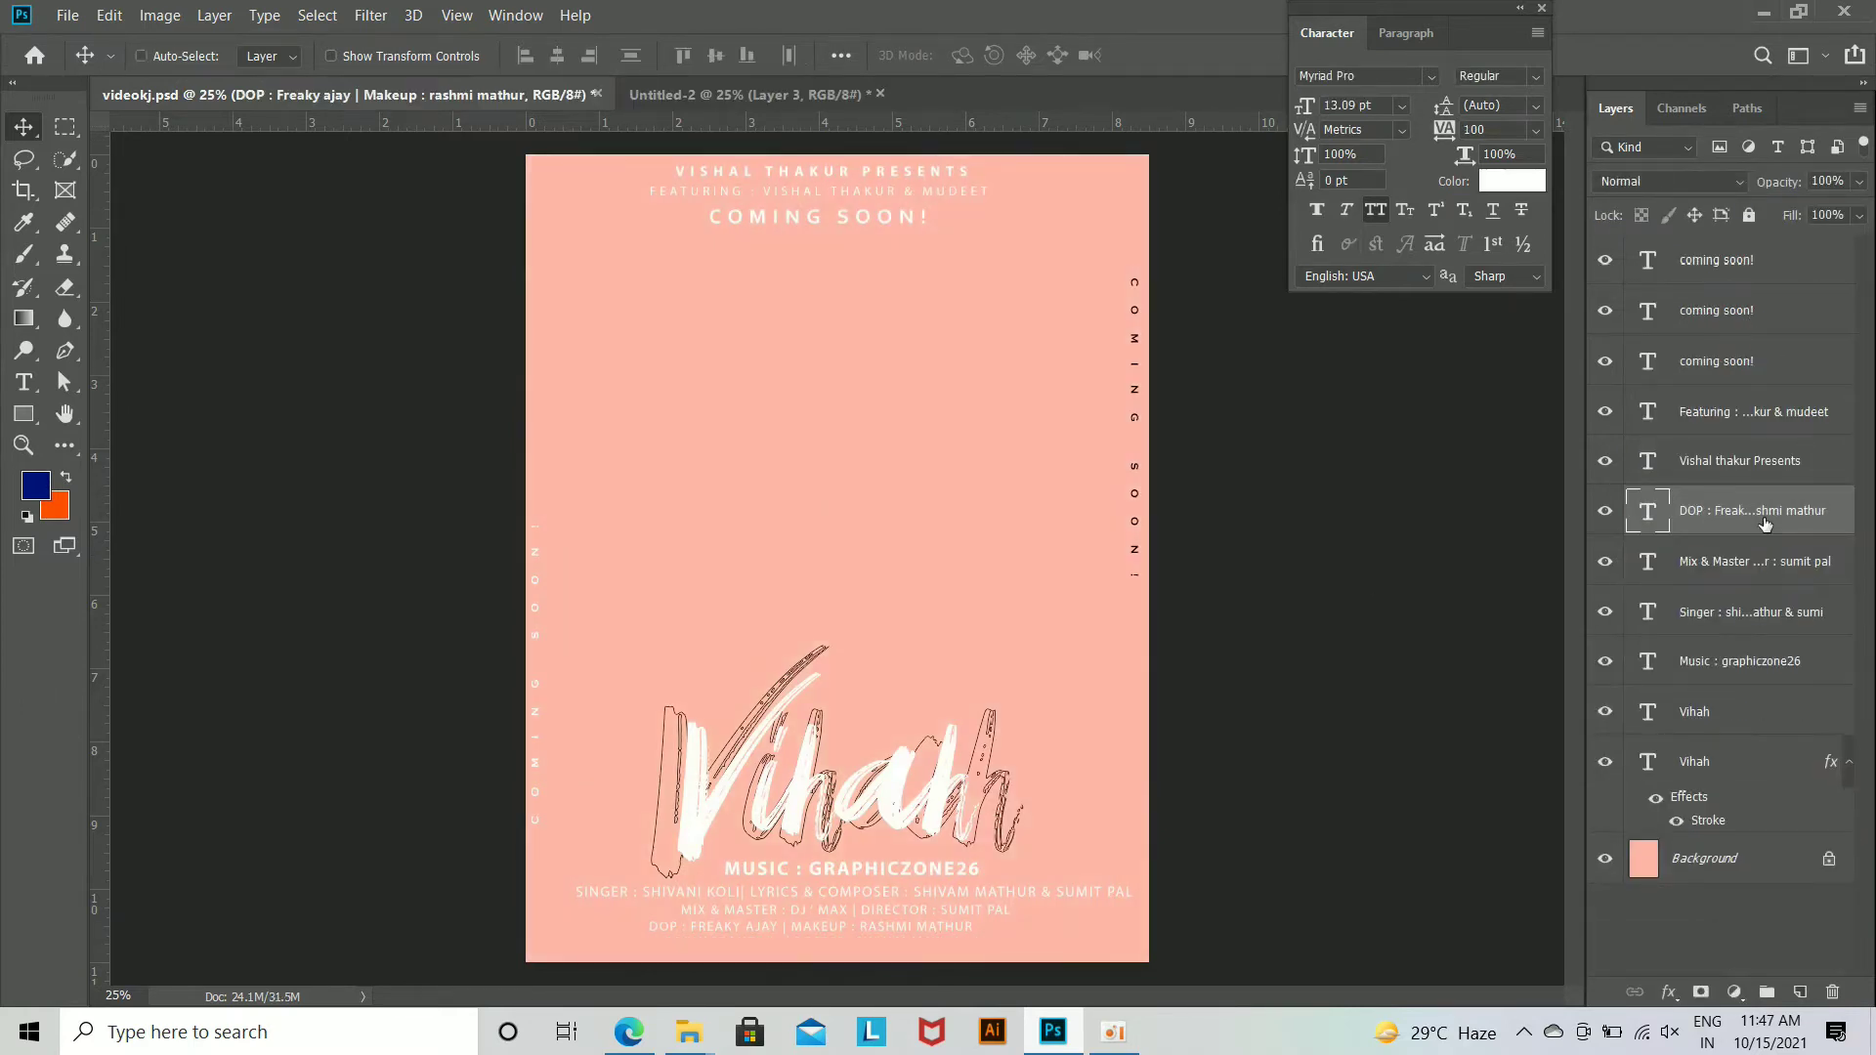
Step: Restore the Designer credit layer, then copy all text layers from videokj.psd into Untitled-2 and position them over the couple photo
{"action": "key", "text": "ctrl+z"}
{"action": "left_click", "coordinate": [1767, 826]}
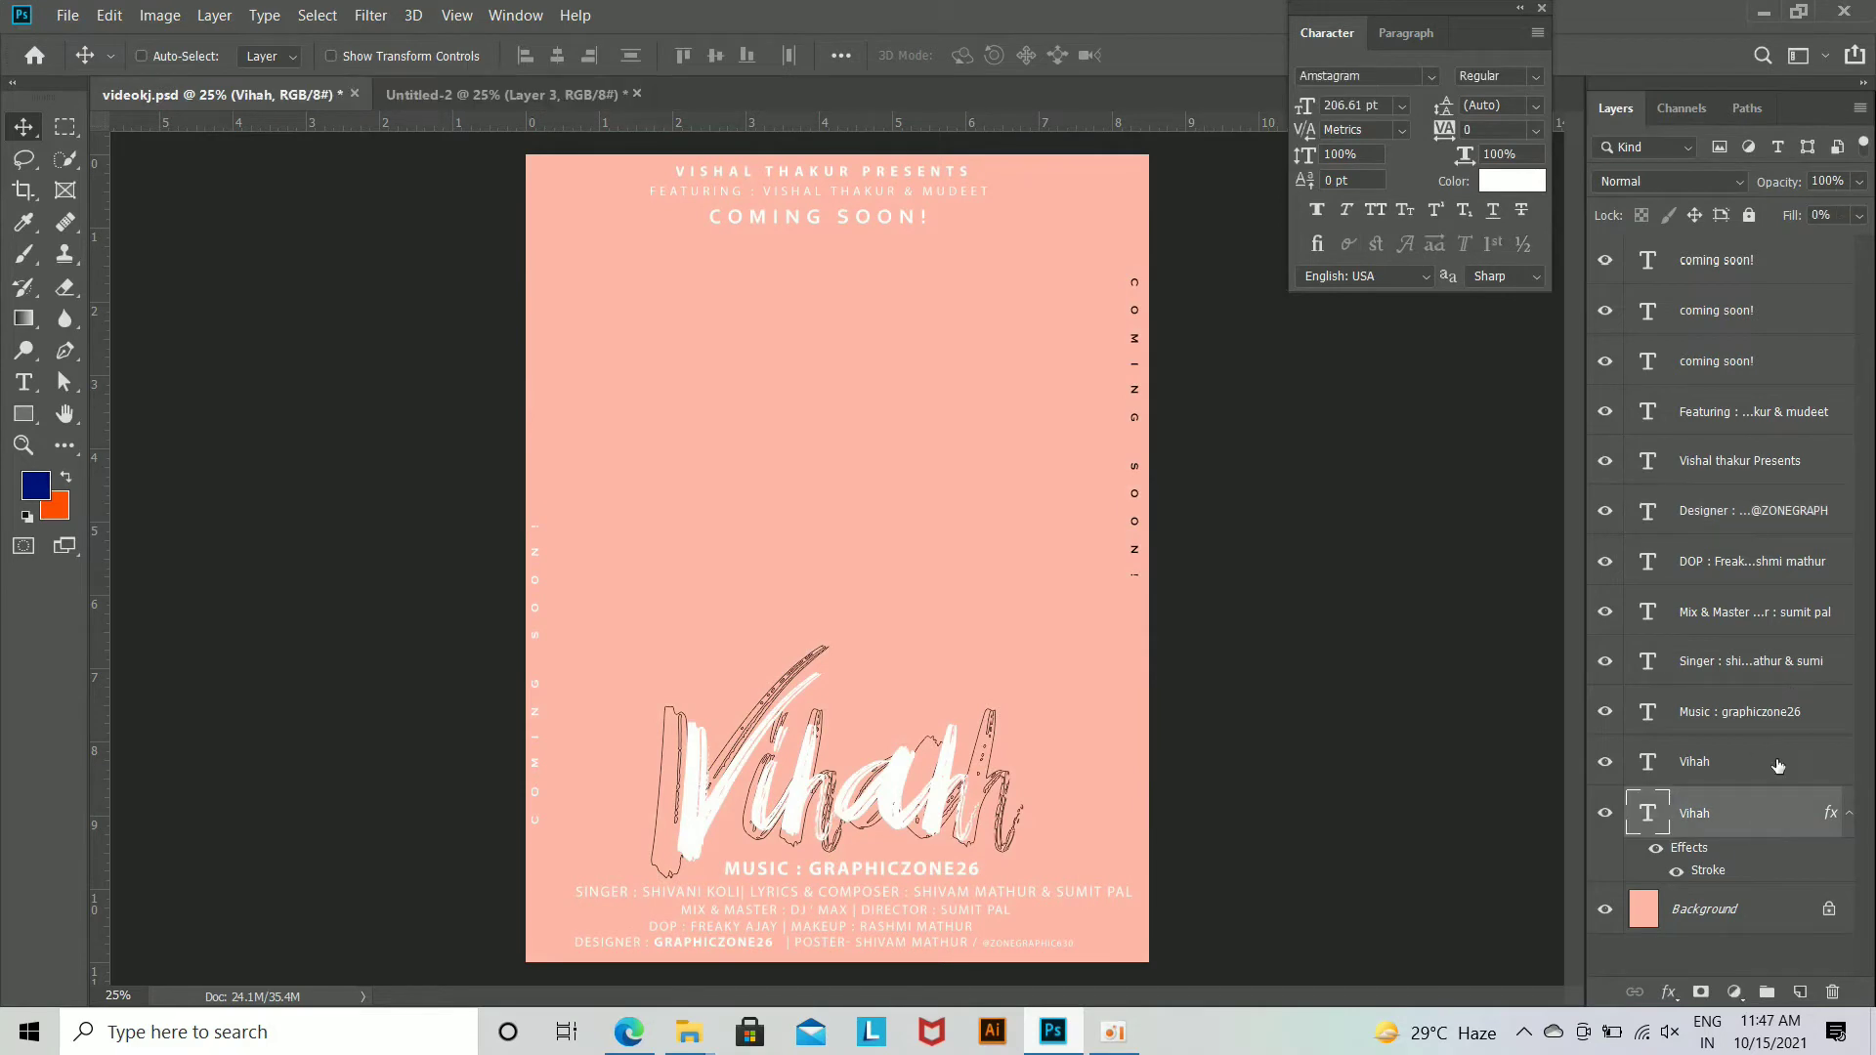
{"action": "left_click", "coordinate": [1751, 276], "text": "shift"}
{"action": "left_click_drag", "start_coordinate": [718, 669], "coordinate": [886, 695]}
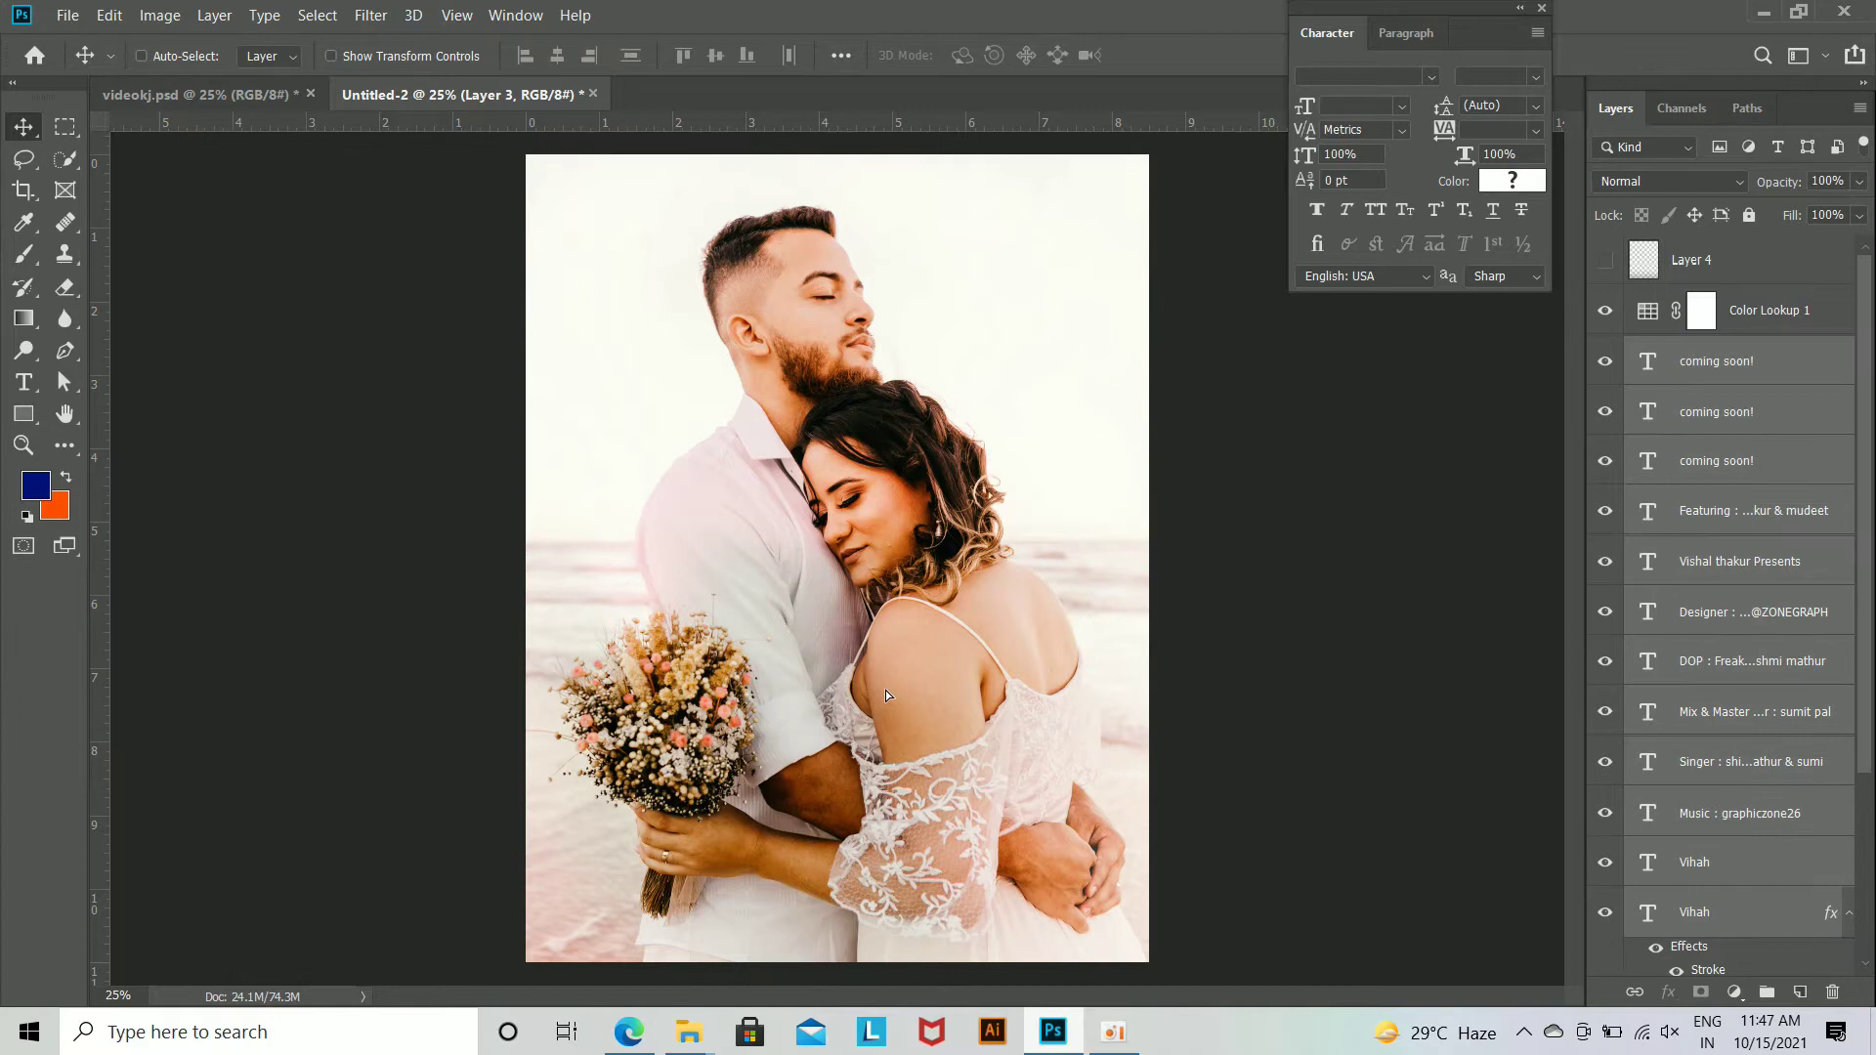
{"action": "left_click_drag", "start_coordinate": [926, 916], "coordinate": [921, 783]}
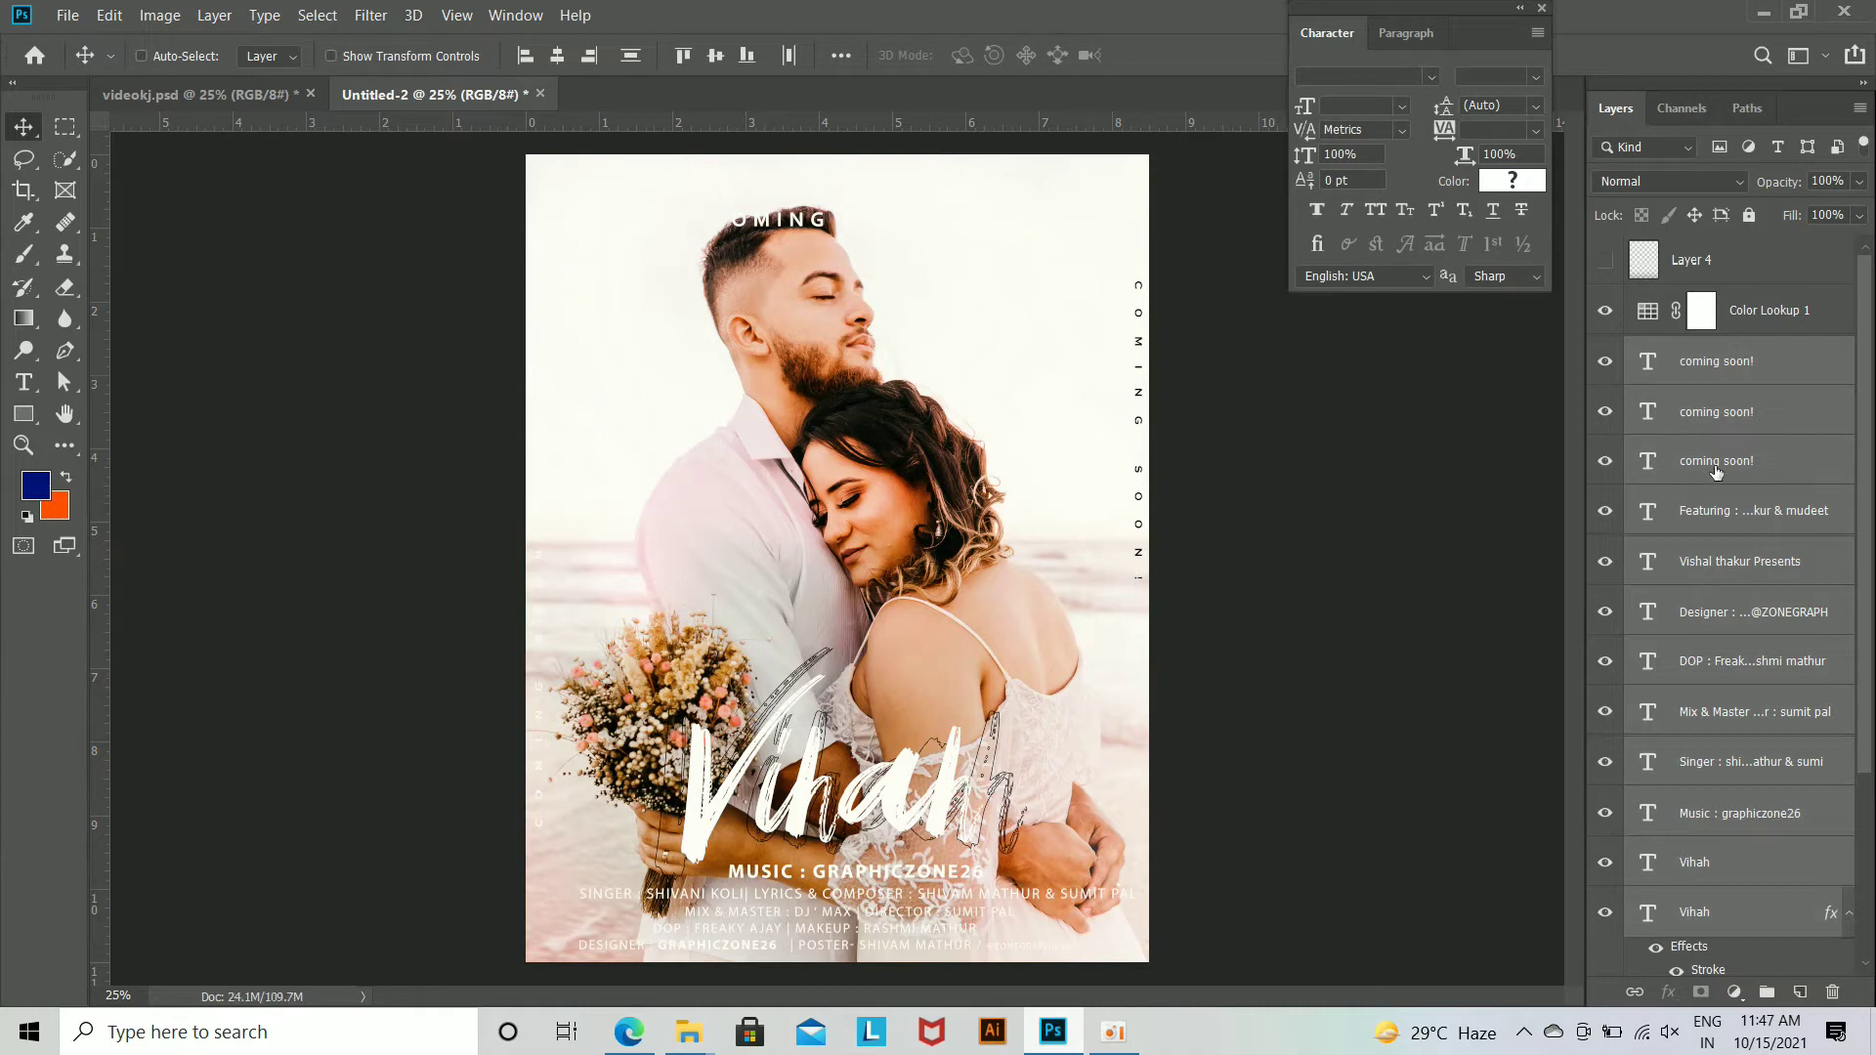
Step: Set the text colour of the Featuring line, the Presents line and the upper coming soon! heading to black
{"action": "left_click", "coordinate": [1764, 525]}
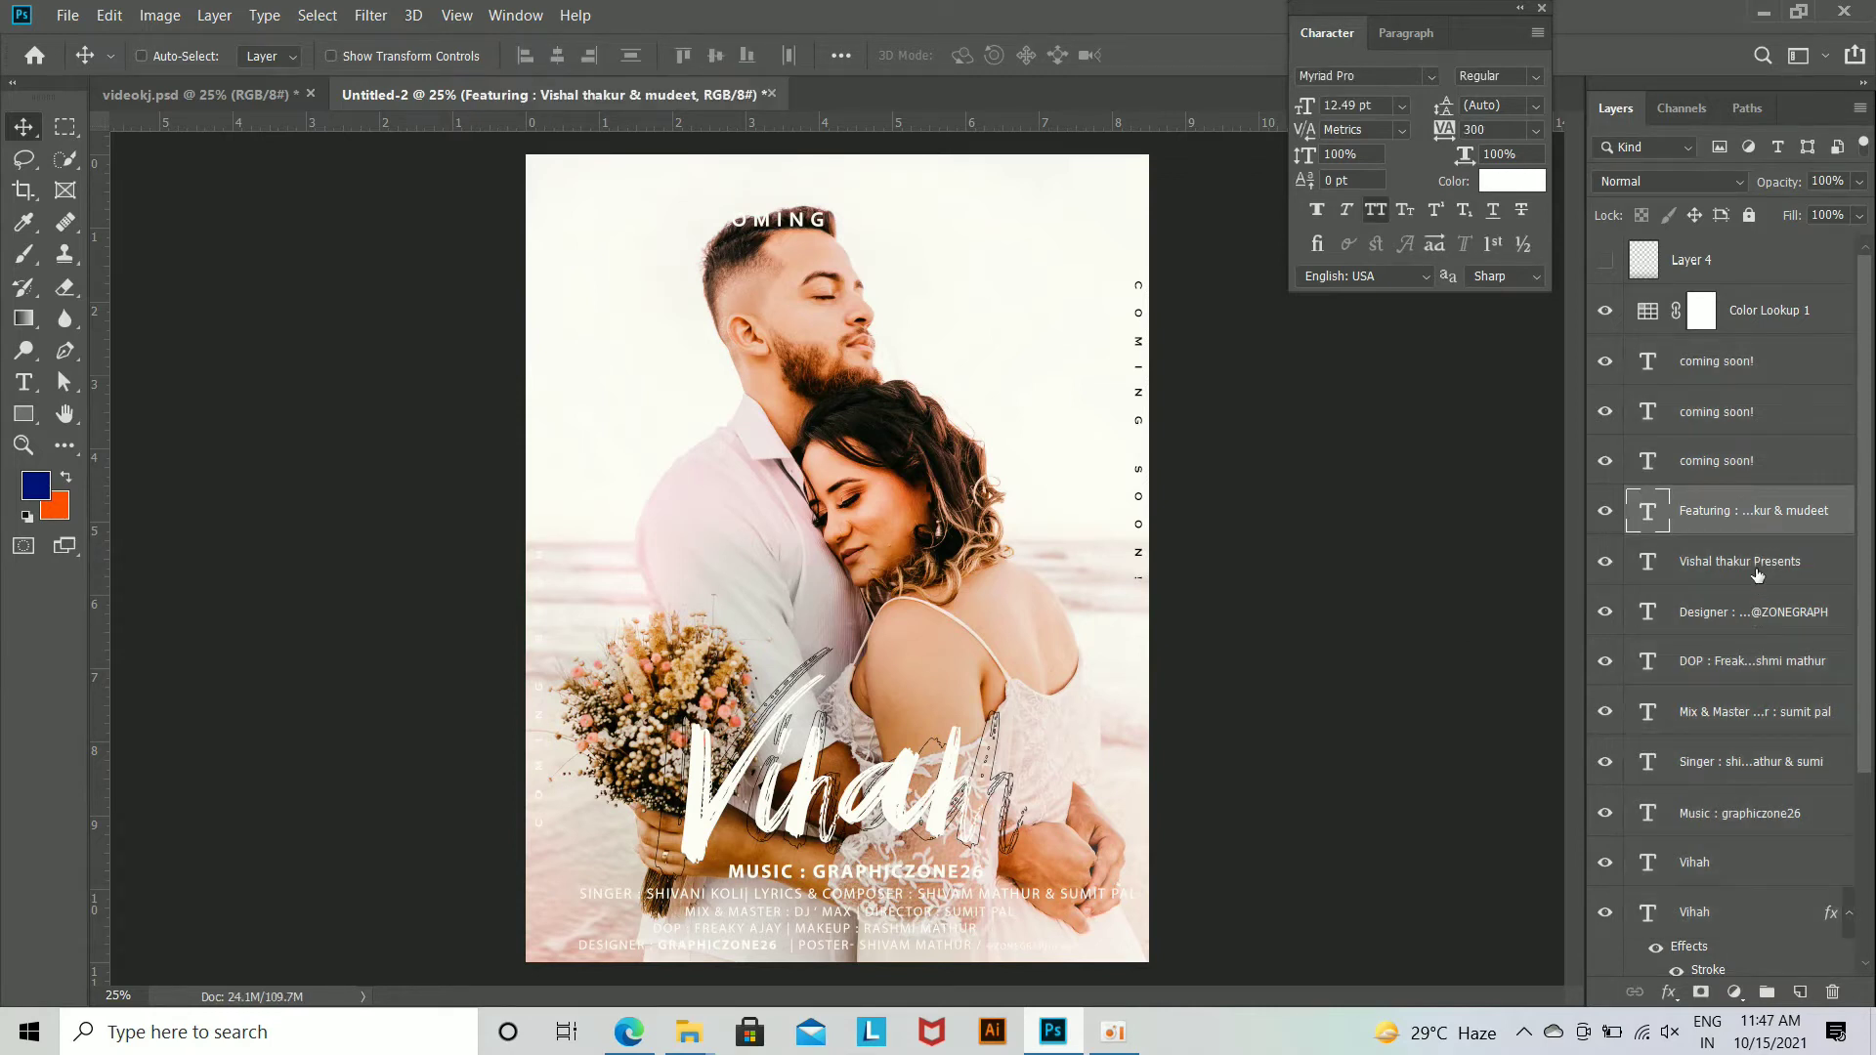
{"action": "left_click", "coordinate": [1757, 574], "text": "shift"}
{"action": "left_click", "coordinate": [1741, 370], "text": "ctrl"}
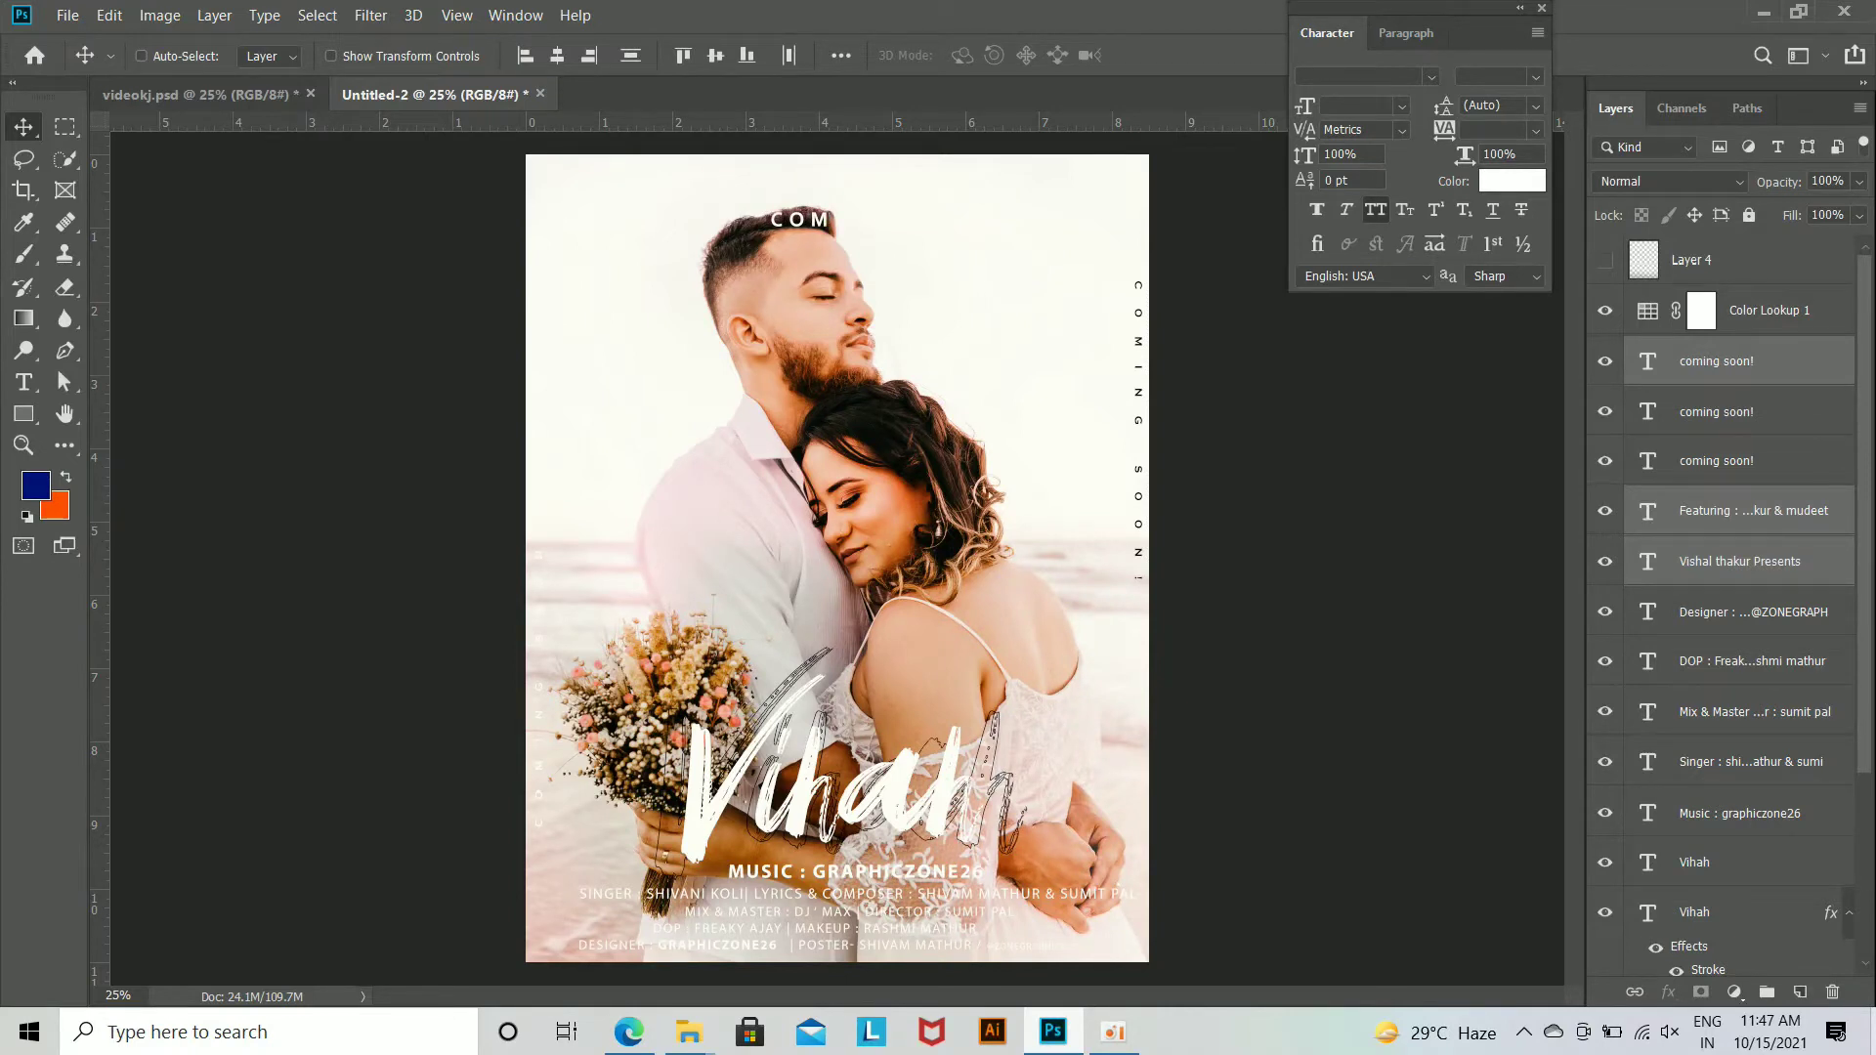
{"action": "left_click", "coordinate": [1511, 180]}
{"action": "left_click_drag", "start_coordinate": [1260, 552], "coordinate": [1254, 601]}
{"action": "left_click", "coordinate": [1759, 271]}
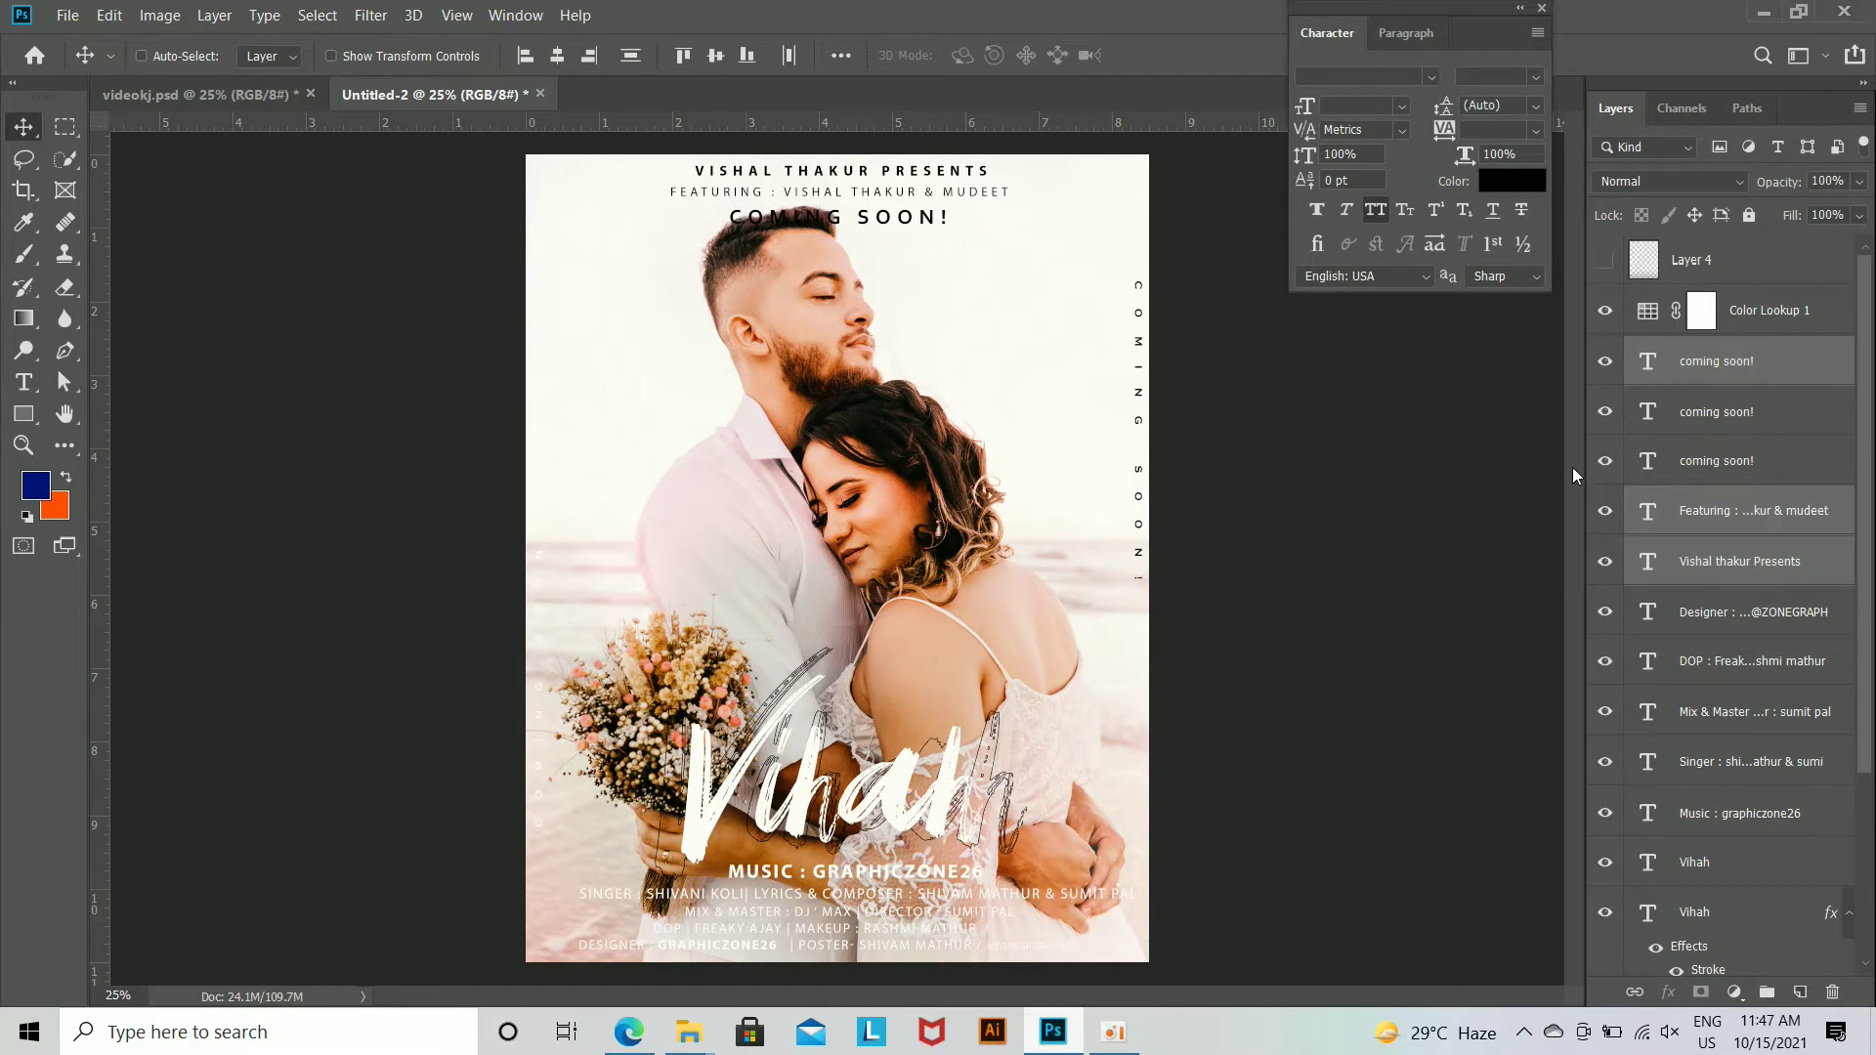
Step: In videokj.psd, delete the Color Lookup 1 adjustment and the masked white Layer 1
{"action": "scroll", "coordinate": [1650, 479], "scroll_direction": "down", "scroll_amount": 5}
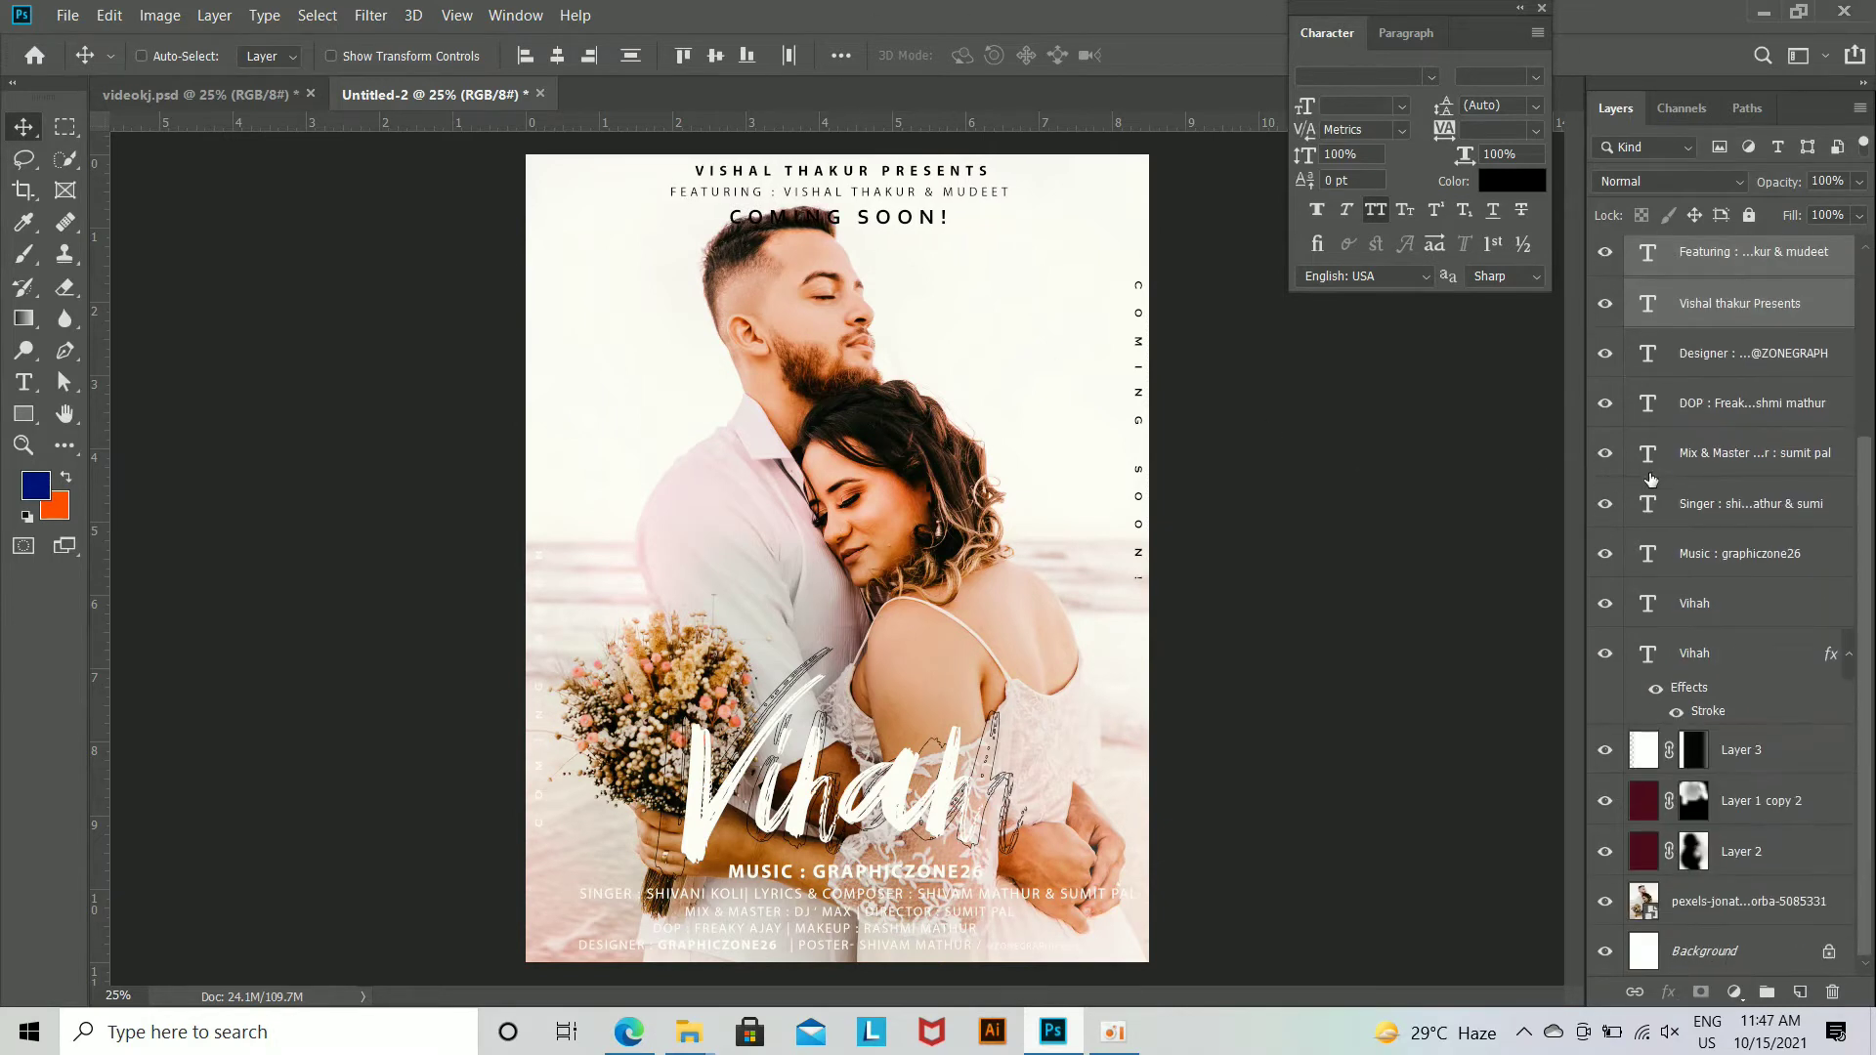
{"action": "left_click", "coordinate": [256, 93]}
{"action": "scroll", "coordinate": [1728, 647], "scroll_direction": "down", "scroll_amount": 4}
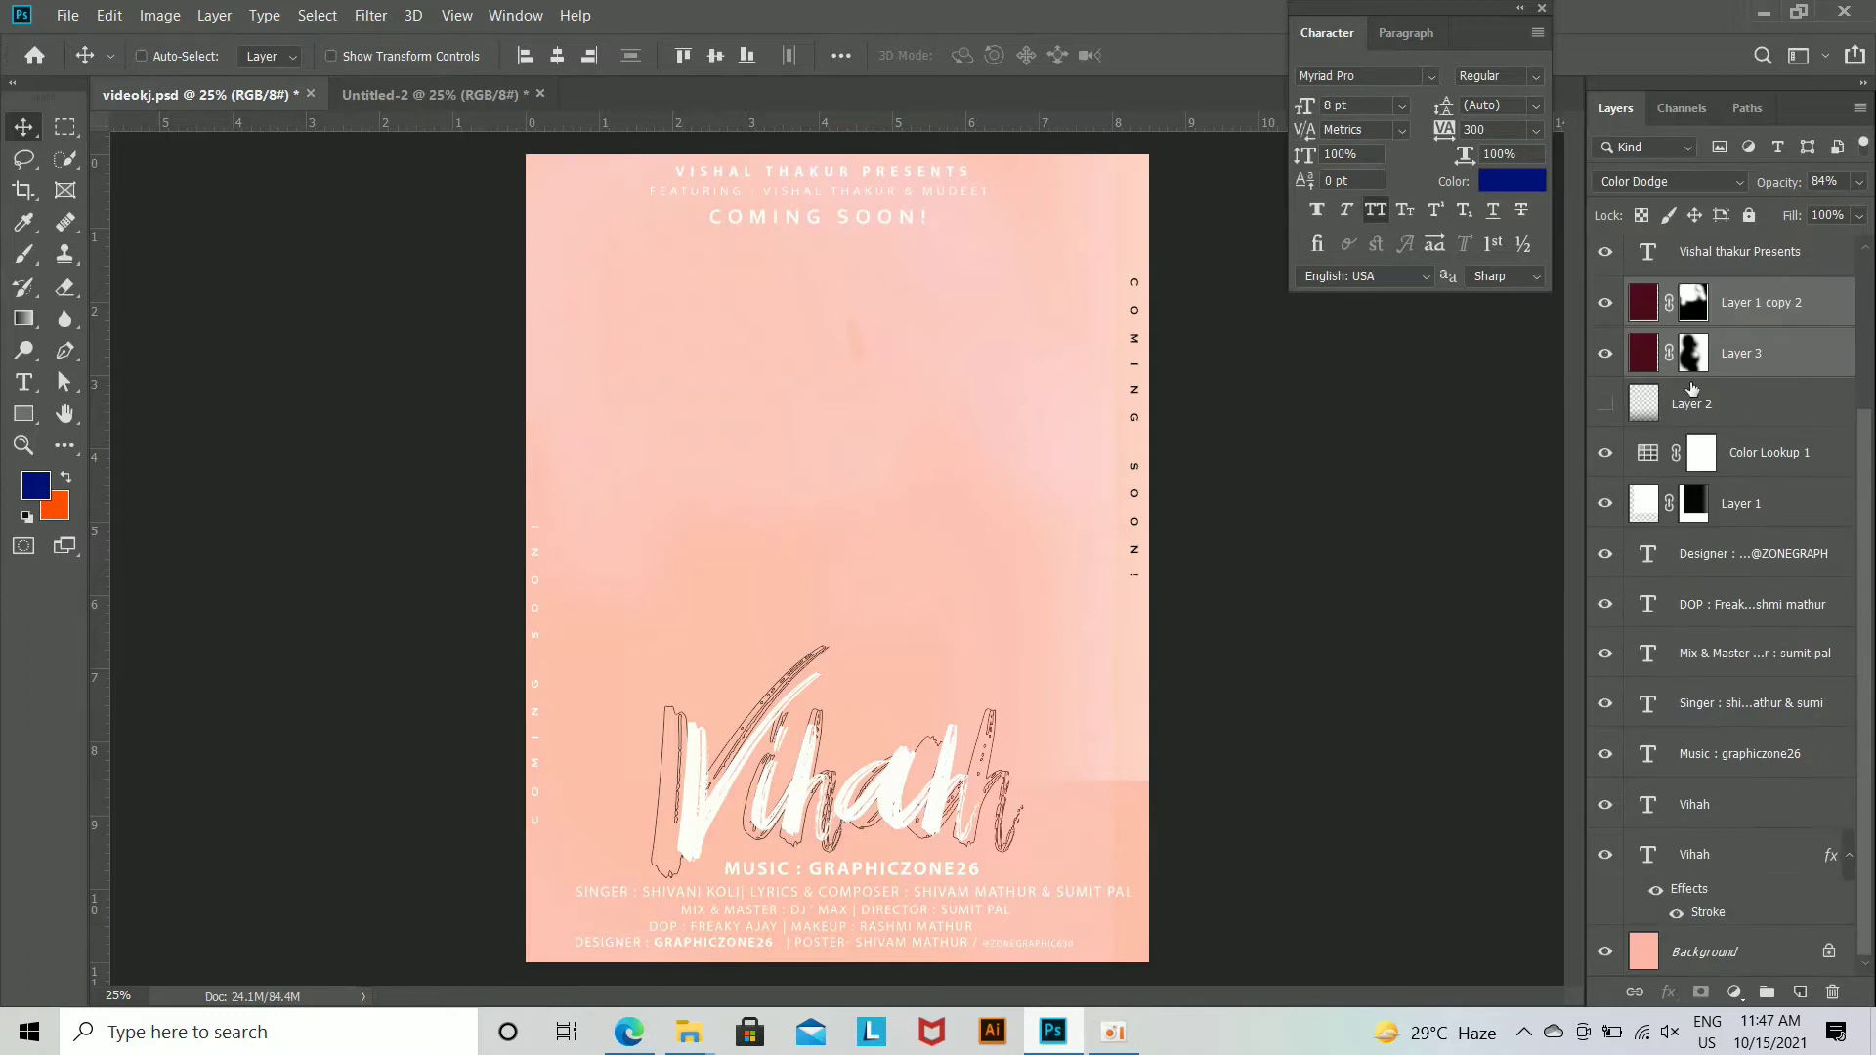
{"action": "left_click", "coordinate": [1717, 413]}
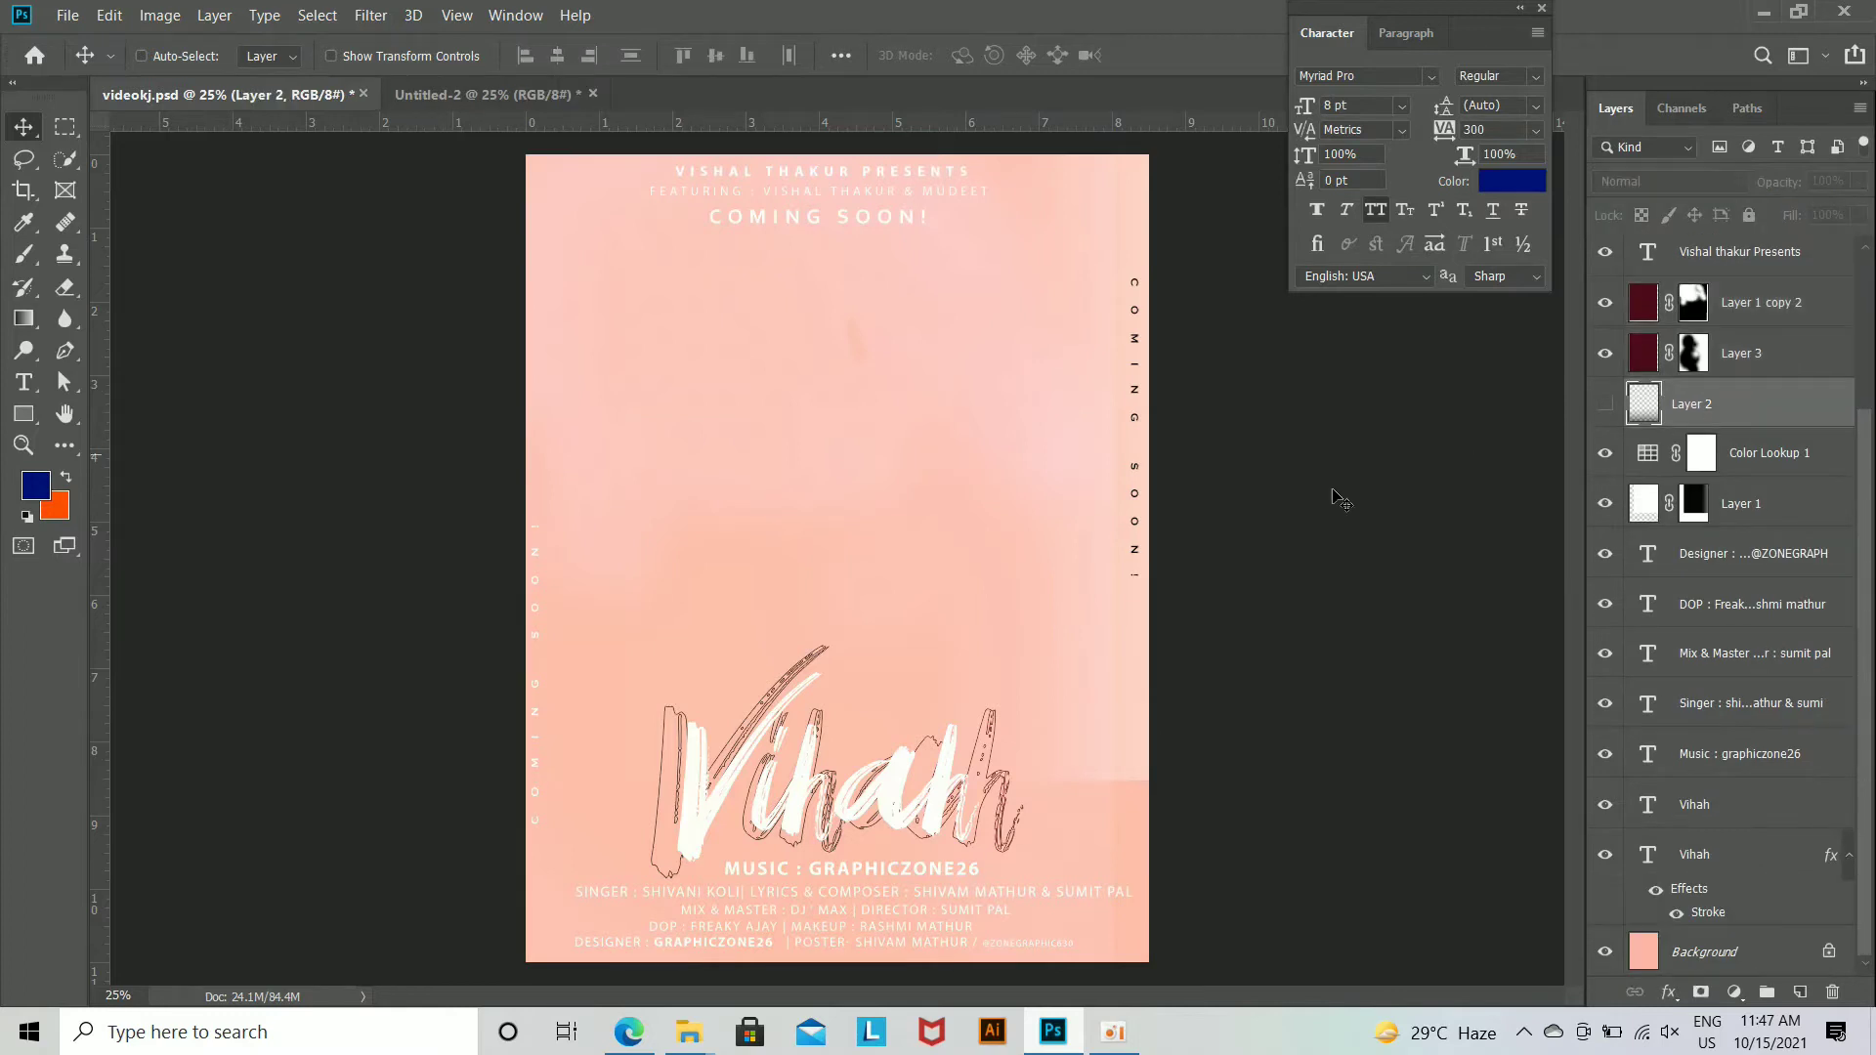
{"action": "left_click", "coordinate": [1709, 367]}
{"action": "left_click", "coordinate": [1764, 503], "text": "shift"}
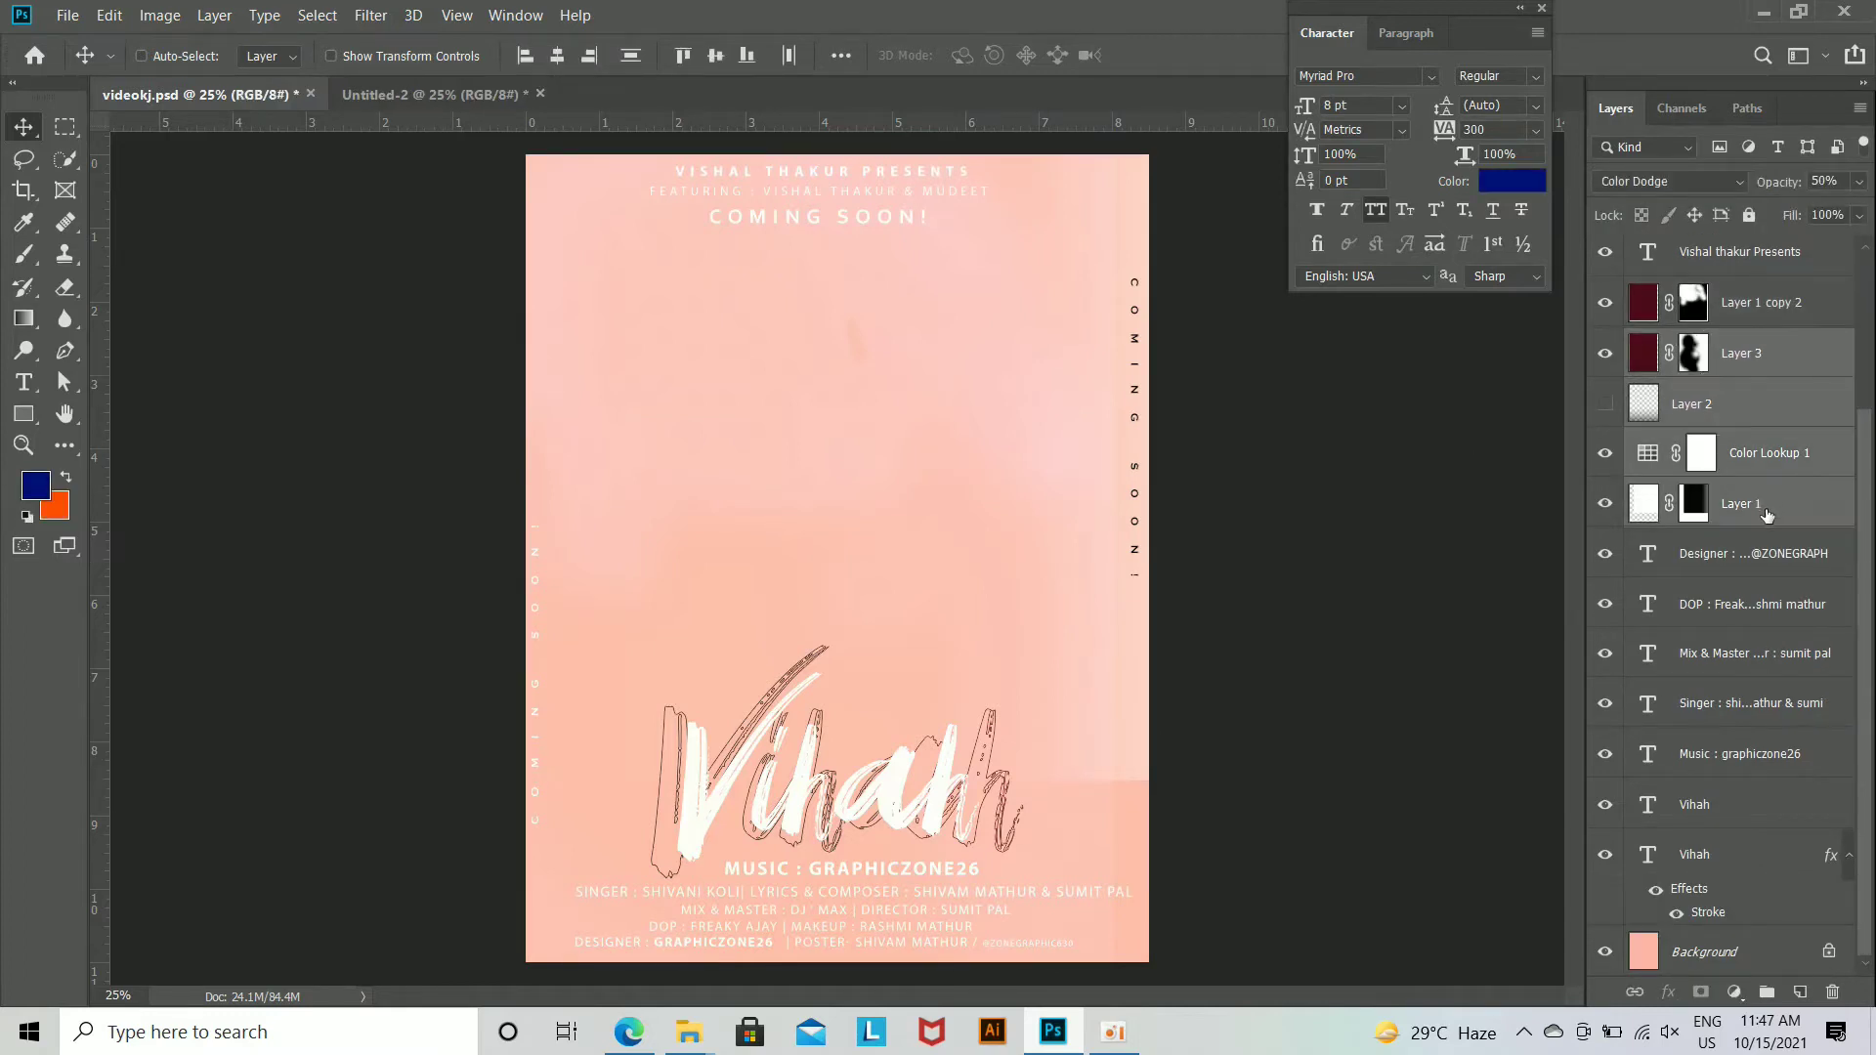
{"action": "left_click", "coordinate": [1765, 505]}
{"action": "key", "text": "Delete"}
Step: Make the gradient Layer 2 of videokj.psd visible and copy it into the Untitled-2 poster
{"action": "left_click", "coordinate": [1717, 518]}
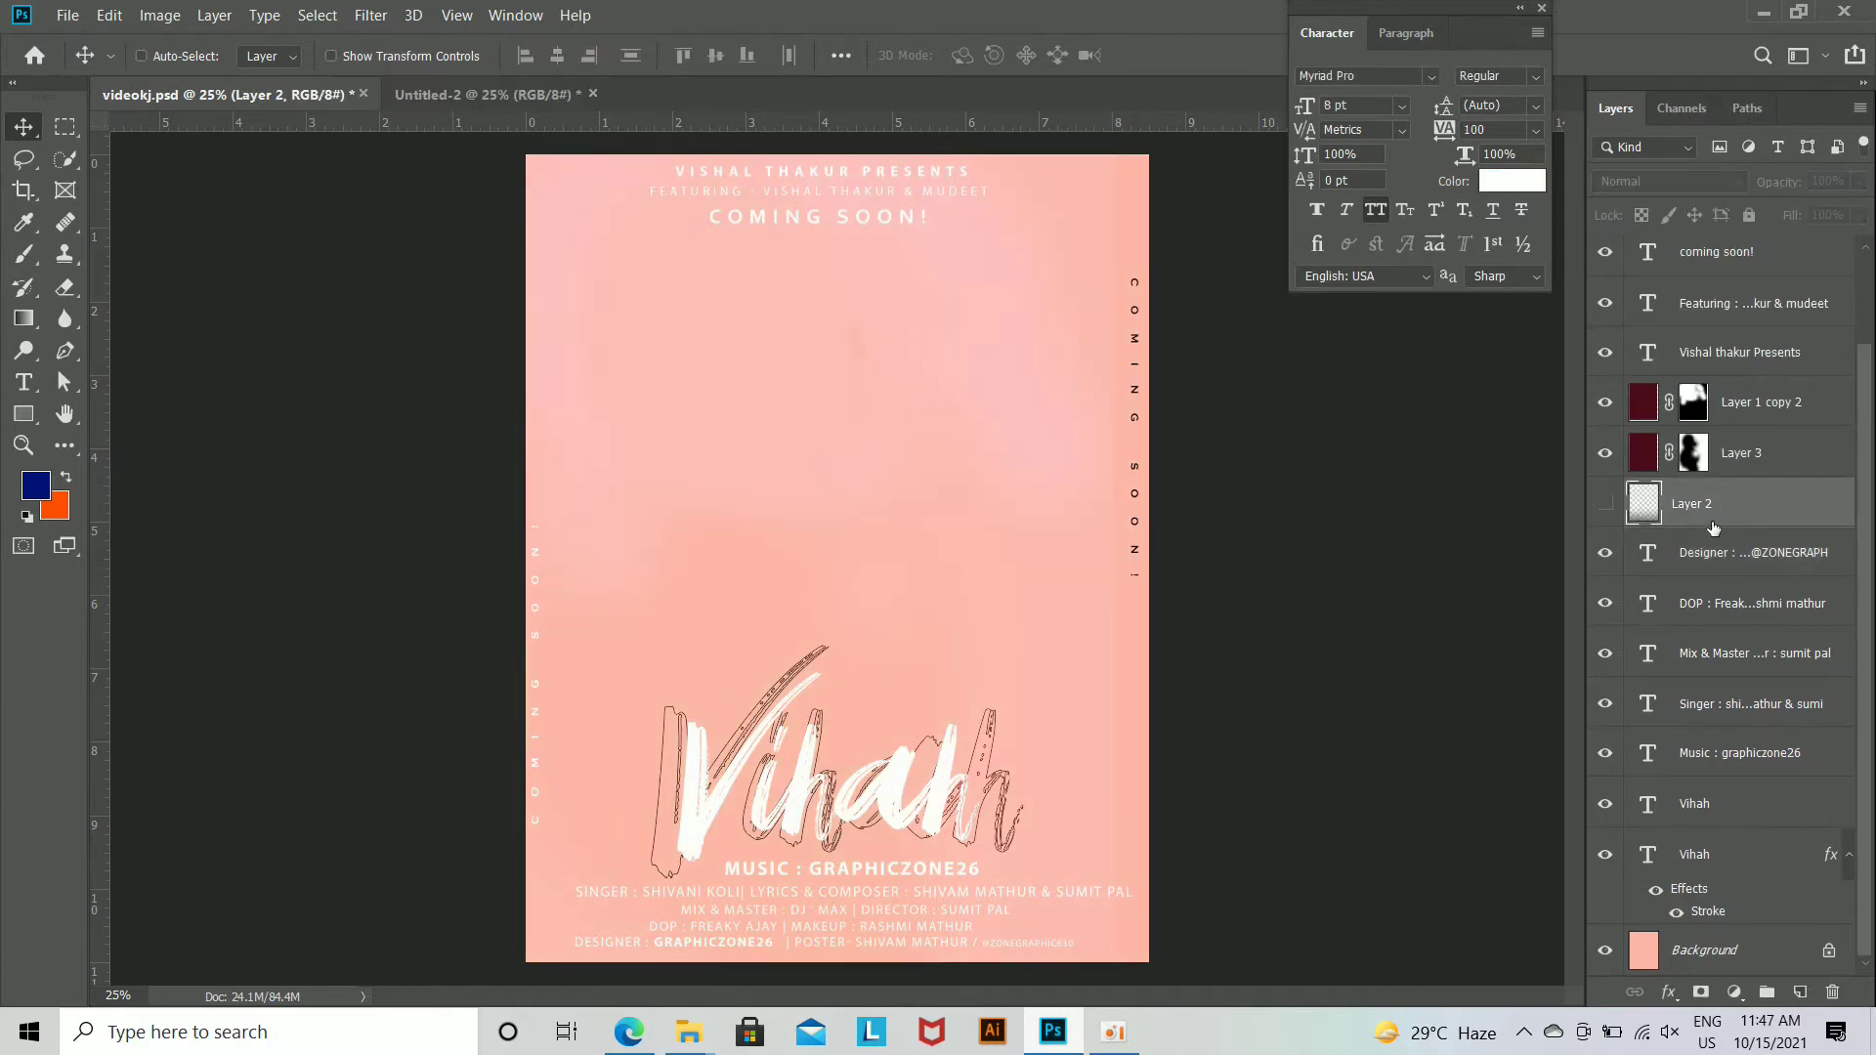
{"action": "left_click", "coordinate": [1605, 503]}
{"action": "left_click_drag", "start_coordinate": [1001, 923], "coordinate": [1141, 515]}
{"action": "left_click_drag", "start_coordinate": [1006, 529], "coordinate": [986, 865]}
Step: Scale the copied dark gradient layer to about 121% with Free Transform and position it across the poster's lower edge
{"action": "key", "text": "ctrl+minus"}
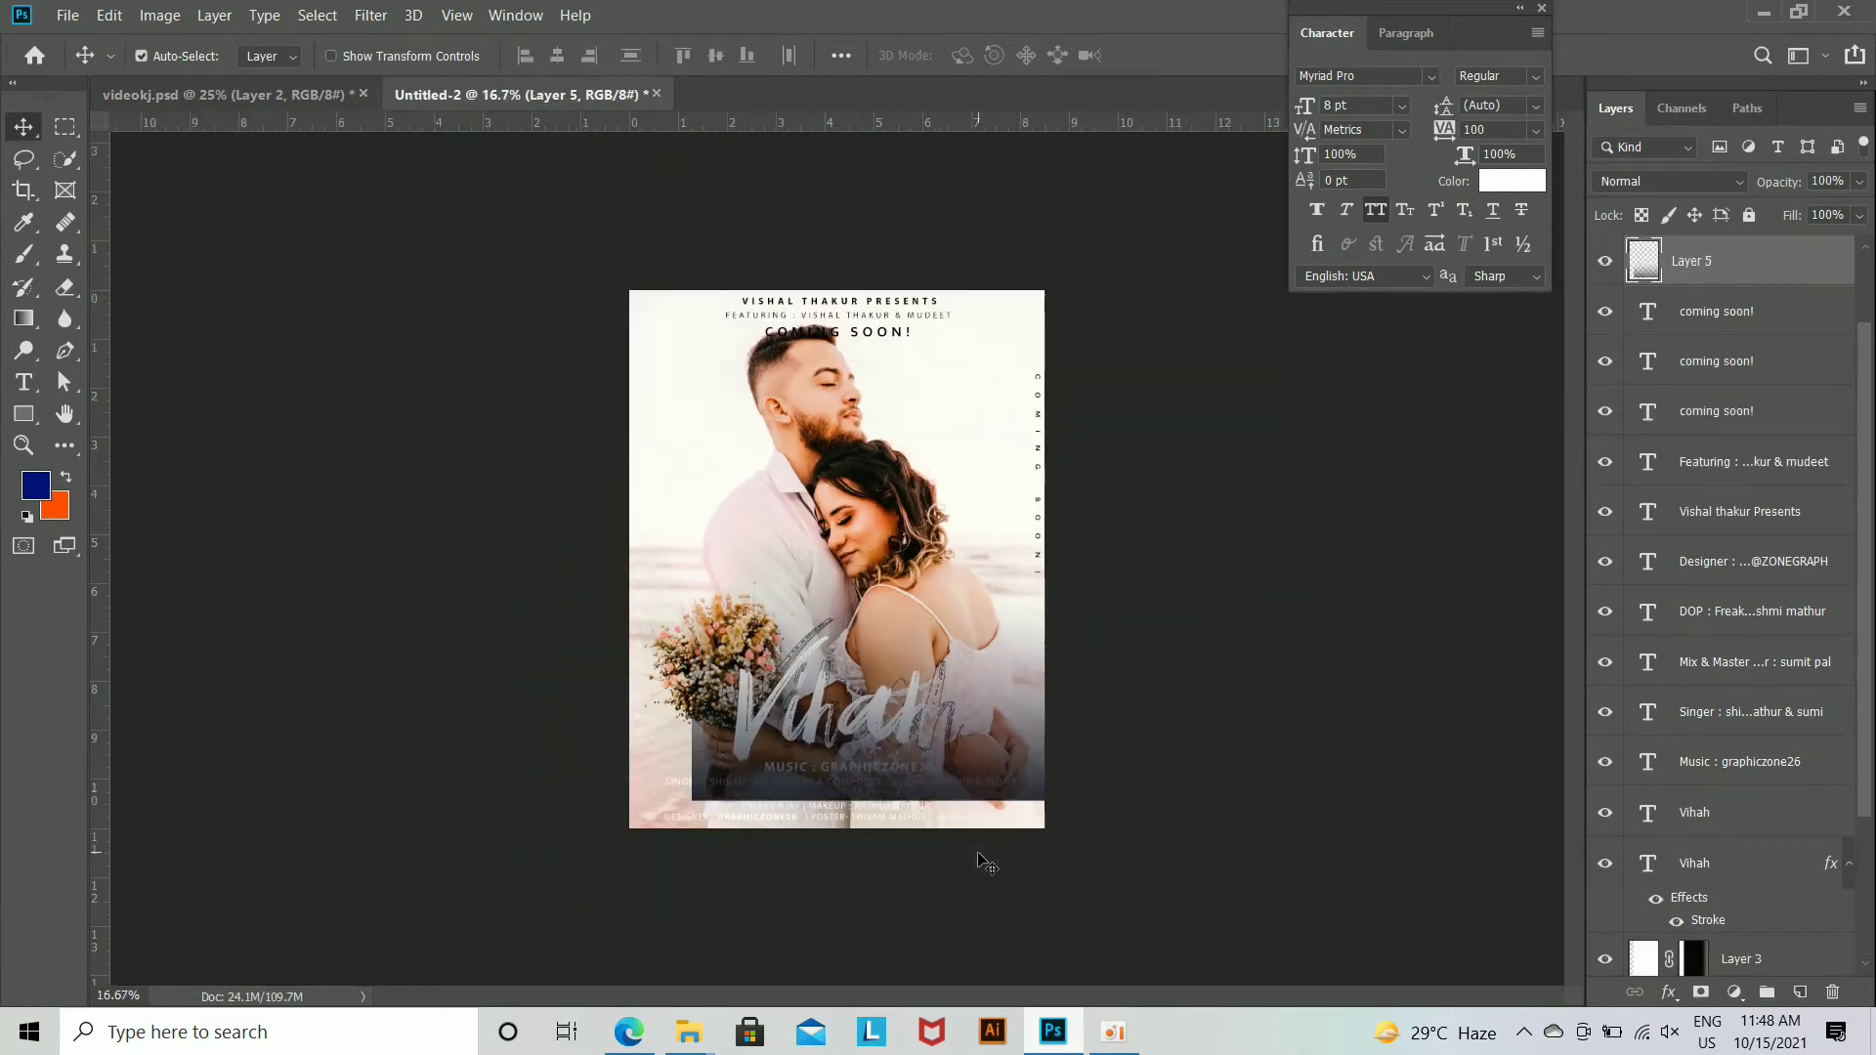
{"action": "key", "text": "ctrl+t"}
{"action": "left_click_drag", "start_coordinate": [1009, 739], "coordinate": [960, 830]}
{"action": "left_click_drag", "start_coordinate": [1095, 886], "coordinate": [1136, 906]}
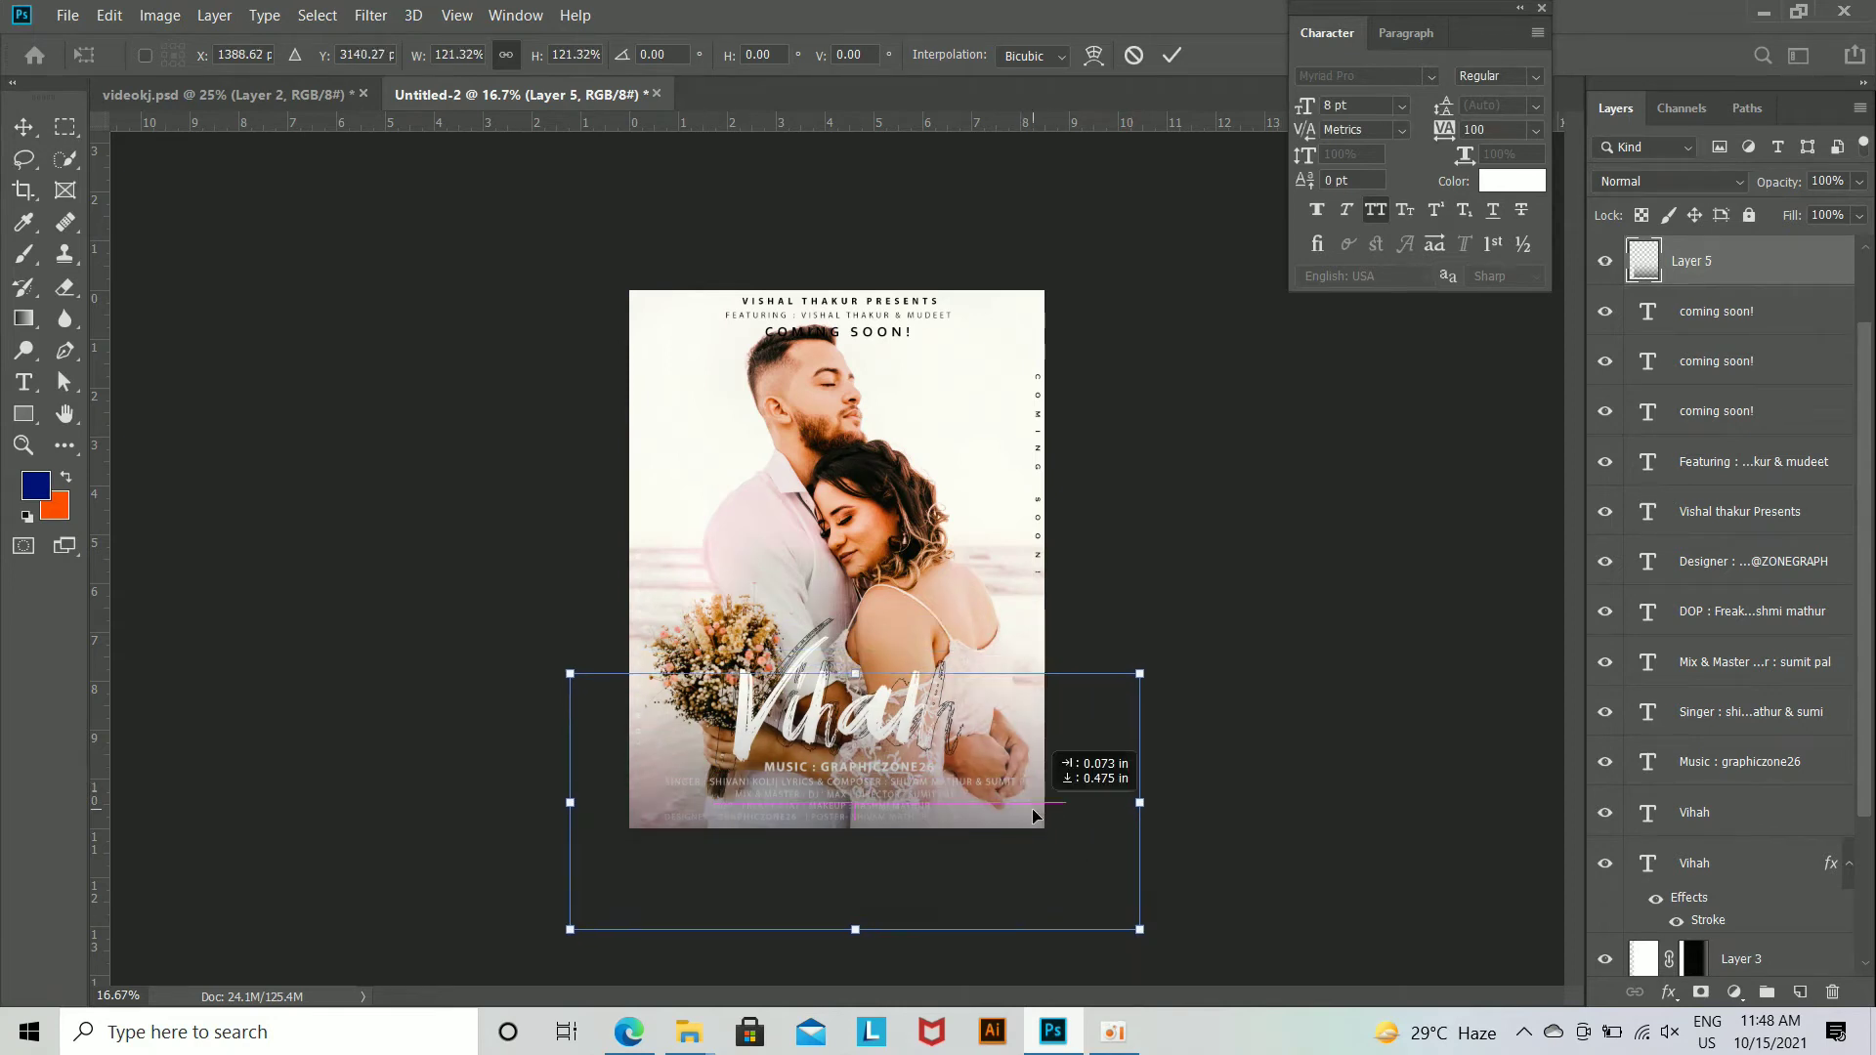
{"action": "key", "text": "Return"}
{"action": "key", "text": "ctrl+plus"}
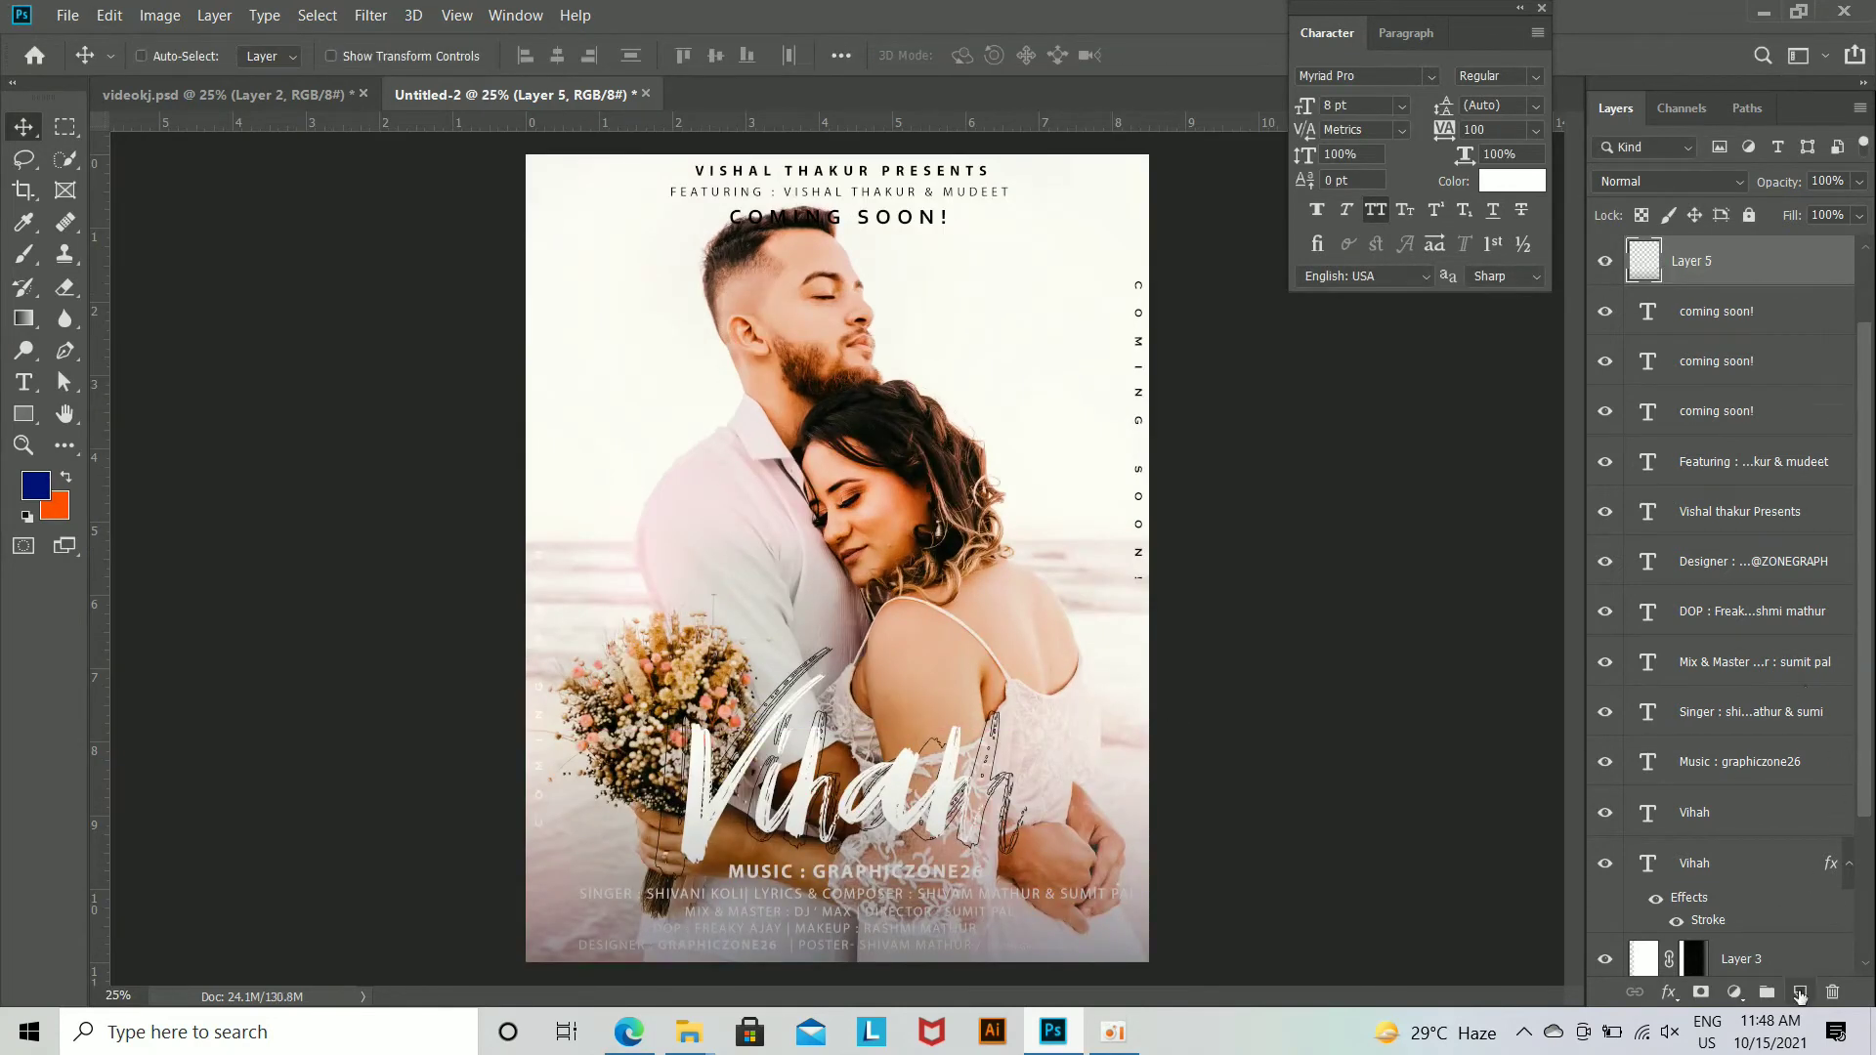
Step: Add a new layer and paint a soft dark blue tint along the poster's lower edge with a 2500 px brush at 20% opacity
{"action": "left_click", "coordinate": [1796, 993]}
{"action": "key", "text": "ctrl+minus"}
{"action": "key", "text": "ctrl+minus"}
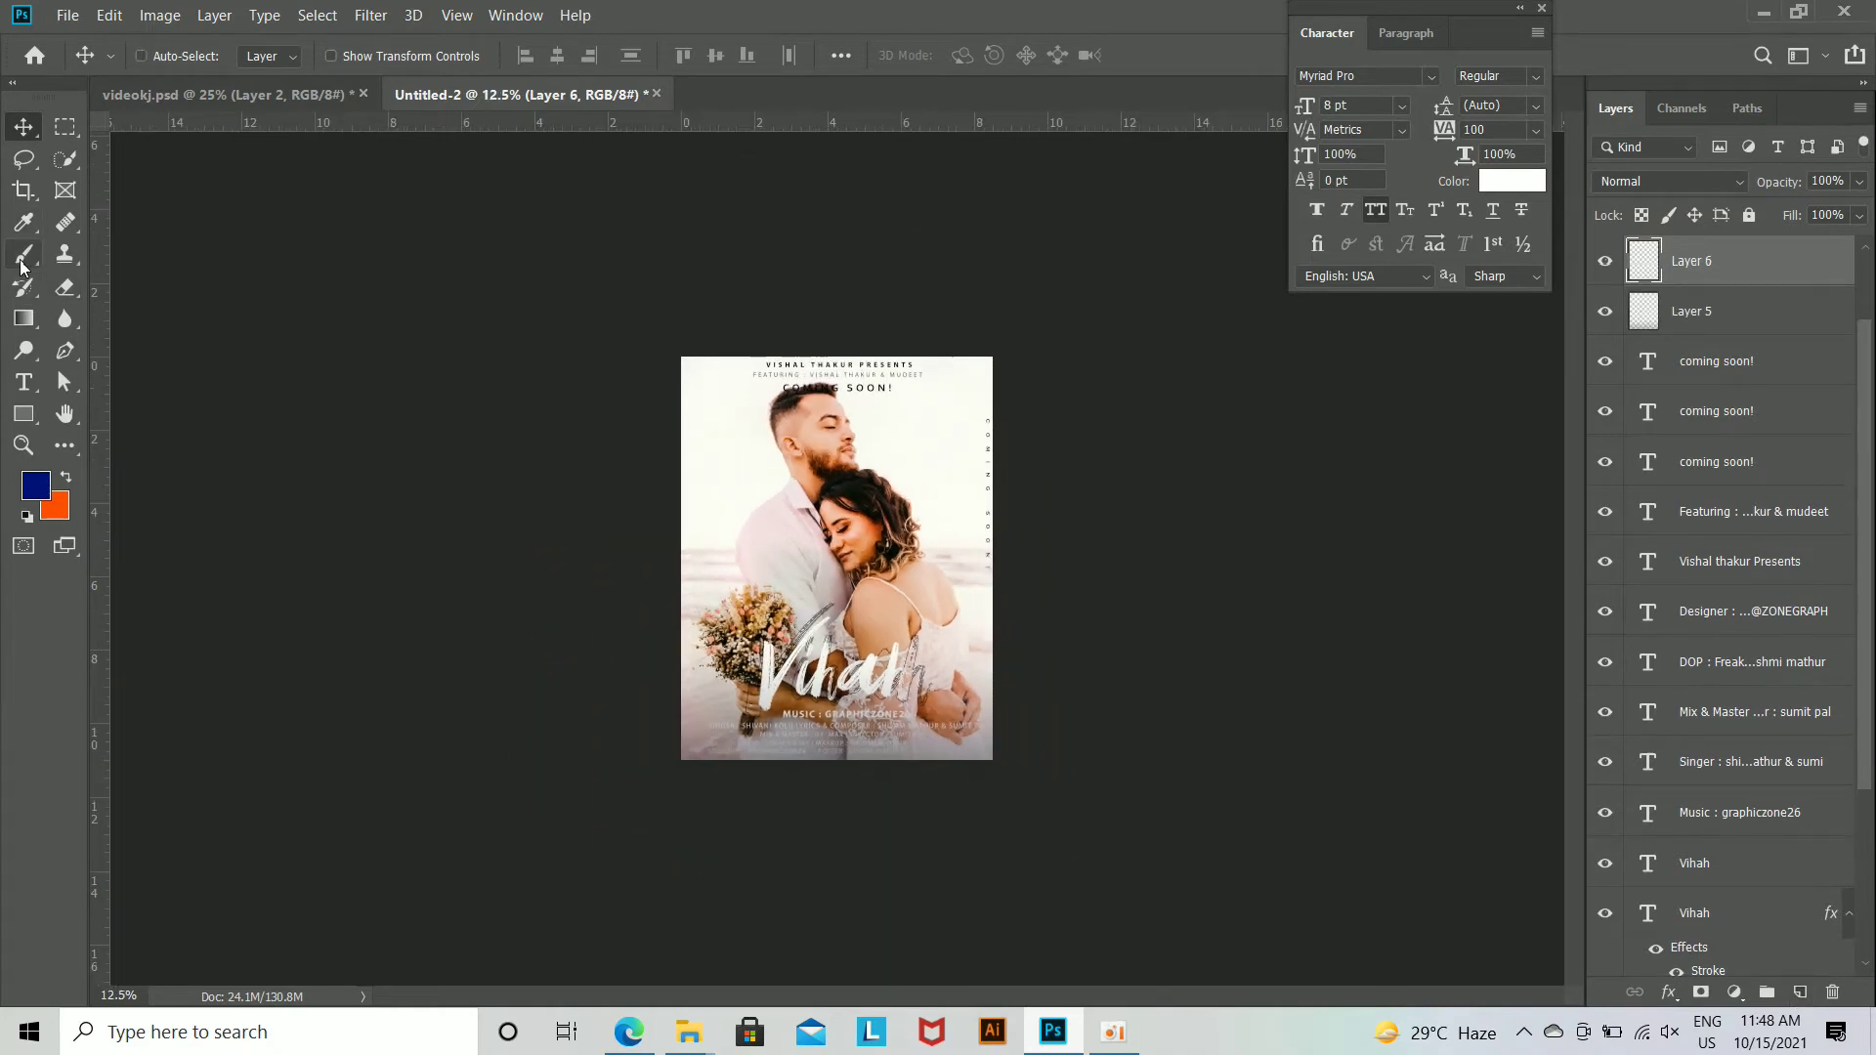
{"action": "left_click", "coordinate": [24, 257]}
{"action": "key", "text": "bracketright"}
{"action": "key", "text": "bracketright"}
{"action": "key", "text": "bracketright"}
{"action": "key", "text": "bracketright"}
{"action": "key", "text": "bracketright"}
{"action": "key", "text": "bracketright"}
{"action": "key", "text": "bracketright"}
{"action": "key", "text": "bracketright"}
{"action": "key", "text": "bracketright"}
{"action": "key", "text": "bracketright"}
{"action": "key", "text": "bracketright"}
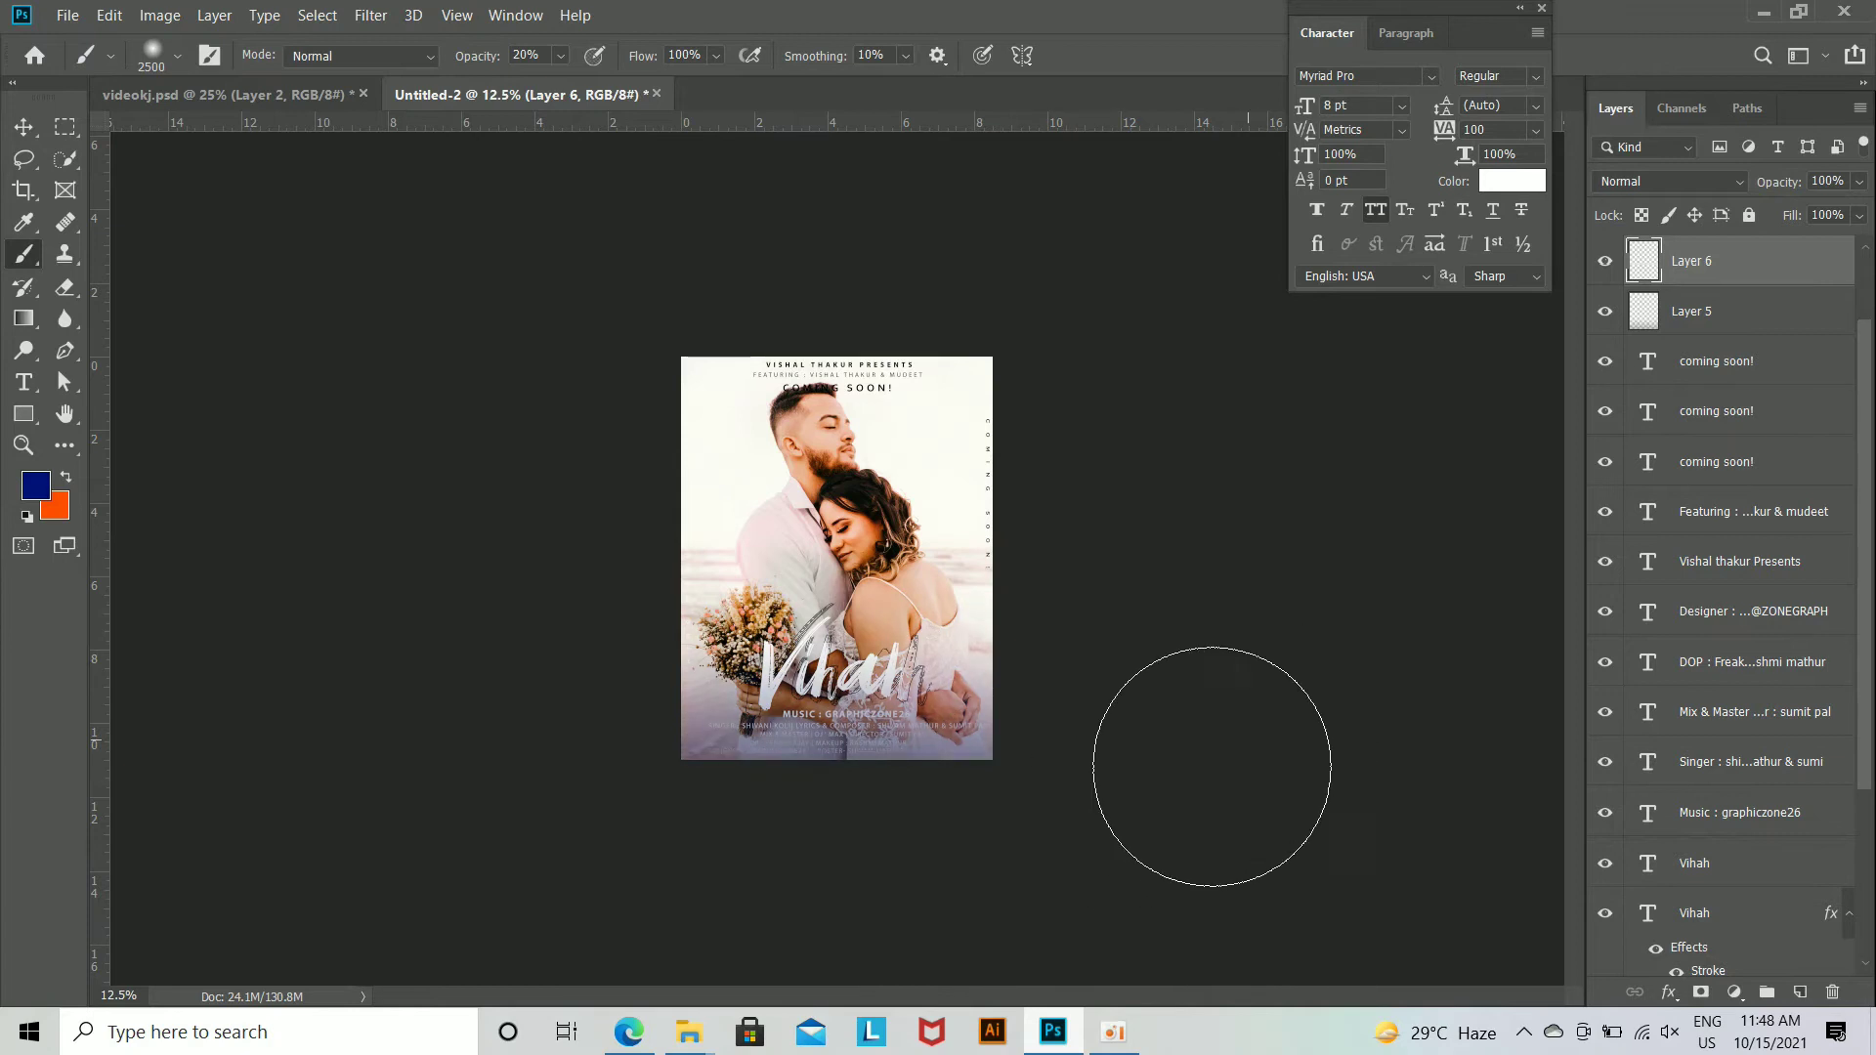
{"action": "key", "text": "ctrl+plus"}
{"action": "key", "text": "ctrl+plus"}
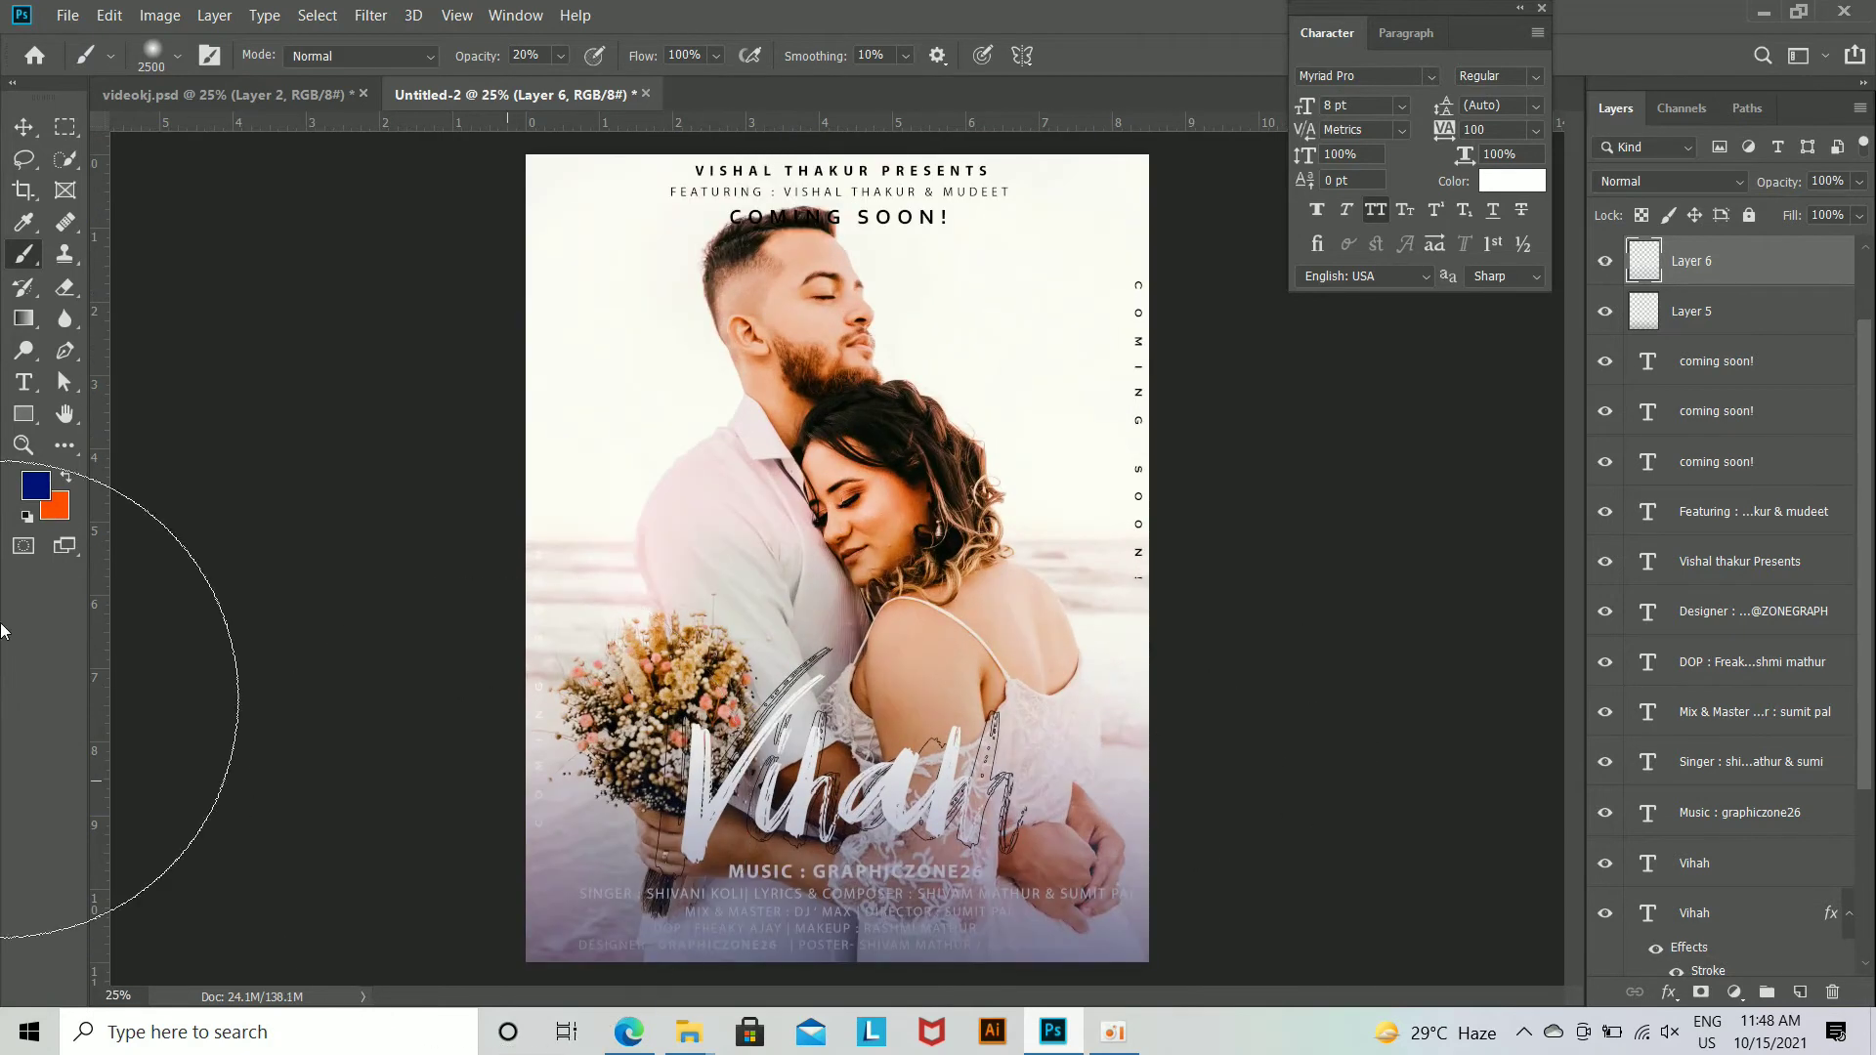
Step: Duplicate Layer 5 and shift the copy slightly with Free Transform to darken the poster's lower edge
{"action": "left_click", "coordinate": [1710, 322]}
{"action": "key", "text": "ctrl+j"}
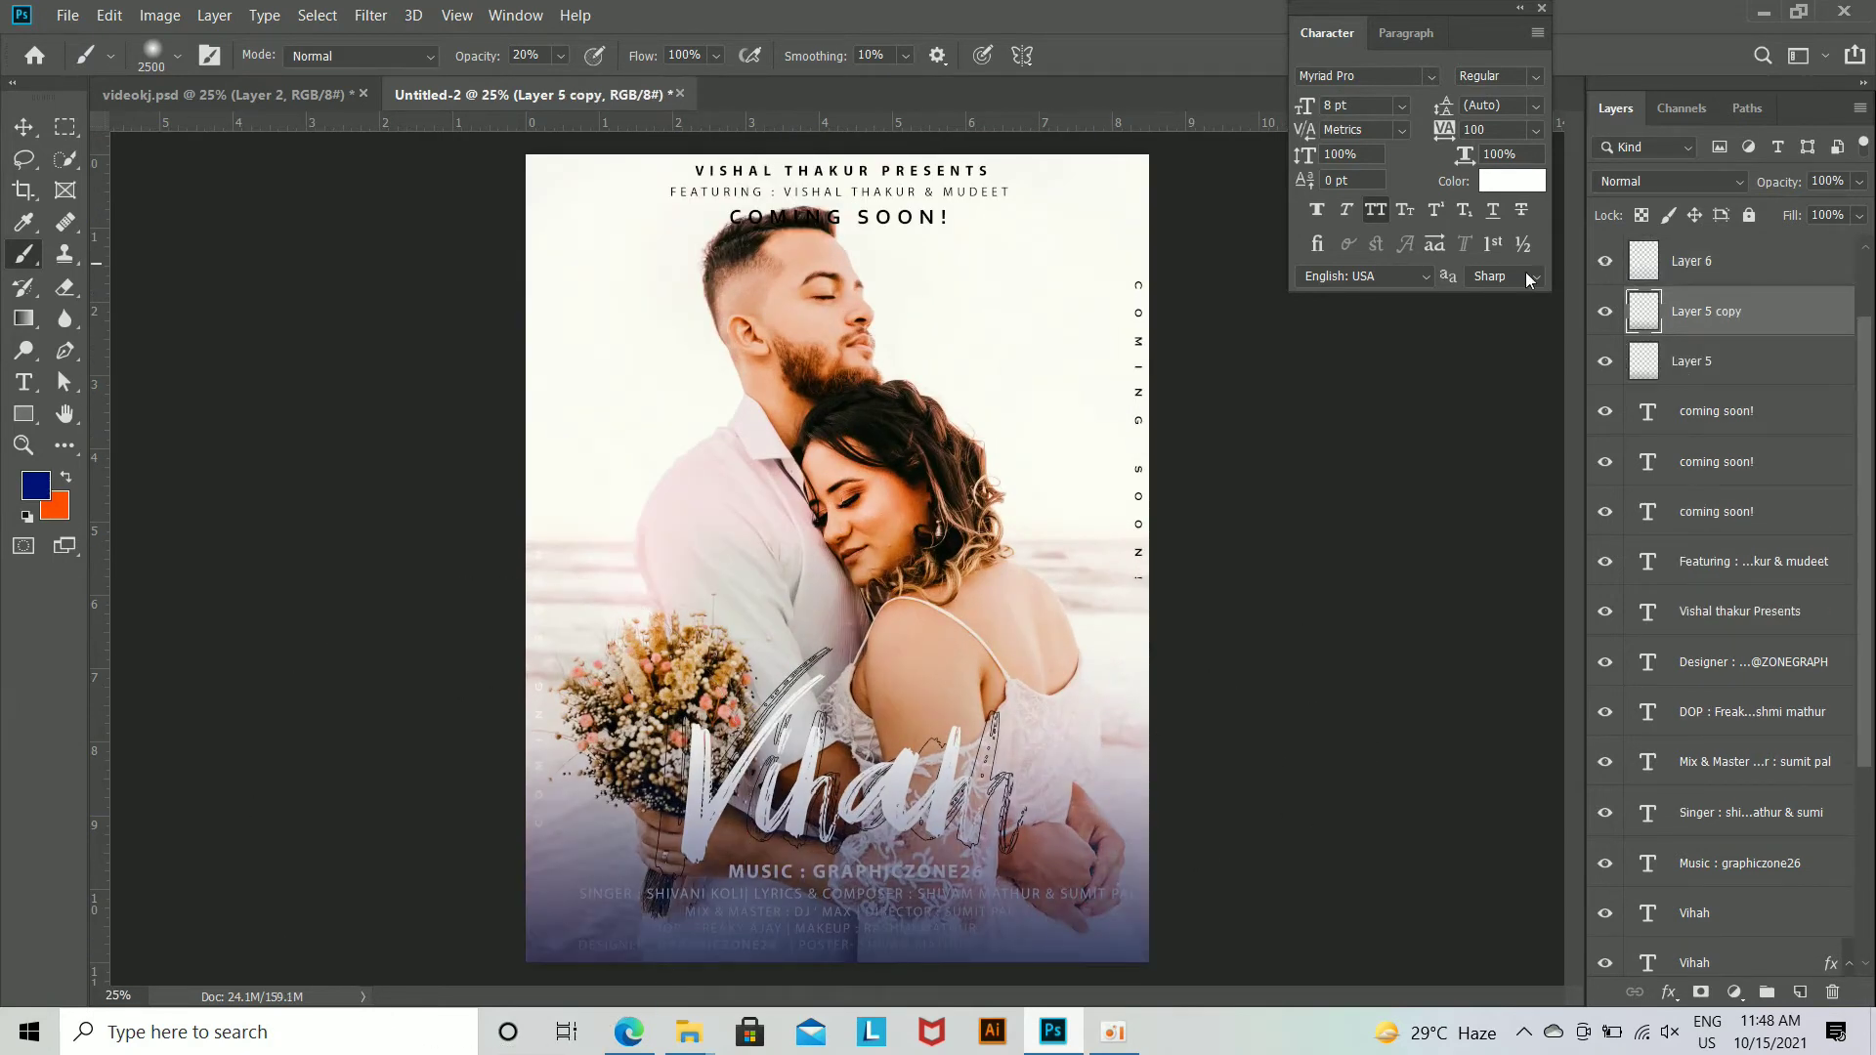
{"action": "key", "text": "ctrl+z"}
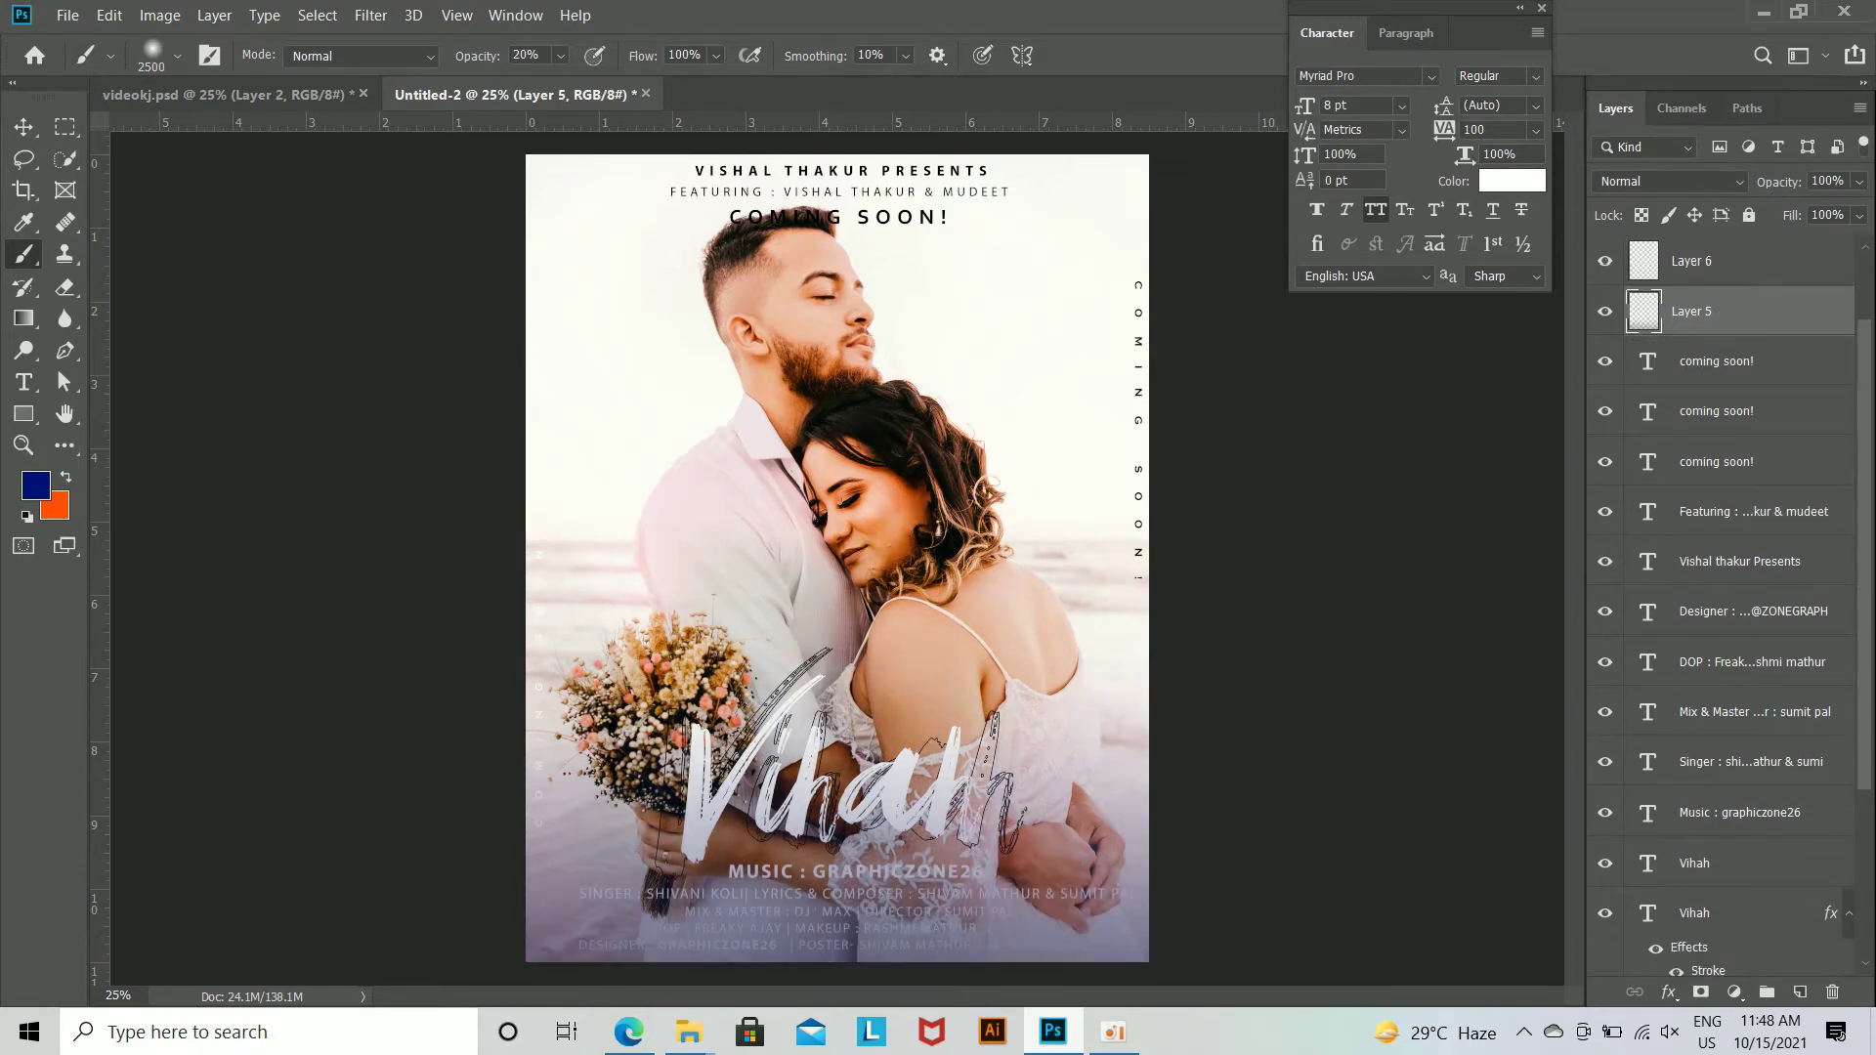
{"action": "key", "text": "ctrl+j"}
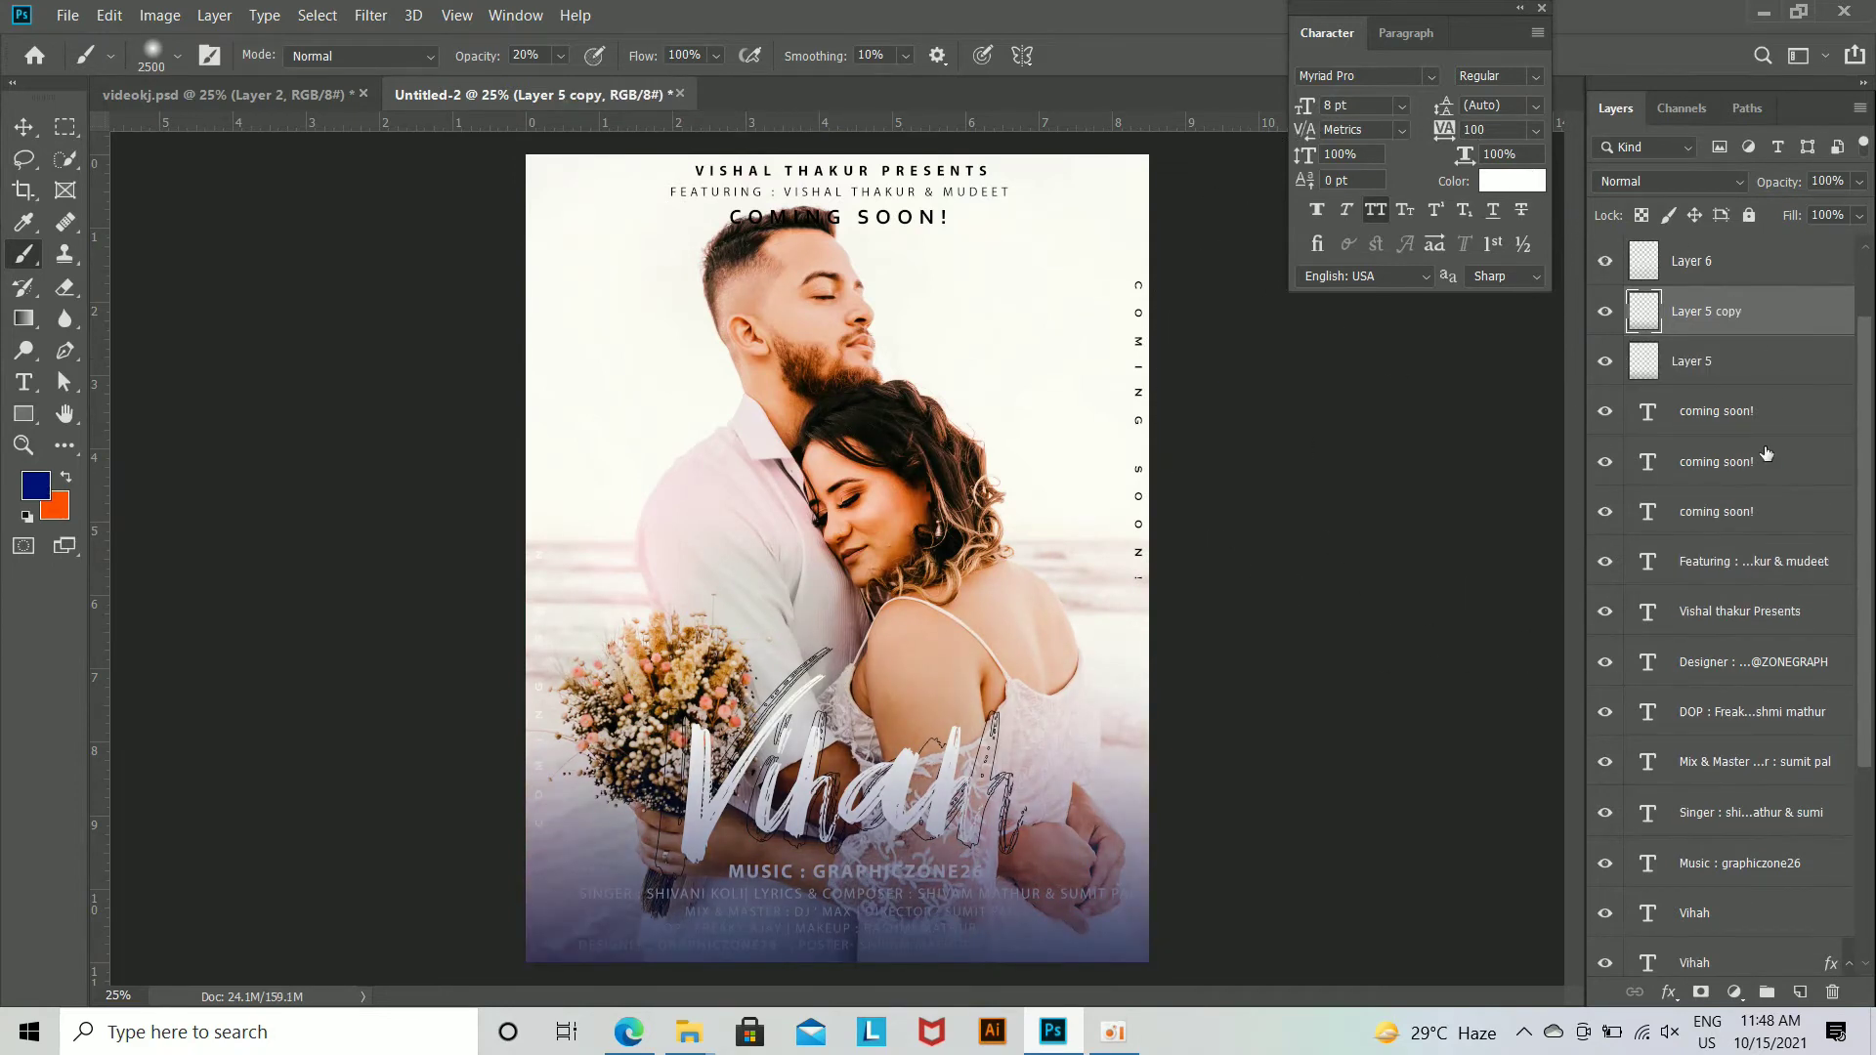
{"action": "key", "text": "ctrl+t"}
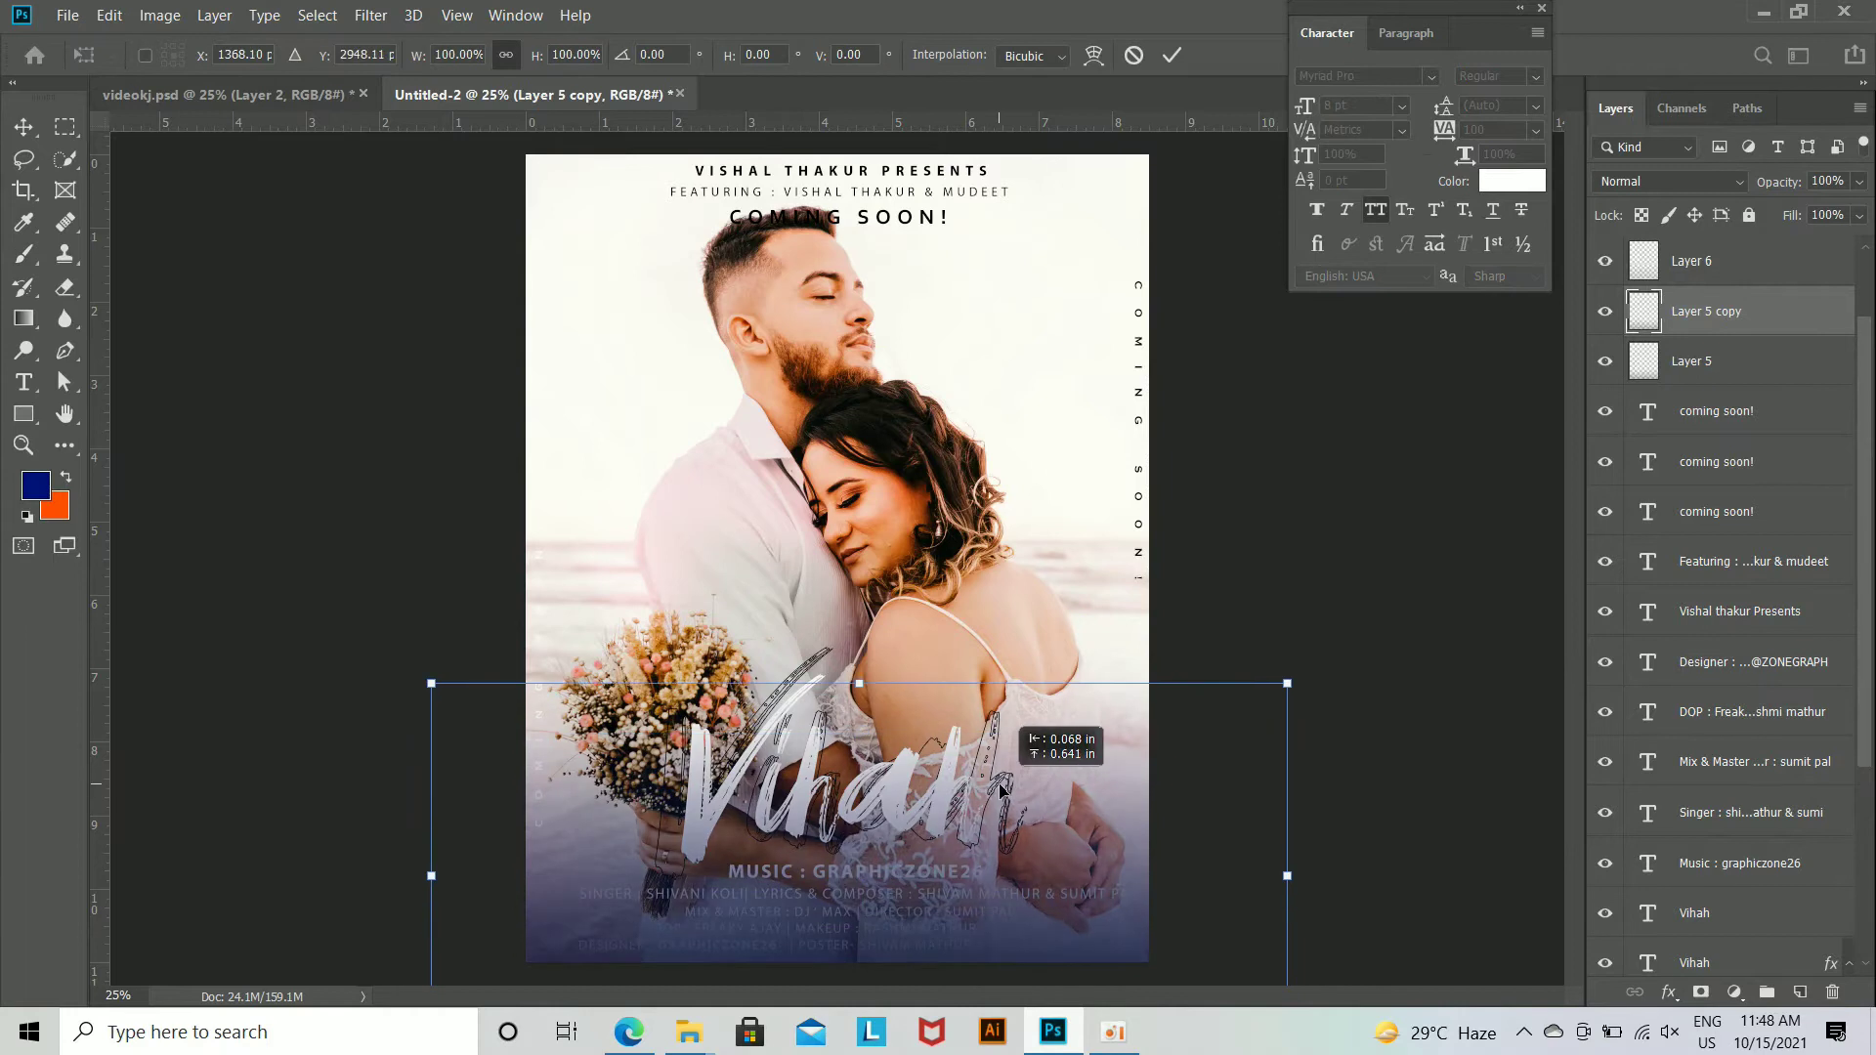
{"action": "key", "text": "Return"}
{"action": "key", "text": "b"}
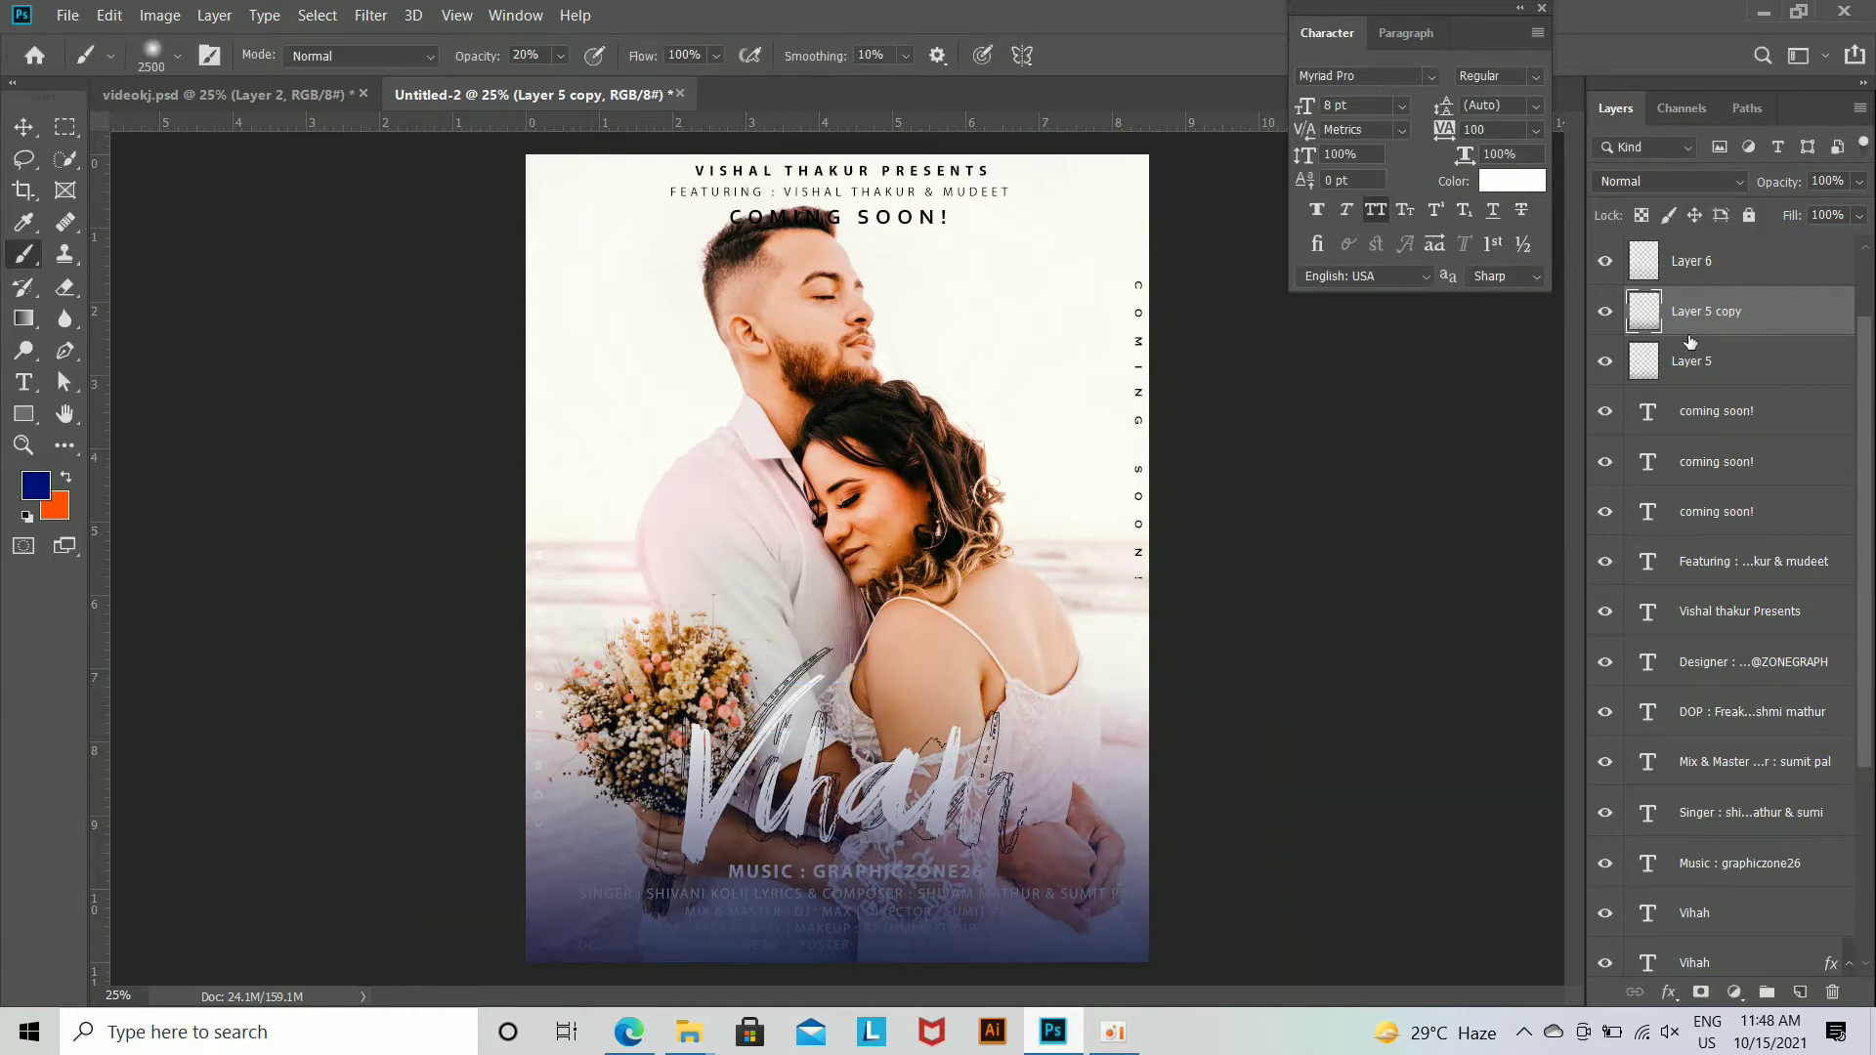
Step: Duplicate Layer 5 copy, flip the duplicate vertically and move it over the poster's upper edge
{"action": "key", "text": "ctrl+j"}
{"action": "key", "text": "ctrl+t"}
{"action": "right_click", "coordinate": [886, 487]}
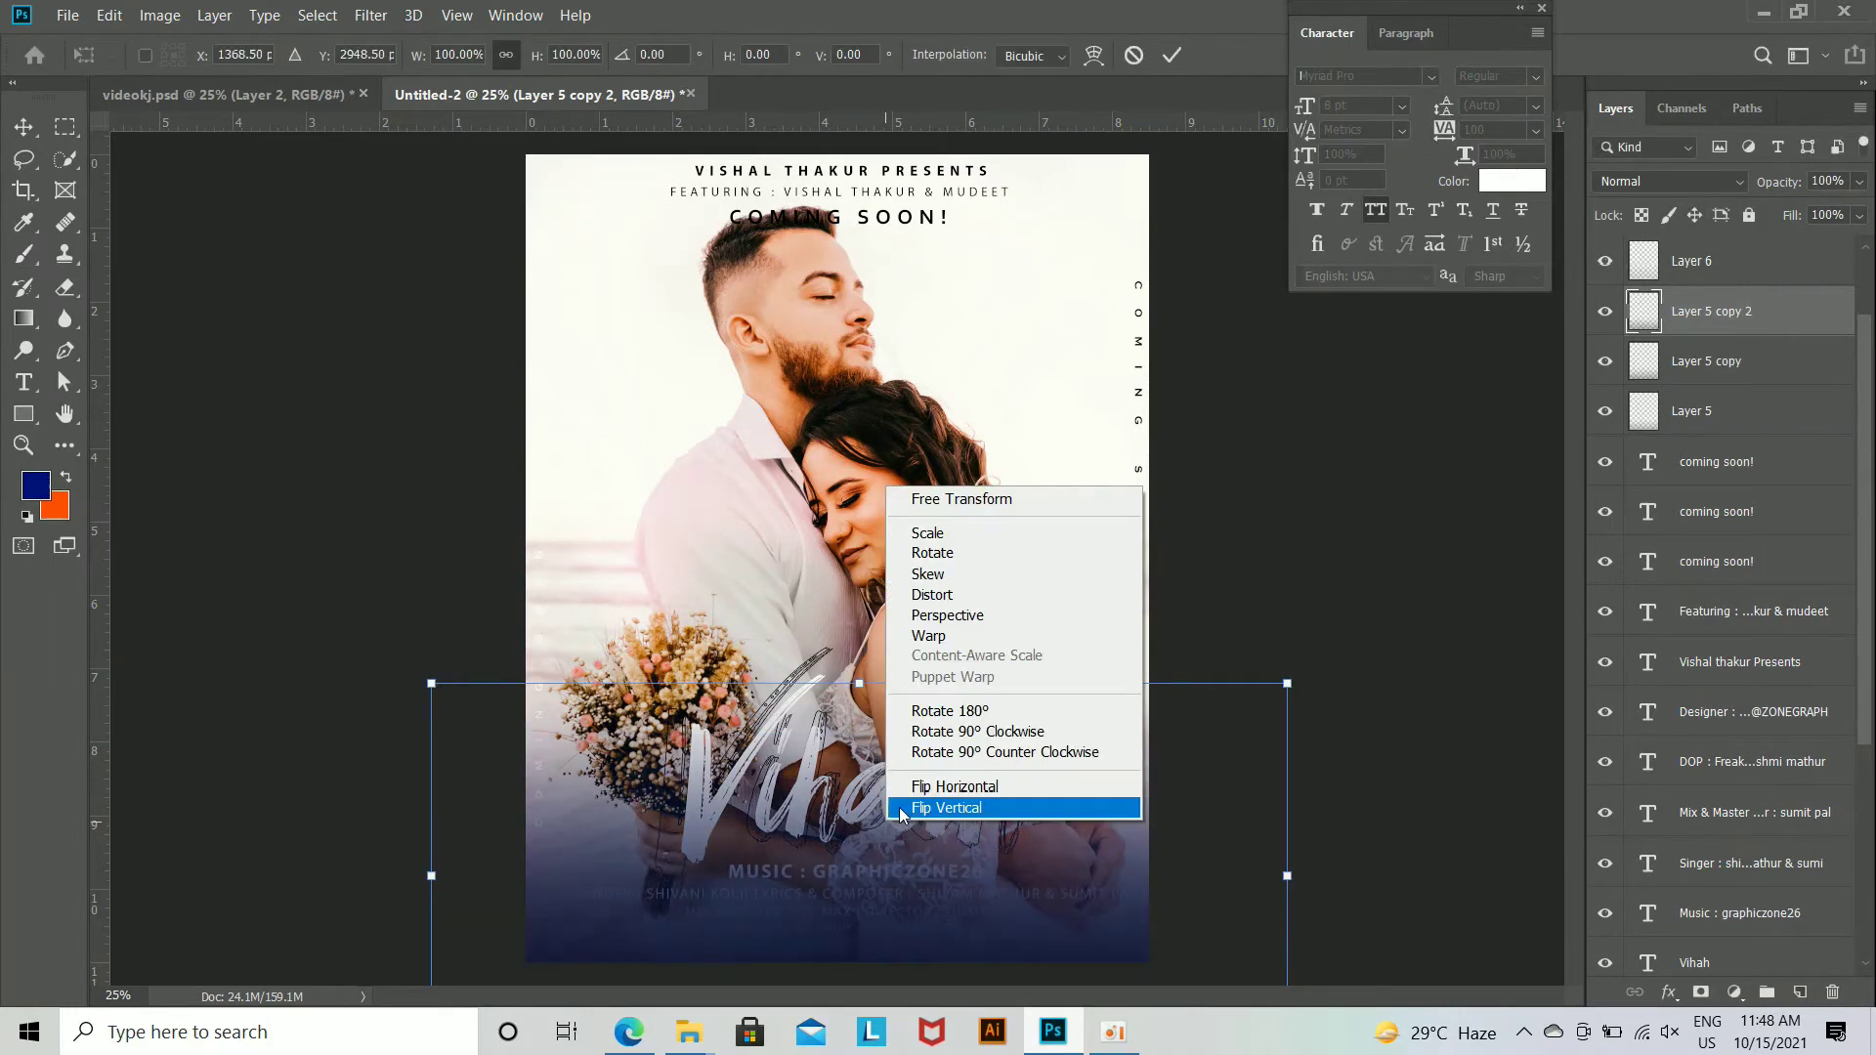
{"action": "left_click", "coordinate": [967, 807]}
{"action": "left_click_drag", "start_coordinate": [950, 675], "coordinate": [921, 220]}
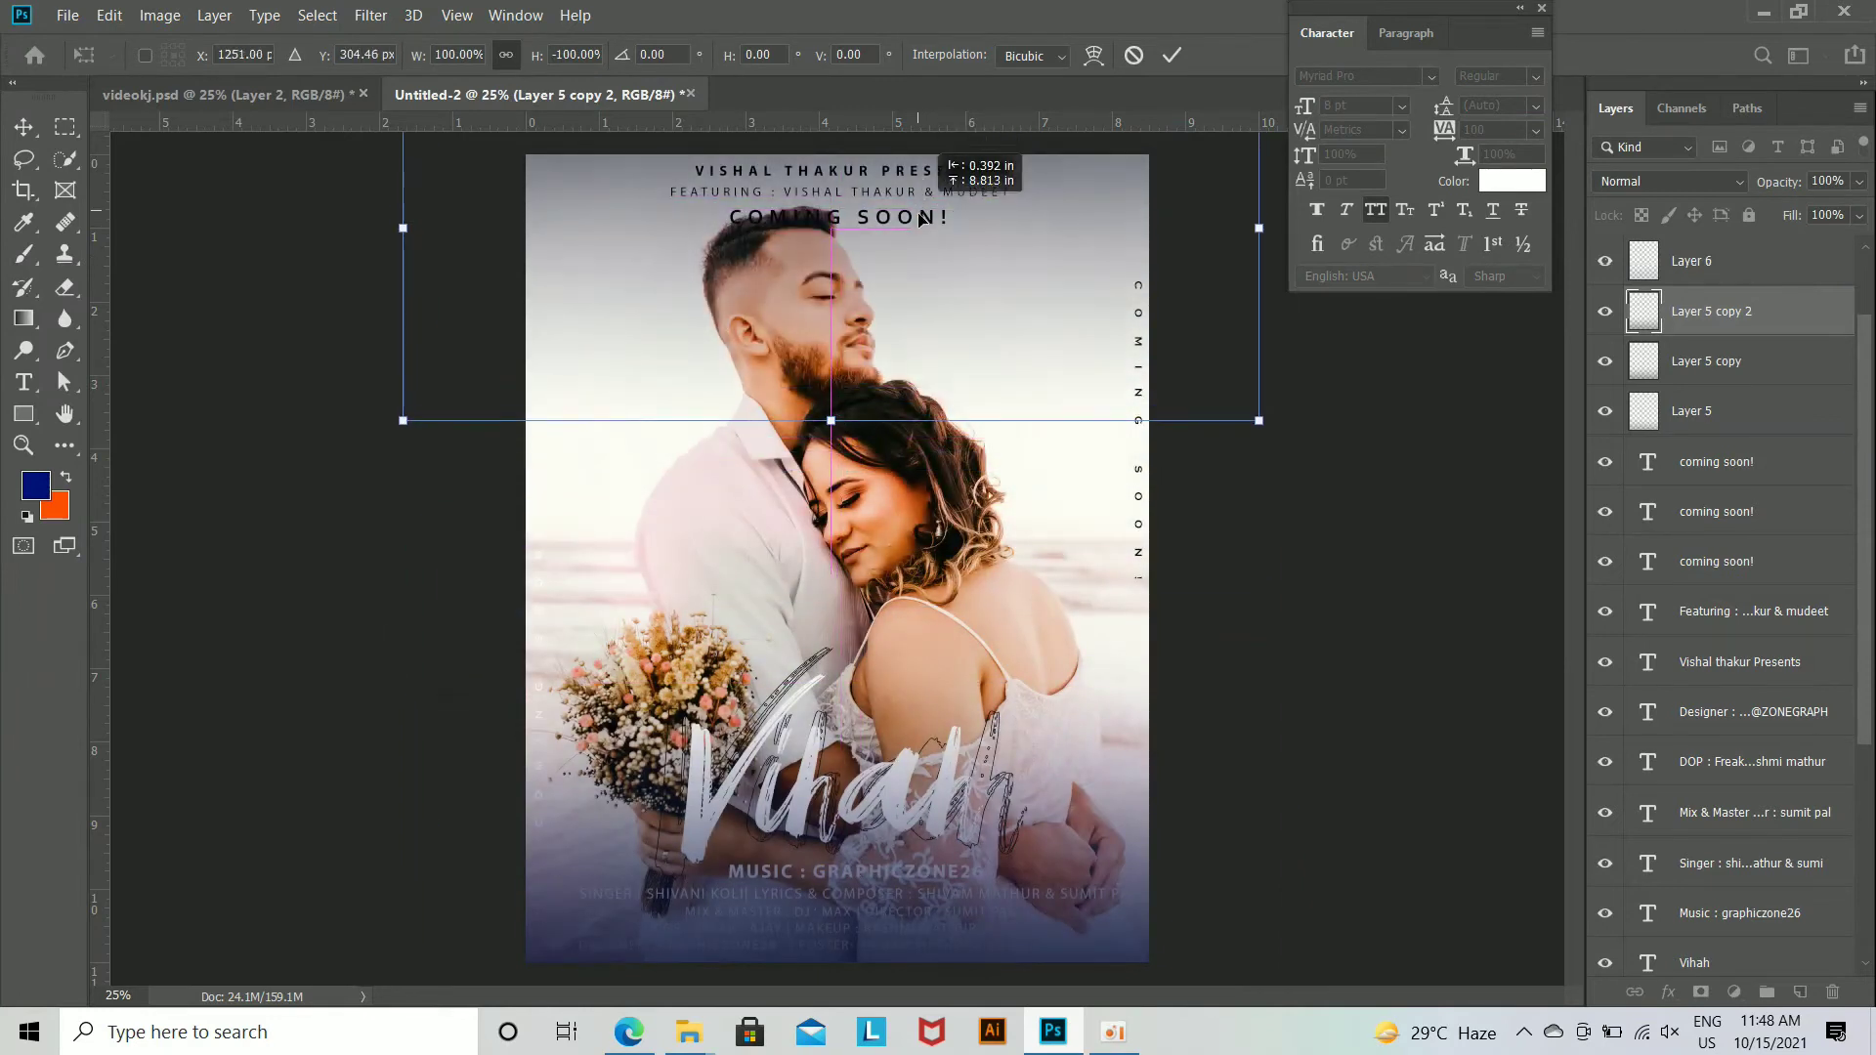
{"action": "key", "text": "Return"}
{"action": "key", "text": "ctrl+equal"}
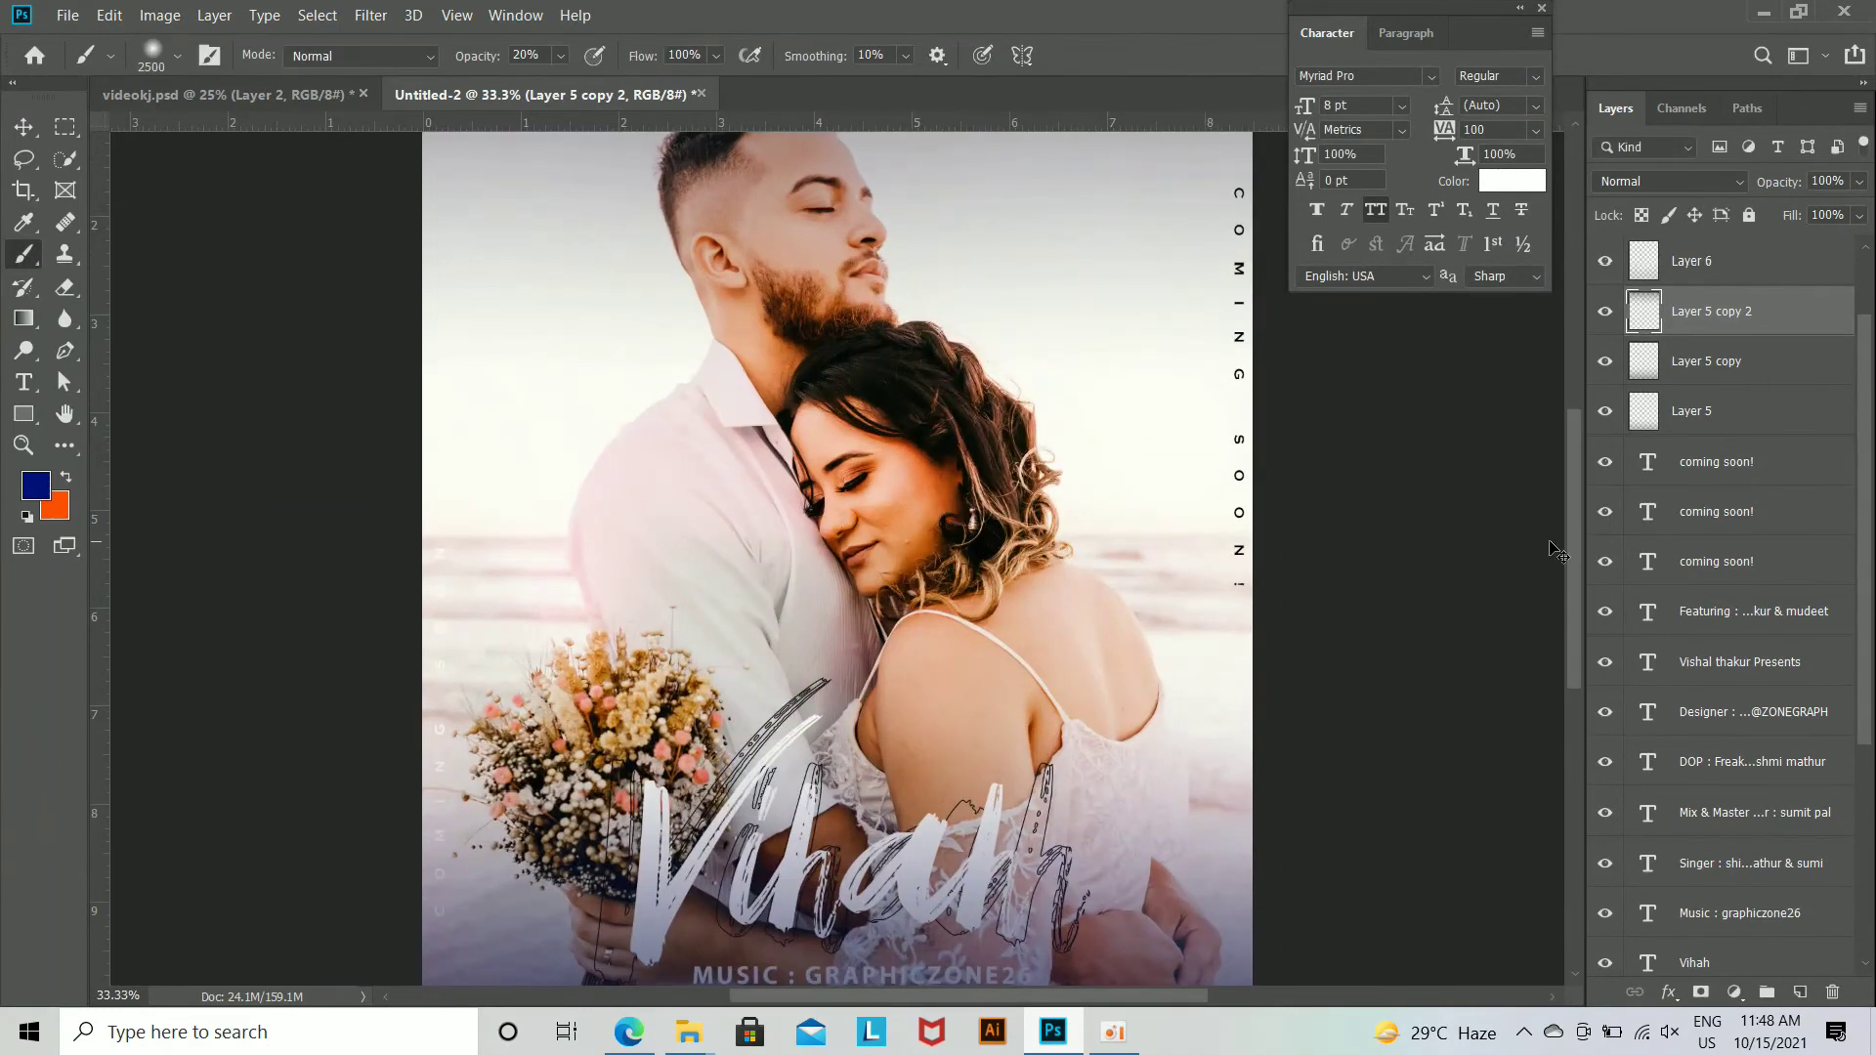
{"action": "key", "text": "ctrl+minus"}
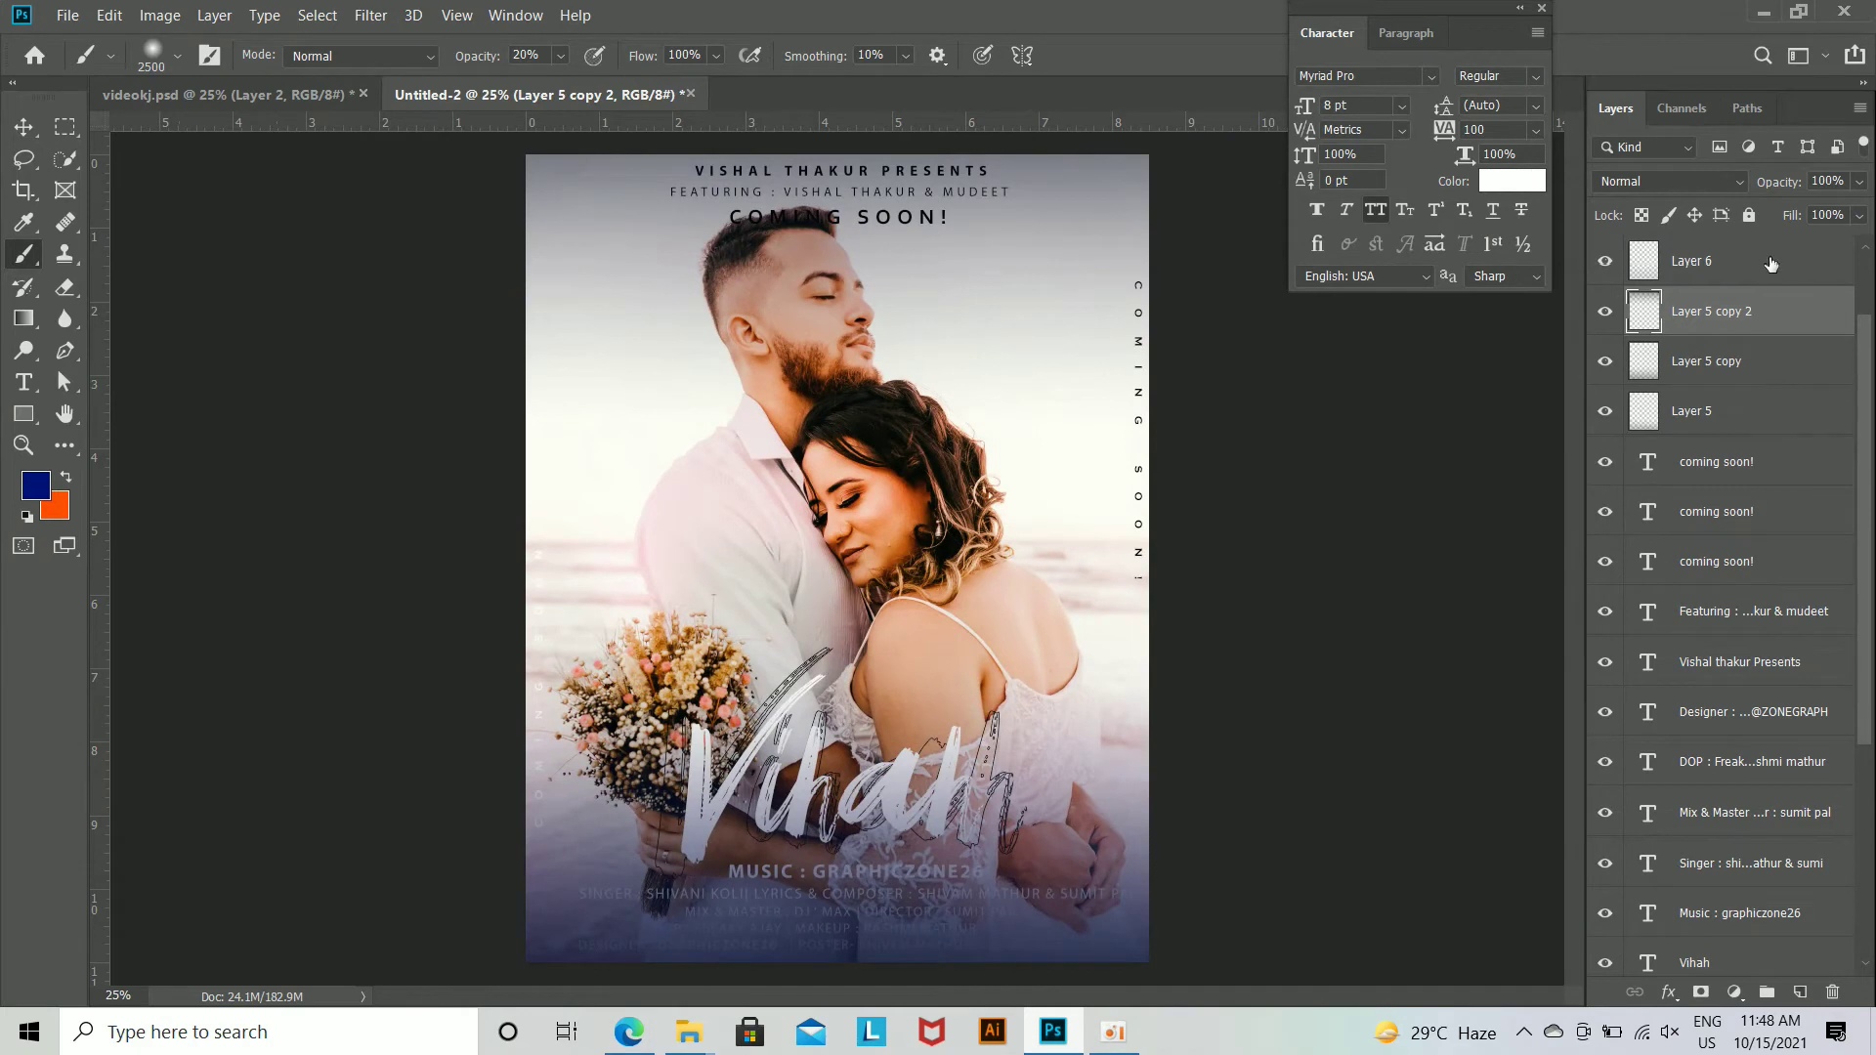
Step: Group Layer 6, Layer 5 and its two copies, and place the group directly below the Music text layer
{"action": "left_click", "coordinate": [1738, 354], "text": "ctrl"}
{"action": "left_click", "coordinate": [1731, 276], "text": "ctrl"}
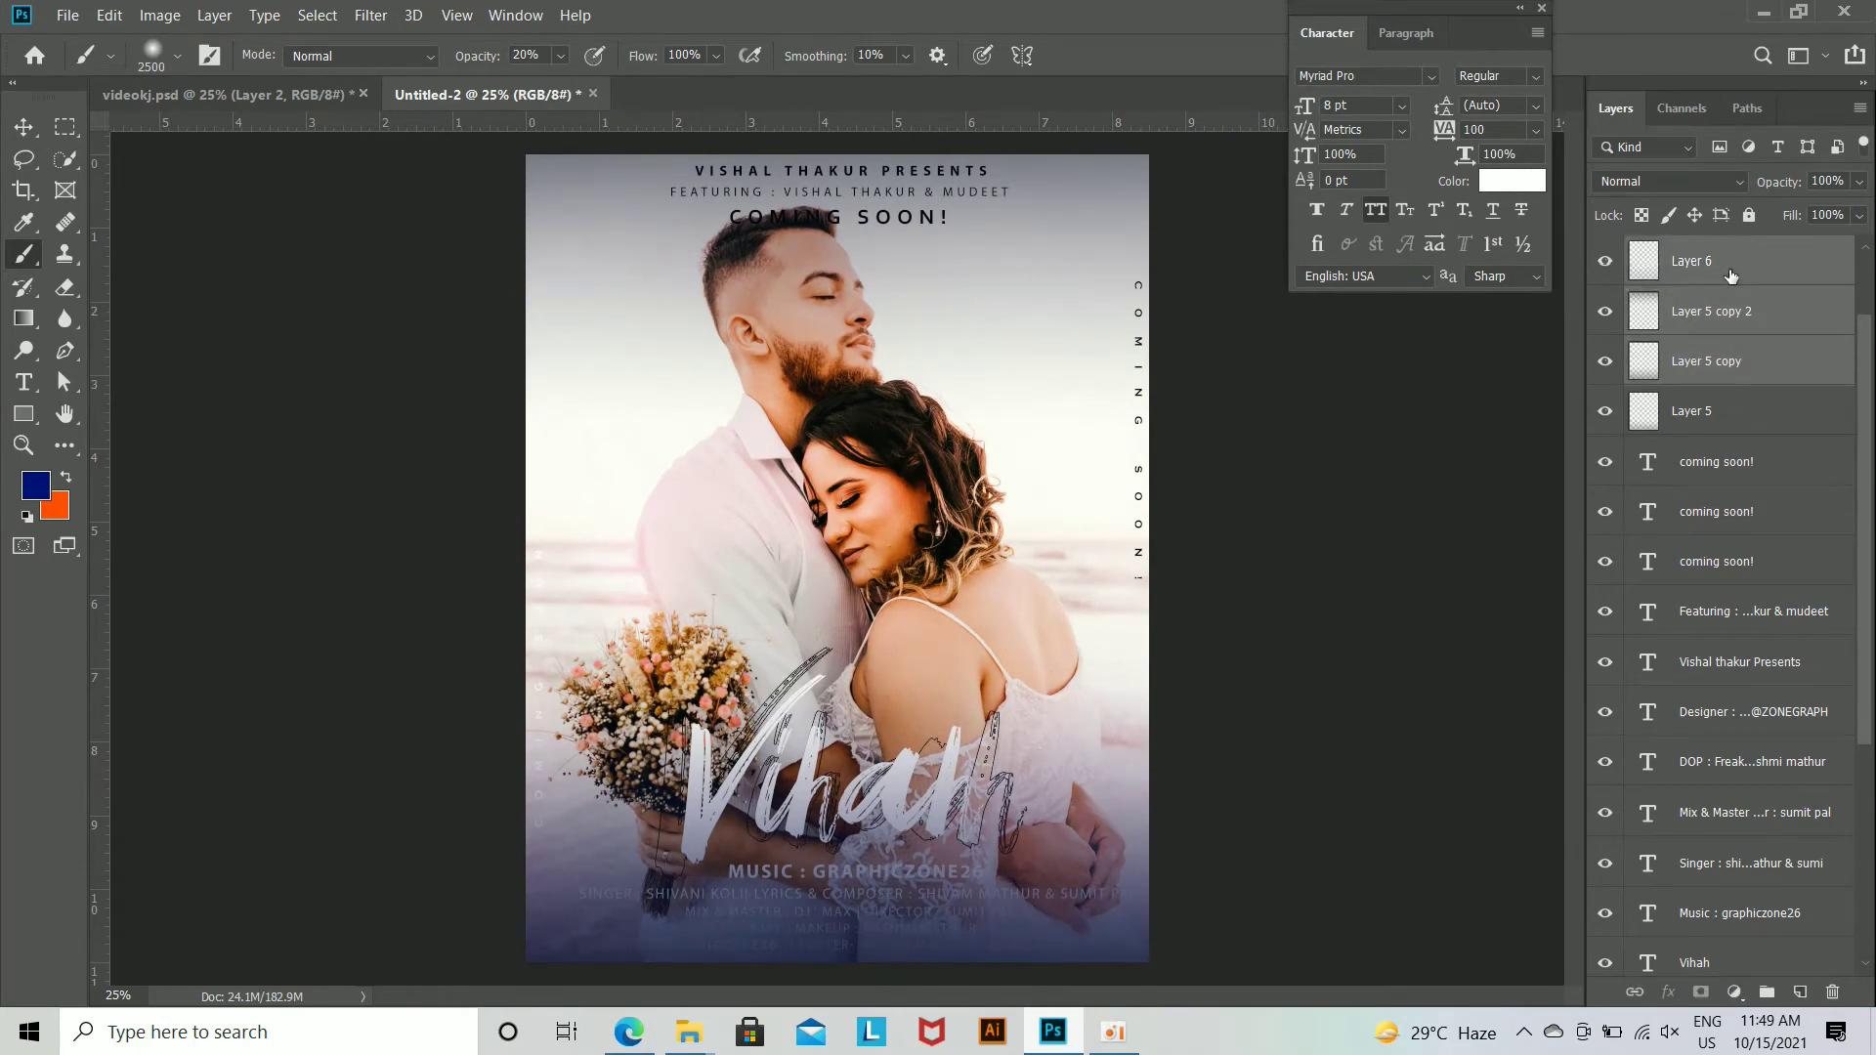
{"action": "left_click", "coordinate": [1729, 415], "text": "ctrl"}
{"action": "key", "text": "ctrl+g"}
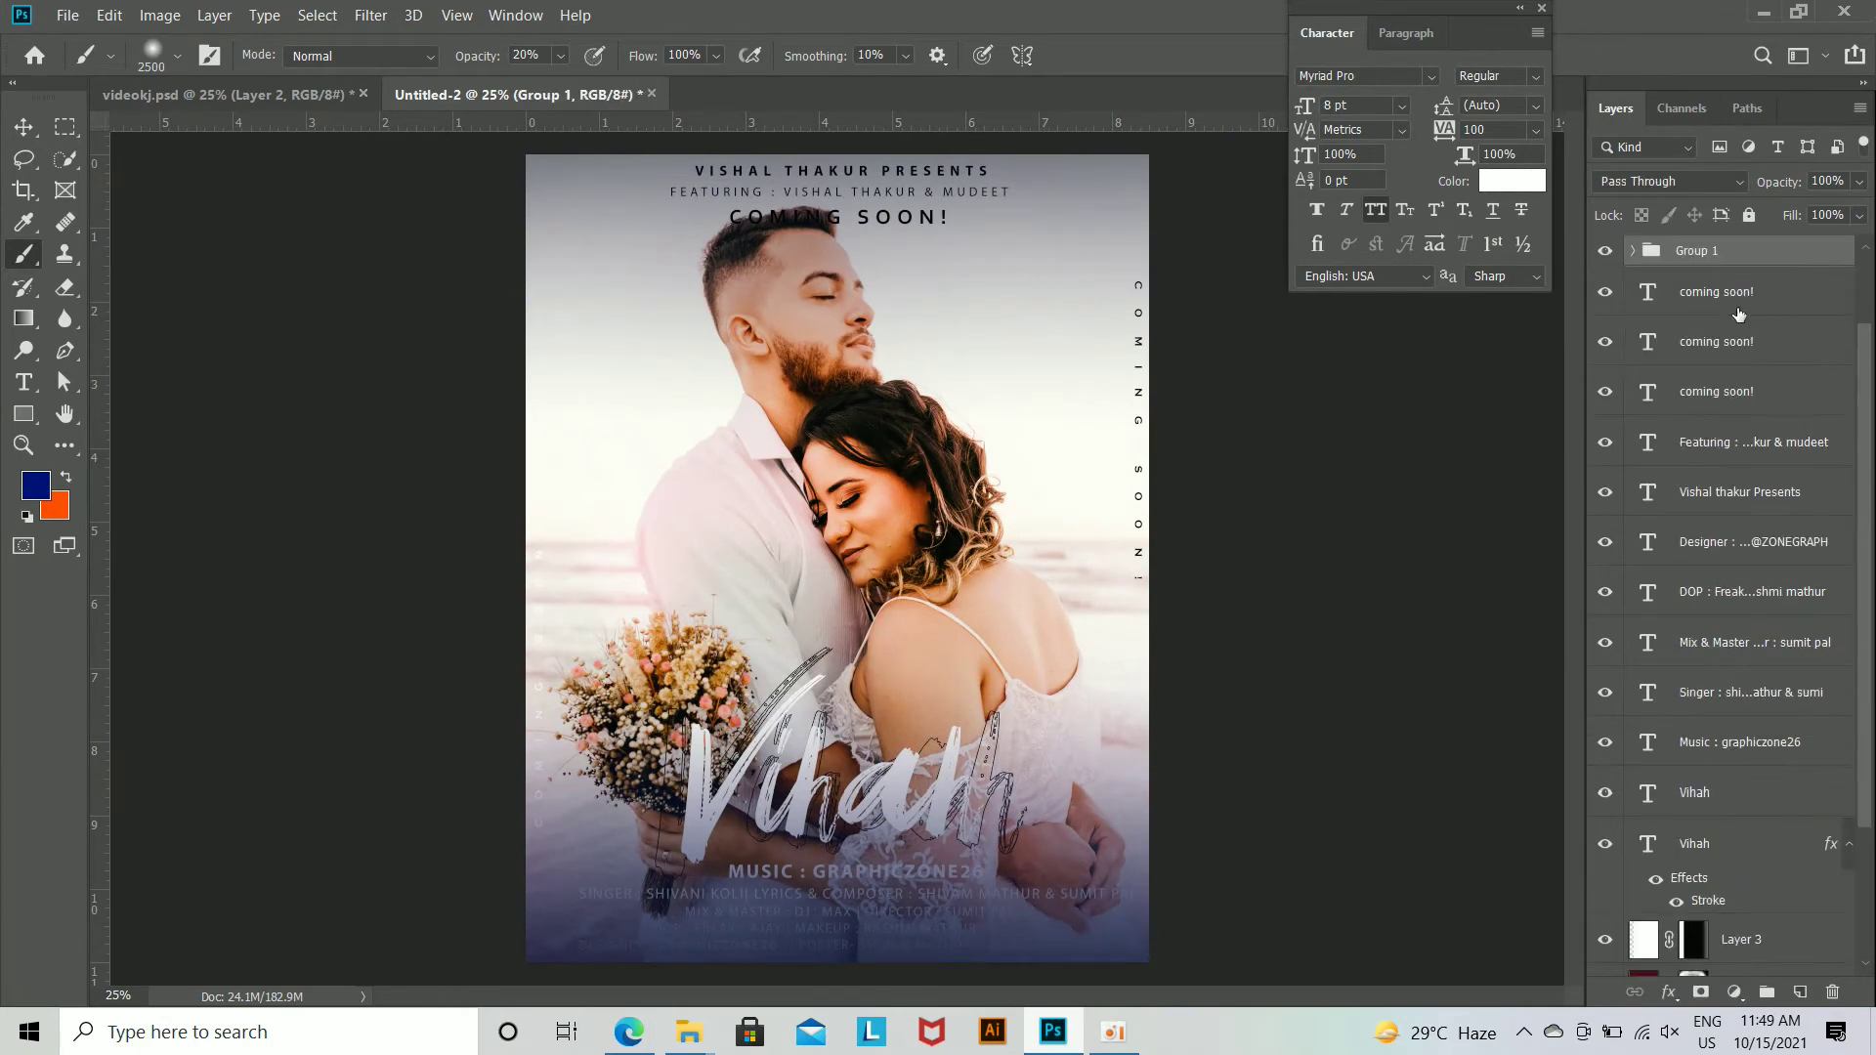
{"action": "left_click_drag", "start_coordinate": [1754, 256], "coordinate": [1776, 769]}
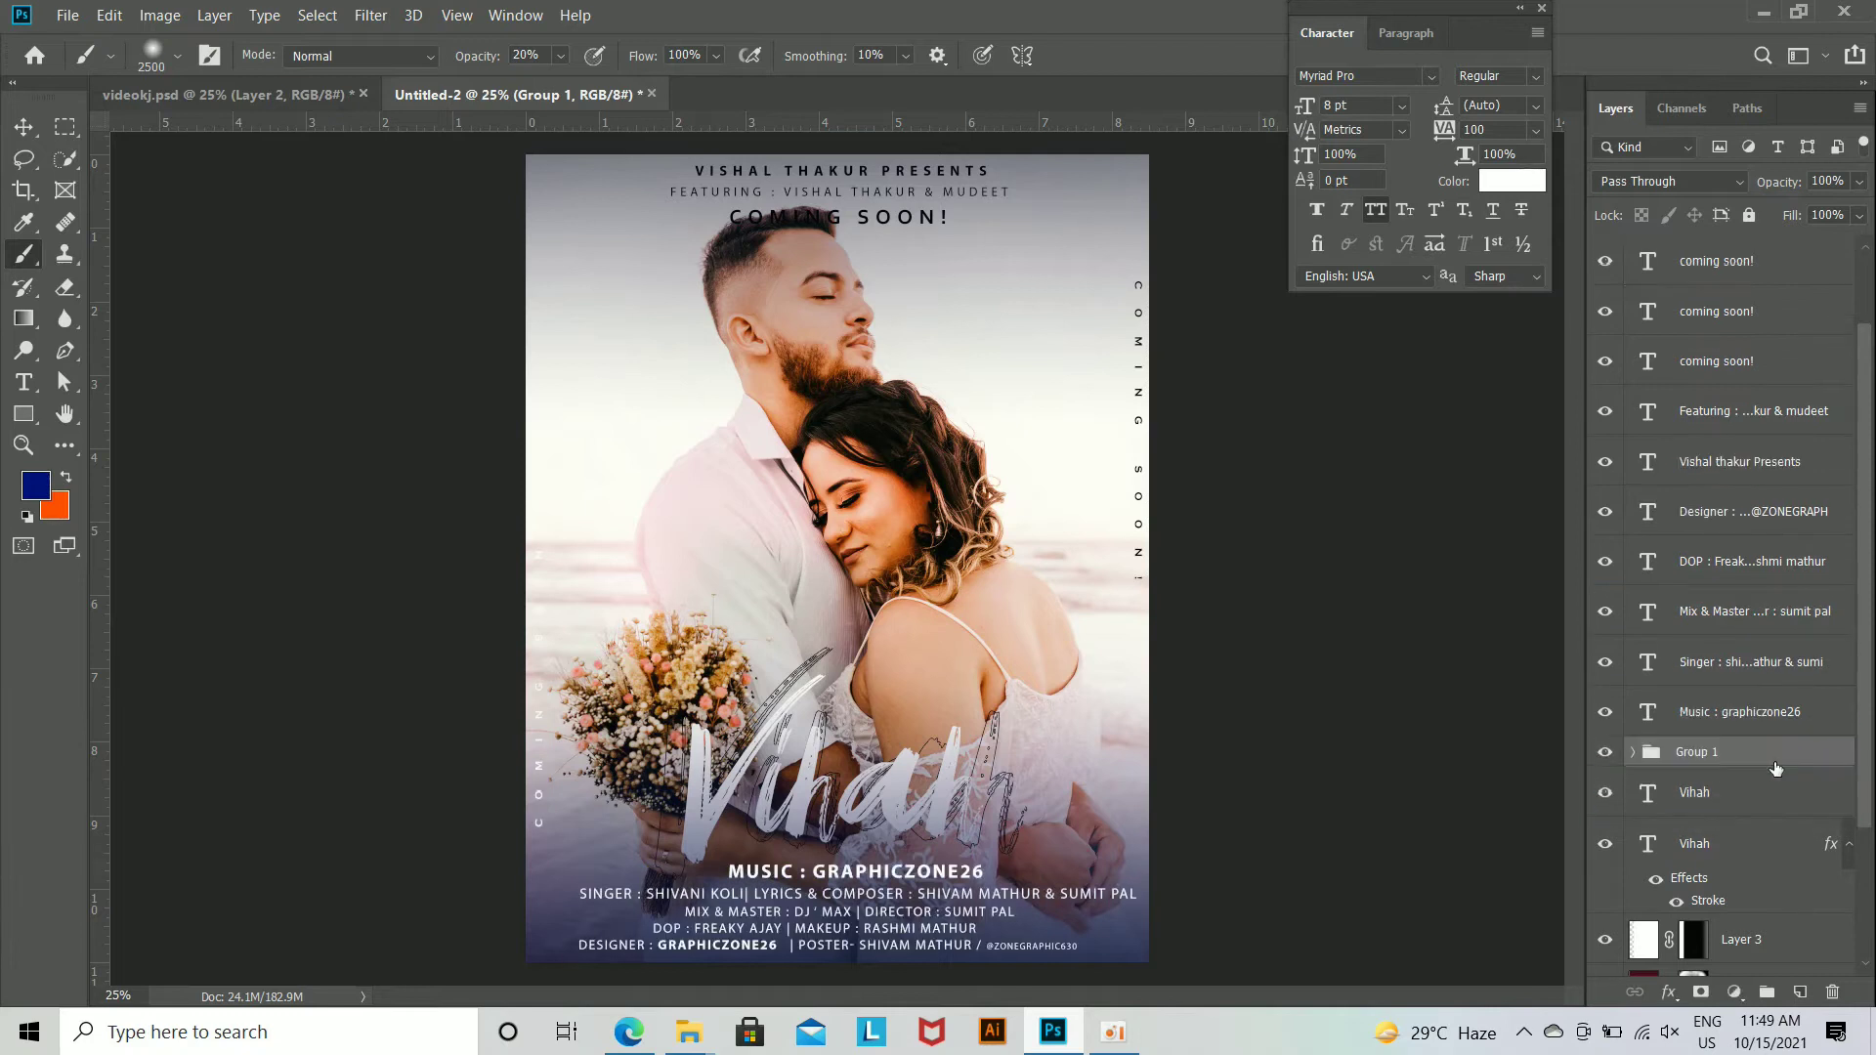
Step: Set the text colour of the Featuring line, the Presents line and the upper coming soon! heading to white (ffffff)
{"action": "scroll", "coordinate": [1727, 477], "scroll_direction": "up", "scroll_amount": 1}
{"action": "left_click", "coordinate": [1748, 460]}
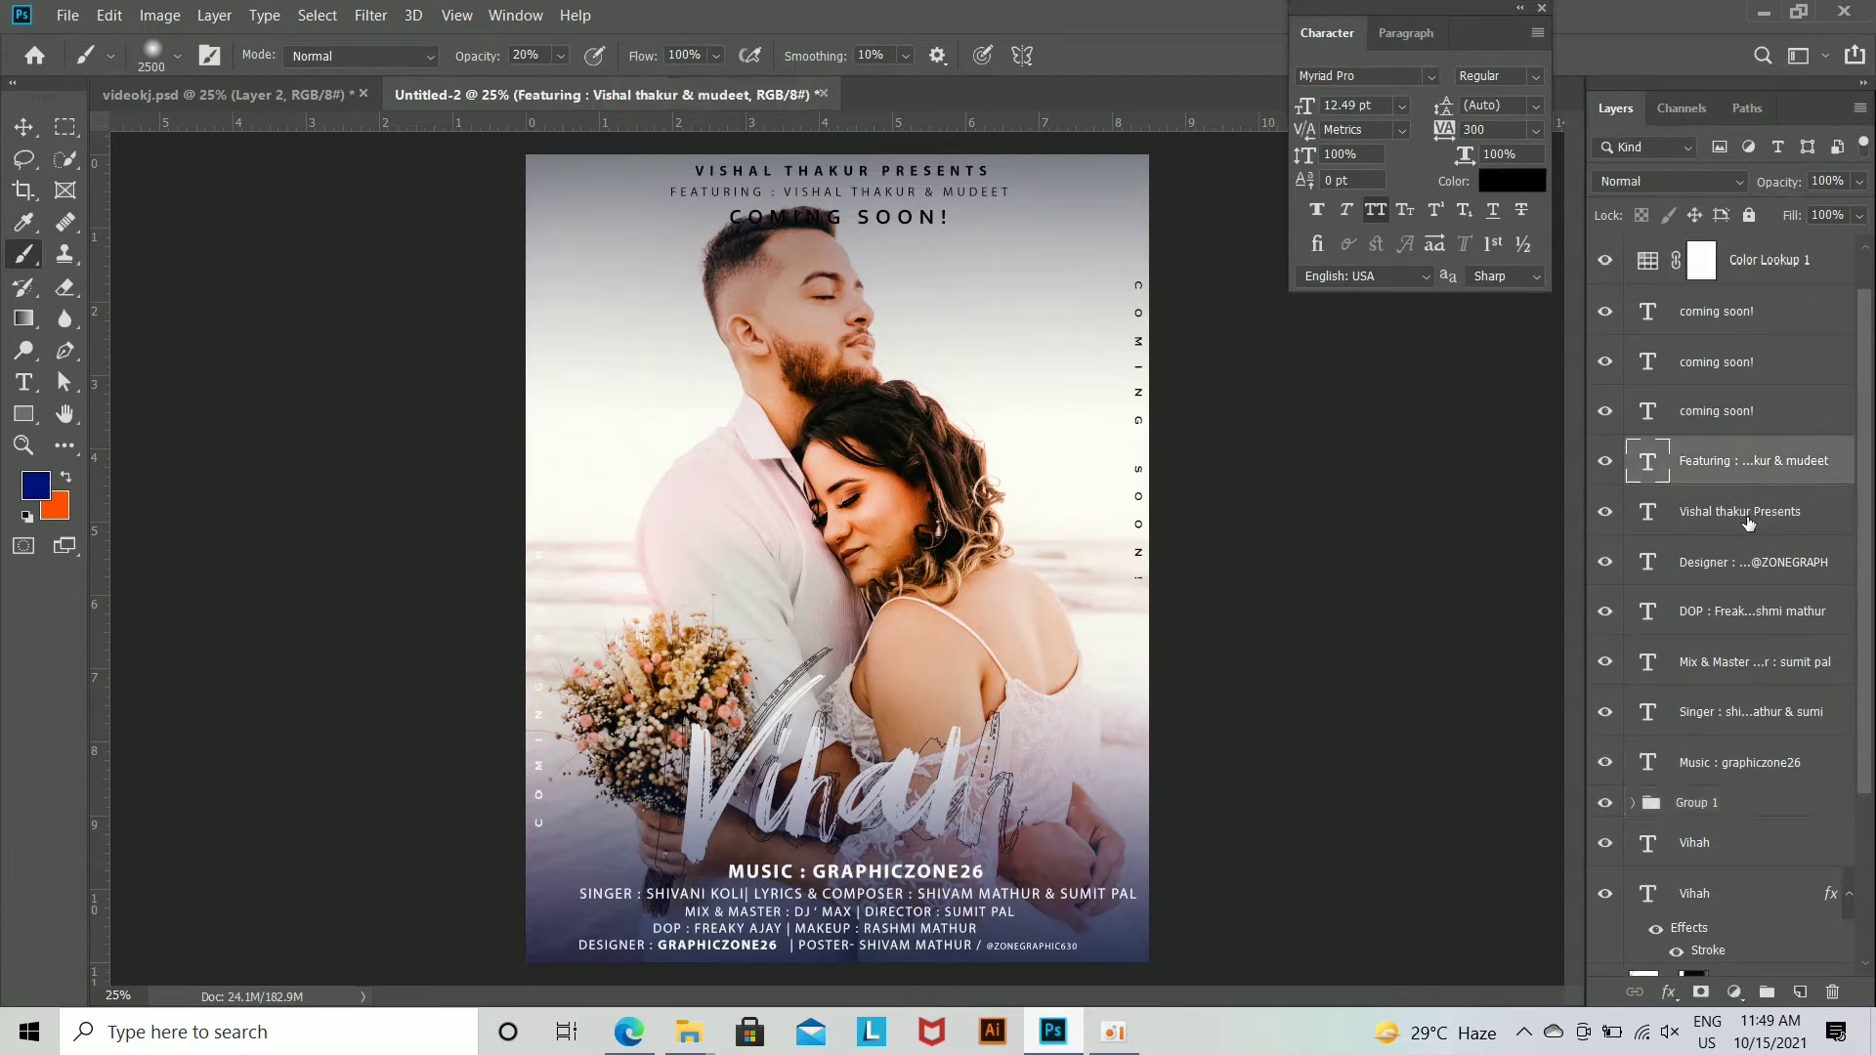
{"action": "left_click", "coordinate": [1744, 511], "text": "ctrl"}
{"action": "left_click", "coordinate": [1724, 311], "text": "ctrl"}
{"action": "left_click", "coordinate": [1520, 181]}
{"action": "type", "text": "ffffff"}
{"action": "left_click", "coordinate": [1749, 265]}
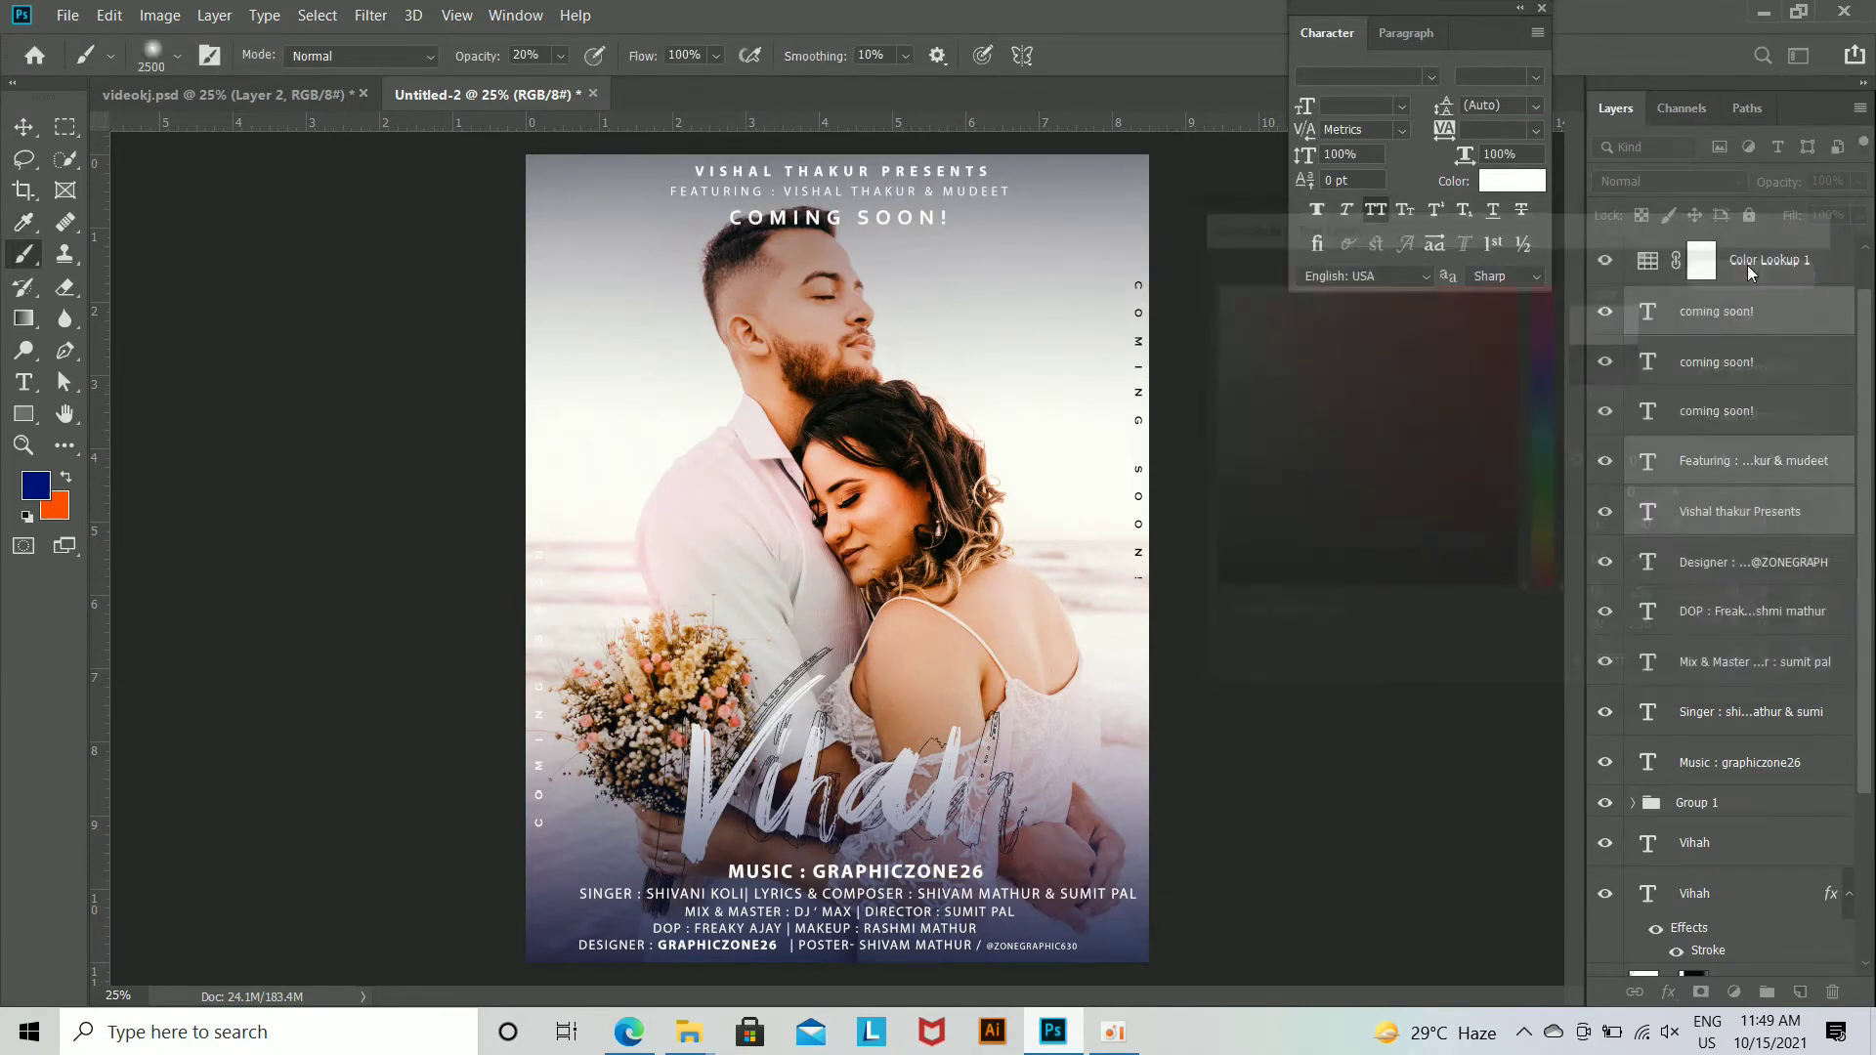
{"action": "left_click", "coordinate": [1460, 450]}
{"action": "left_click", "coordinate": [981, 408]}
Step: Nudge the coming soon! heading above the man's head slightly upward with the Move tool
{"action": "left_click", "coordinate": [1758, 312]}
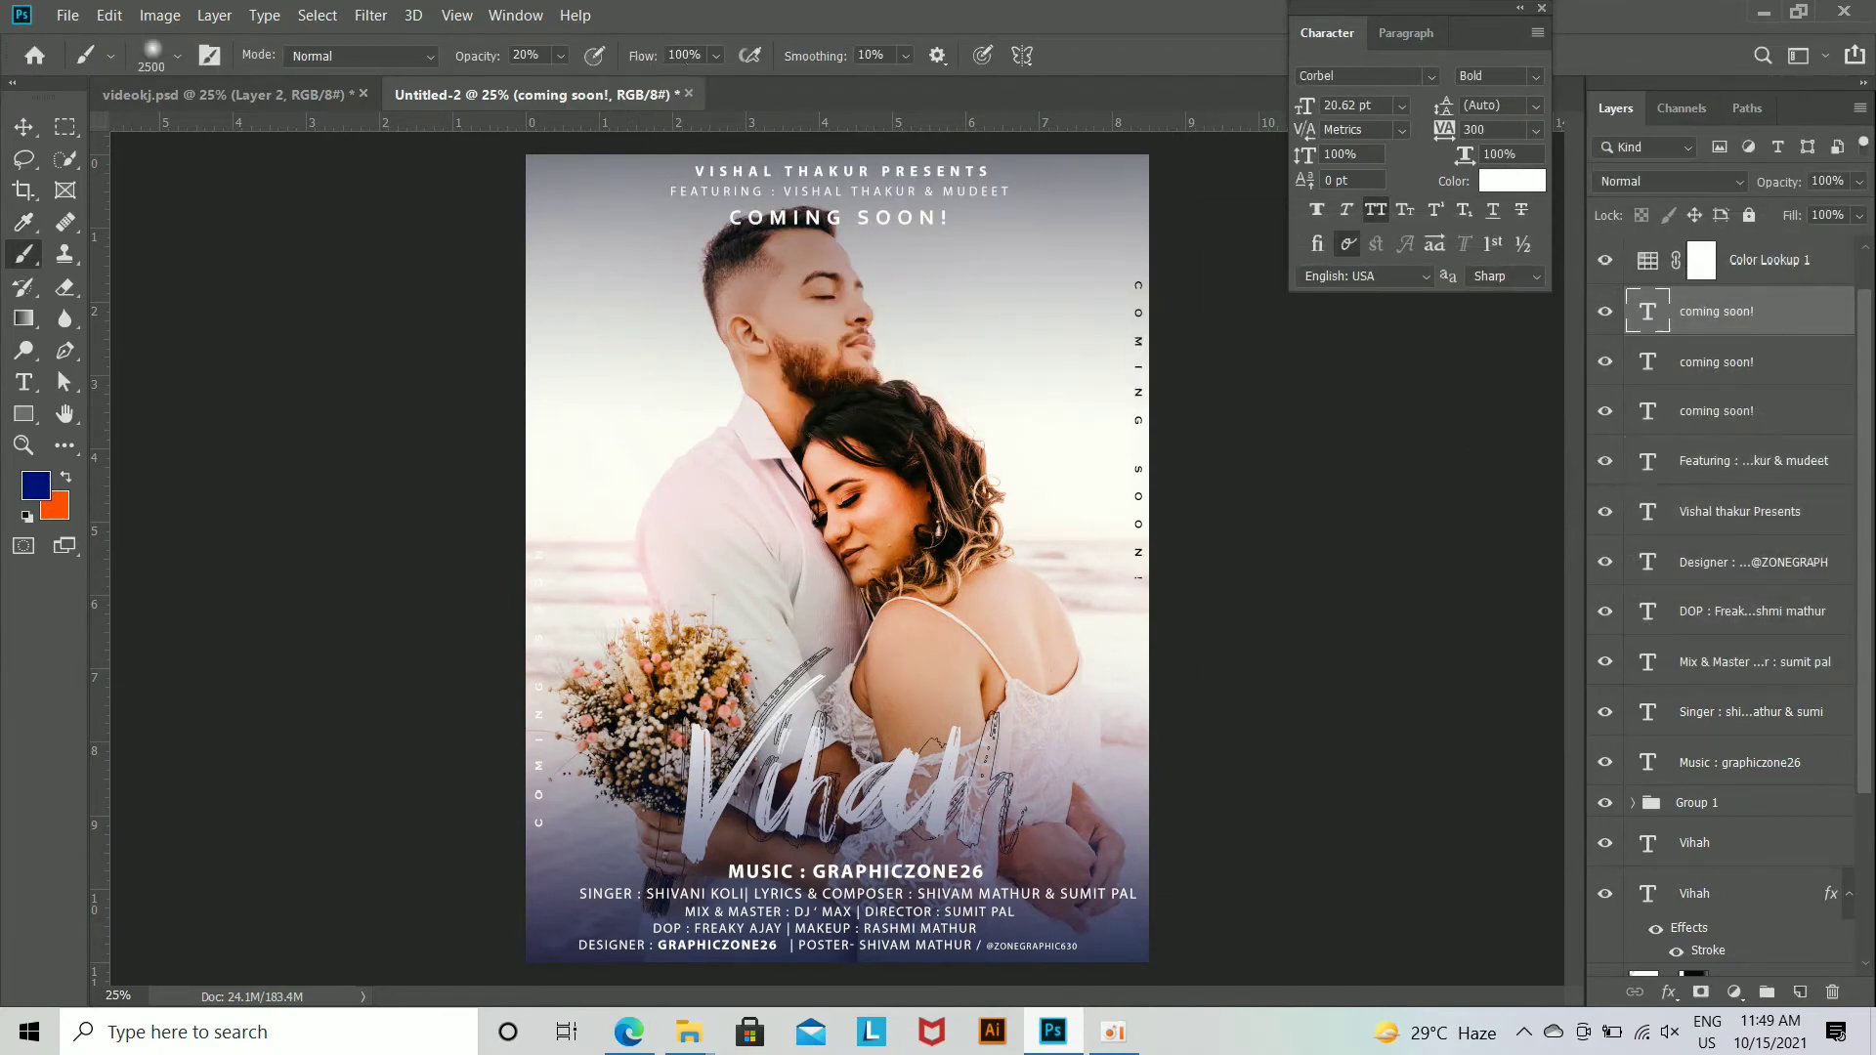
{"action": "key", "text": "v"}
{"action": "key", "text": "Up"}
{"action": "key", "text": "Up"}
{"action": "key", "text": "Up"}
{"action": "key", "text": "Up"}
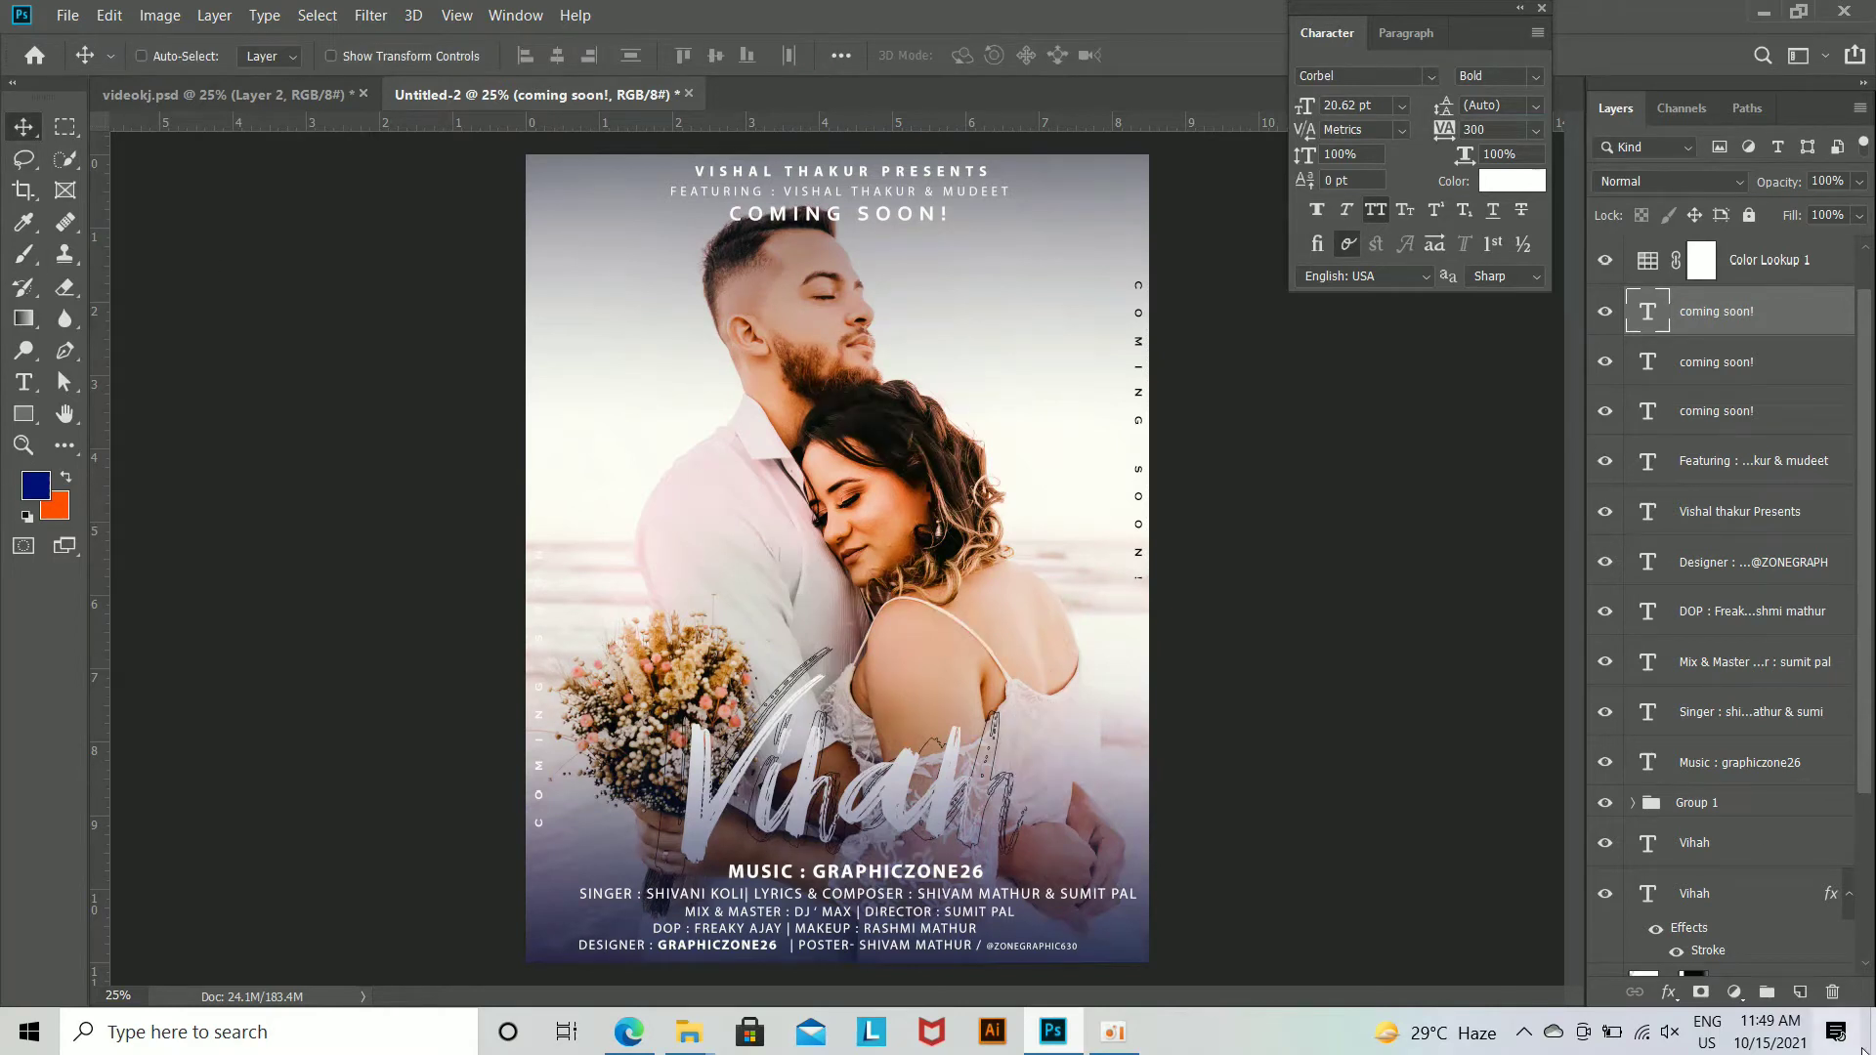
Step: Nudge the Featuring line and the coming soon! heading beneath it slightly upward to tighten the spacing
{"action": "left_click", "coordinate": [1715, 472]}
{"action": "key", "text": "Up"}
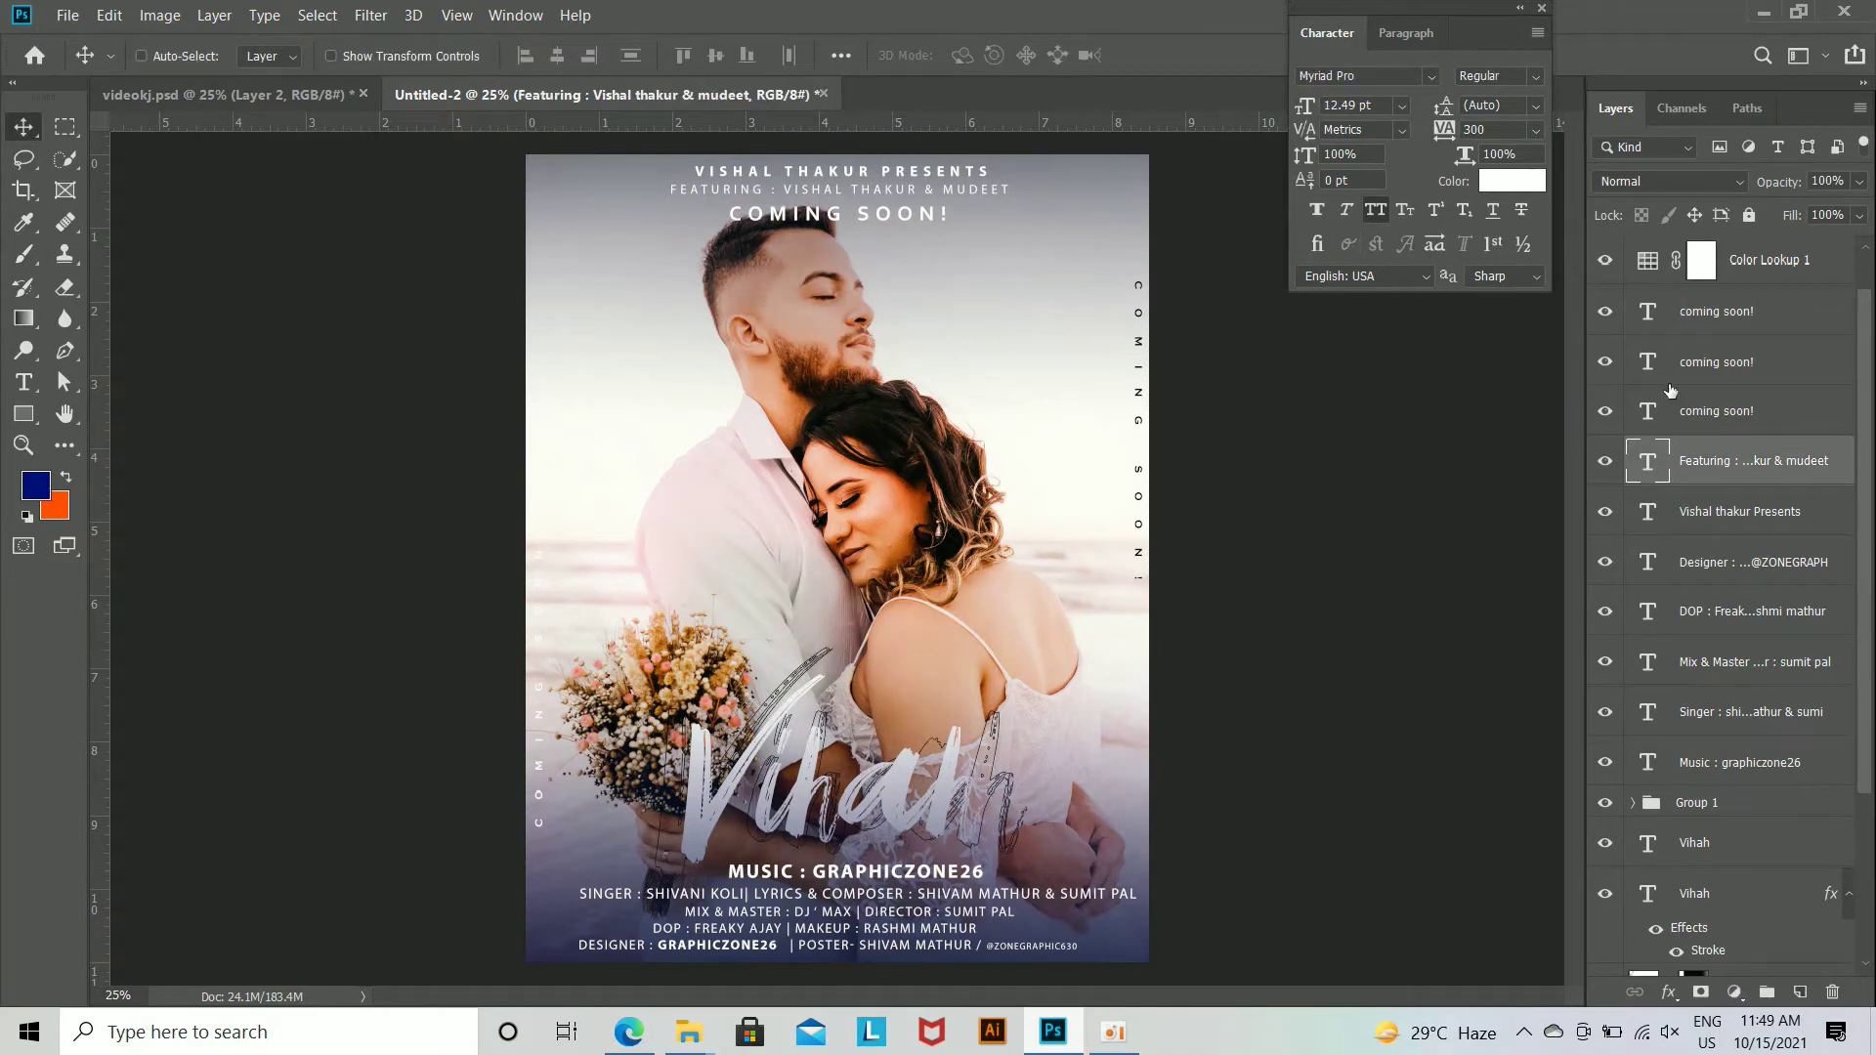
{"action": "left_click", "coordinate": [1721, 332]}
{"action": "key", "text": "Up"}
{"action": "key", "text": "Up"}
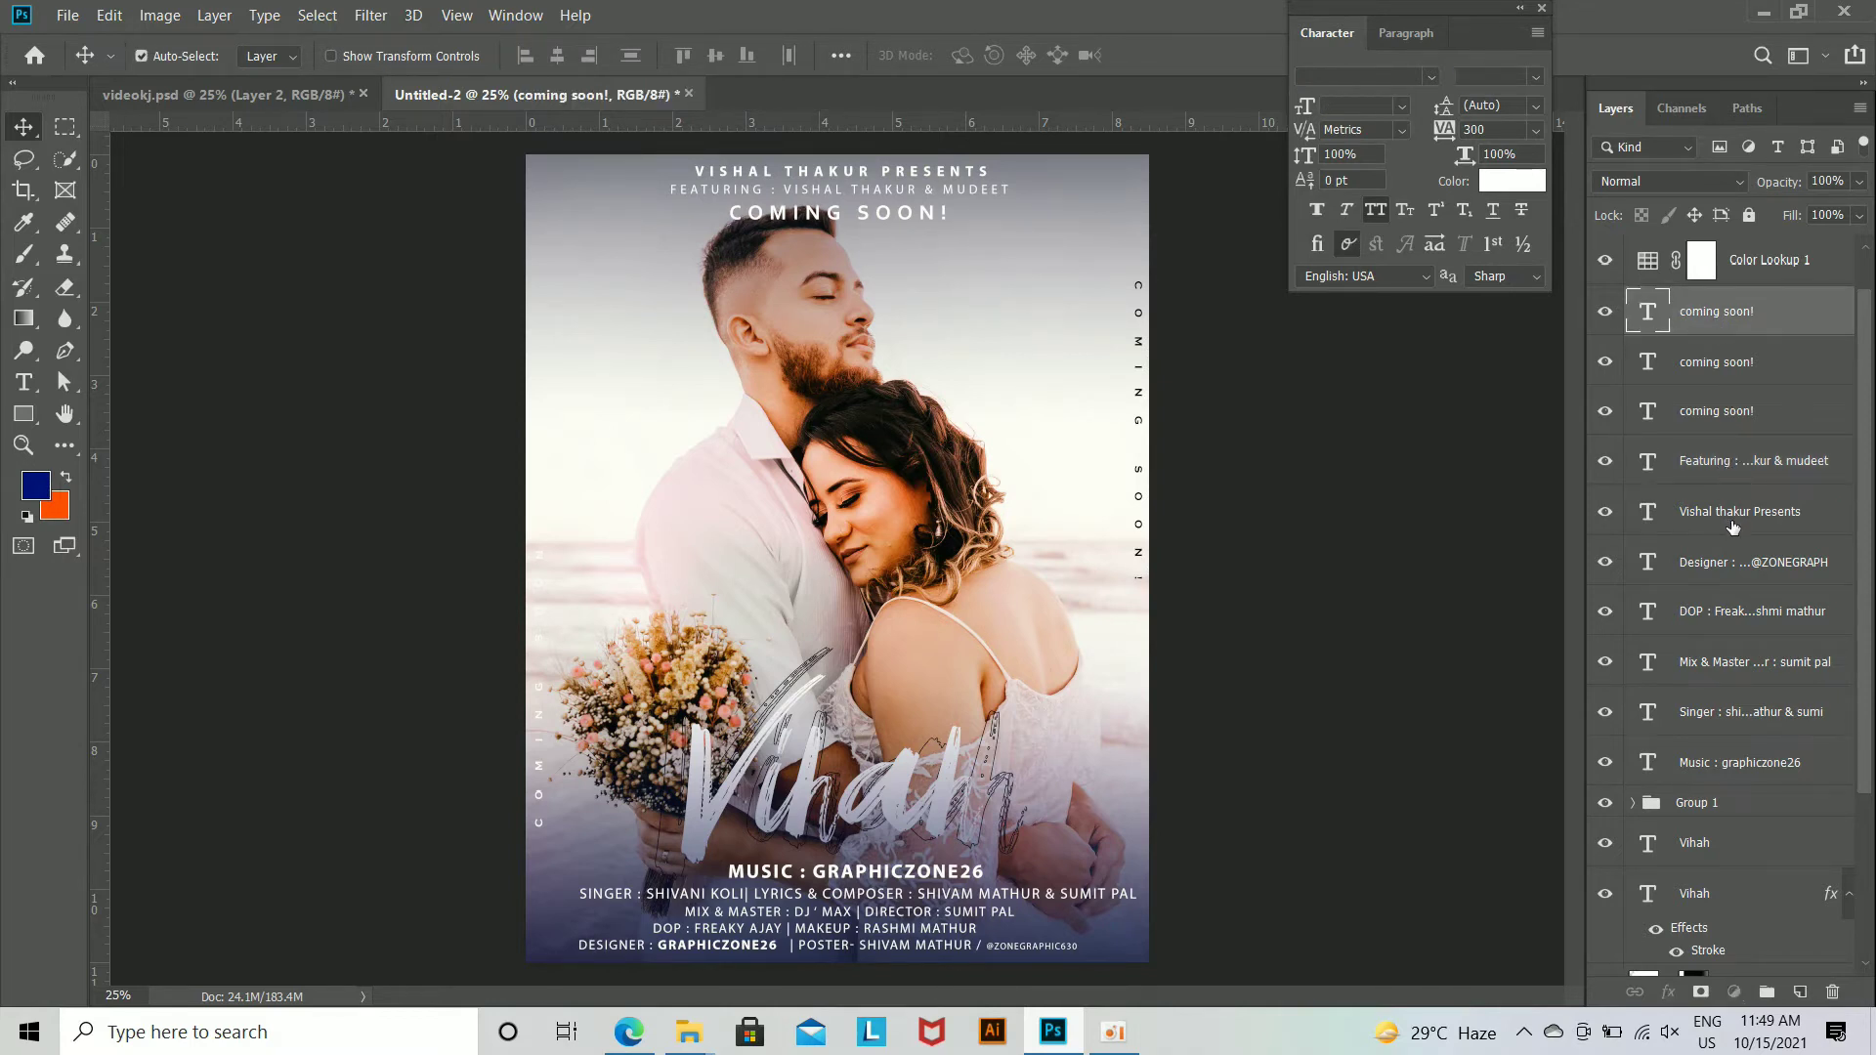
Step: Scale up the Presents line, the Featuring line and the coming soon! heading above the man's head slightly, as one block
{"action": "left_click", "coordinate": [1729, 460], "text": "ctrl"}
{"action": "left_click", "coordinate": [1729, 511], "text": "ctrl"}
{"action": "key", "text": "ctrl+t"}
{"action": "left_click_drag", "start_coordinate": [1082, 255], "coordinate": [1110, 254]}
{"action": "key", "text": "Return"}
{"action": "key", "text": "ctrl"}
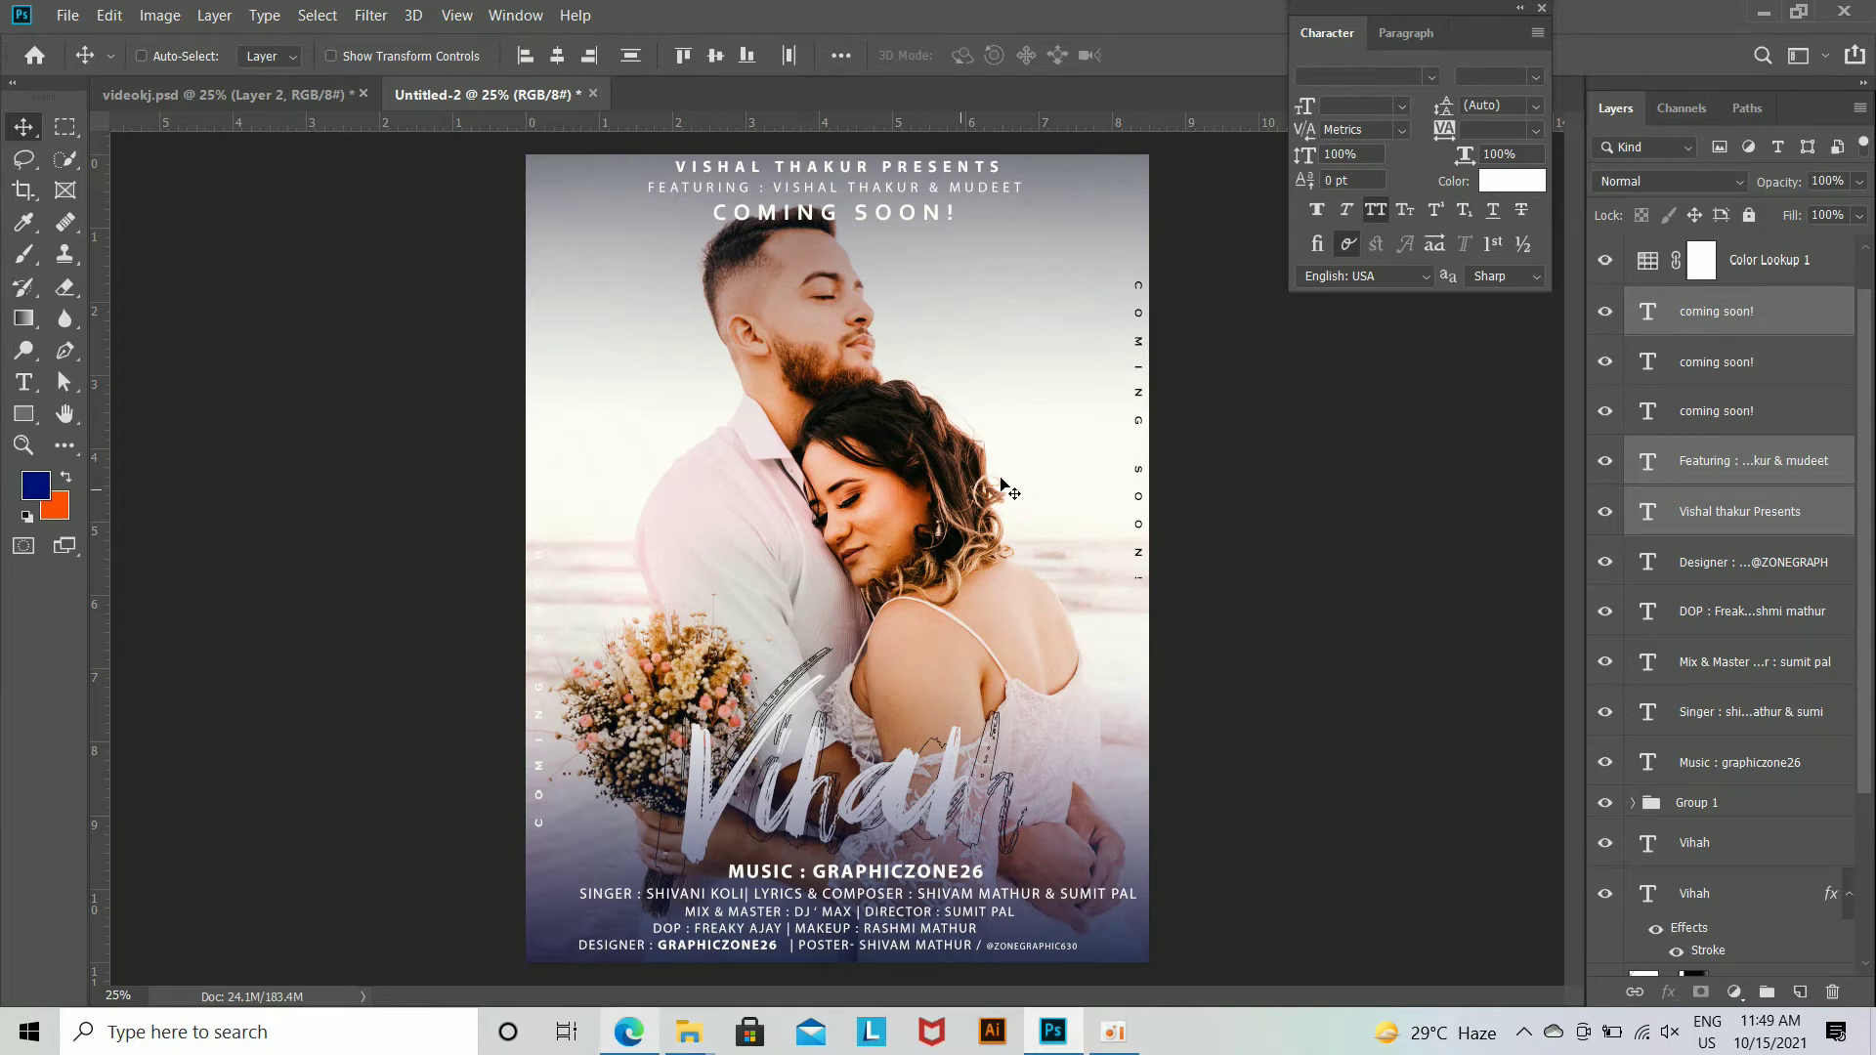
Step: Raise the Color Lookup 1 adjustment layer's opacity to 100%
{"action": "key", "text": "ctrl+minus"}
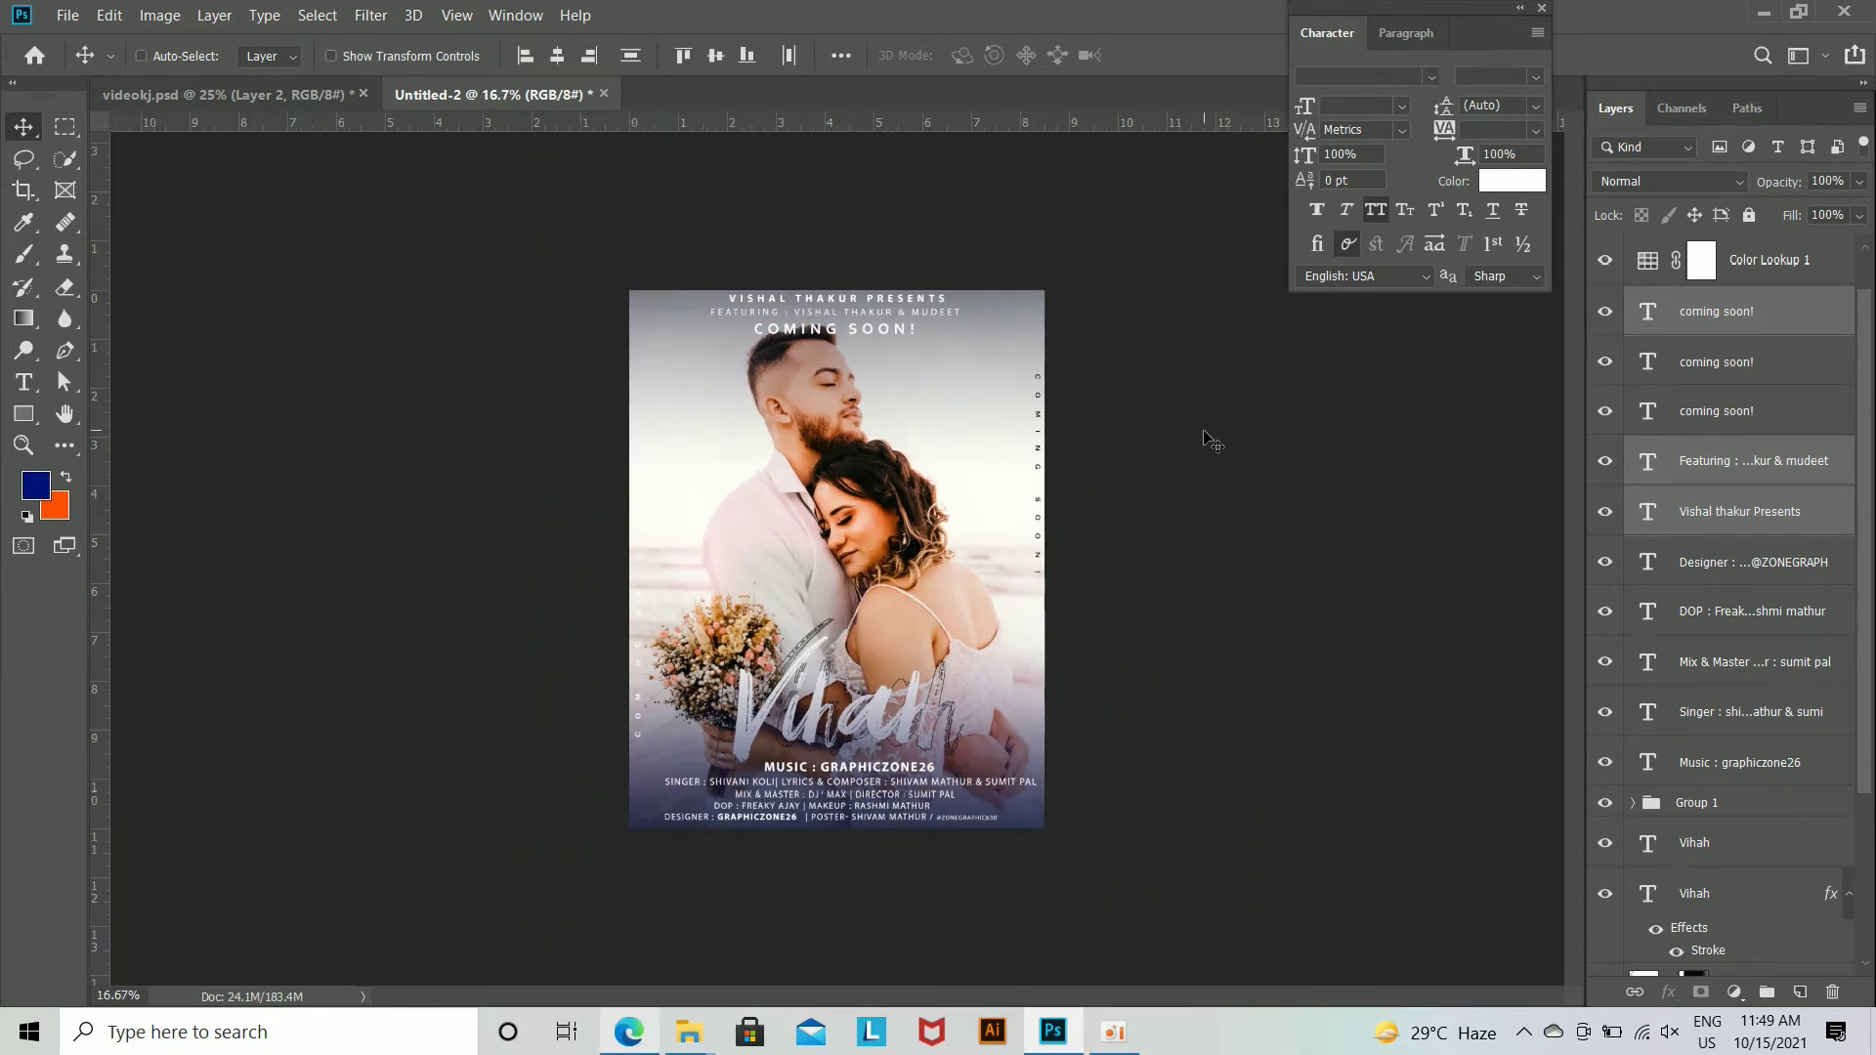
{"action": "scroll", "coordinate": [1710, 410], "scroll_direction": "up", "scroll_amount": 1}
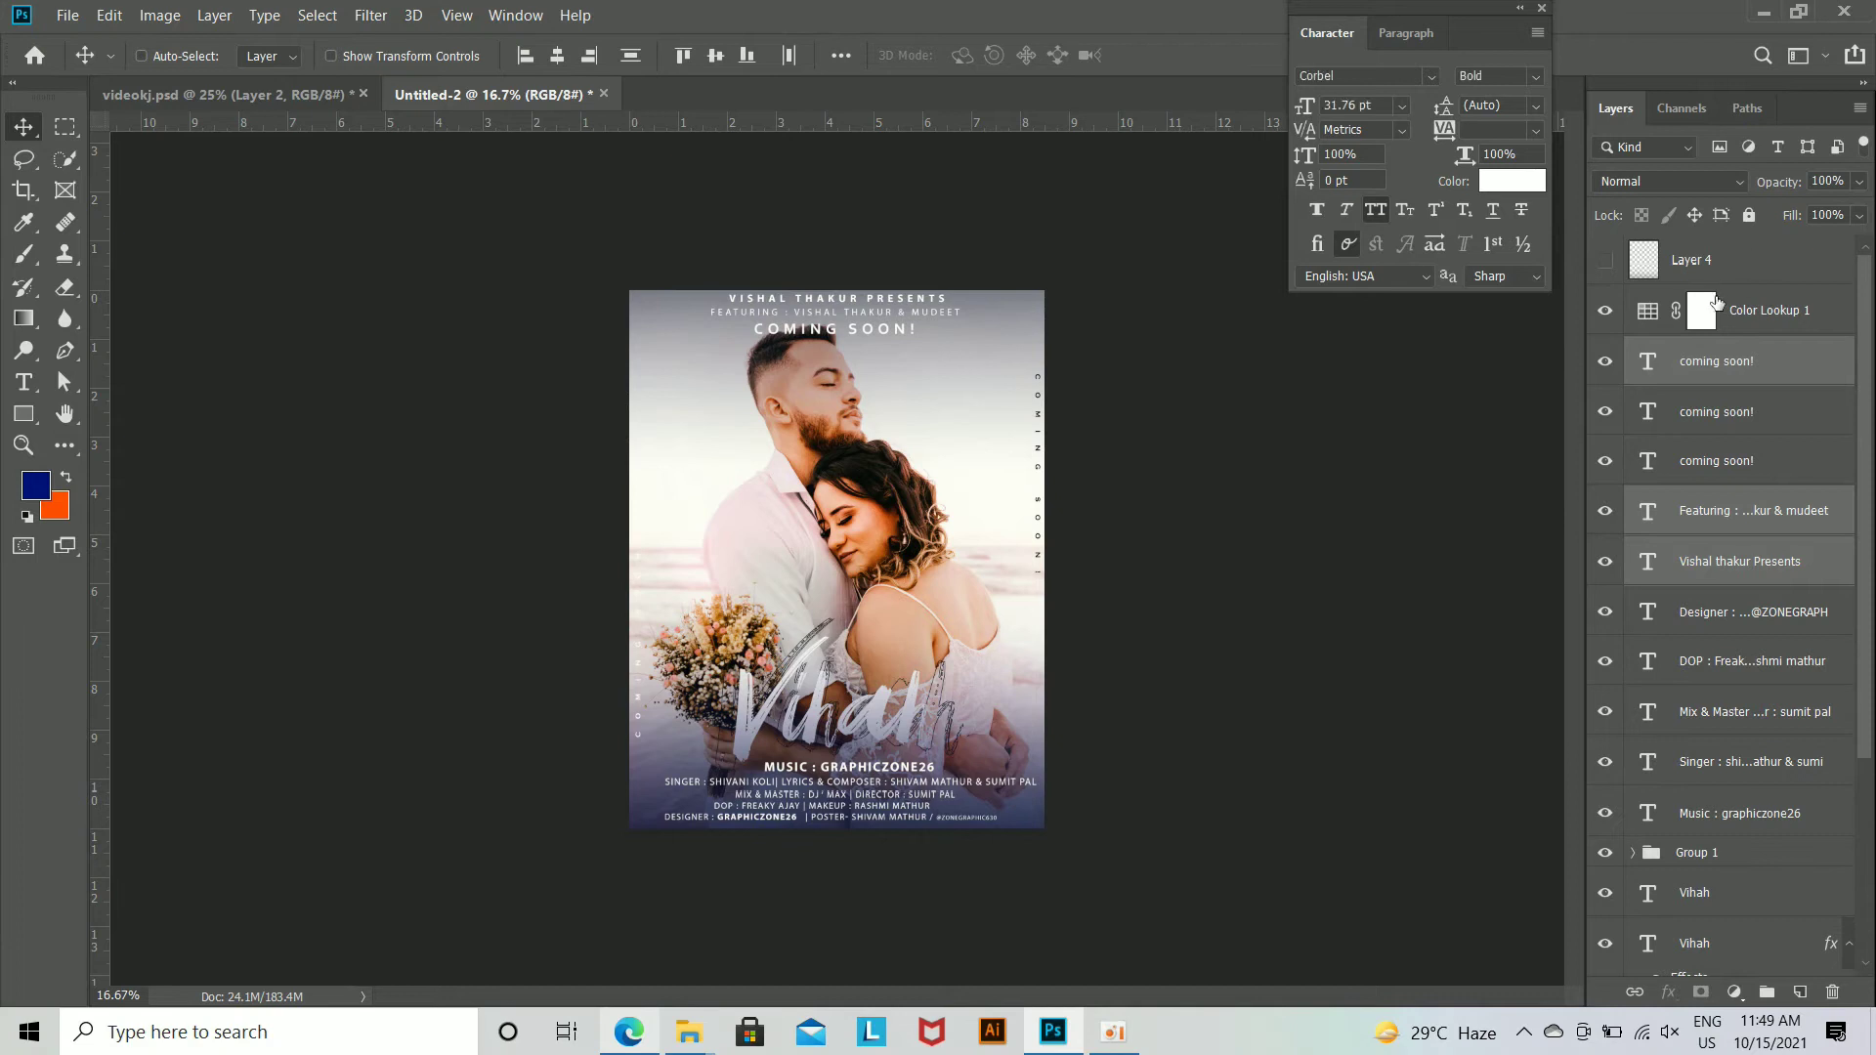
{"action": "double_click", "coordinate": [1649, 313]}
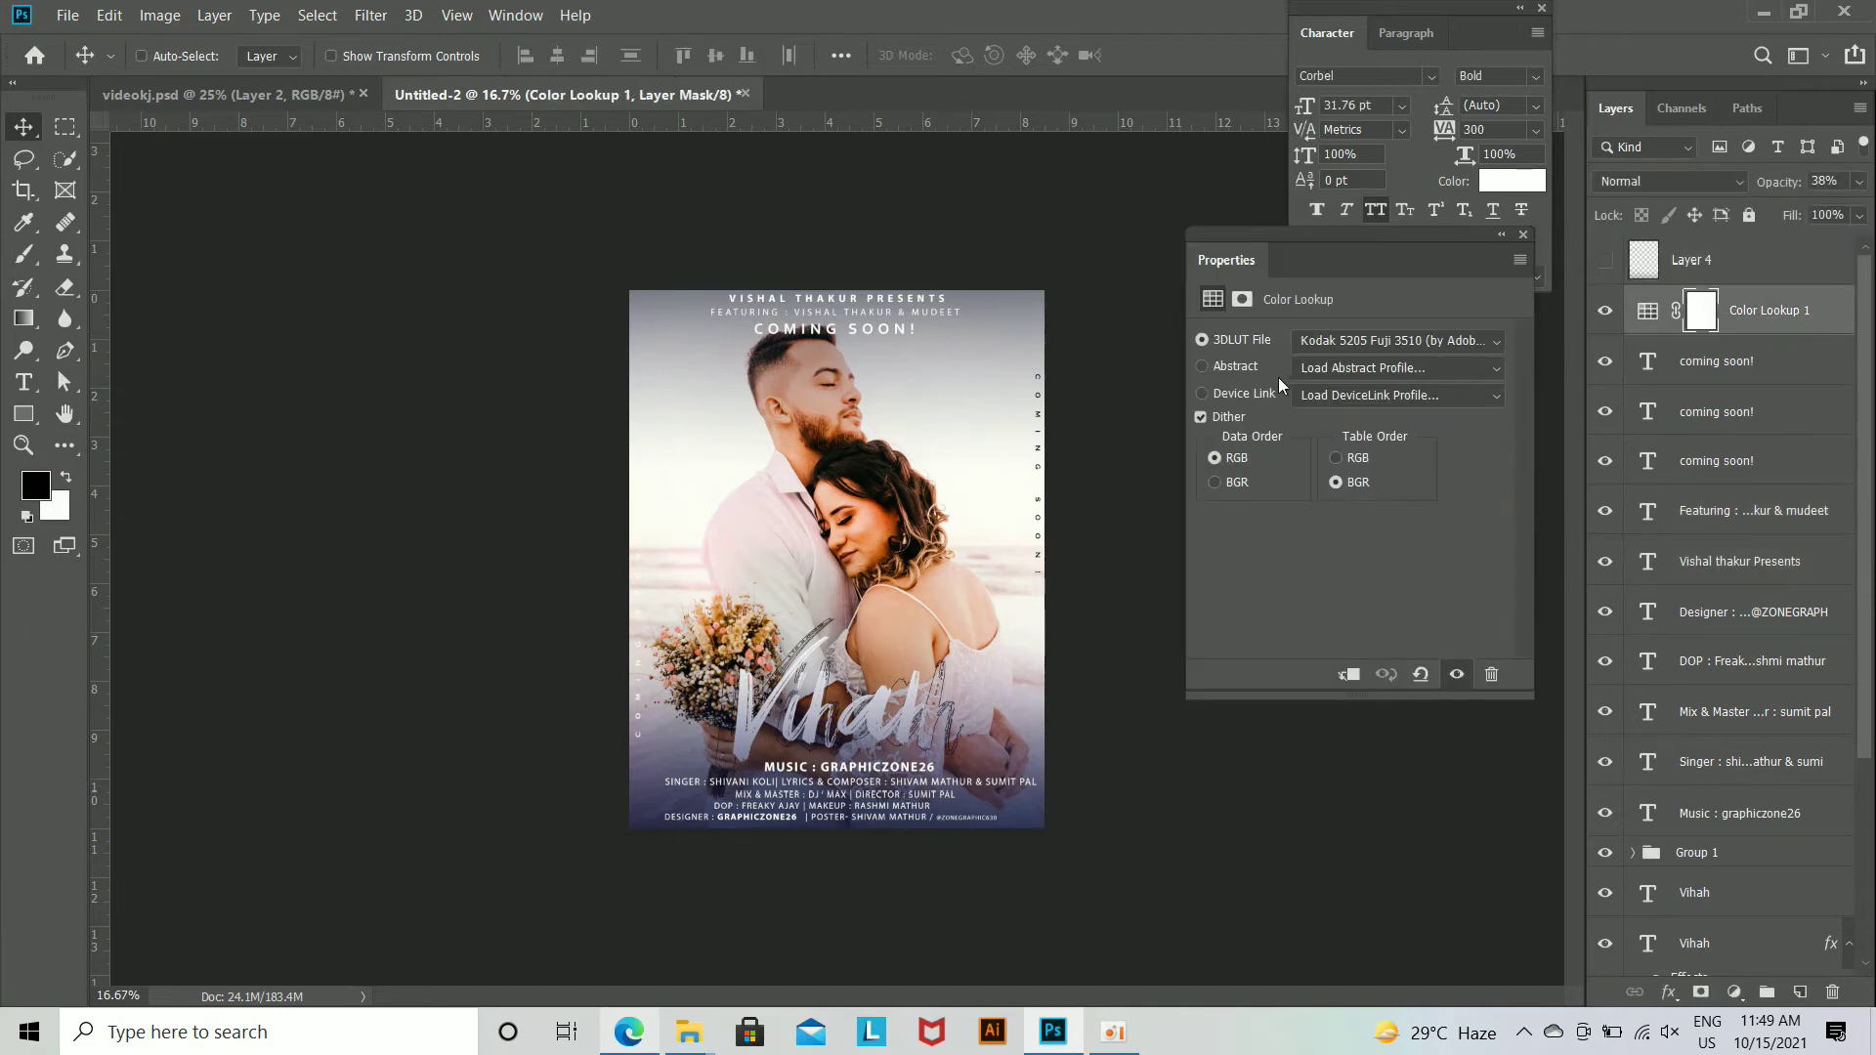
{"action": "left_click", "coordinate": [1524, 235]}
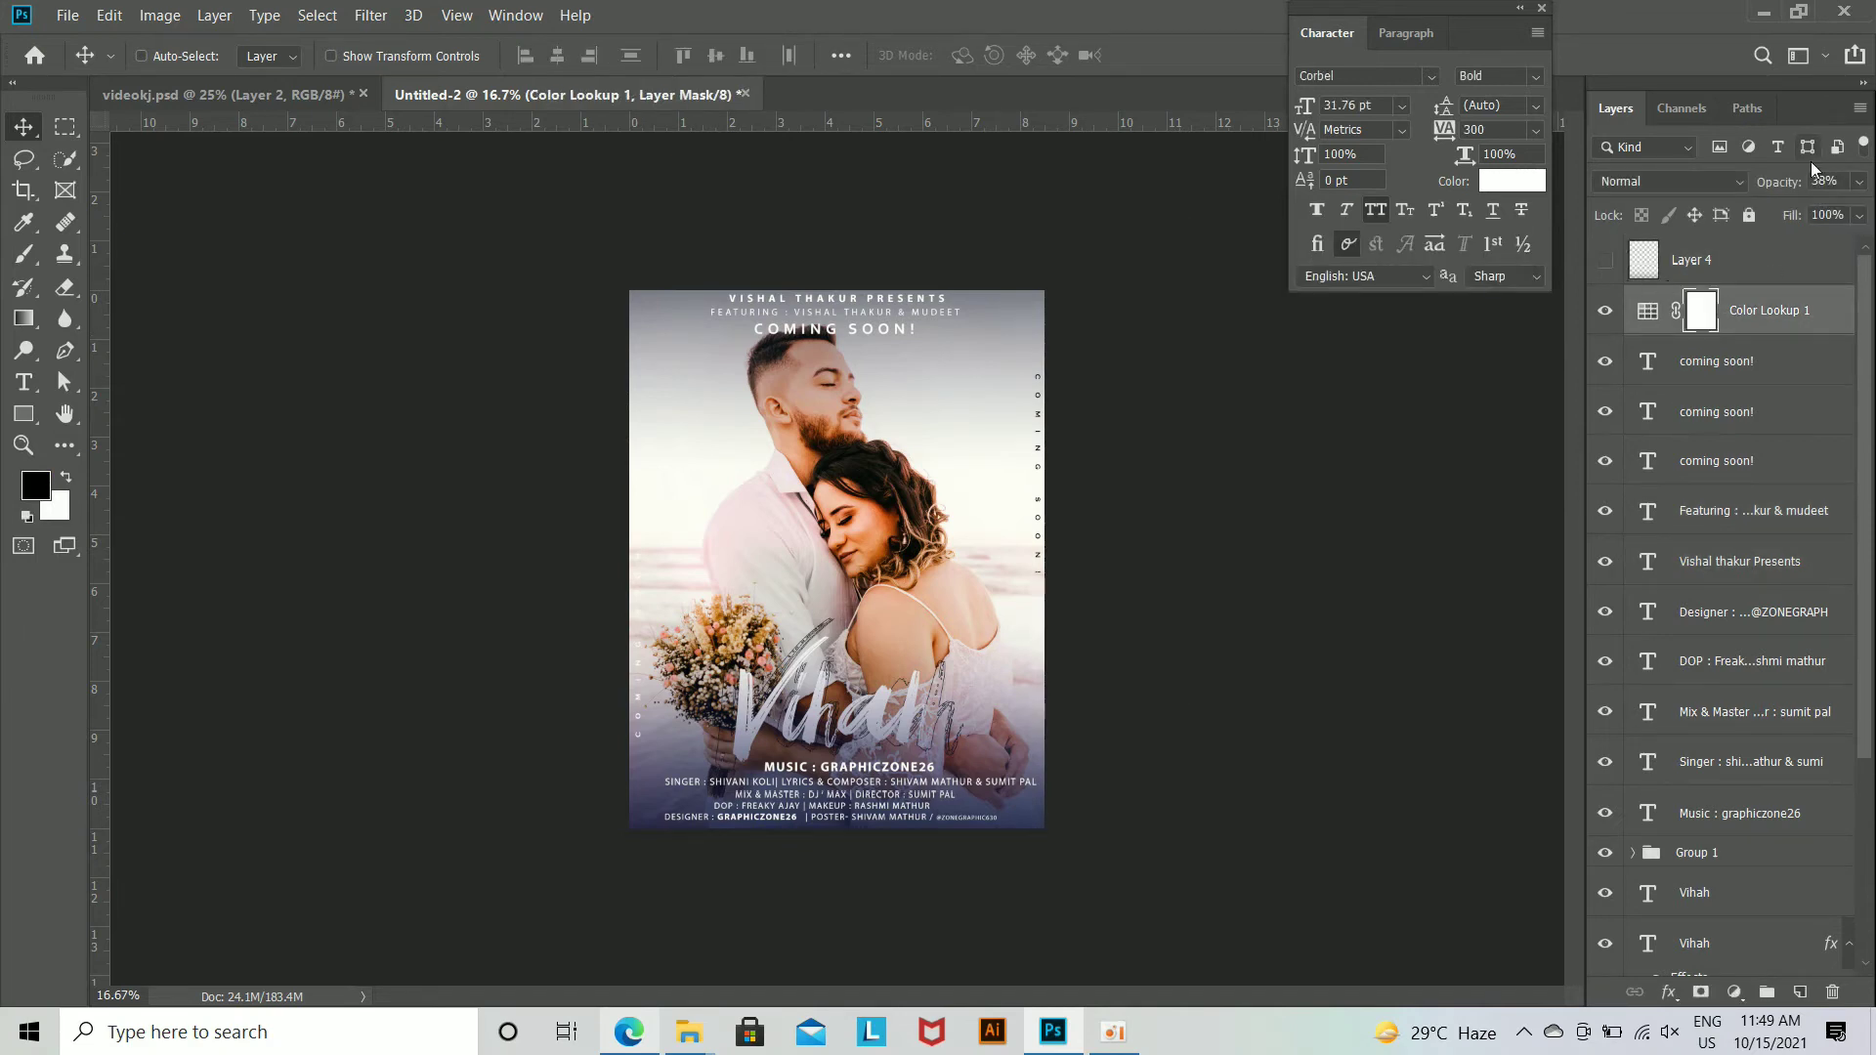
{"action": "left_click_drag", "start_coordinate": [1773, 184], "coordinate": [1837, 183]}
{"action": "key", "text": "ctrl+plus"}
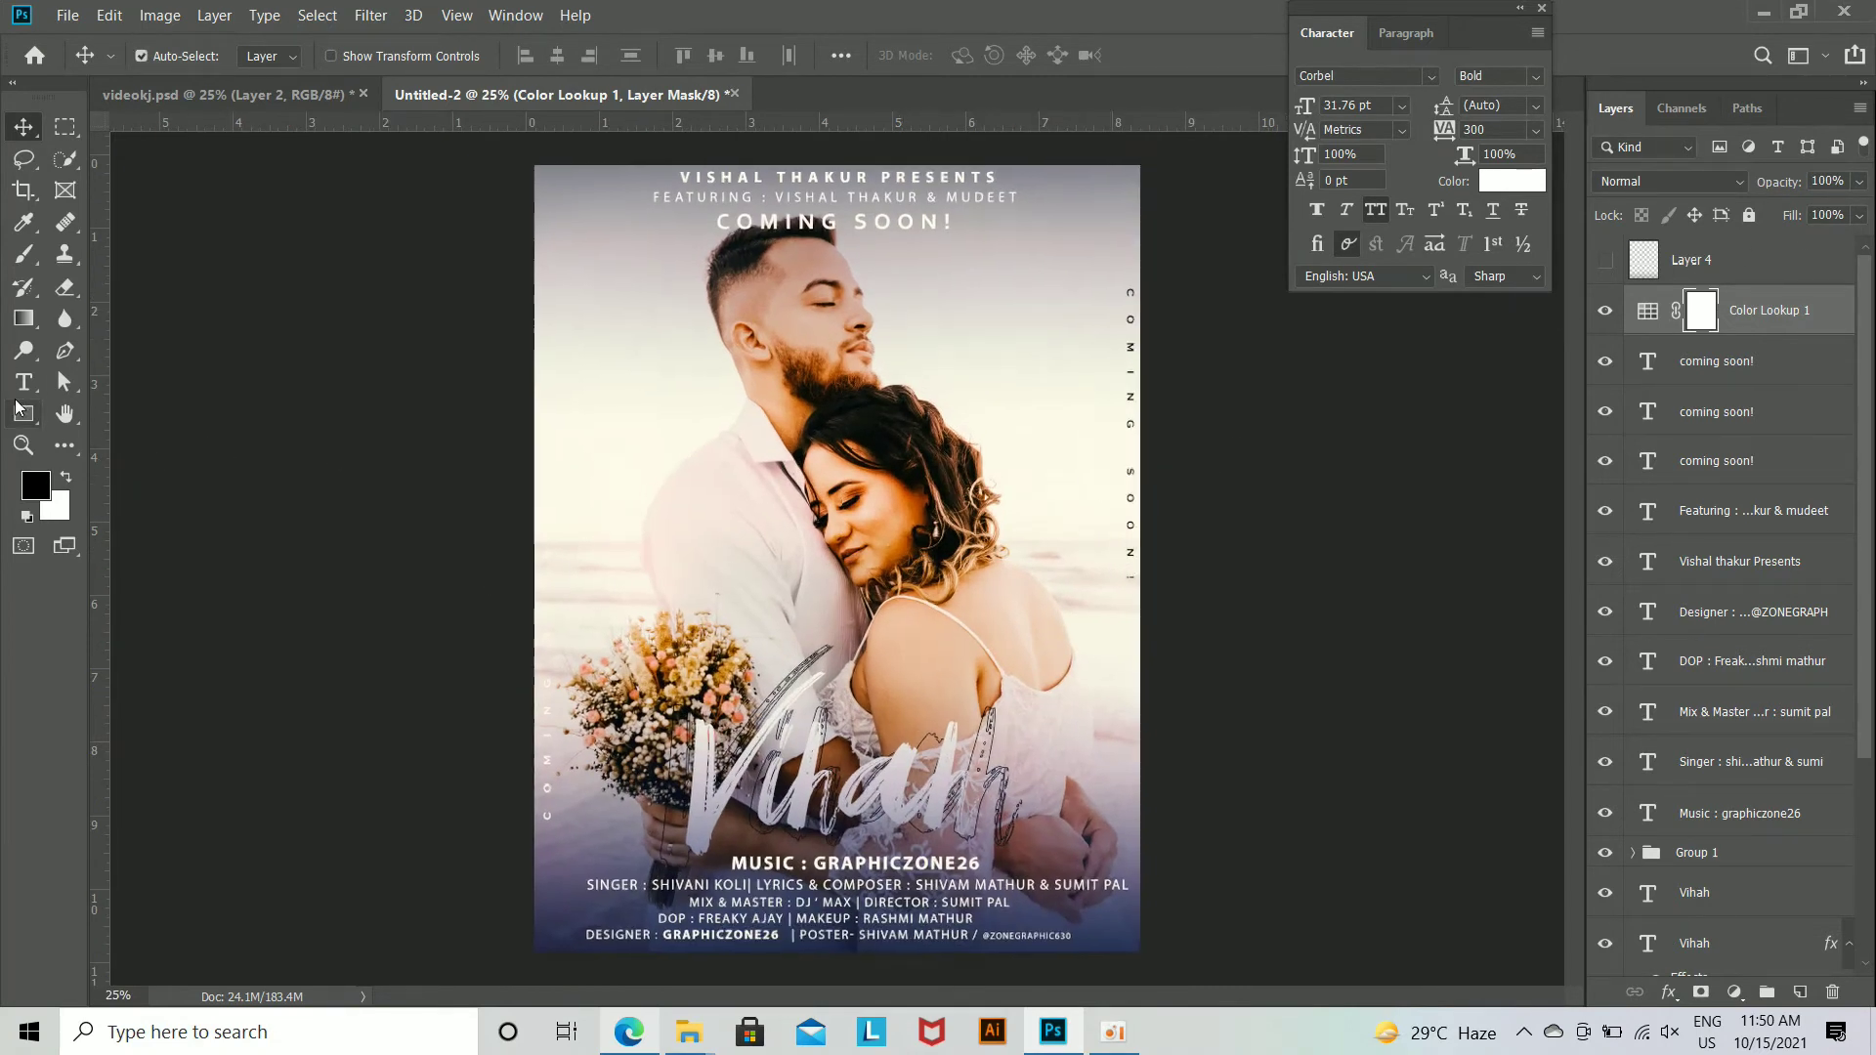
Step: On a new layer above Color Lookup 1, brush pink (ff005a) at 20% opacity down the poster's left side
{"action": "key", "text": "ctrl+minus"}
{"action": "left_click", "coordinate": [17, 256]}
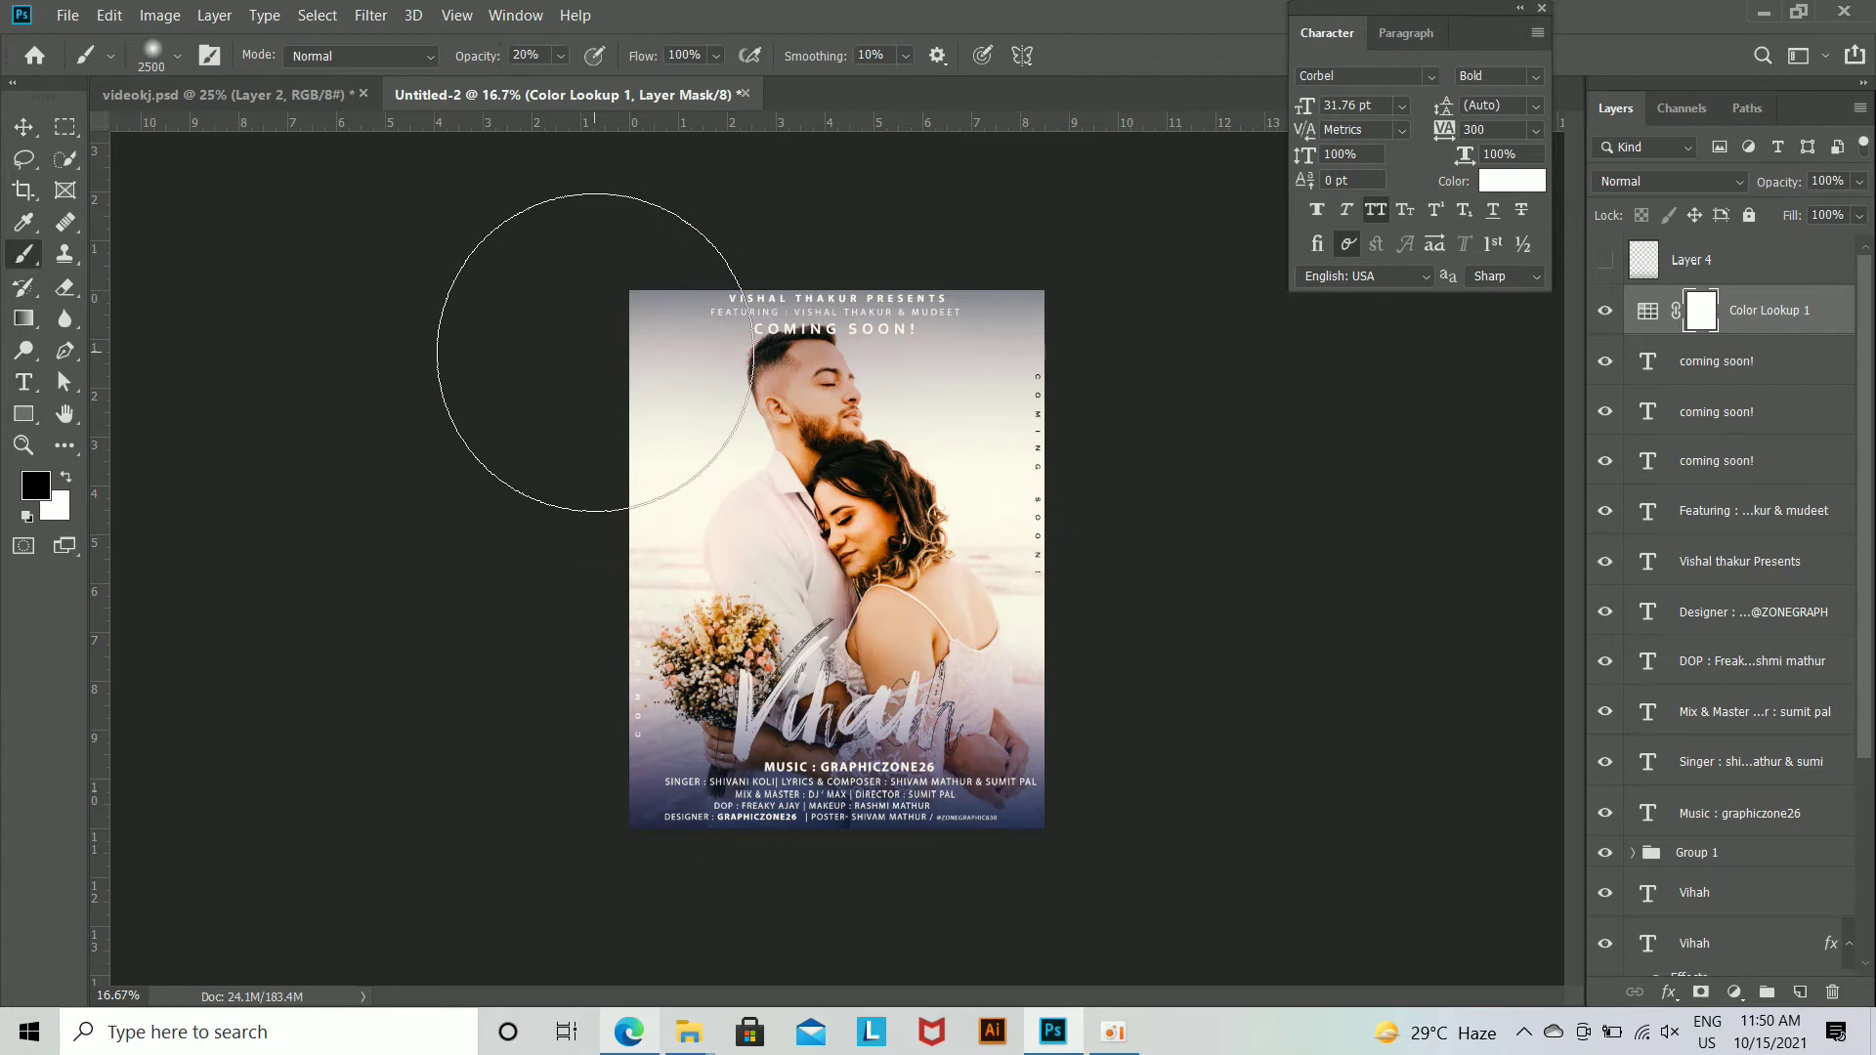
{"action": "left_click", "coordinate": [1800, 993]}
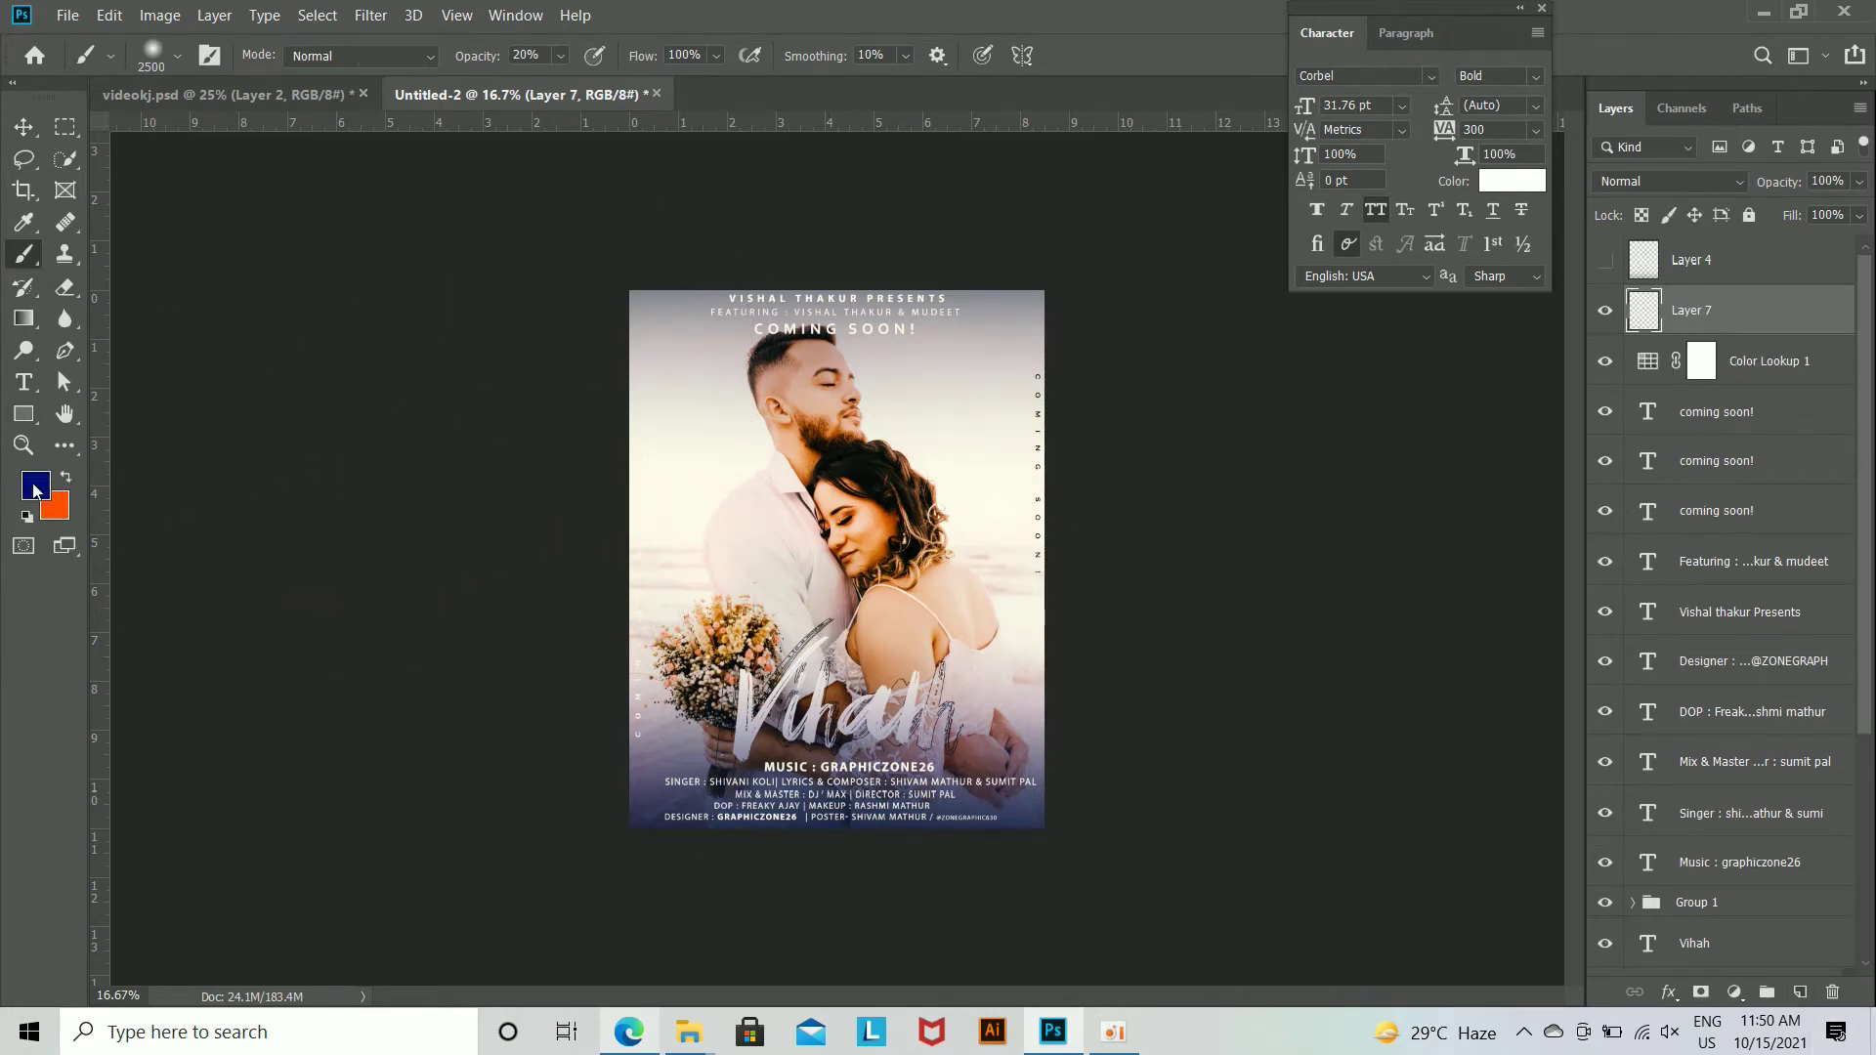
{"action": "left_click", "coordinate": [33, 490]}
{"action": "left_click", "coordinate": [1546, 329]}
{"action": "left_click", "coordinate": [1545, 298]}
{"action": "left_click", "coordinate": [1493, 307]}
{"action": "left_click_drag", "start_coordinate": [1494, 307], "coordinate": [1518, 280]}
{"action": "left_click", "coordinate": [1744, 270]}
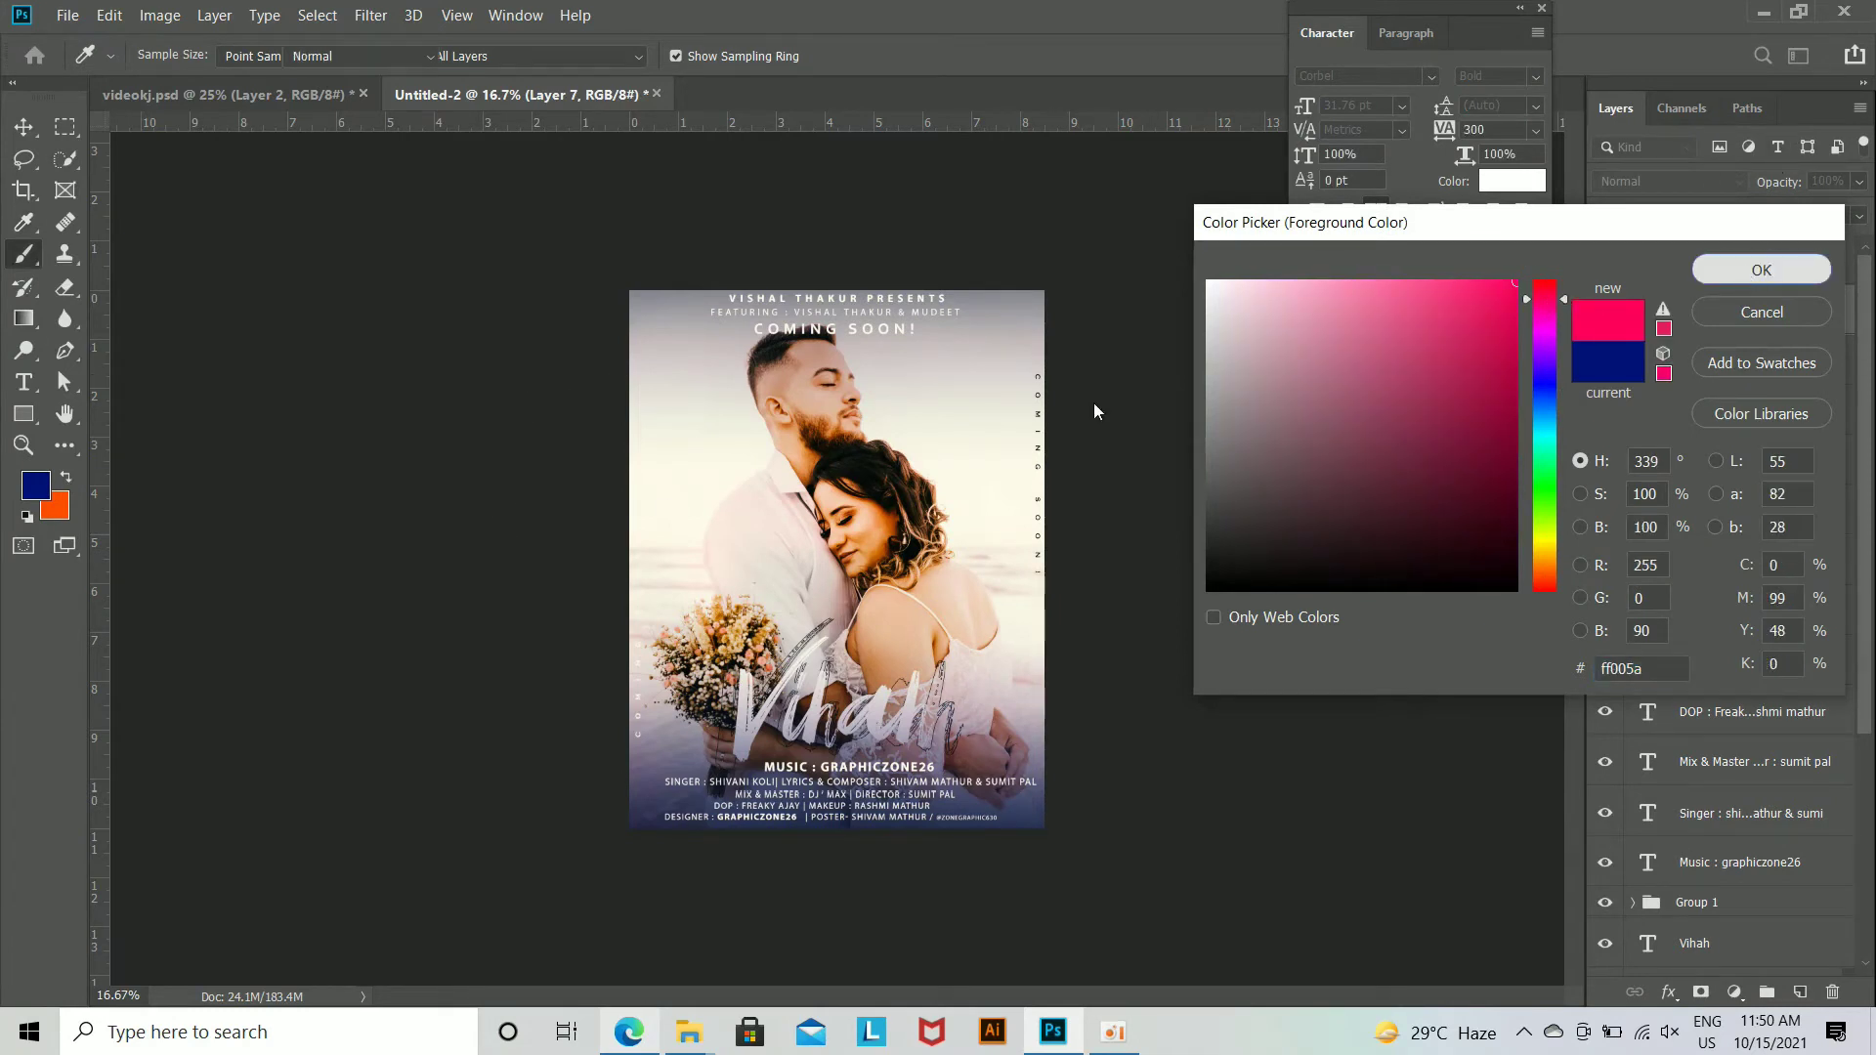
{"action": "left_click_drag", "start_coordinate": [621, 258], "coordinate": [702, 892]}
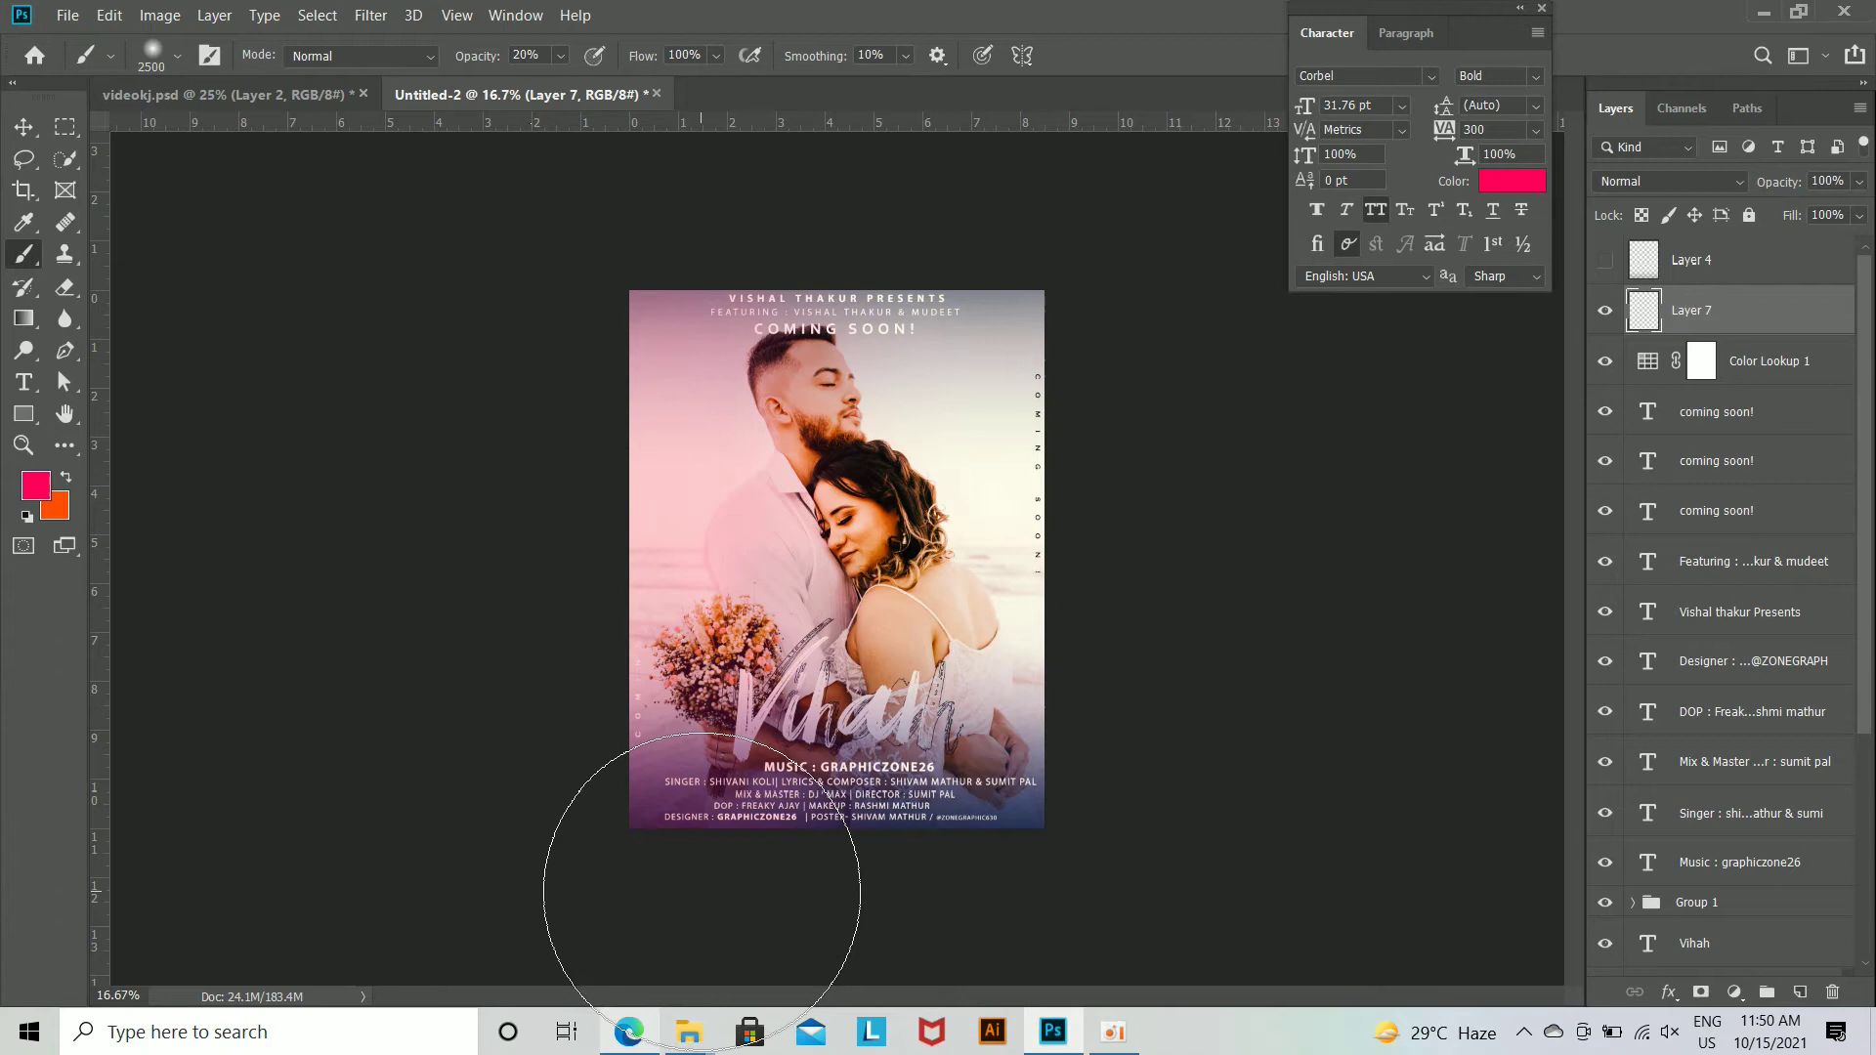
{"action": "key", "text": "ctrl+plus"}
{"action": "key", "text": "ctrl+minus"}
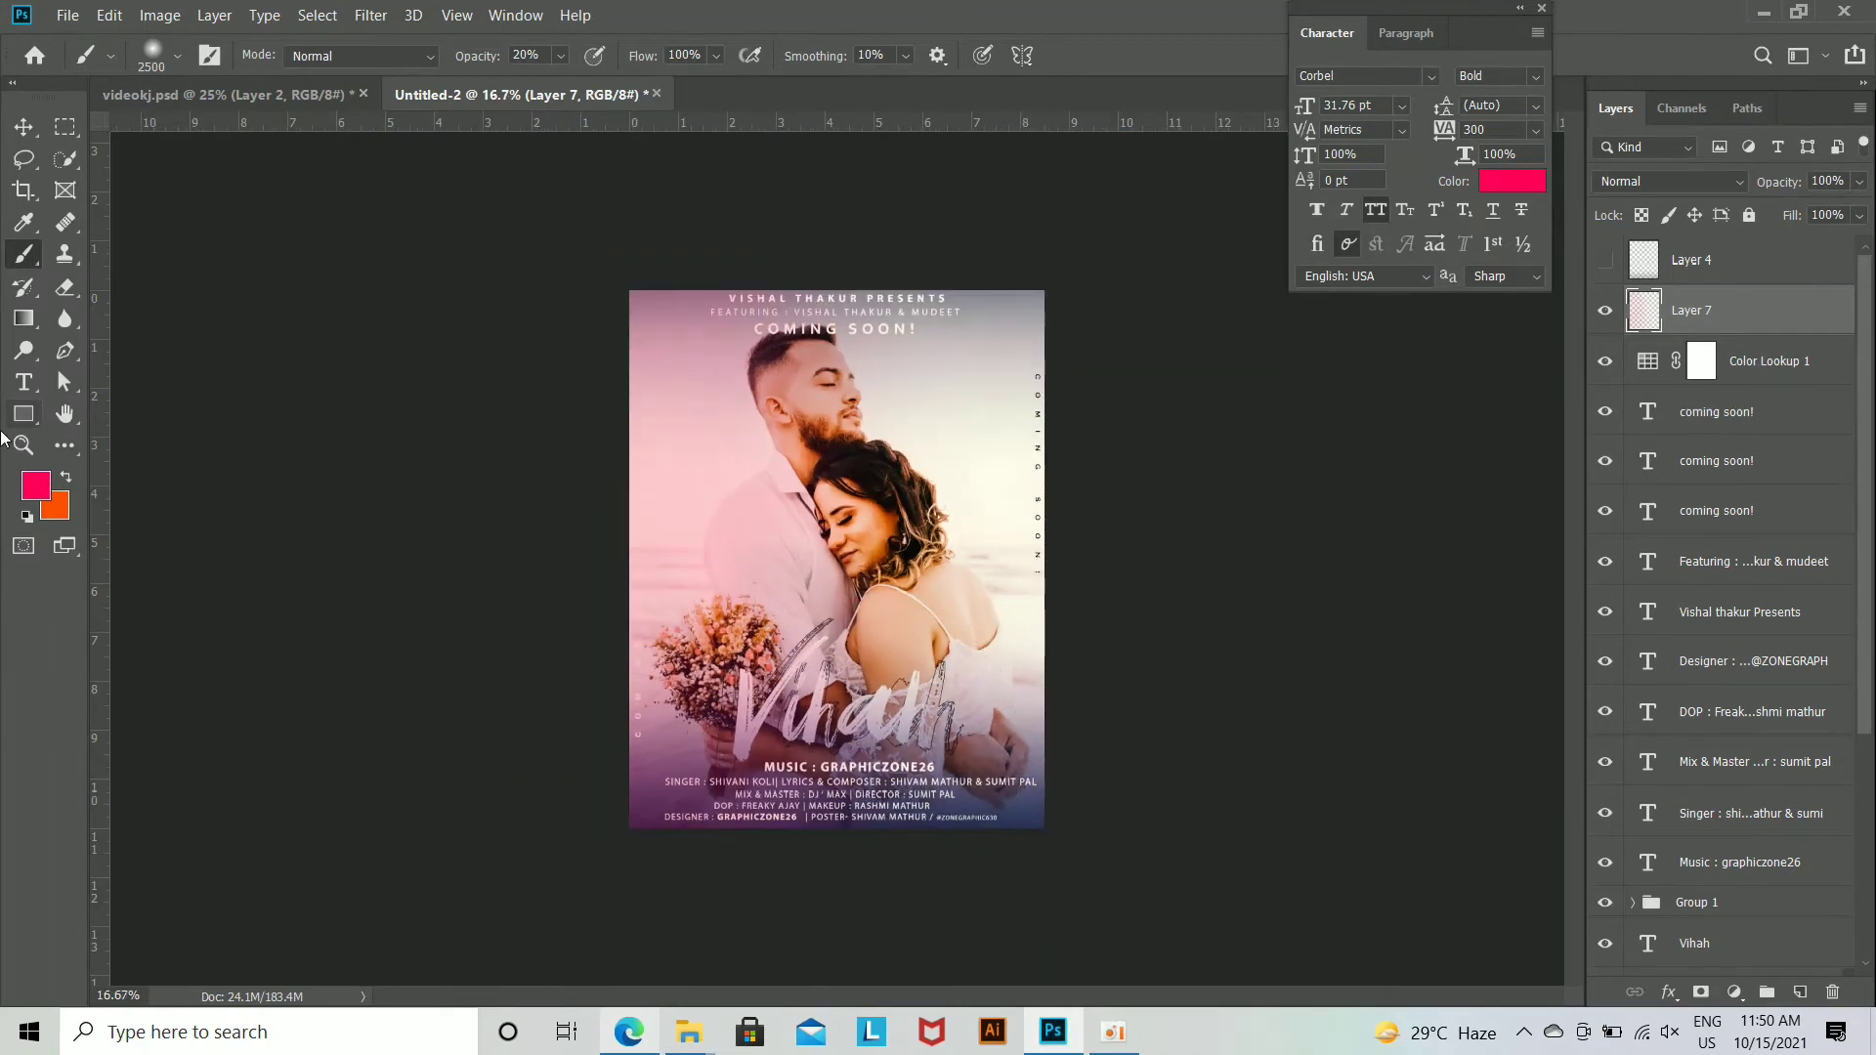
Step: On another new layer, brush blue (000cff) at 20% opacity down the poster's right side
{"action": "left_click", "coordinate": [36, 485]}
{"action": "left_click", "coordinate": [1536, 388]}
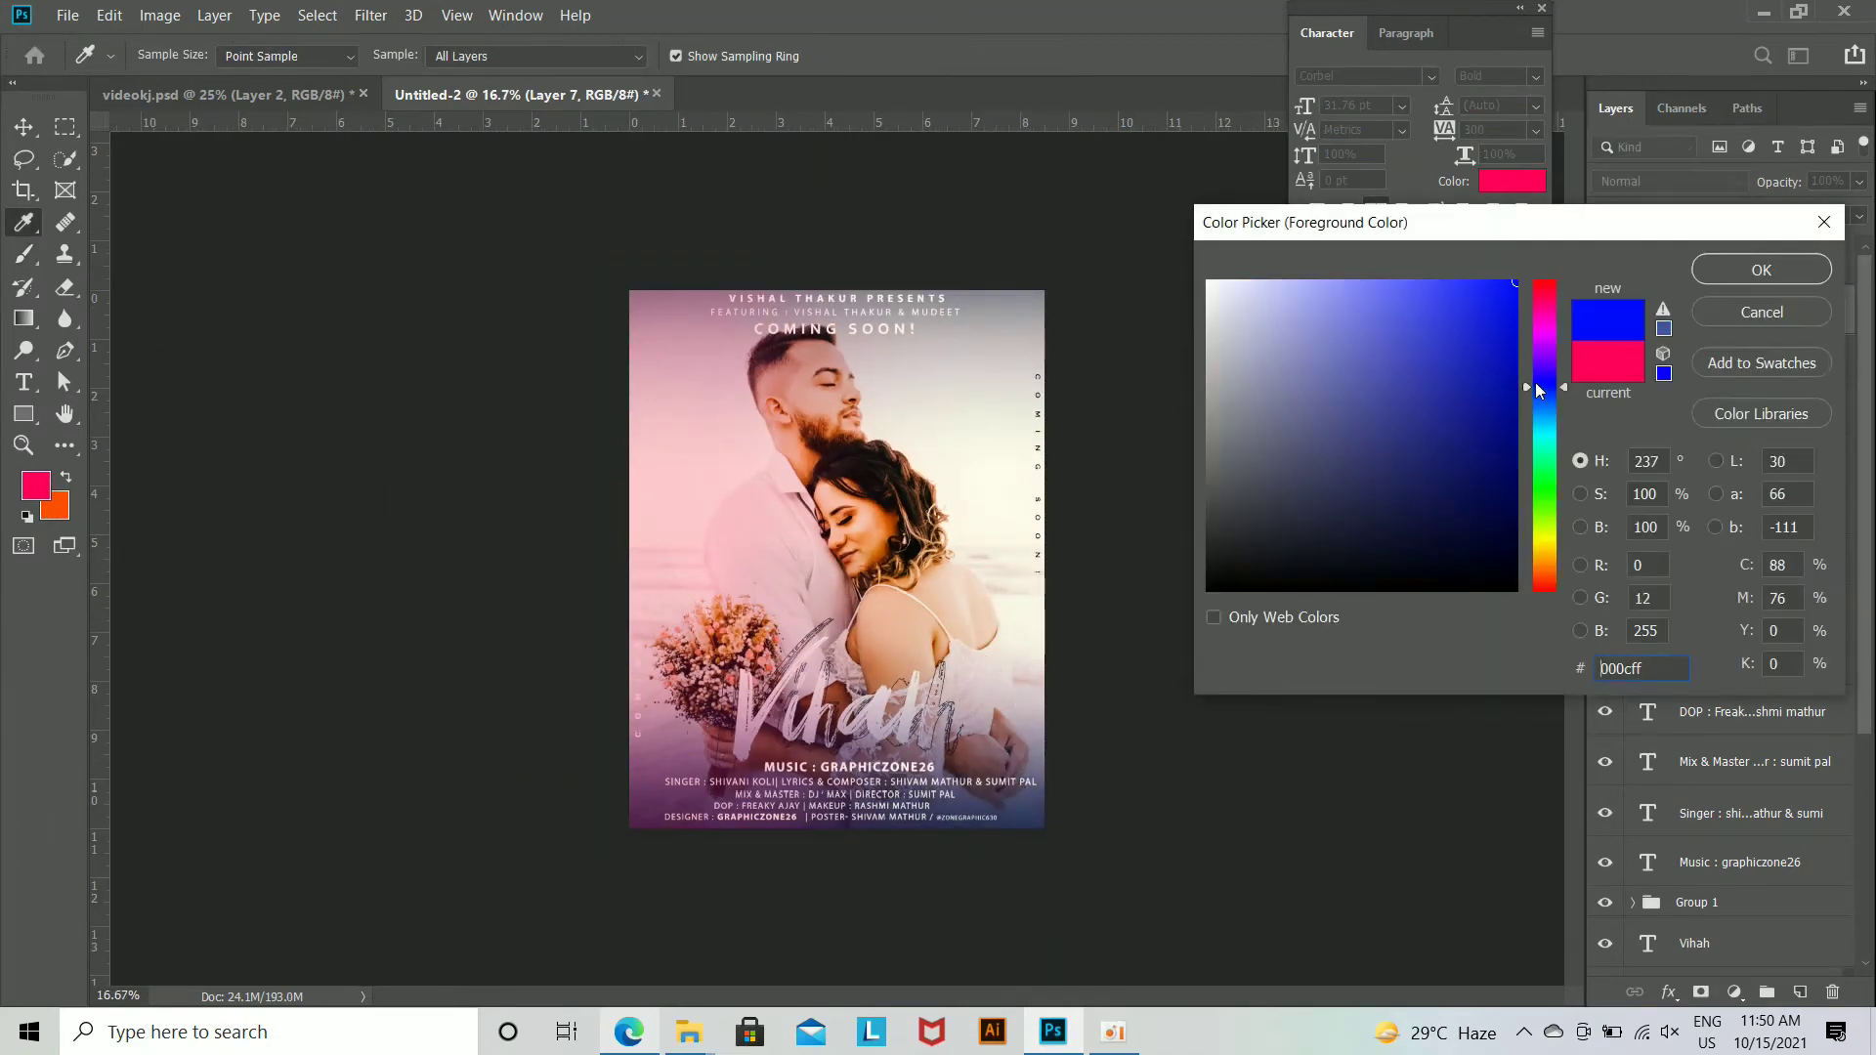
{"action": "left_click", "coordinate": [1755, 272]}
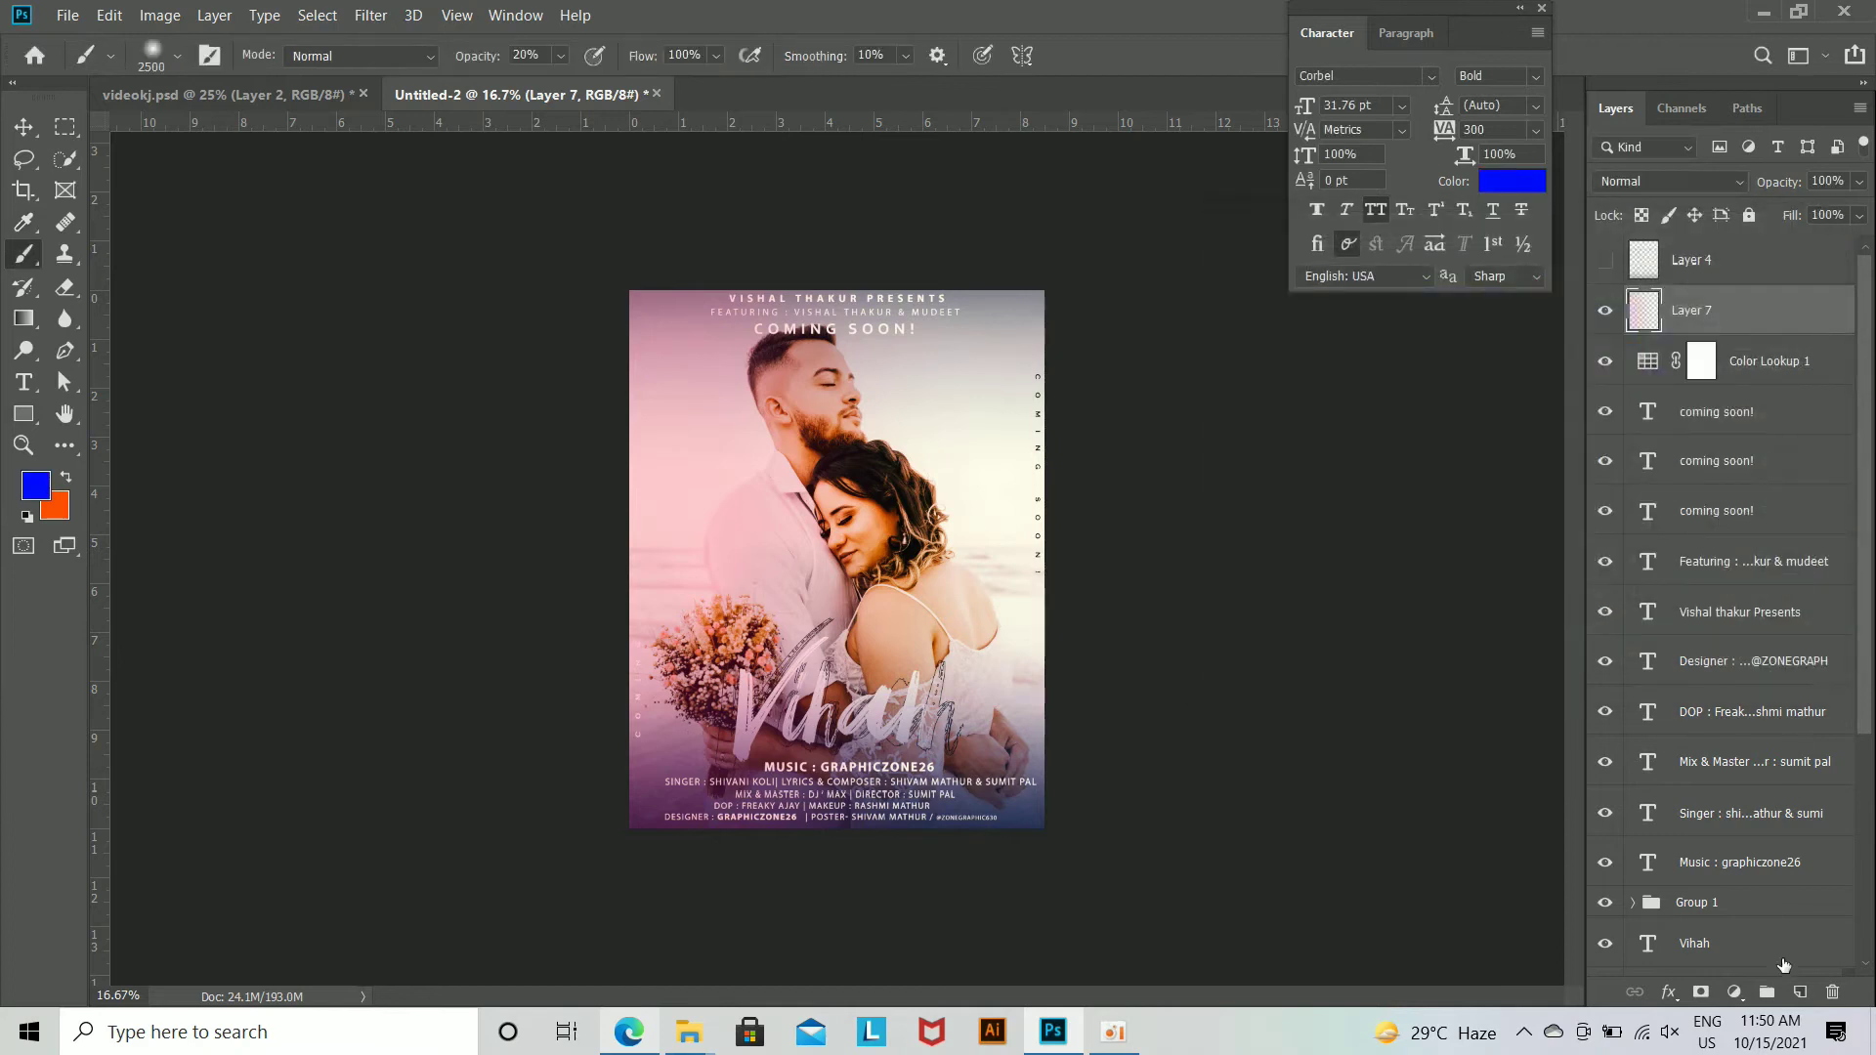
{"action": "left_click", "coordinate": [1799, 992]}
{"action": "mouse_move", "coordinate": [1006, 314]}
{"action": "left_mouse_down"}
{"action": "mouse_move", "coordinate": [1019, 589]}
{"action": "mouse_move", "coordinate": [1090, 874]}
{"action": "left_mouse_up"}
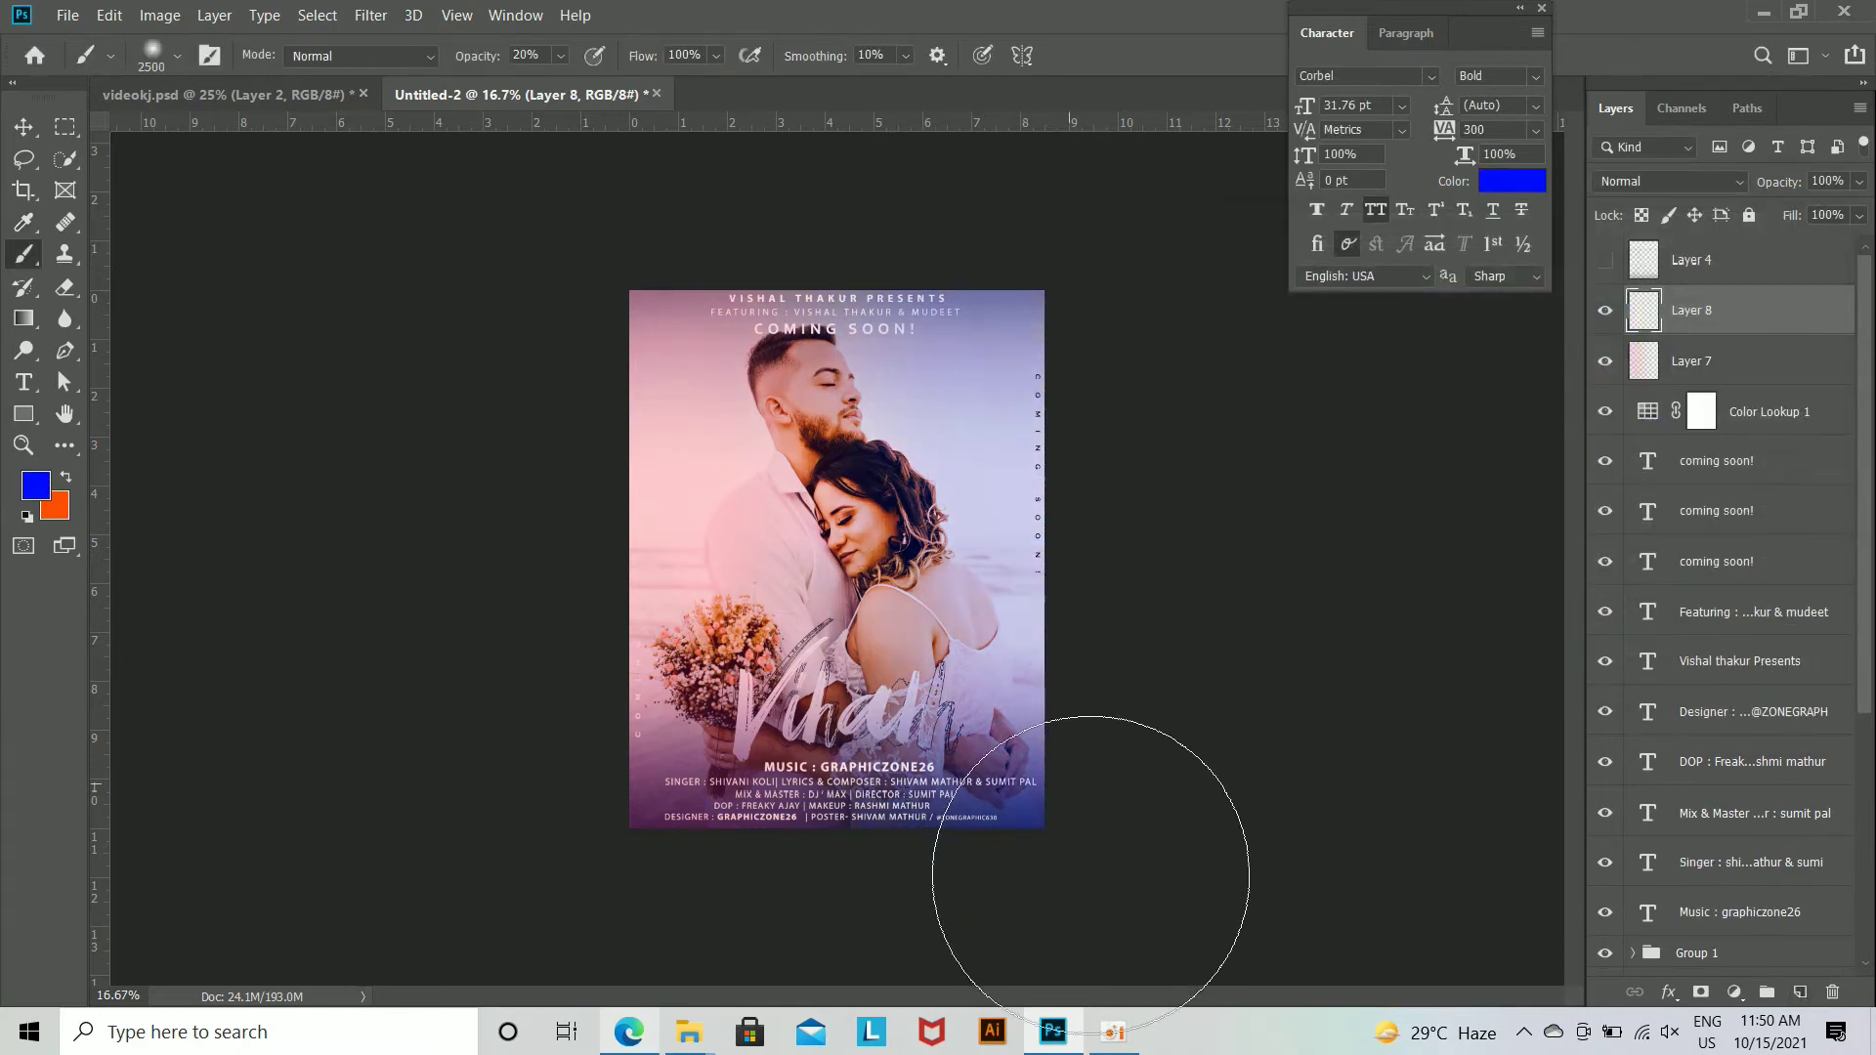
{"action": "key", "text": "ctrl+plus"}
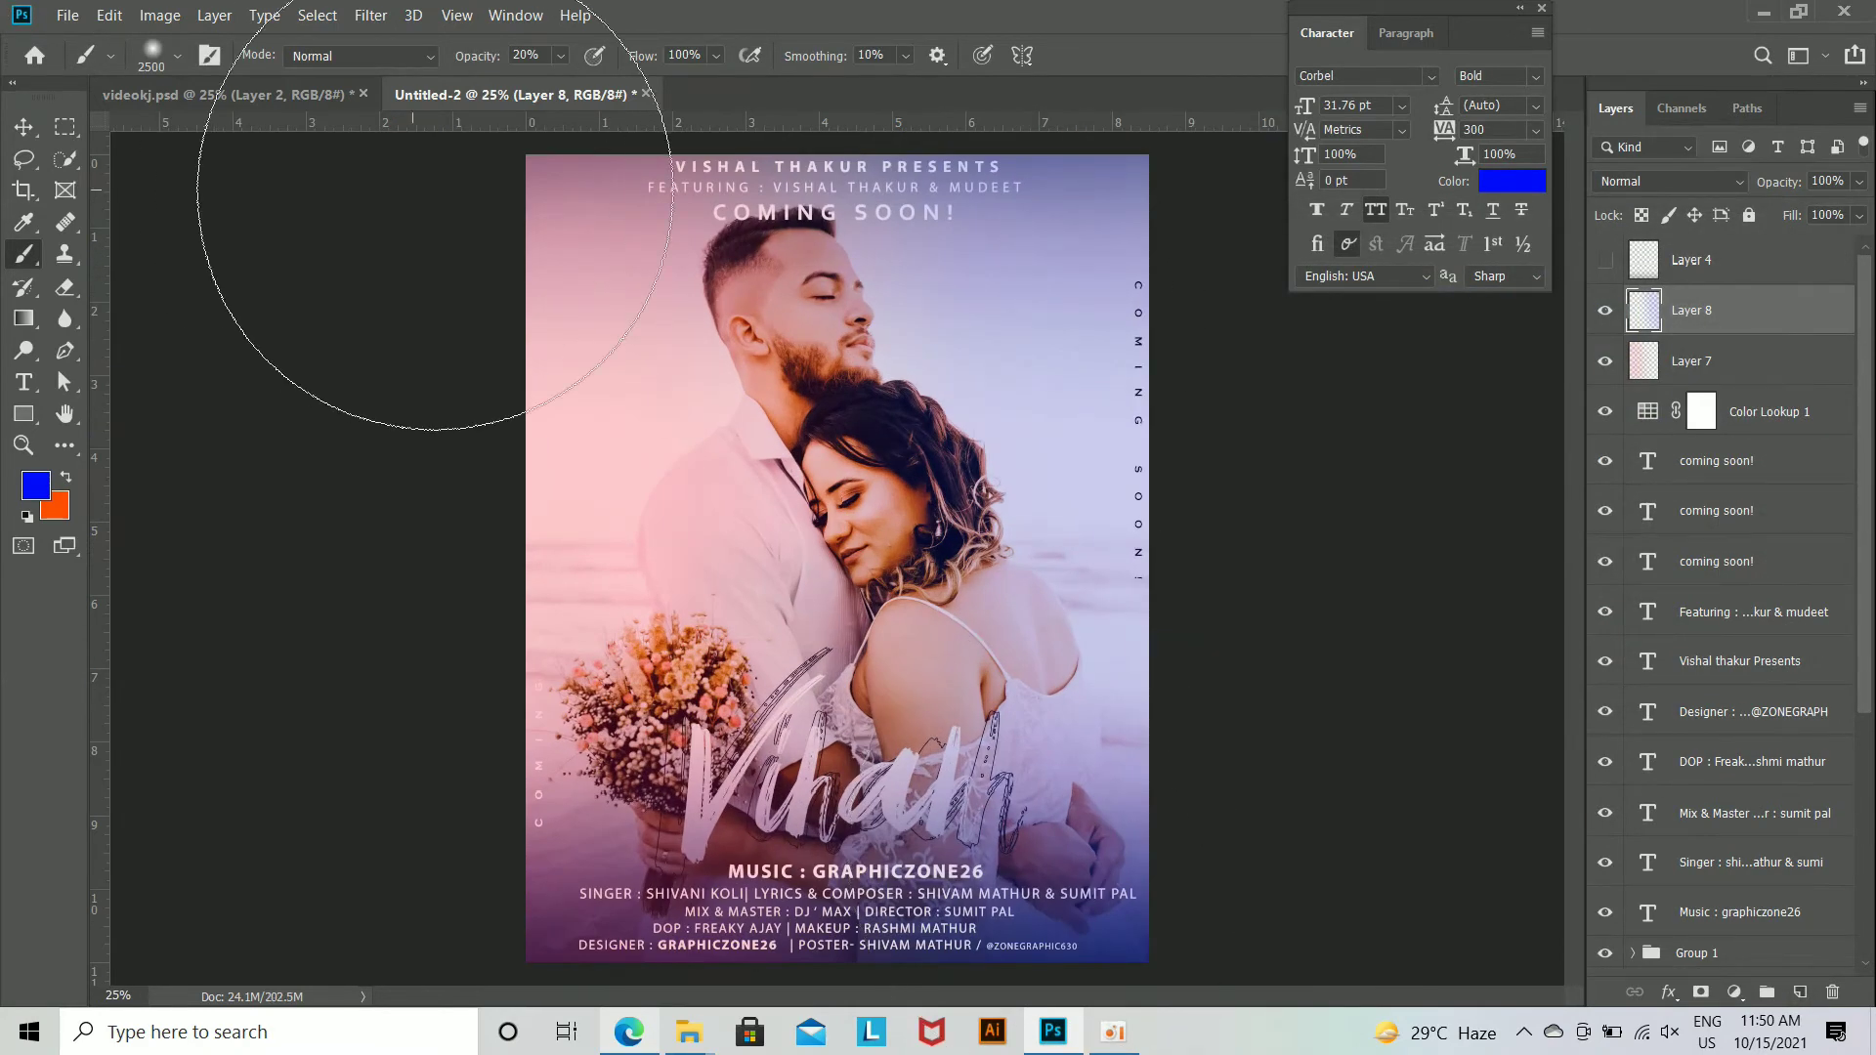
Step: Move Layer 7 and Layer 8 down into Group 1, and place both Vihah text layers above the Music text layer
{"action": "left_click", "coordinate": [22, 130]}
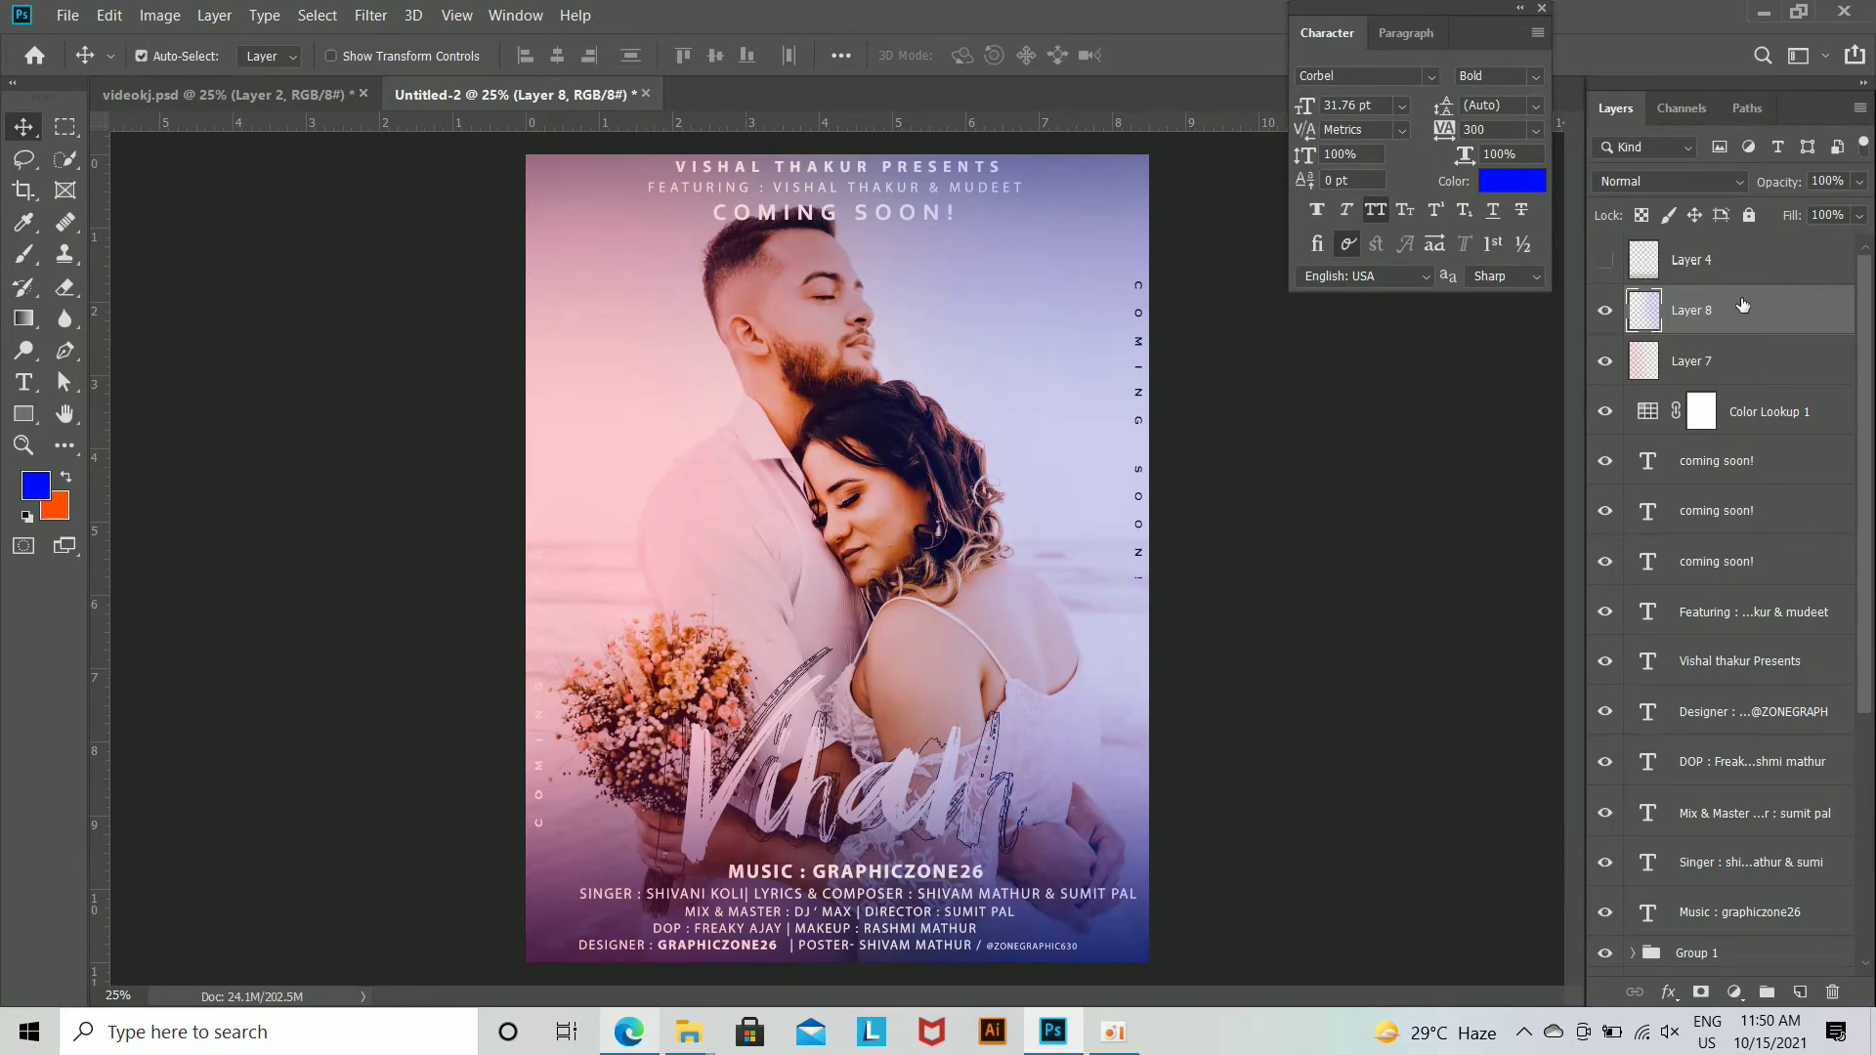
{"action": "left_click", "coordinate": [1735, 374], "text": "shift"}
{"action": "left_click_drag", "start_coordinate": [1739, 322], "coordinate": [1758, 739]}
{"action": "scroll", "coordinate": [1771, 672], "scroll_direction": "down", "scroll_amount": 3}
{"action": "left_click_drag", "start_coordinate": [1769, 658], "coordinate": [1764, 863]}
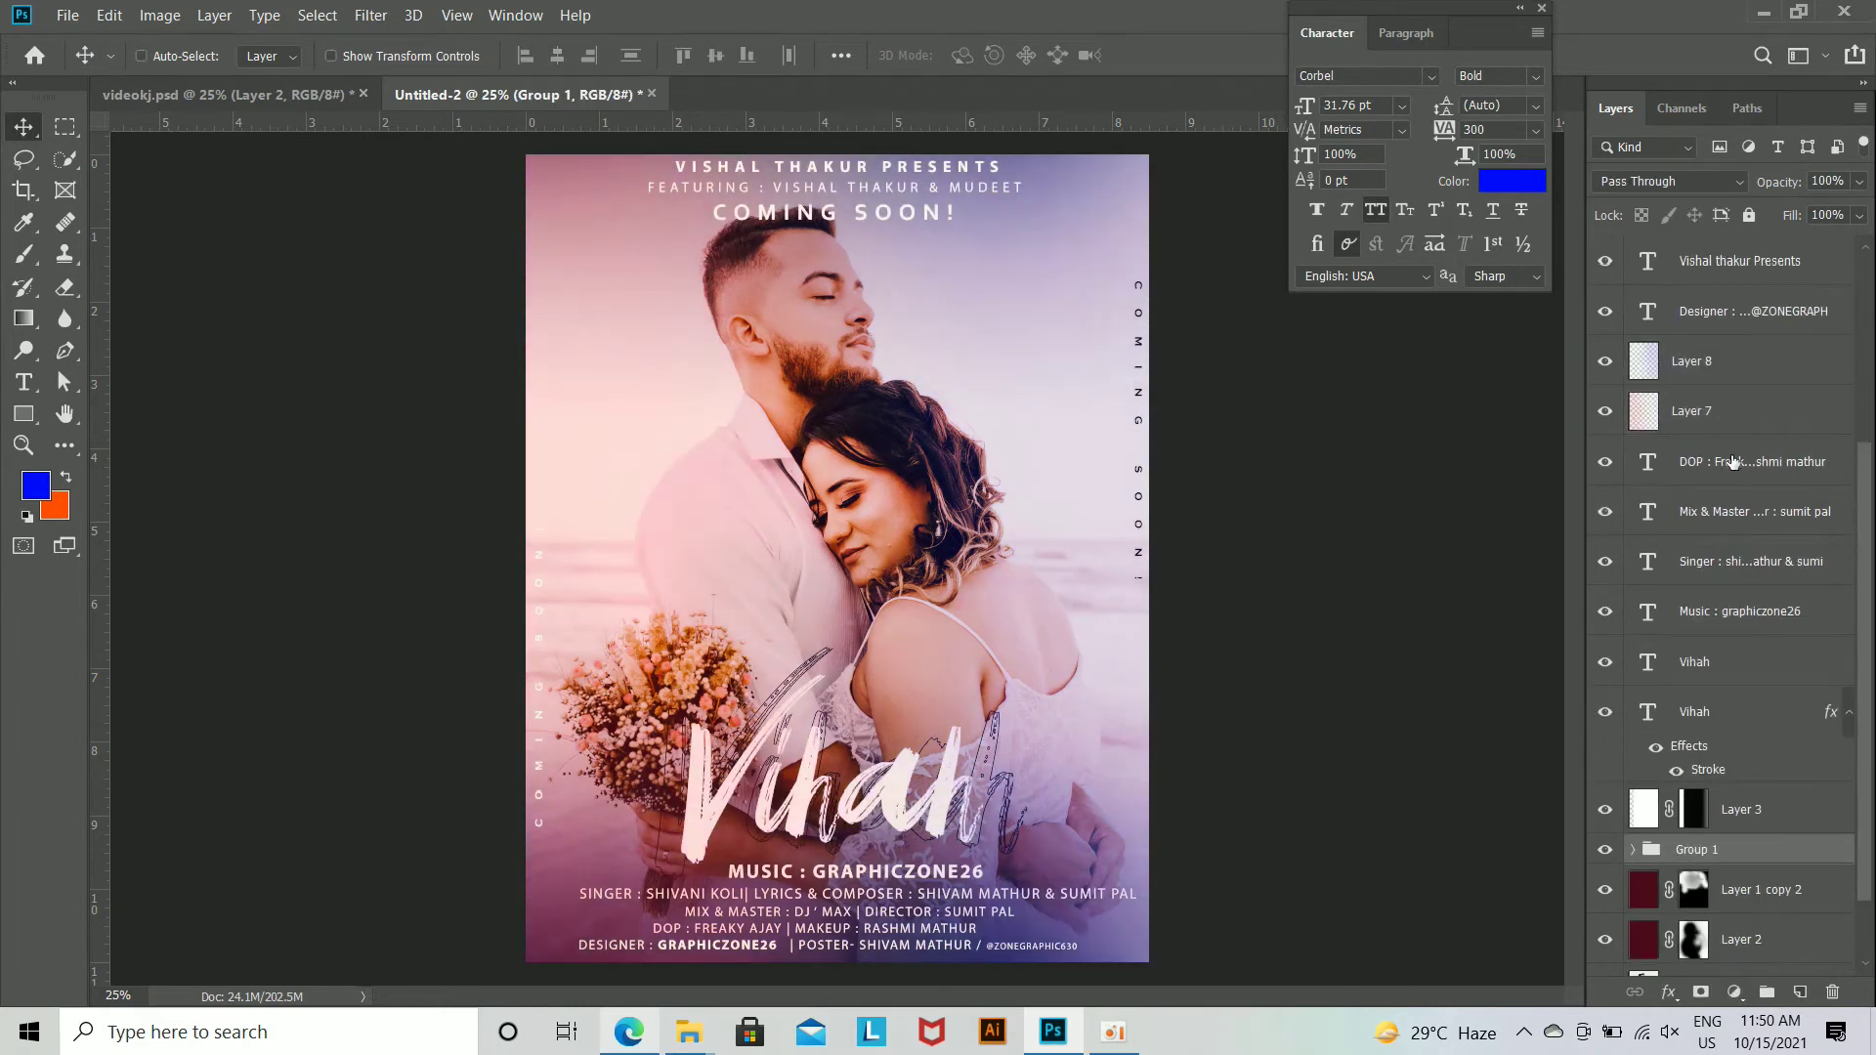
{"action": "key", "text": "ctrl+z"}
{"action": "left_click", "coordinate": [1744, 383]}
{"action": "left_click", "coordinate": [1750, 414], "text": "shift"}
{"action": "left_click_drag", "start_coordinate": [1750, 414], "coordinate": [1709, 510]}
{"action": "left_click", "coordinate": [1749, 672]}
{"action": "left_click", "coordinate": [1748, 617], "text": "shift"}
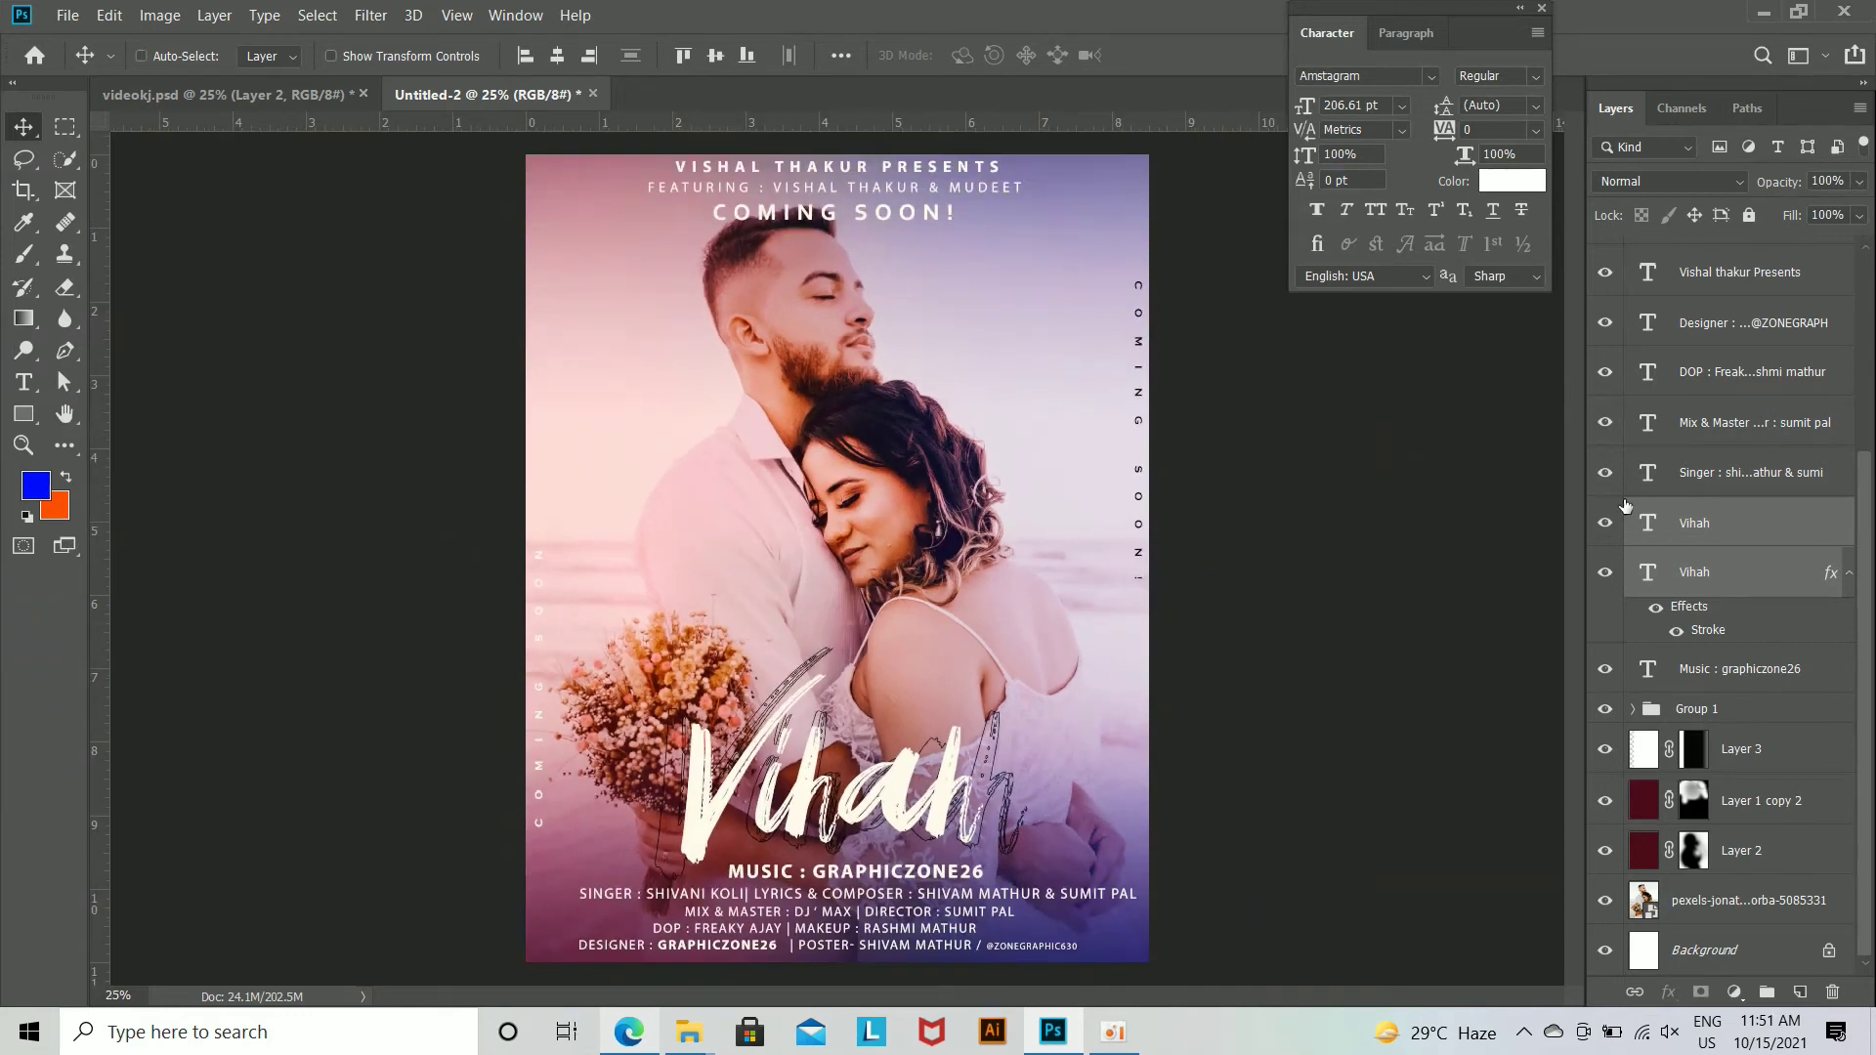
Step: Try a bright yellow text colour on the upper Vihah text layer, and undo it
{"action": "left_click", "coordinate": [1725, 527]}
{"action": "left_click", "coordinate": [1513, 181]}
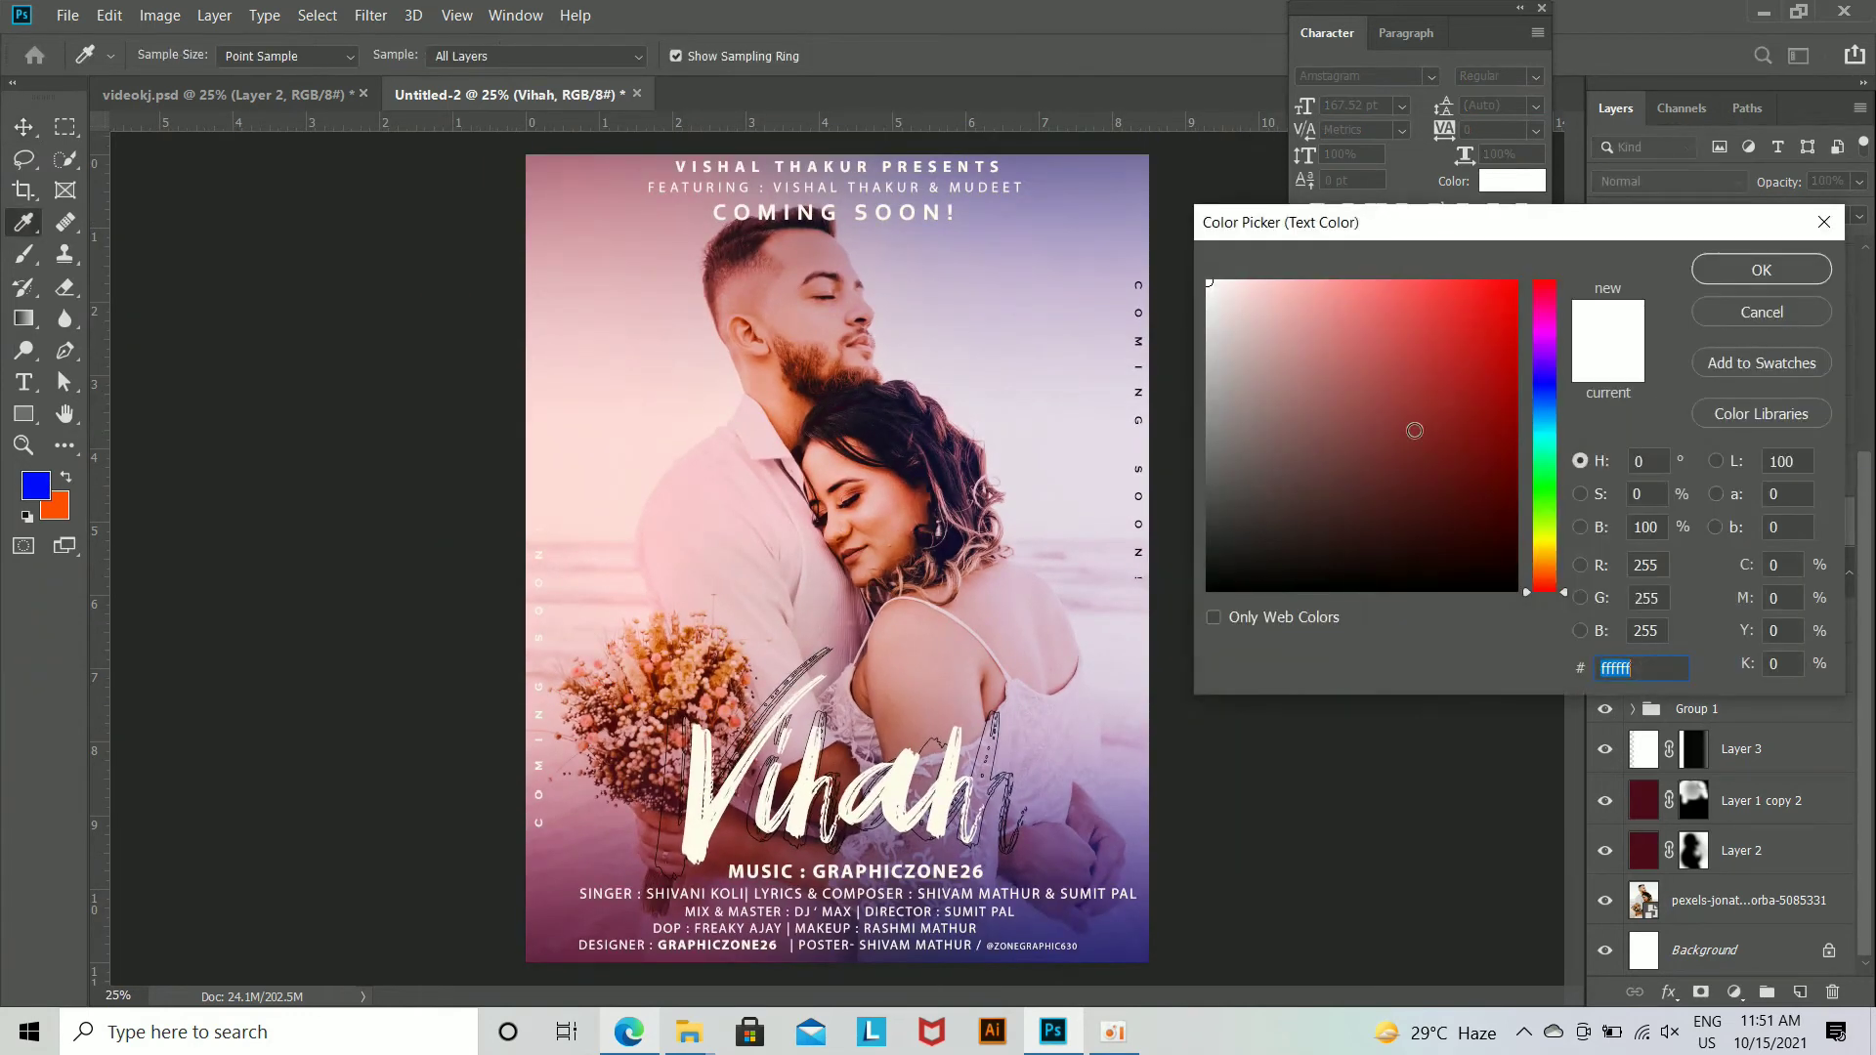
{"action": "left_click", "coordinate": [1505, 333]}
{"action": "left_click", "coordinate": [1548, 540]}
{"action": "left_click", "coordinate": [1514, 284]}
{"action": "left_click", "coordinate": [1729, 275]}
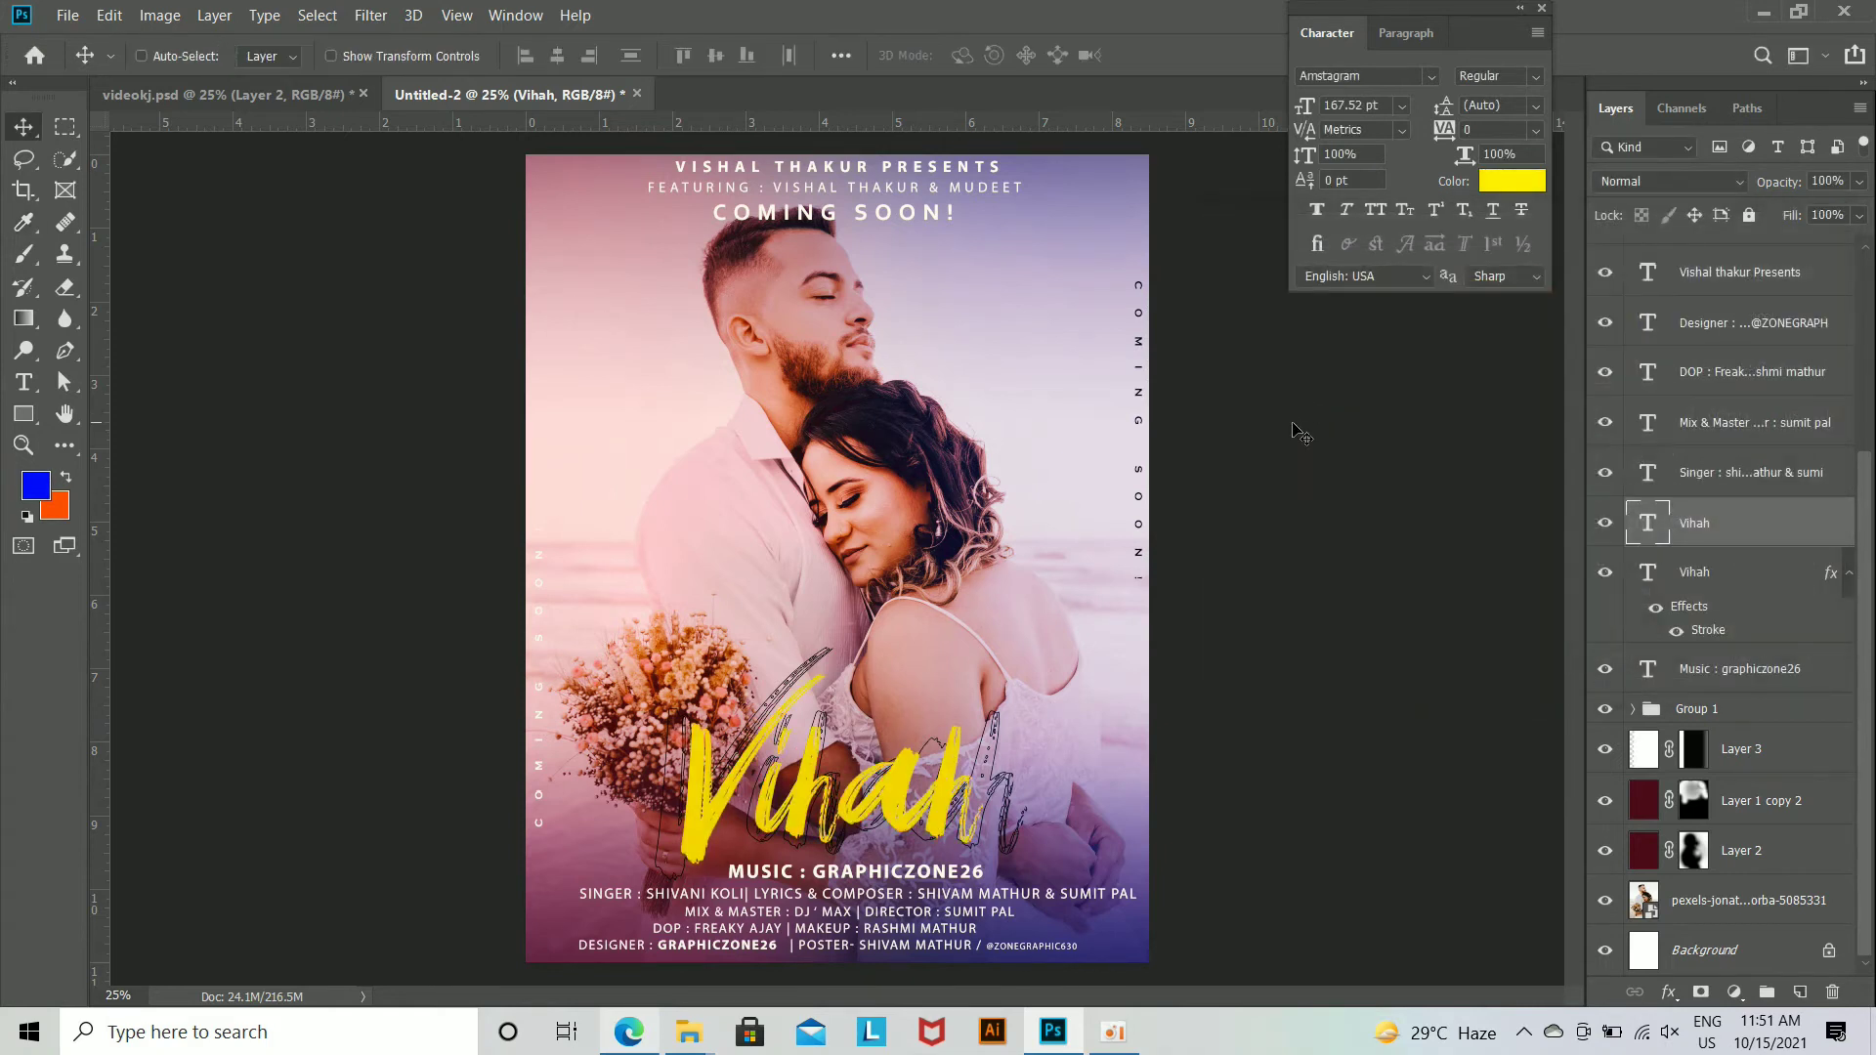
{"action": "key", "text": "ctrl+z"}
{"action": "key", "text": "ctrl+plus"}
{"action": "key", "text": "ctrl+minus"}
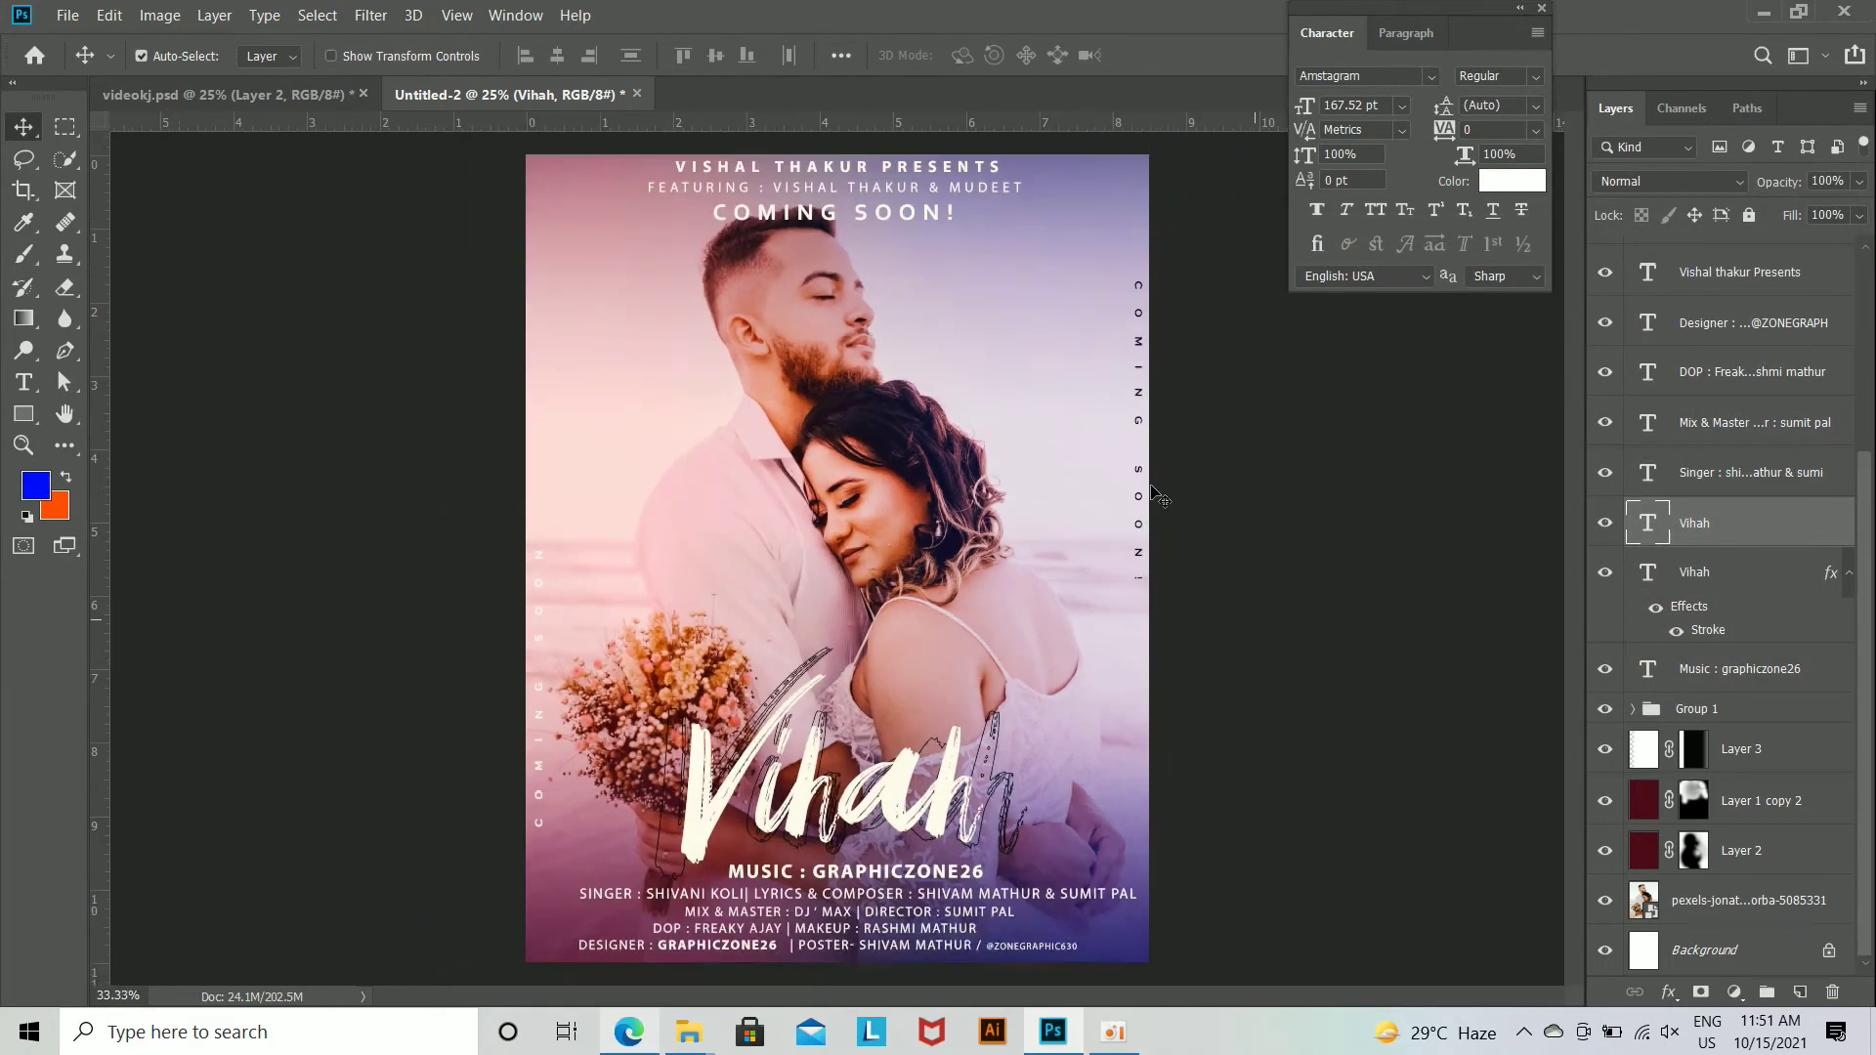
Step: Select the upper coming soon! heading, Featuring and Presents text layers together
{"action": "scroll", "coordinate": [1720, 422], "scroll_direction": "up", "scroll_amount": 5}
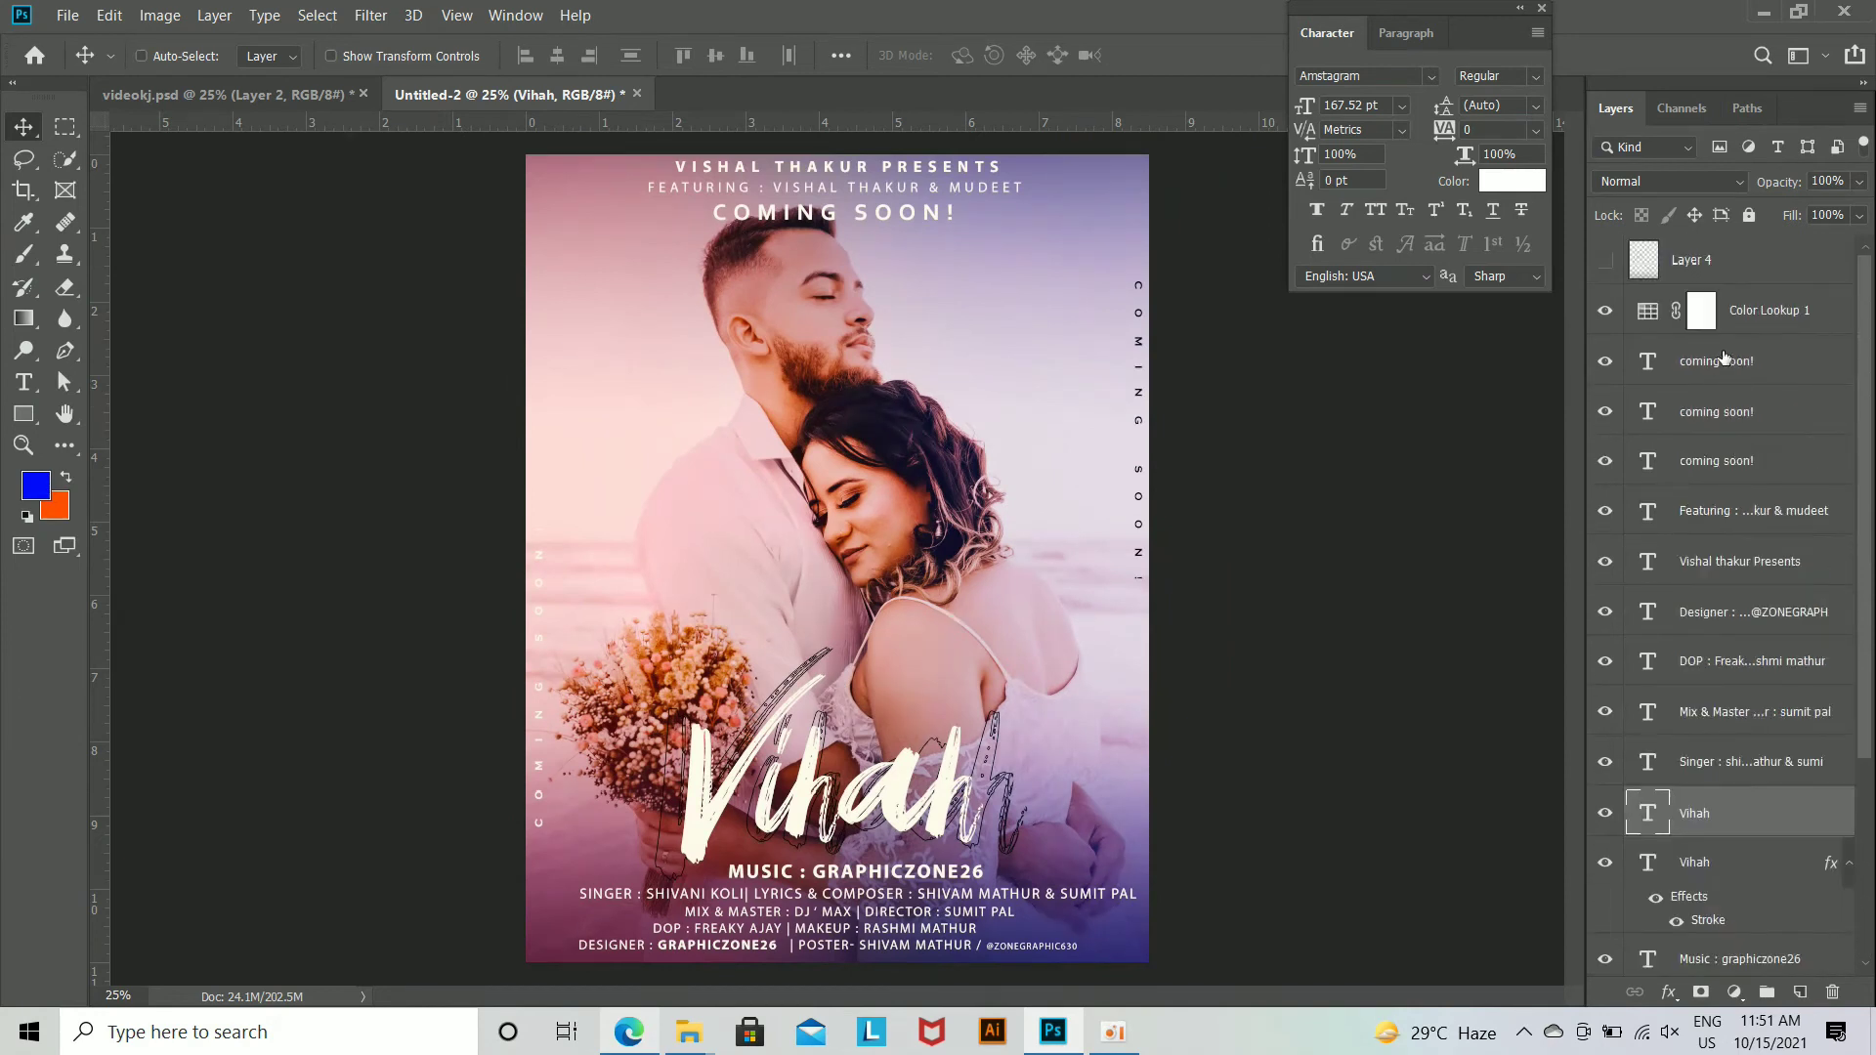
{"action": "left_click", "coordinate": [1731, 366]}
{"action": "left_click", "coordinate": [1756, 511], "text": "ctrl"}
{"action": "left_click", "coordinate": [1739, 561], "text": "ctrl"}
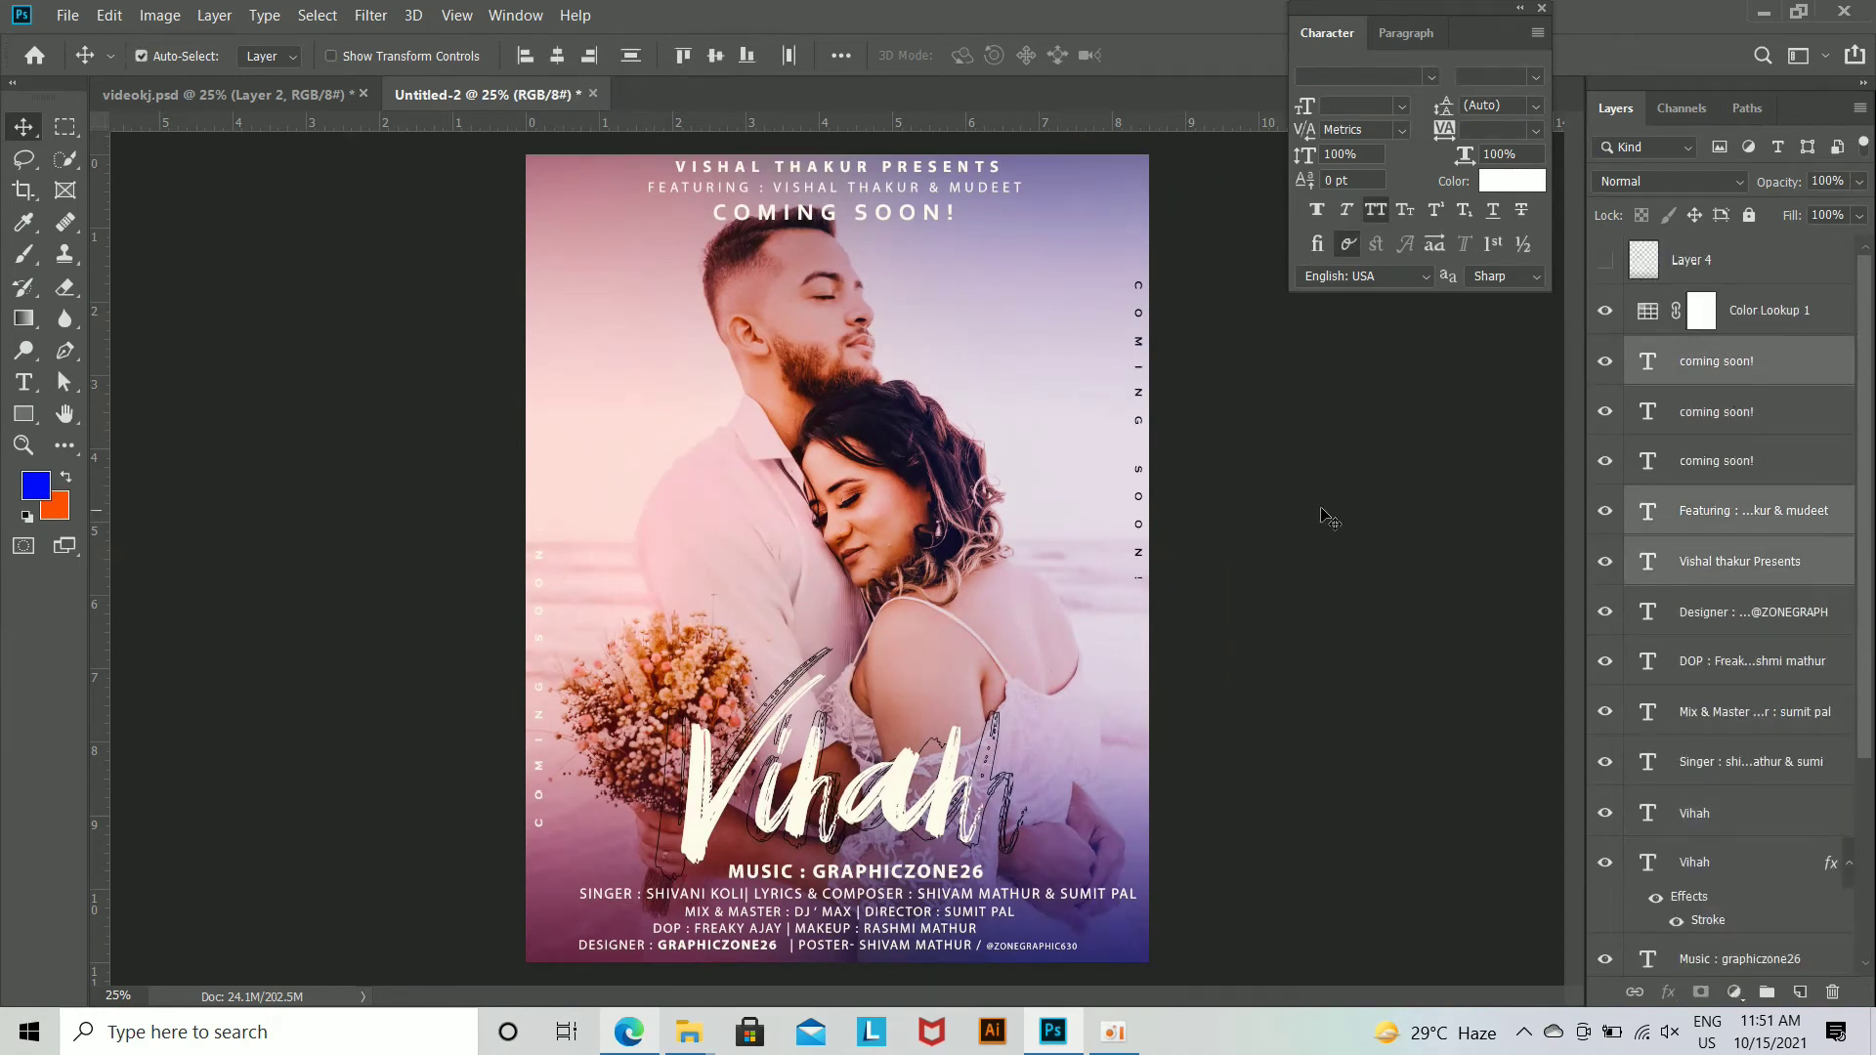
{"action": "key", "text": "ctrl+t"}
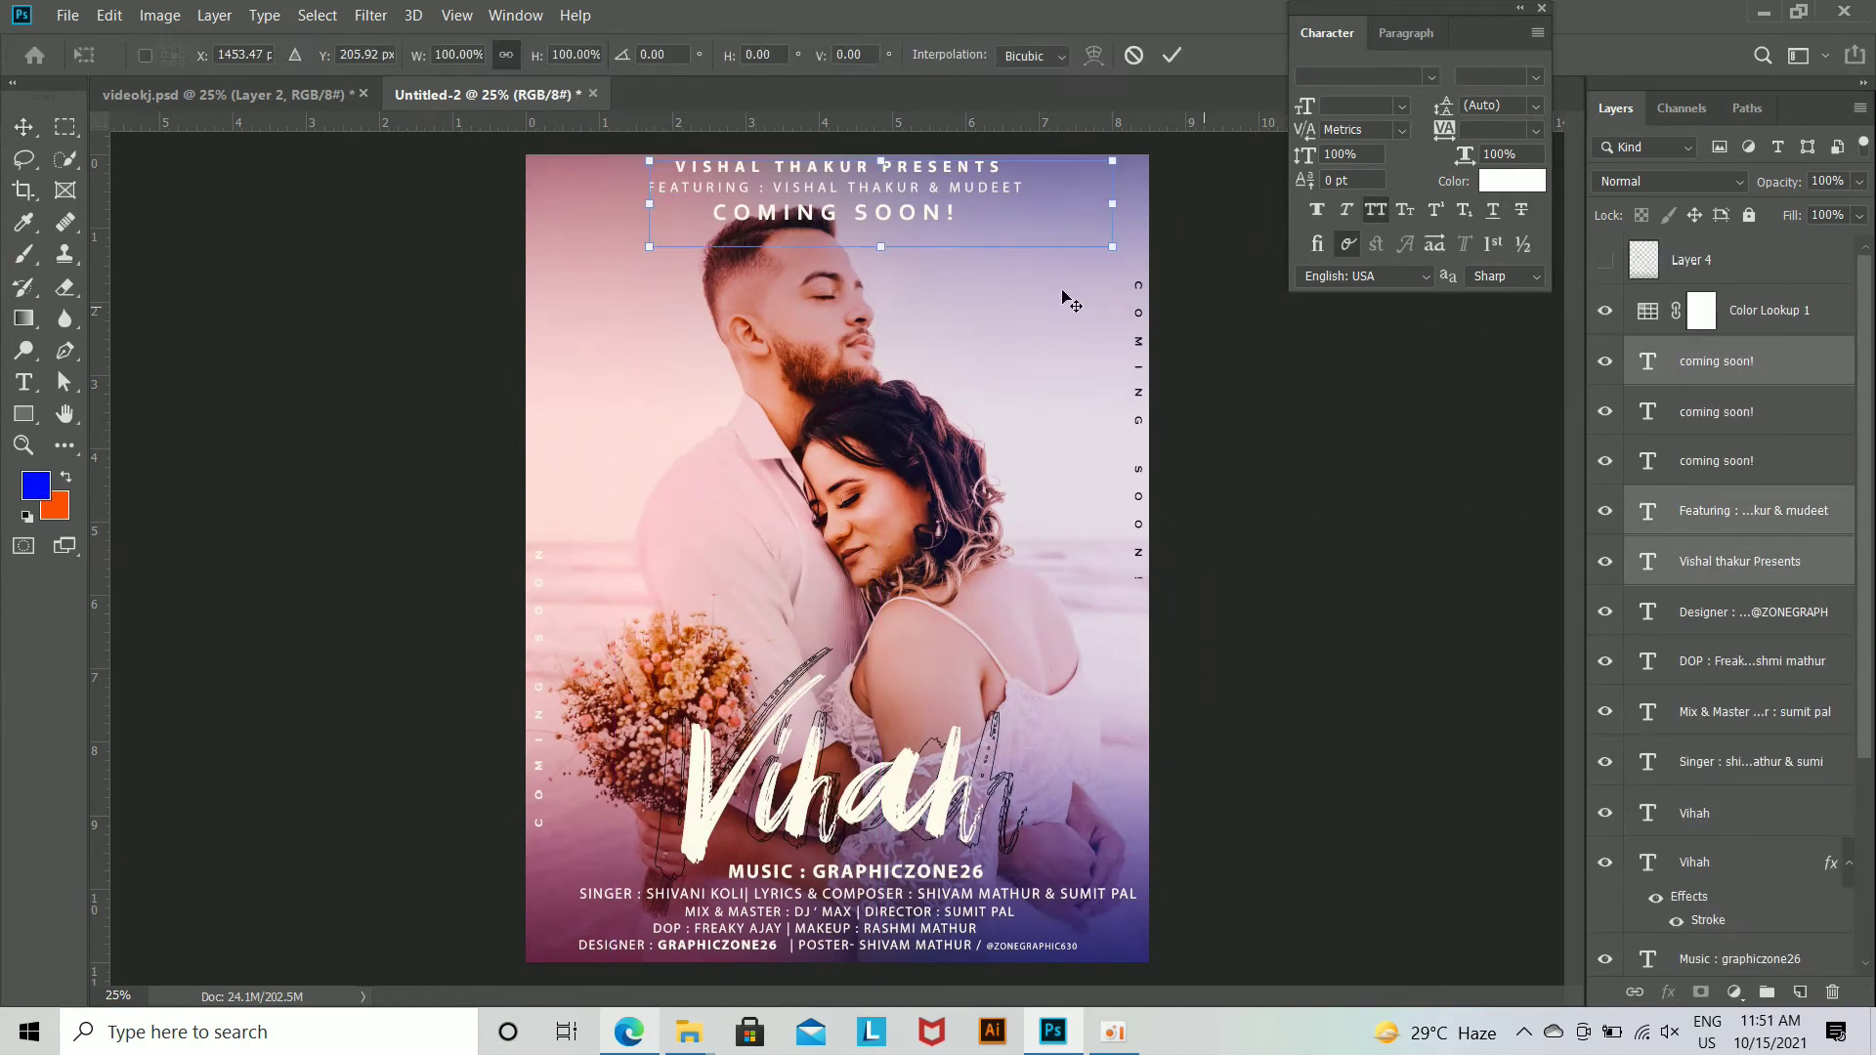
{"action": "left_click_drag", "start_coordinate": [1120, 252], "coordinate": [1101, 246]}
{"action": "key", "text": "Escape"}
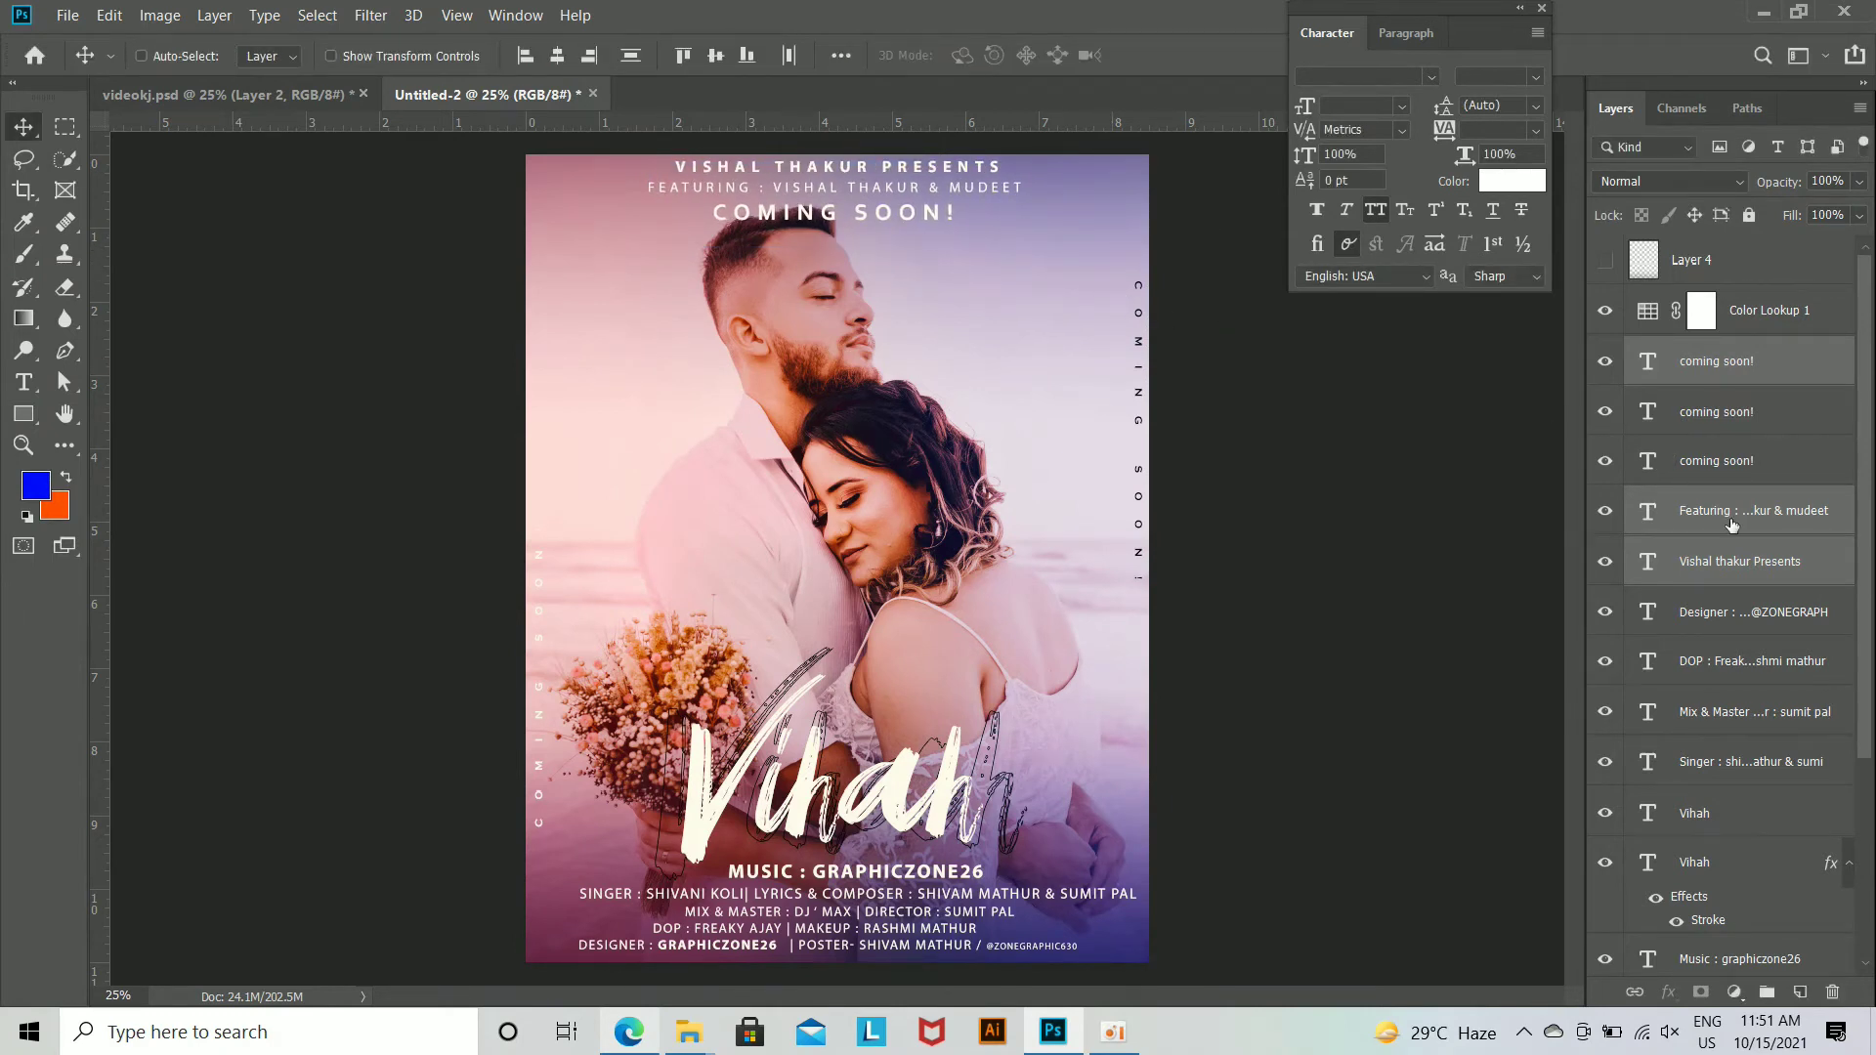
Step: Add the pexels photo layer to the selected heading layers and align their horizontal centres
{"action": "scroll", "coordinate": [1731, 526], "scroll_direction": "down", "scroll_amount": 5}
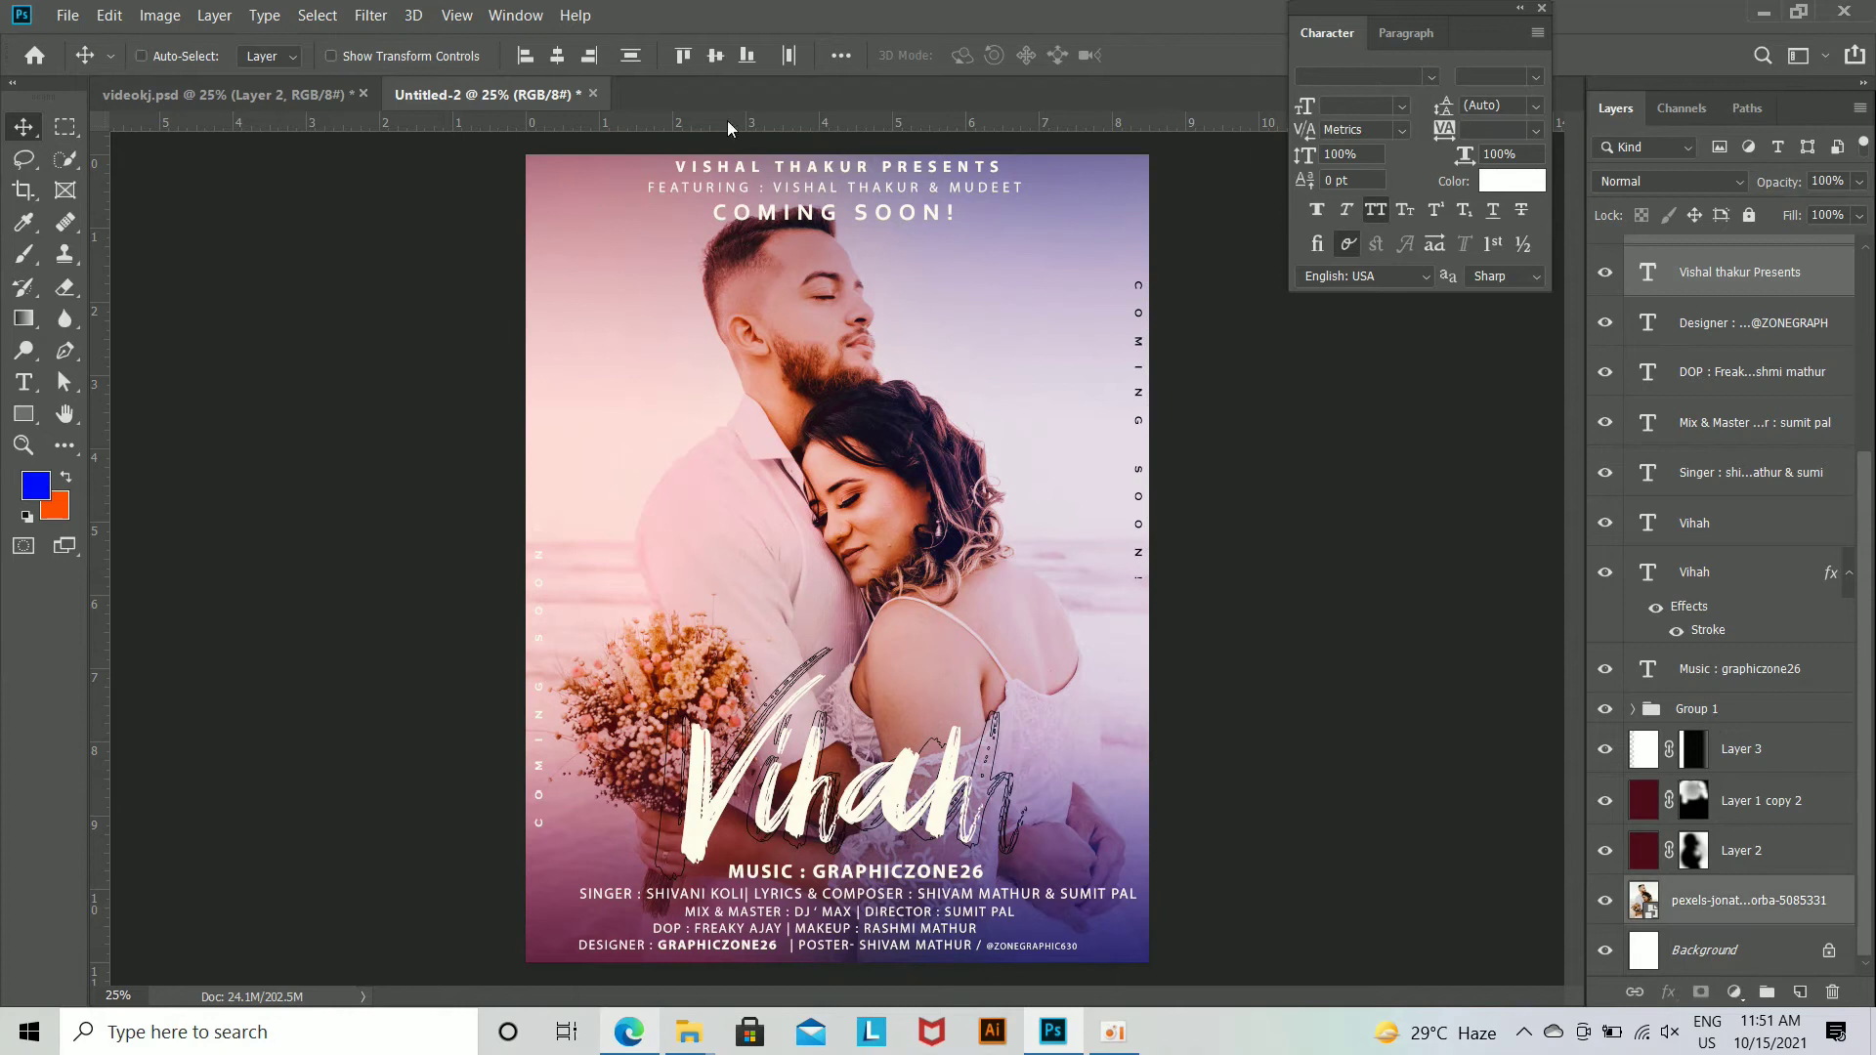
{"action": "left_click", "coordinate": [557, 56]}
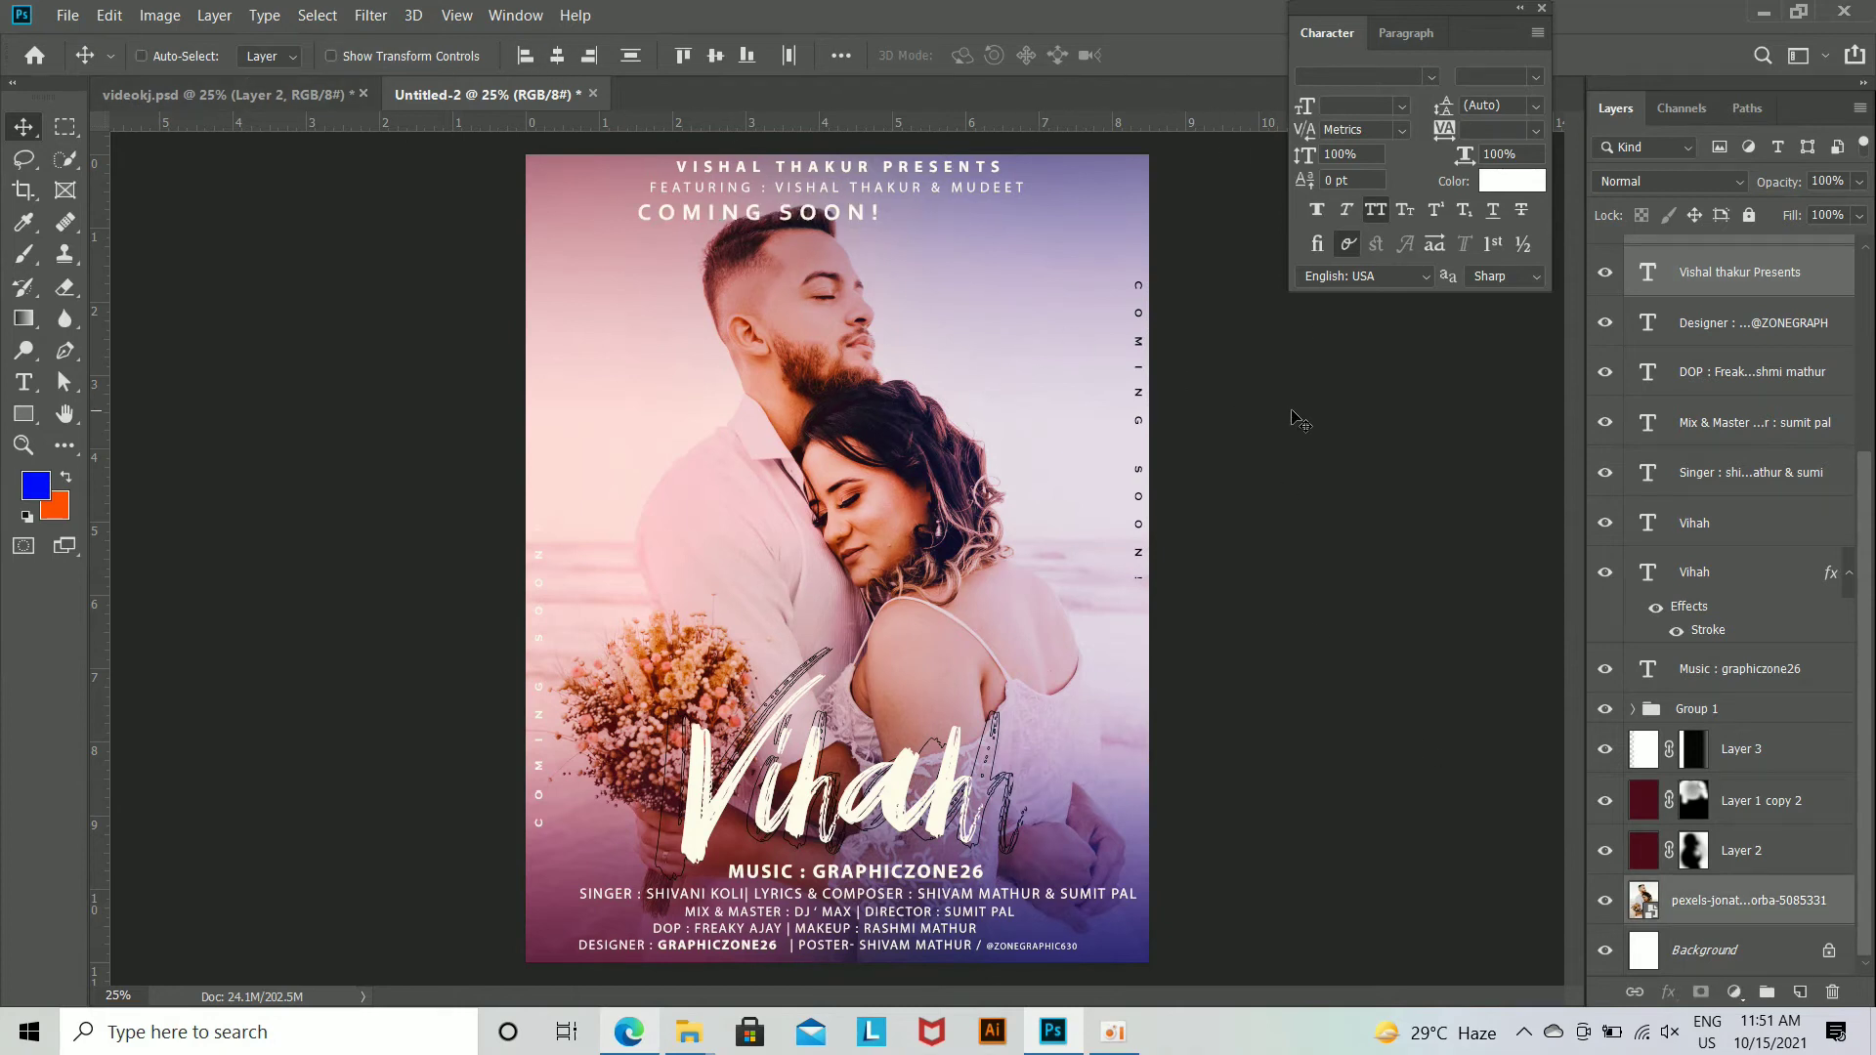
Step: Nudge the coming soon! heading above the man's head to the right, beneath the Featuring line
{"action": "scroll", "coordinate": [1717, 340], "scroll_direction": "up", "scroll_amount": 4}
{"action": "left_click", "coordinate": [1733, 275]}
{"action": "key", "text": "Right"}
{"action": "key", "text": "Right"}
{"action": "key", "text": "Right"}
{"action": "key", "text": "Right"}
{"action": "key", "text": "Right"}
{"action": "key", "text": "Right"}
{"action": "key", "text": "Right"}
{"action": "key", "text": "Right"}
{"action": "key", "text": "shift+Right"}
{"action": "key", "text": "shift+Right"}
{"action": "key", "text": "shift+Right"}
{"action": "key", "text": "shift+Right"}
{"action": "key", "text": "shift+Right"}
{"action": "key", "text": "shift+Right"}
{"action": "key", "text": "shift+Right"}
{"action": "key", "text": "shift+Right"}
{"action": "key", "text": "shift+Right"}
{"action": "key", "text": "shift+Right"}
{"action": "key", "text": "shift+Right"}
{"action": "key", "text": "shift+Right"}
{"action": "key", "text": "shift+Right"}
{"action": "key", "text": "shift+Right"}
{"action": "key", "text": "shift+Right"}
{"action": "key", "text": "shift+Right"}
{"action": "key", "text": "shift+Right"}
{"action": "key", "text": "shift+Right"}
{"action": "key", "text": "shift+Right"}
{"action": "key", "text": "shift+Right"}
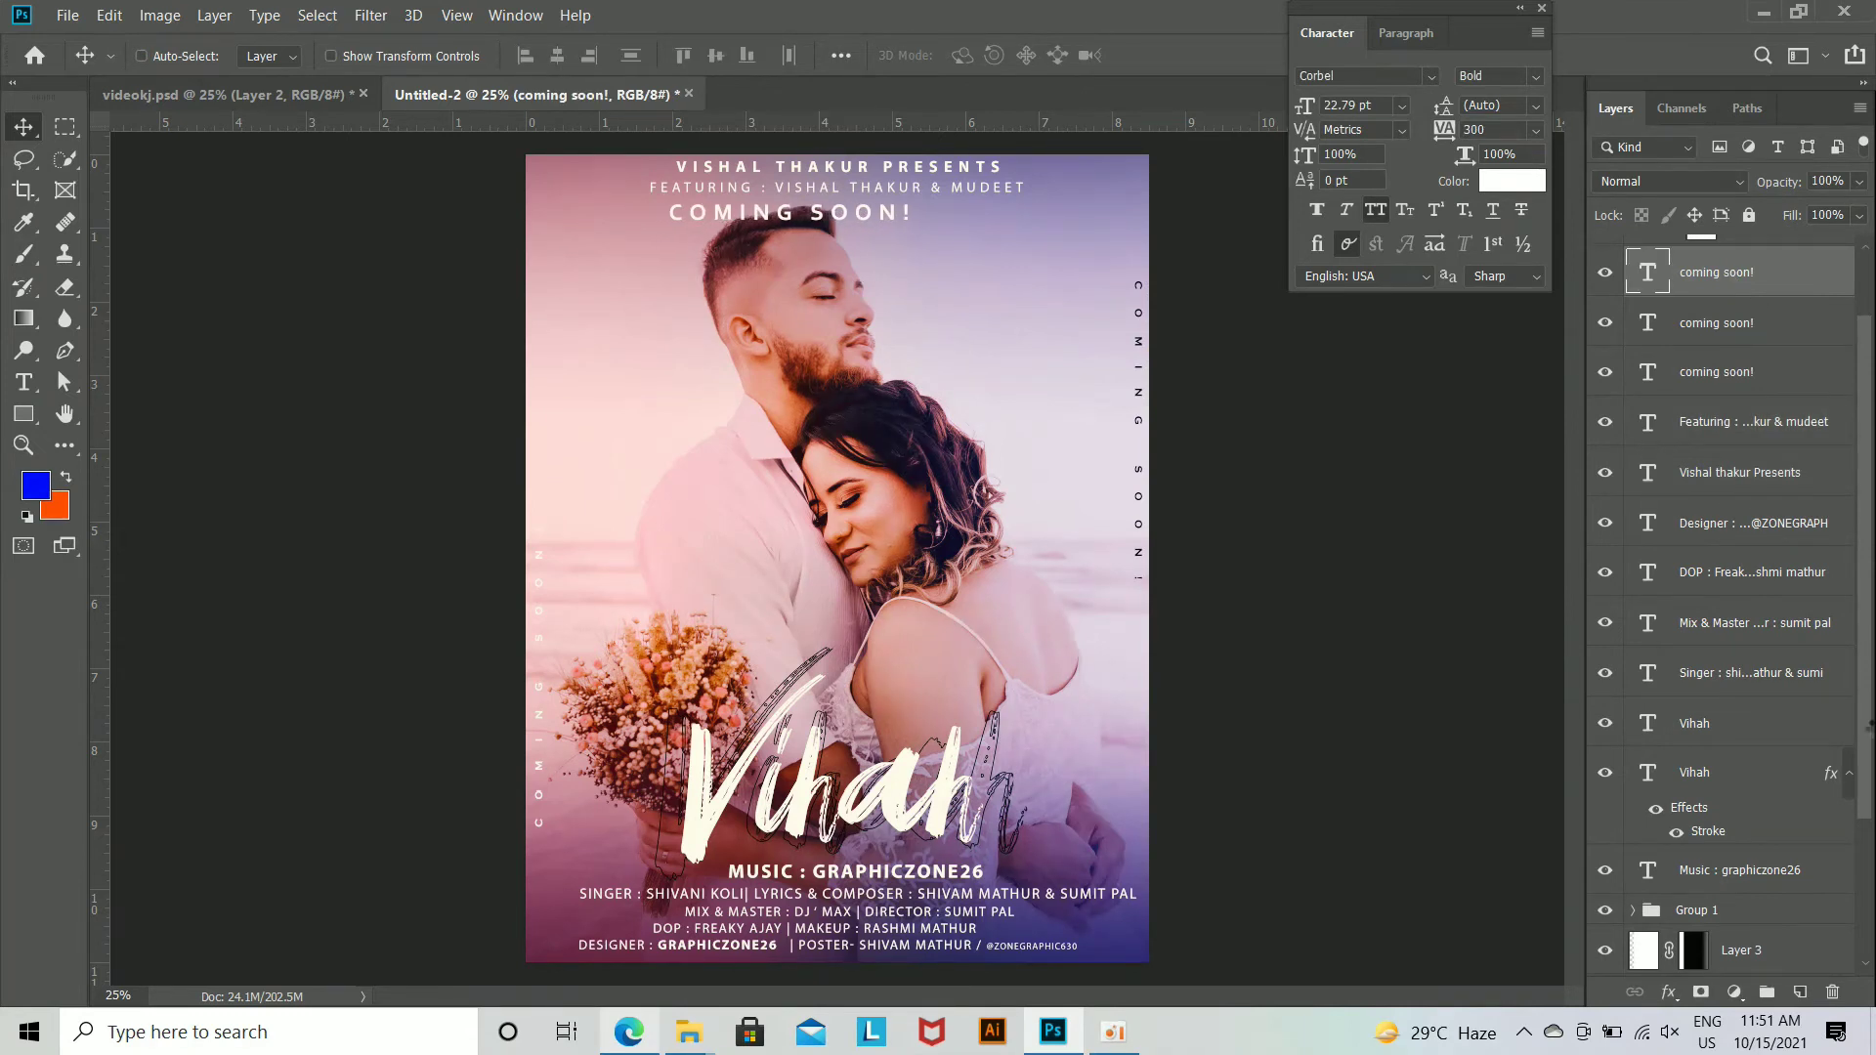
{"action": "key", "text": "shift+Down"}
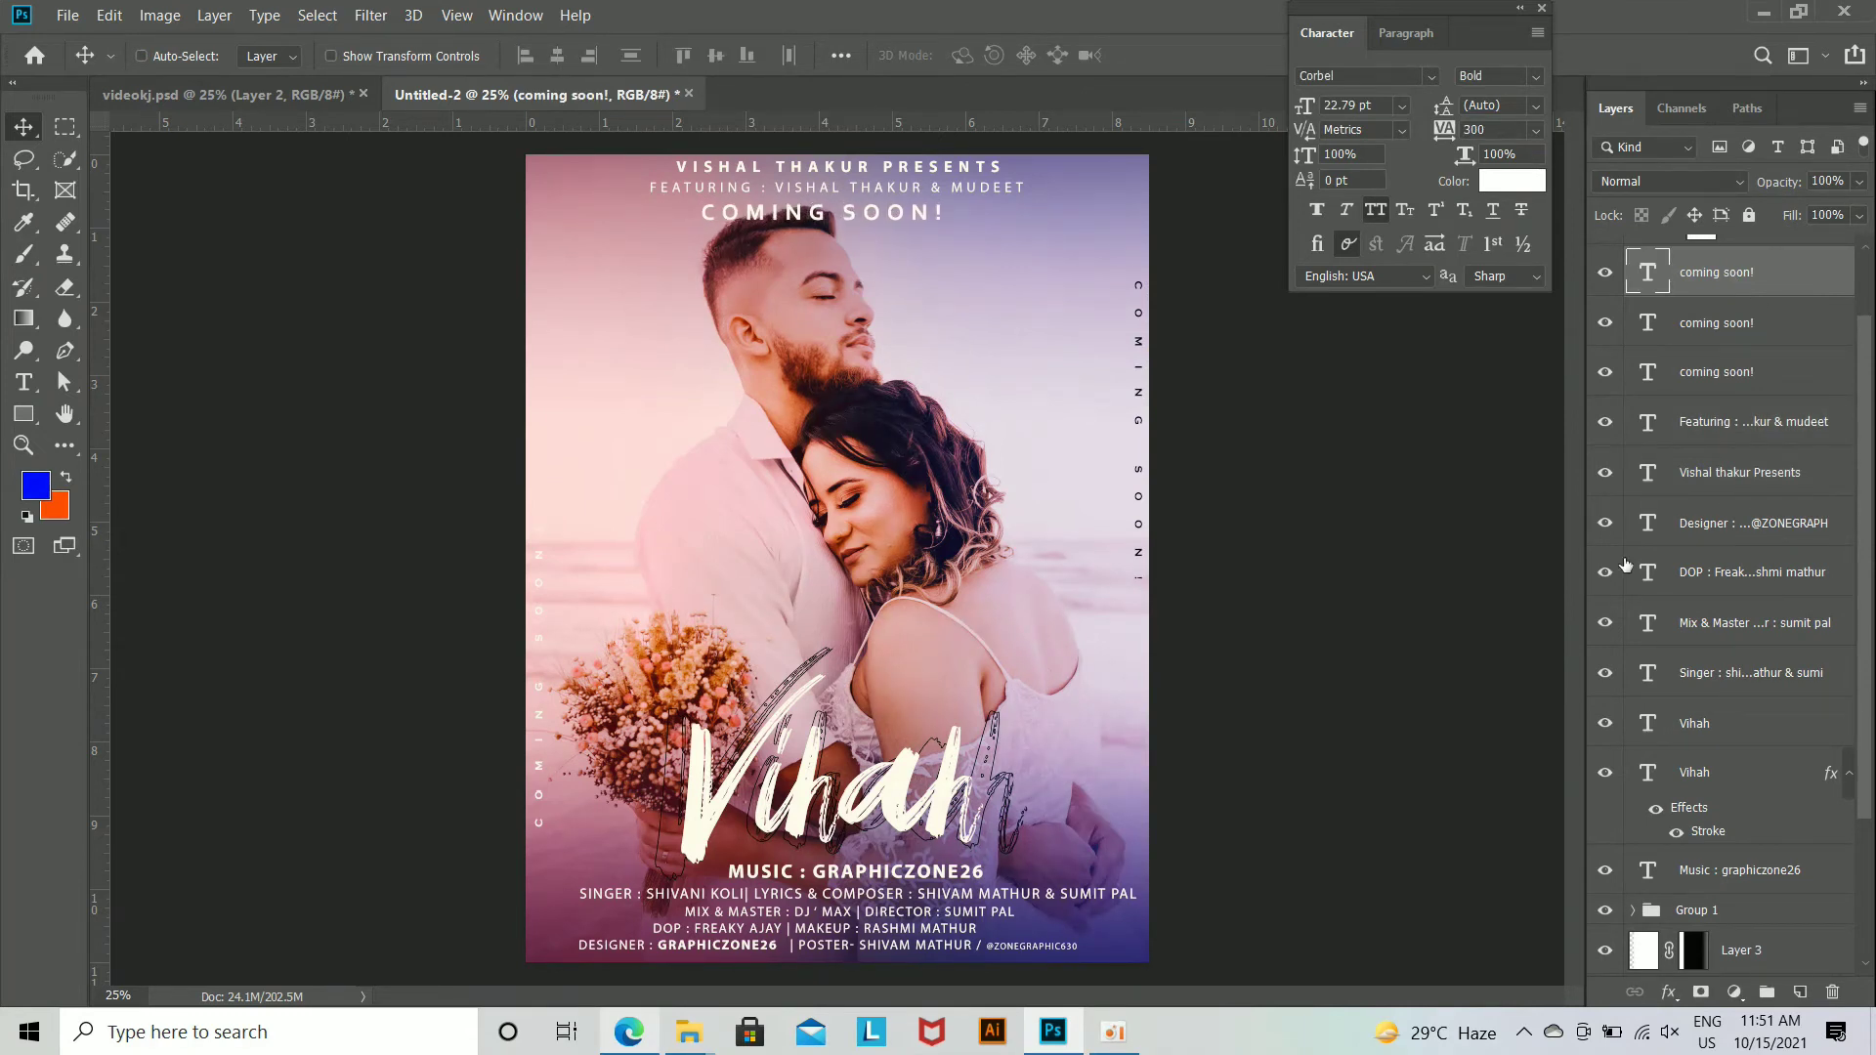
Step: Nudge the Featuring line slightly upward, and the coming soon! heading beneath it upward and to the right
{"action": "left_click", "coordinate": [1740, 426]}
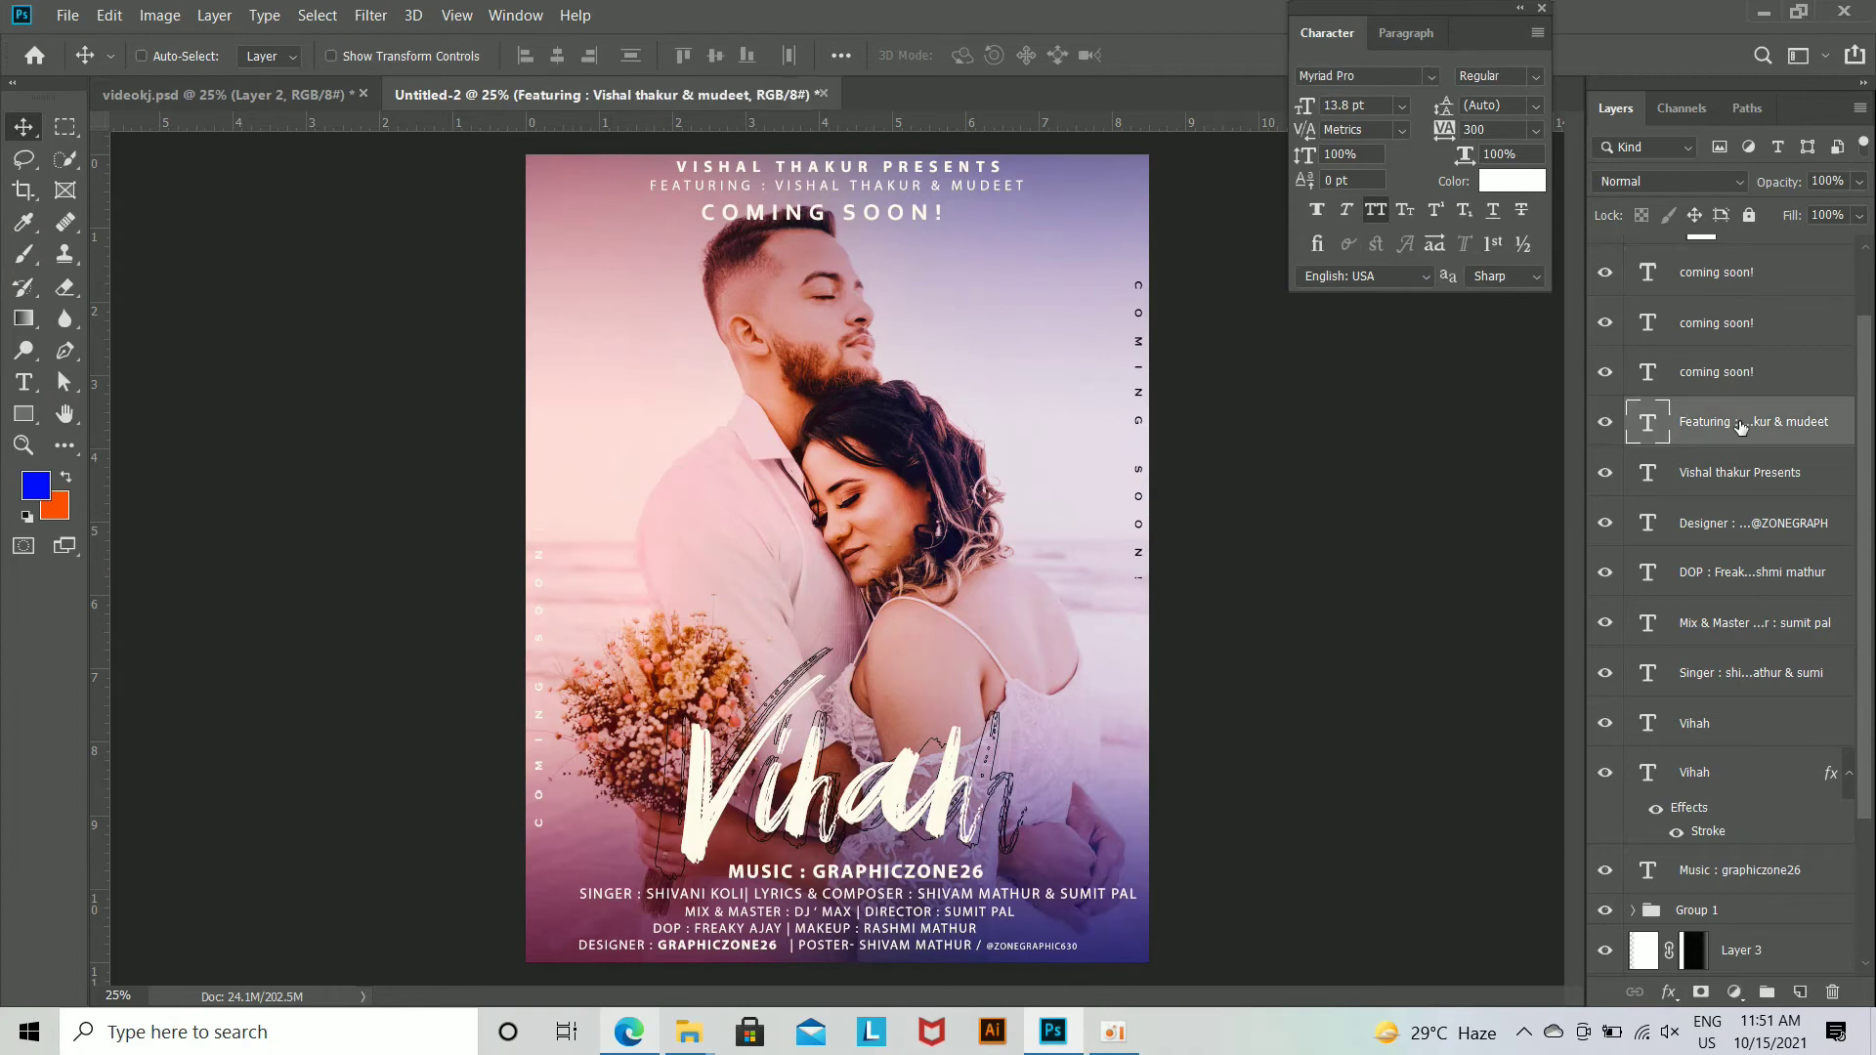
{"action": "left_click", "coordinate": [1744, 283]}
{"action": "key", "text": "shift+Up"}
{"action": "key", "text": "shift+Up"}
{"action": "key", "text": "shift+Up"}
{"action": "key", "text": "shift+Right"}
{"action": "key", "text": "shift+Right"}
{"action": "key", "text": "shift+Right"}
{"action": "key", "text": "shift+Right"}
{"action": "key", "text": "shift+Right"}
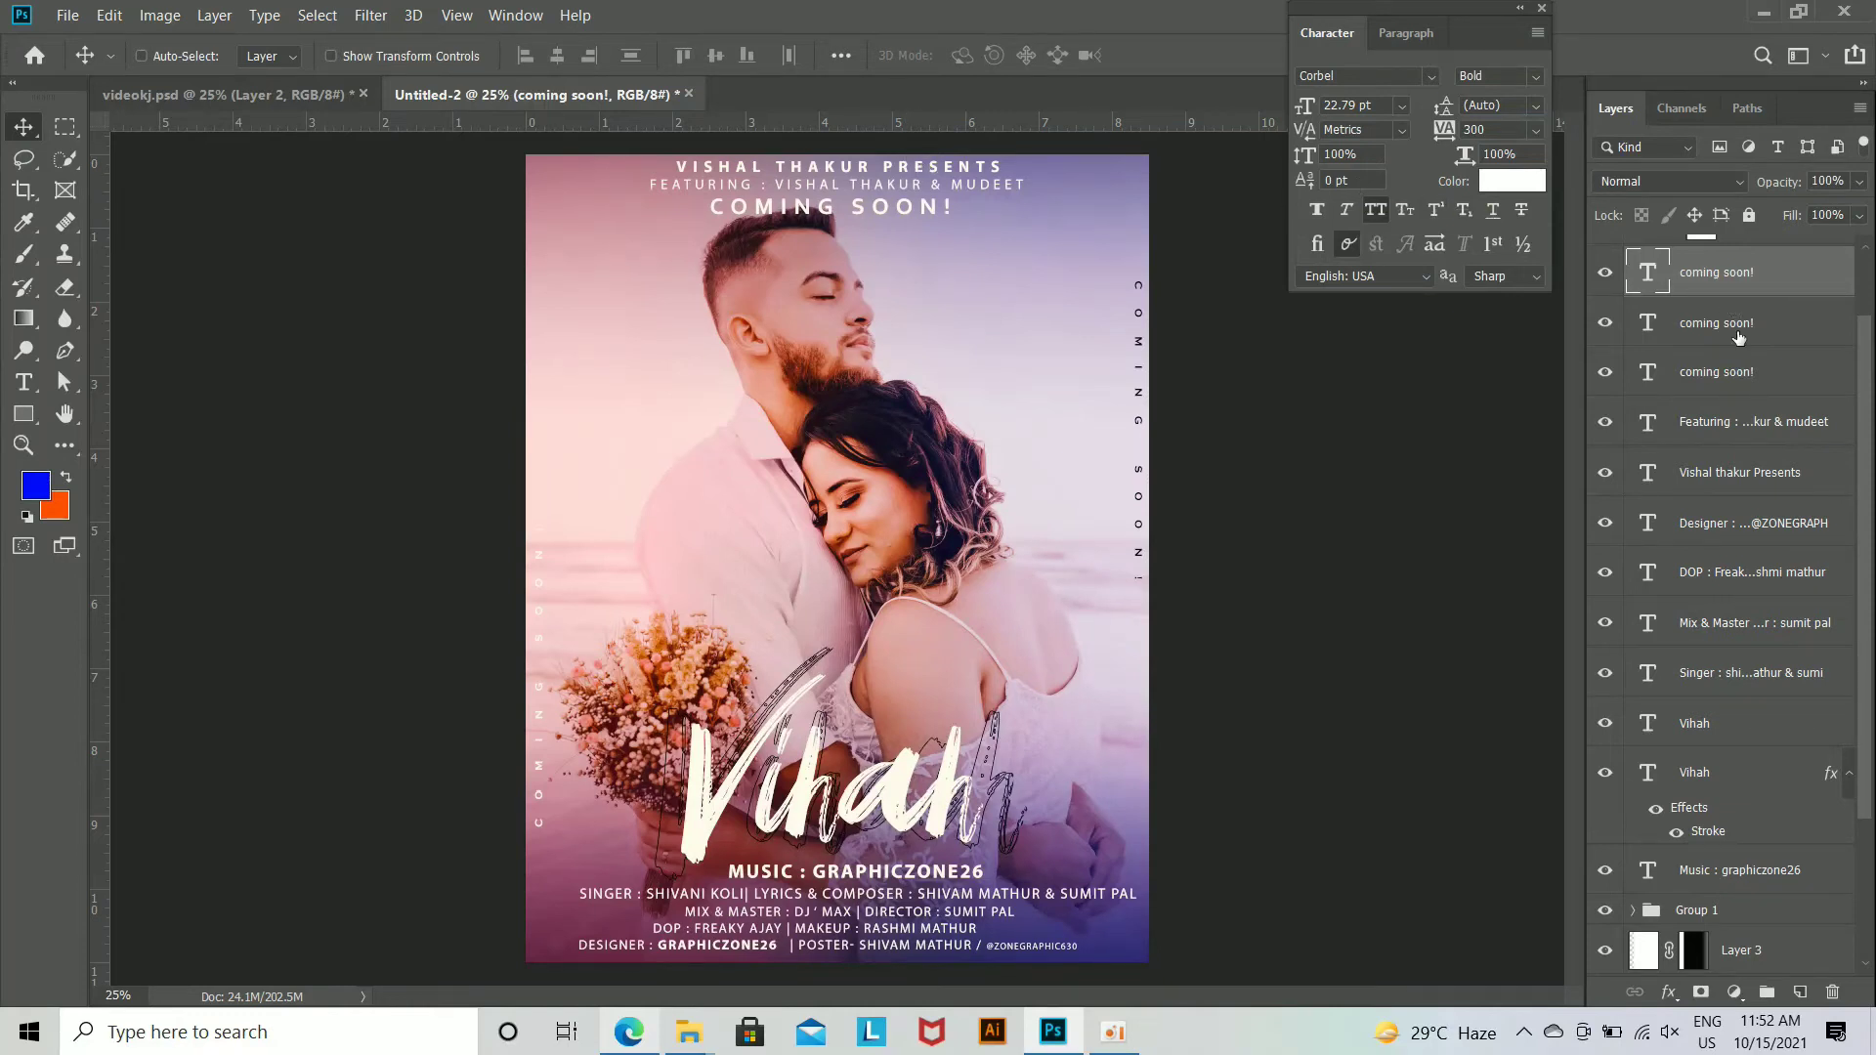
Step: Nudge the Presents line, the Featuring line and the upper coming soon! heading together slightly to the right
{"action": "left_click", "coordinate": [1751, 432], "text": "ctrl"}
{"action": "left_click", "coordinate": [1752, 463], "text": "ctrl"}
{"action": "key", "text": "shift+Right"}
{"action": "key", "text": "shift+Right"}
{"action": "key", "text": "shift+Right"}
{"action": "key", "text": "shift+Right"}
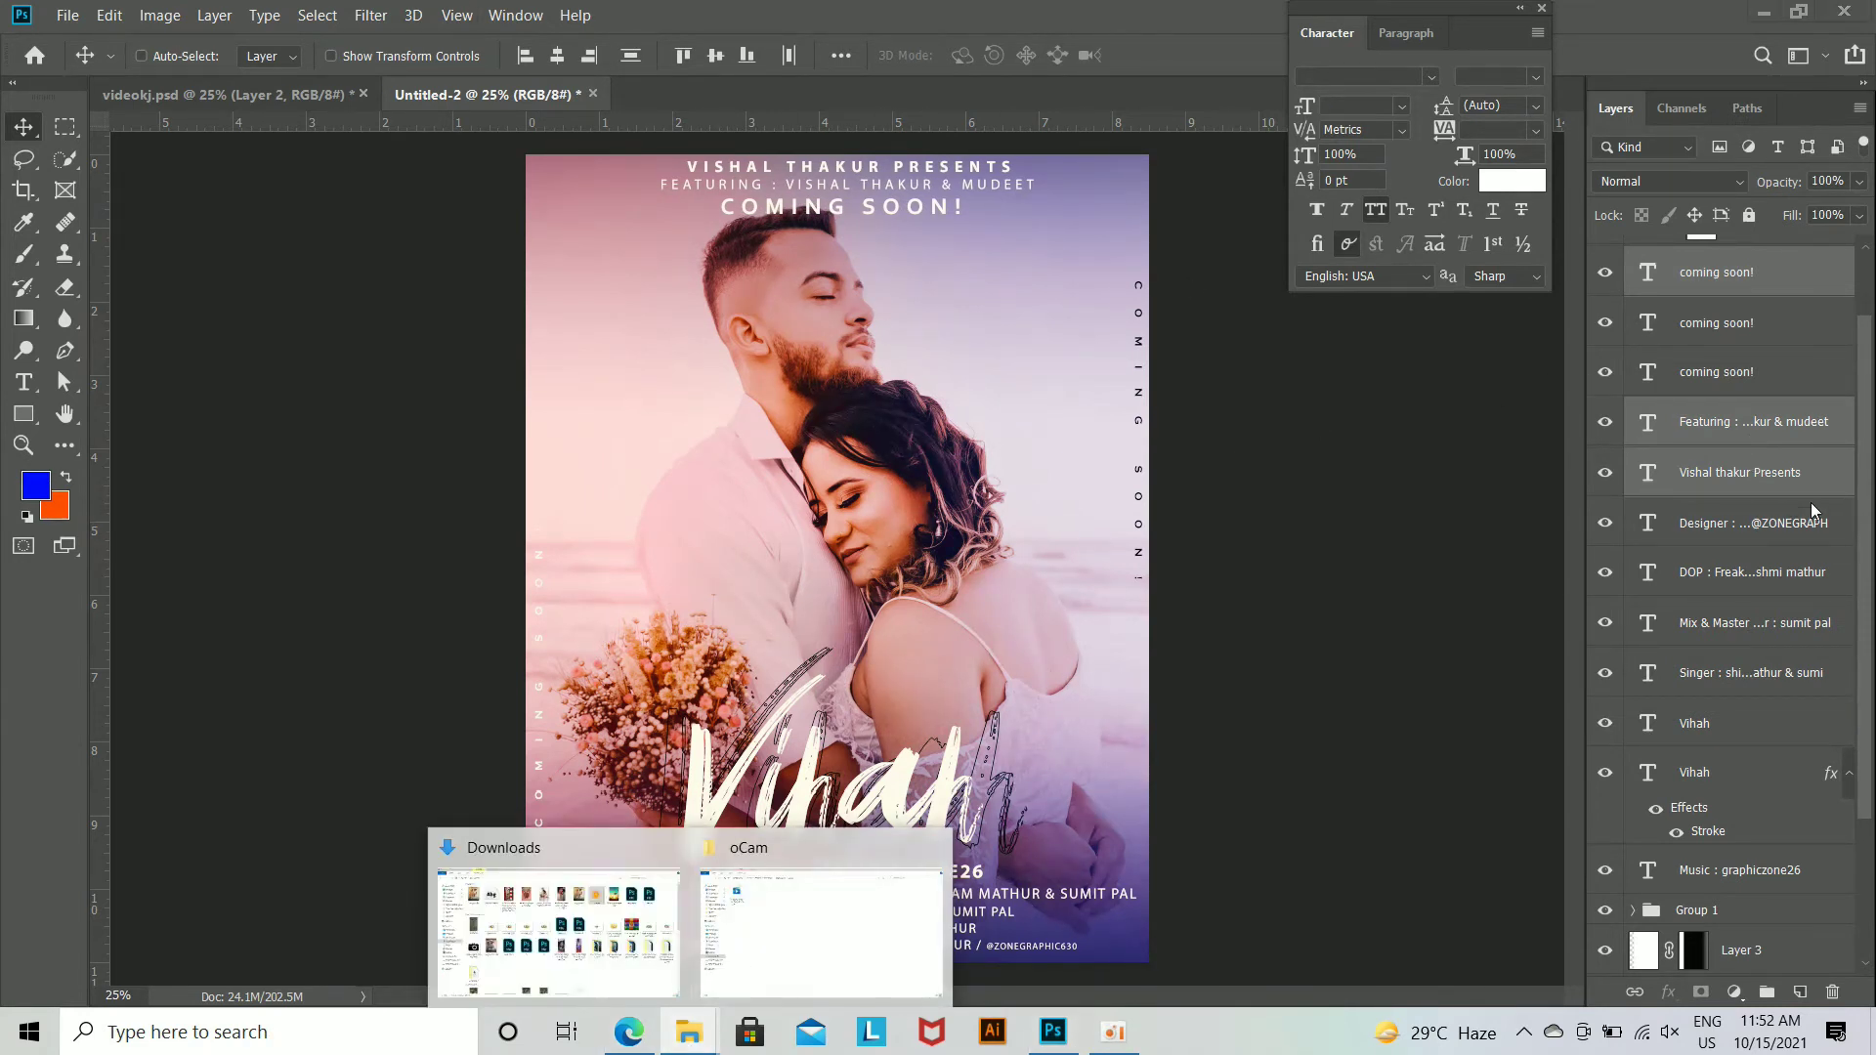
Step: Make the hidden Layer 4 above Color Lookup 1 visible
{"action": "scroll", "coordinate": [1746, 283], "scroll_direction": "up", "scroll_amount": 2}
{"action": "left_click", "coordinate": [1603, 264]}
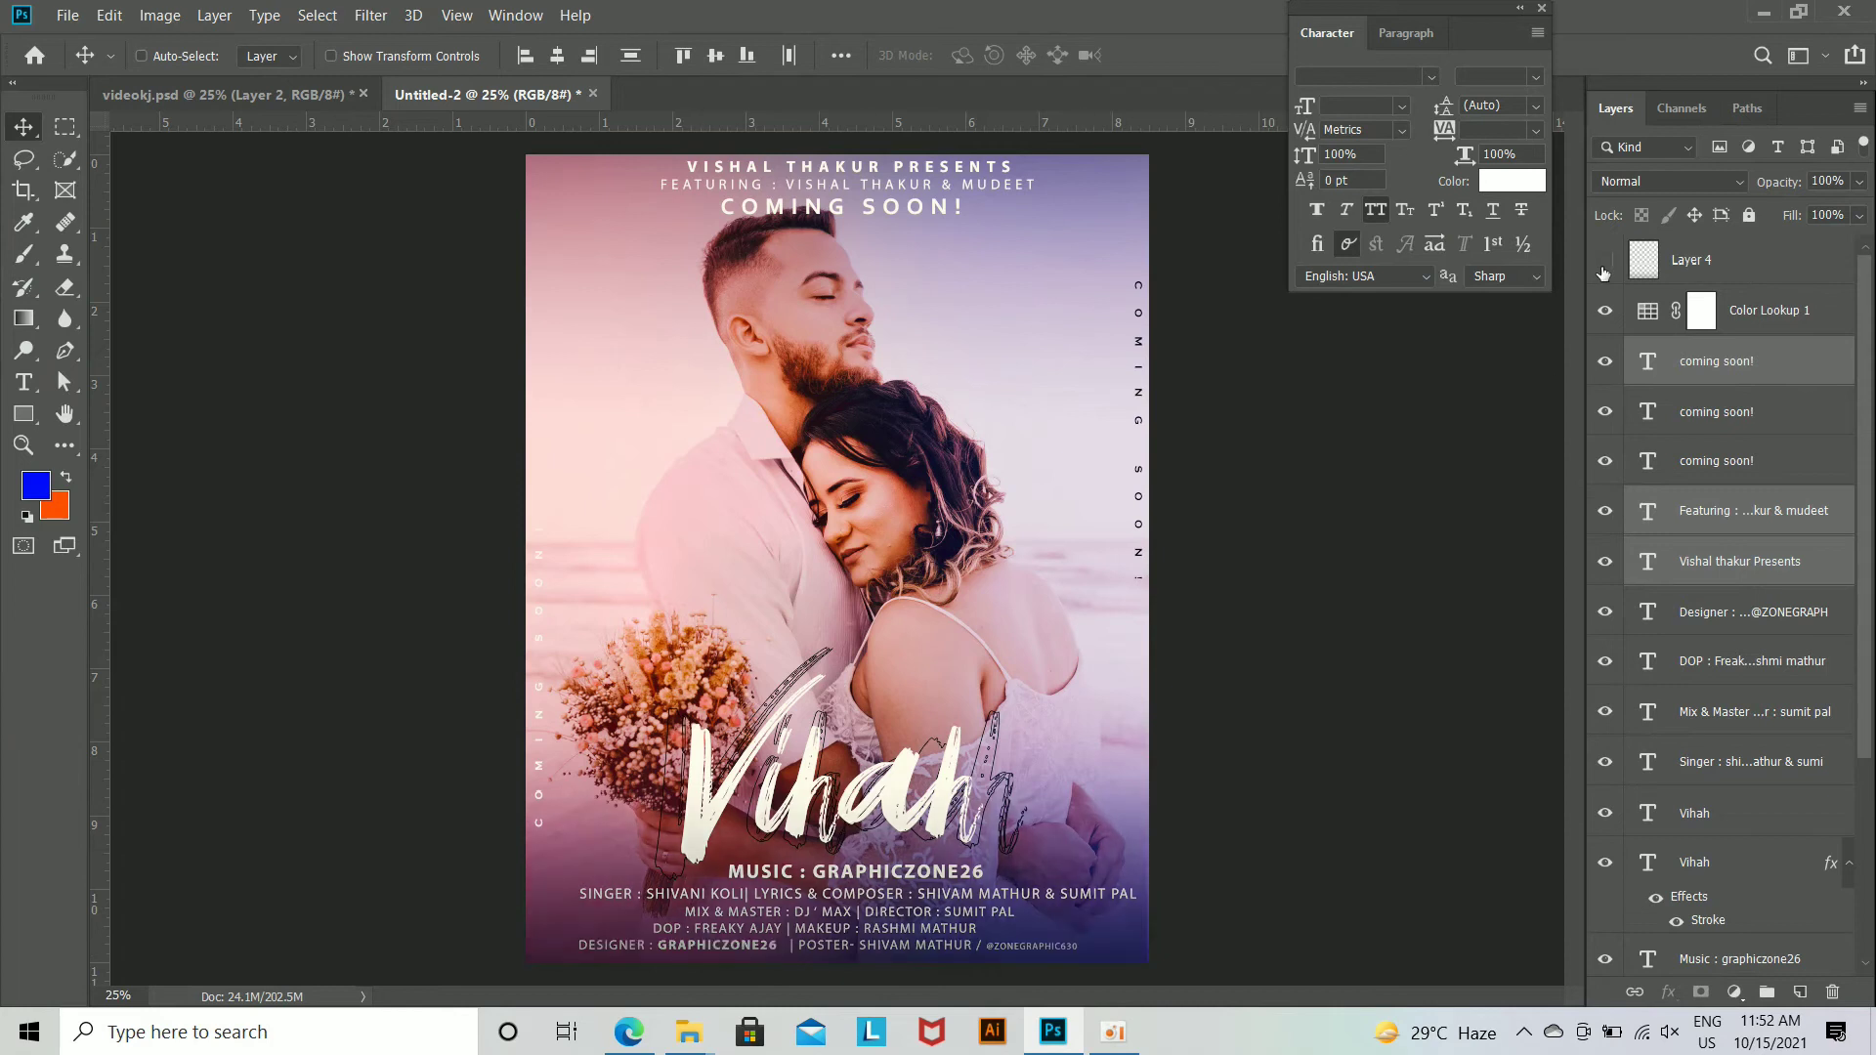
{"action": "left_click", "coordinate": [1603, 262]}
Step: Place the dfzdsfxf sun glow image from the Downloads folder and position it over the poster's upper-right corner
{"action": "mouse_move", "coordinate": [688, 1032]}
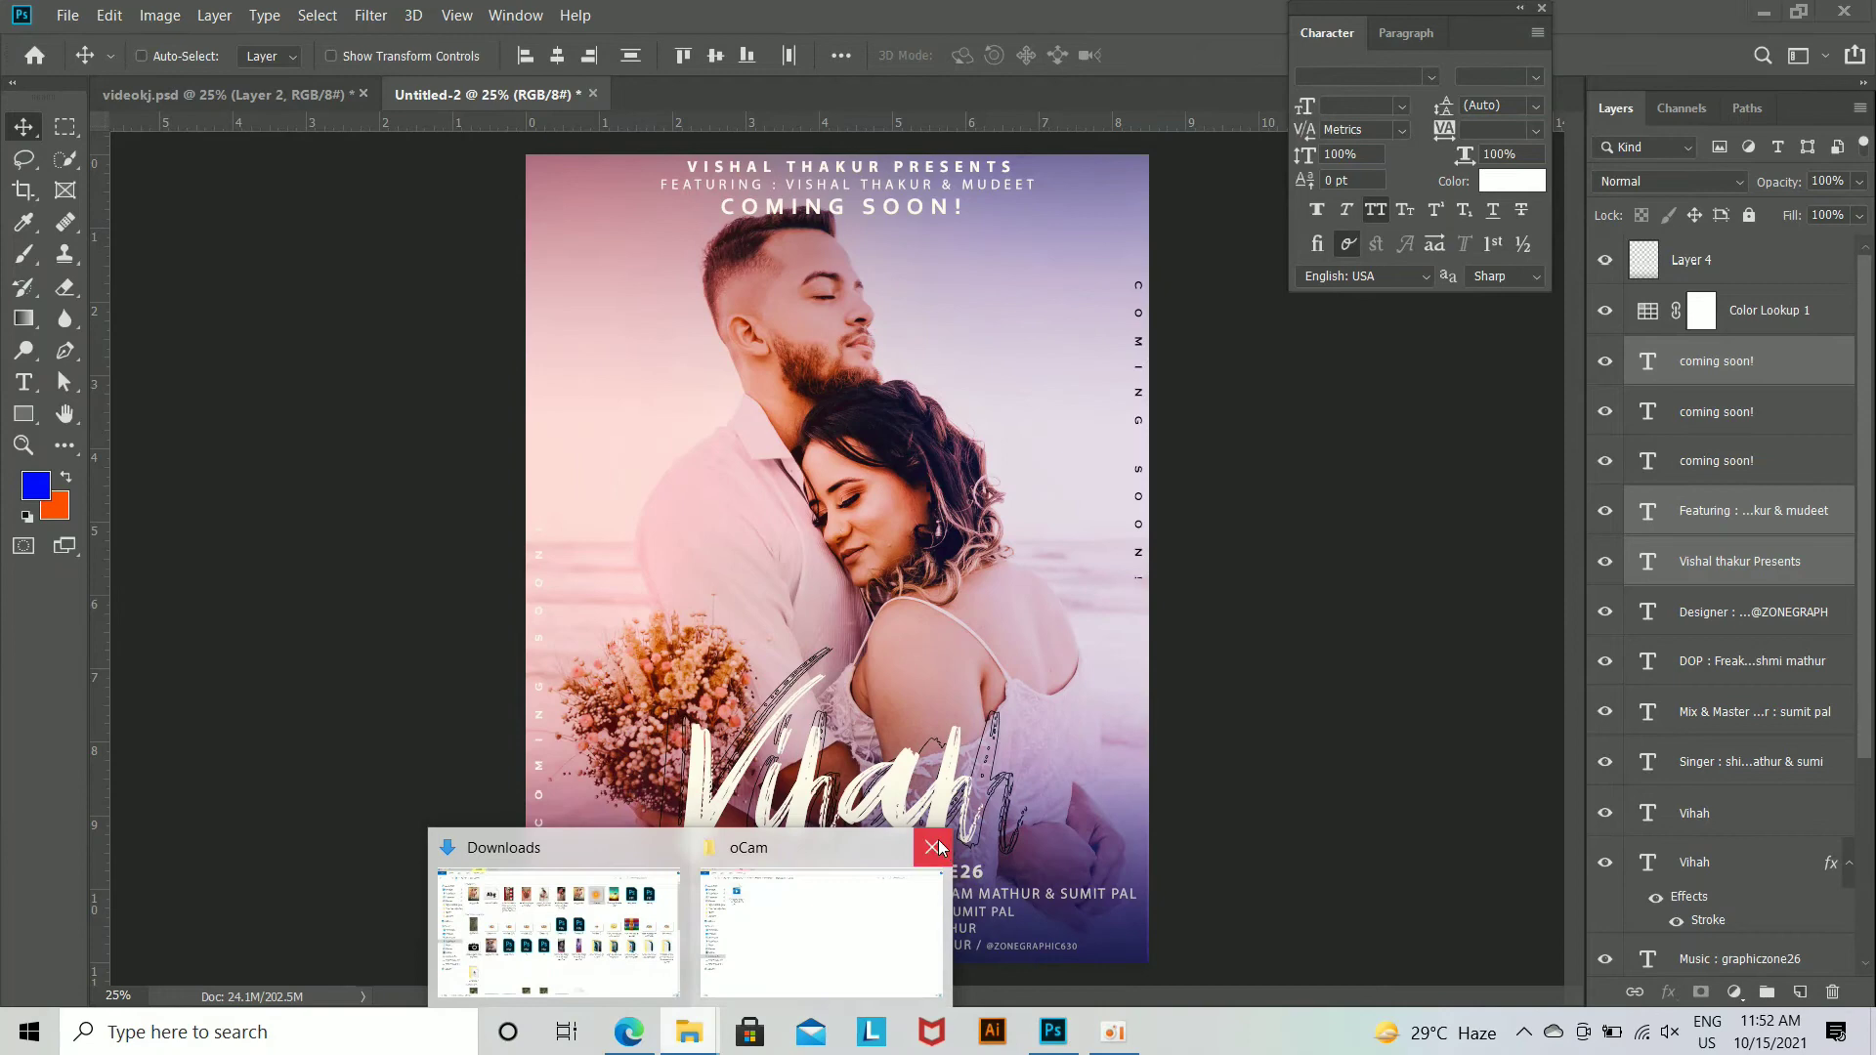
{"action": "left_click", "coordinate": [645, 917]}
{"action": "left_click_drag", "start_coordinate": [1228, 218], "coordinate": [1025, 470]}
{"action": "key", "text": "Return"}
{"action": "left_click_drag", "start_coordinate": [860, 571], "coordinate": [1152, 221]}
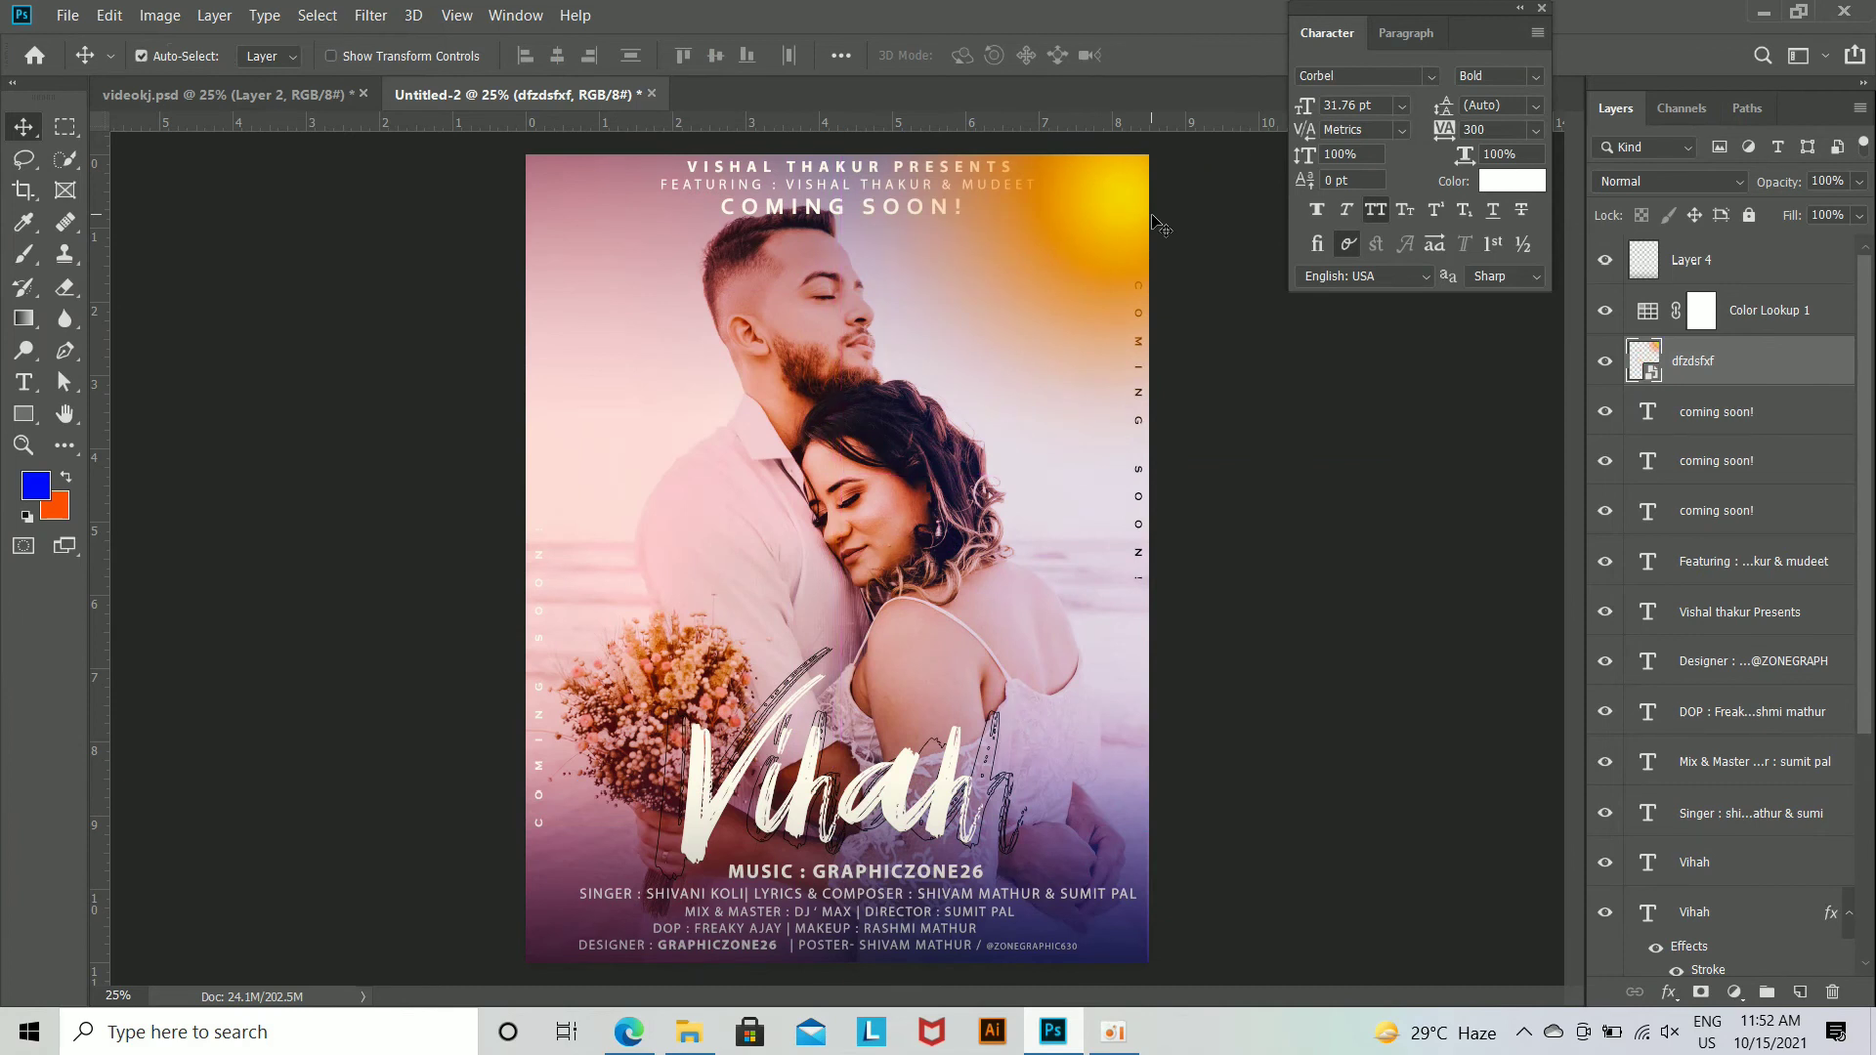
Step: Enlarge the dfzdsfxf sun glow and reposition it over the poster's upper-right corner
{"action": "key", "text": "ctrl+minus"}
{"action": "key", "text": "ctrl+t"}
{"action": "left_click_drag", "start_coordinate": [1141, 518], "coordinate": [1281, 637]}
{"action": "key", "text": "Return"}
{"action": "left_click_drag", "start_coordinate": [1141, 518], "coordinate": [1137, 350]}
{"action": "key", "text": "Return"}
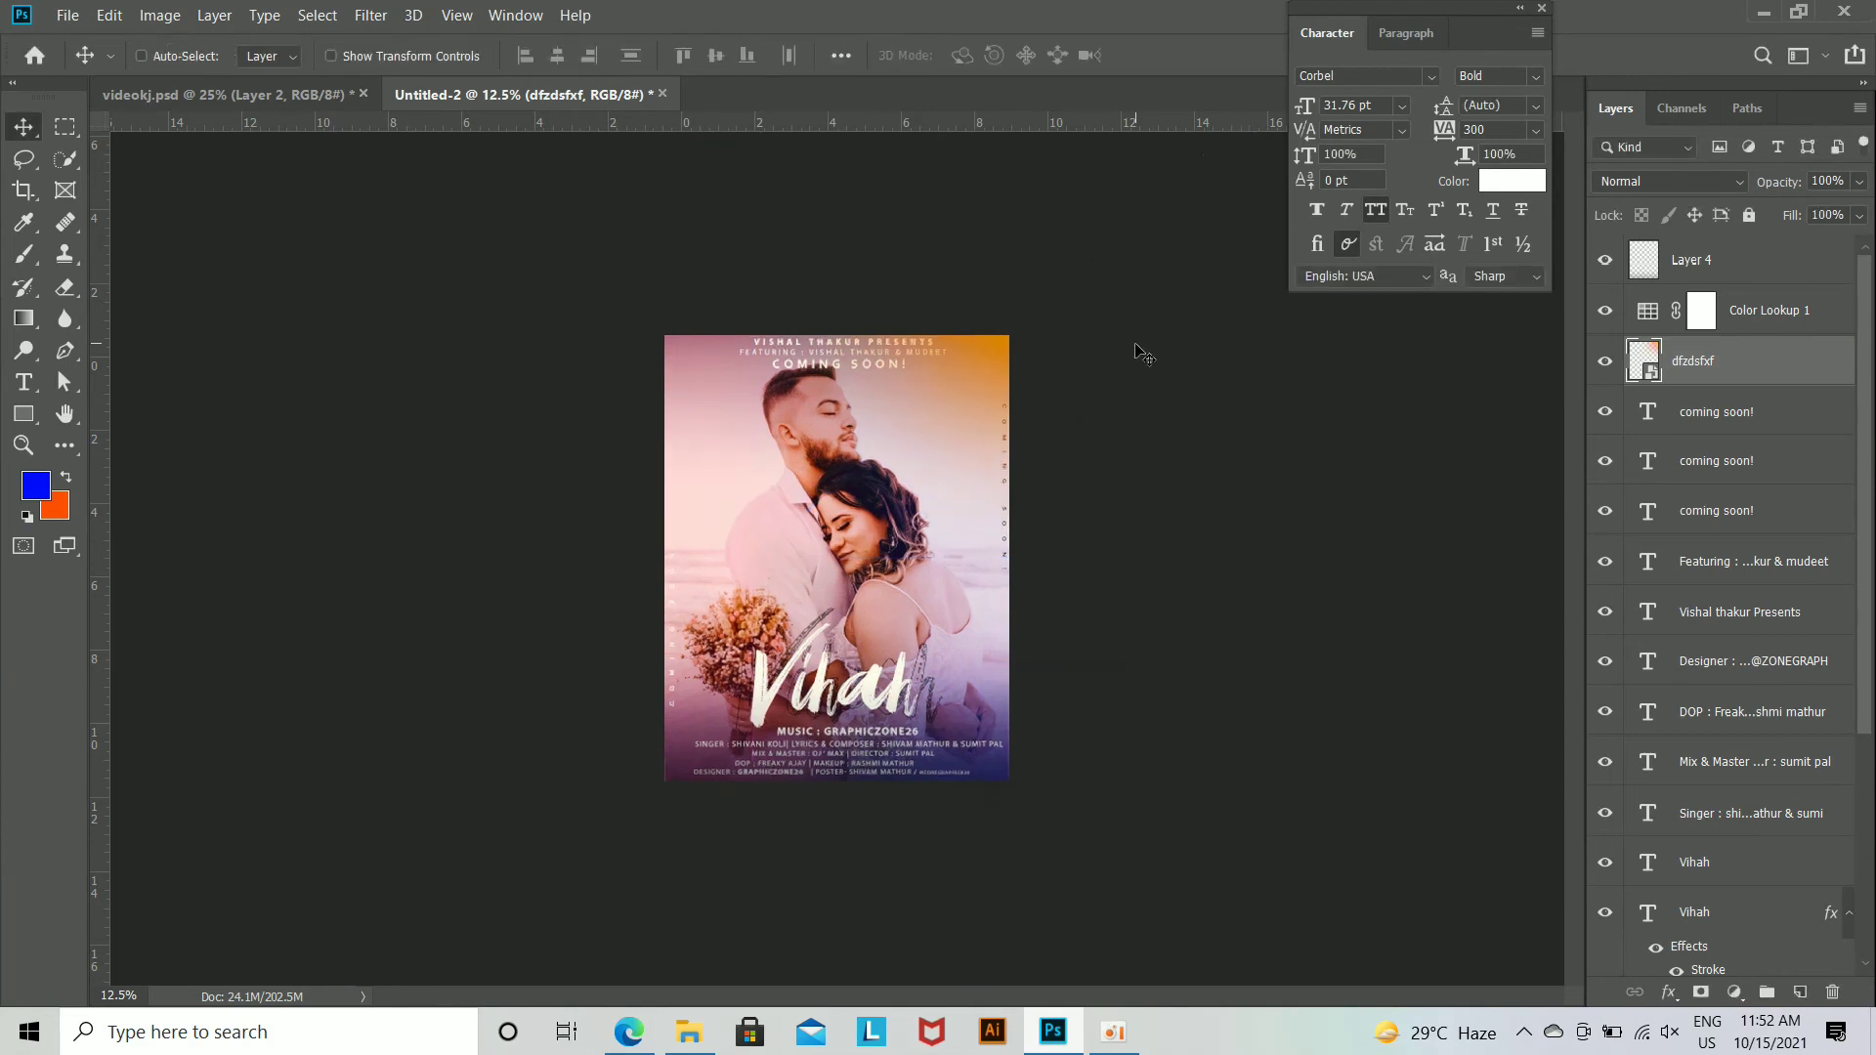
{"action": "key", "text": "ctrl+plus"}
{"action": "key", "text": "ctrl+plus"}
{"action": "left_click_drag", "start_coordinate": [1094, 226], "coordinate": [1056, 280]}
{"action": "left_click_drag", "start_coordinate": [1111, 222], "coordinate": [1155, 188]}
Step: Try blend modes such as Screen on the sun glow layer
{"action": "left_click", "coordinate": [1712, 181]}
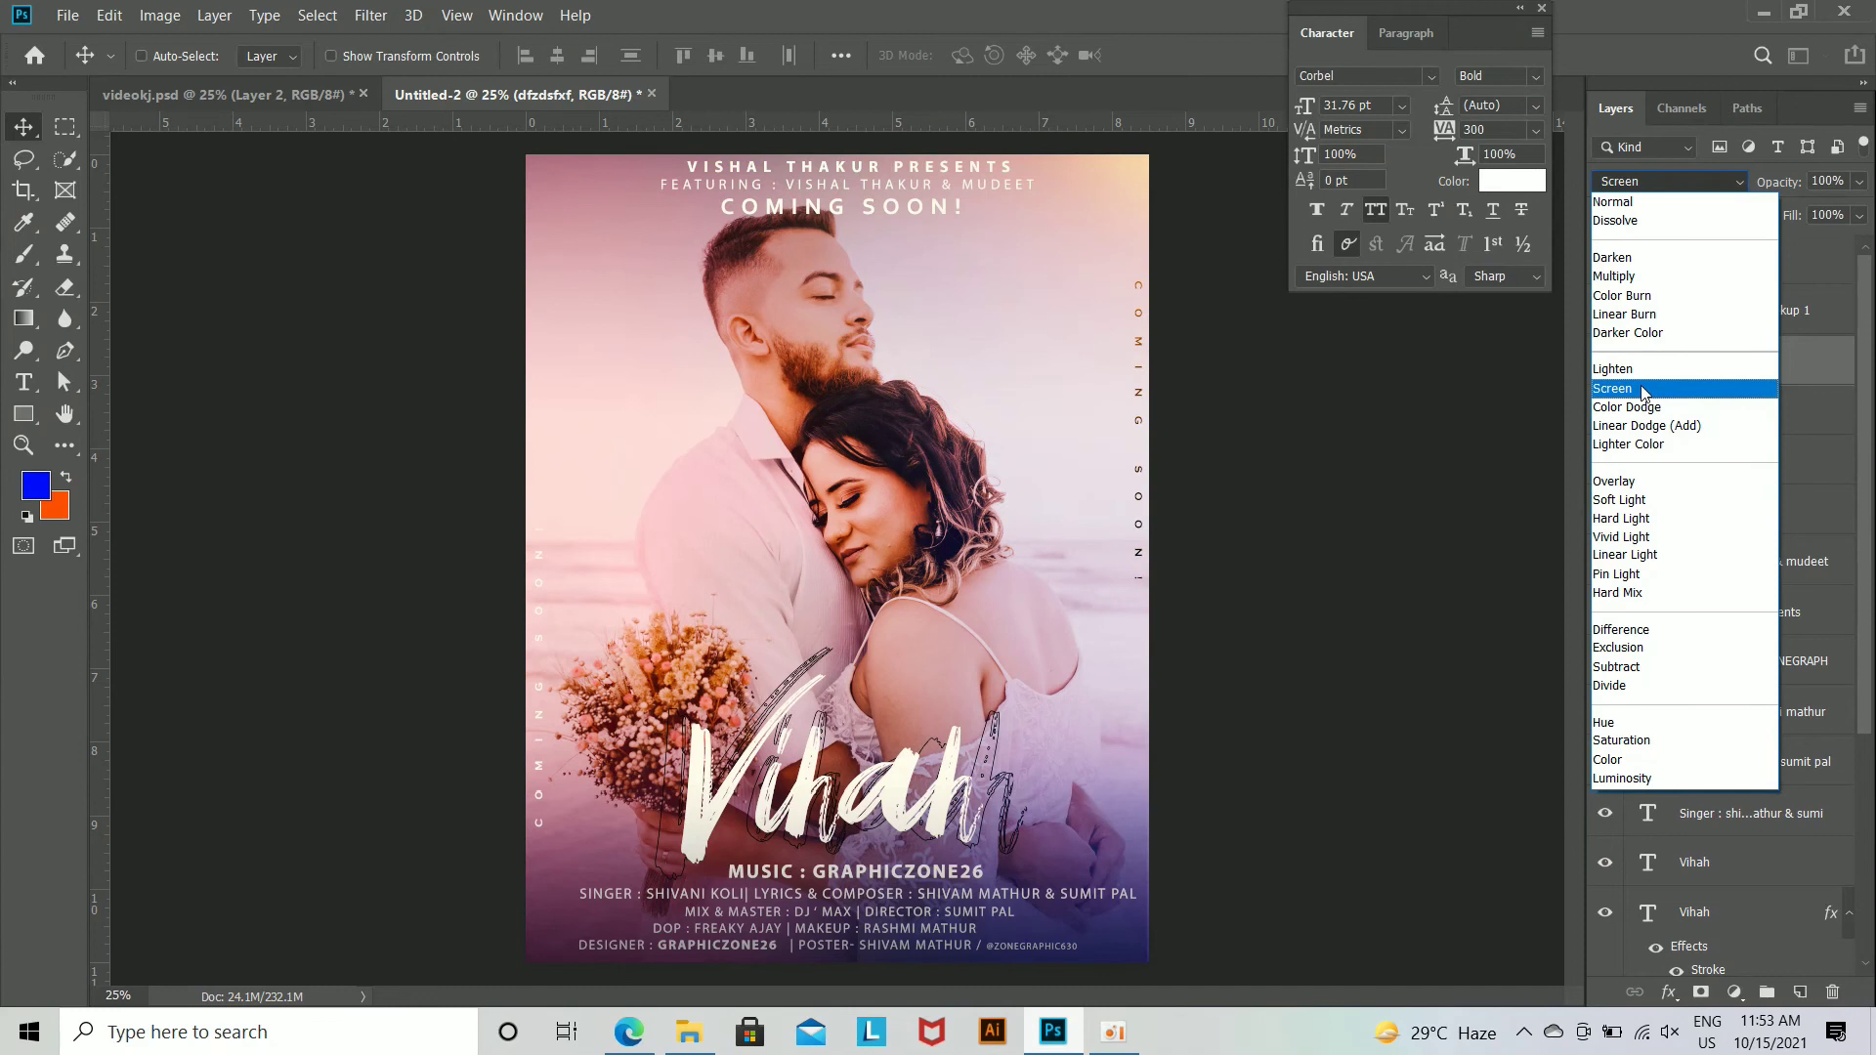
{"action": "left_click", "coordinate": [1734, 203]}
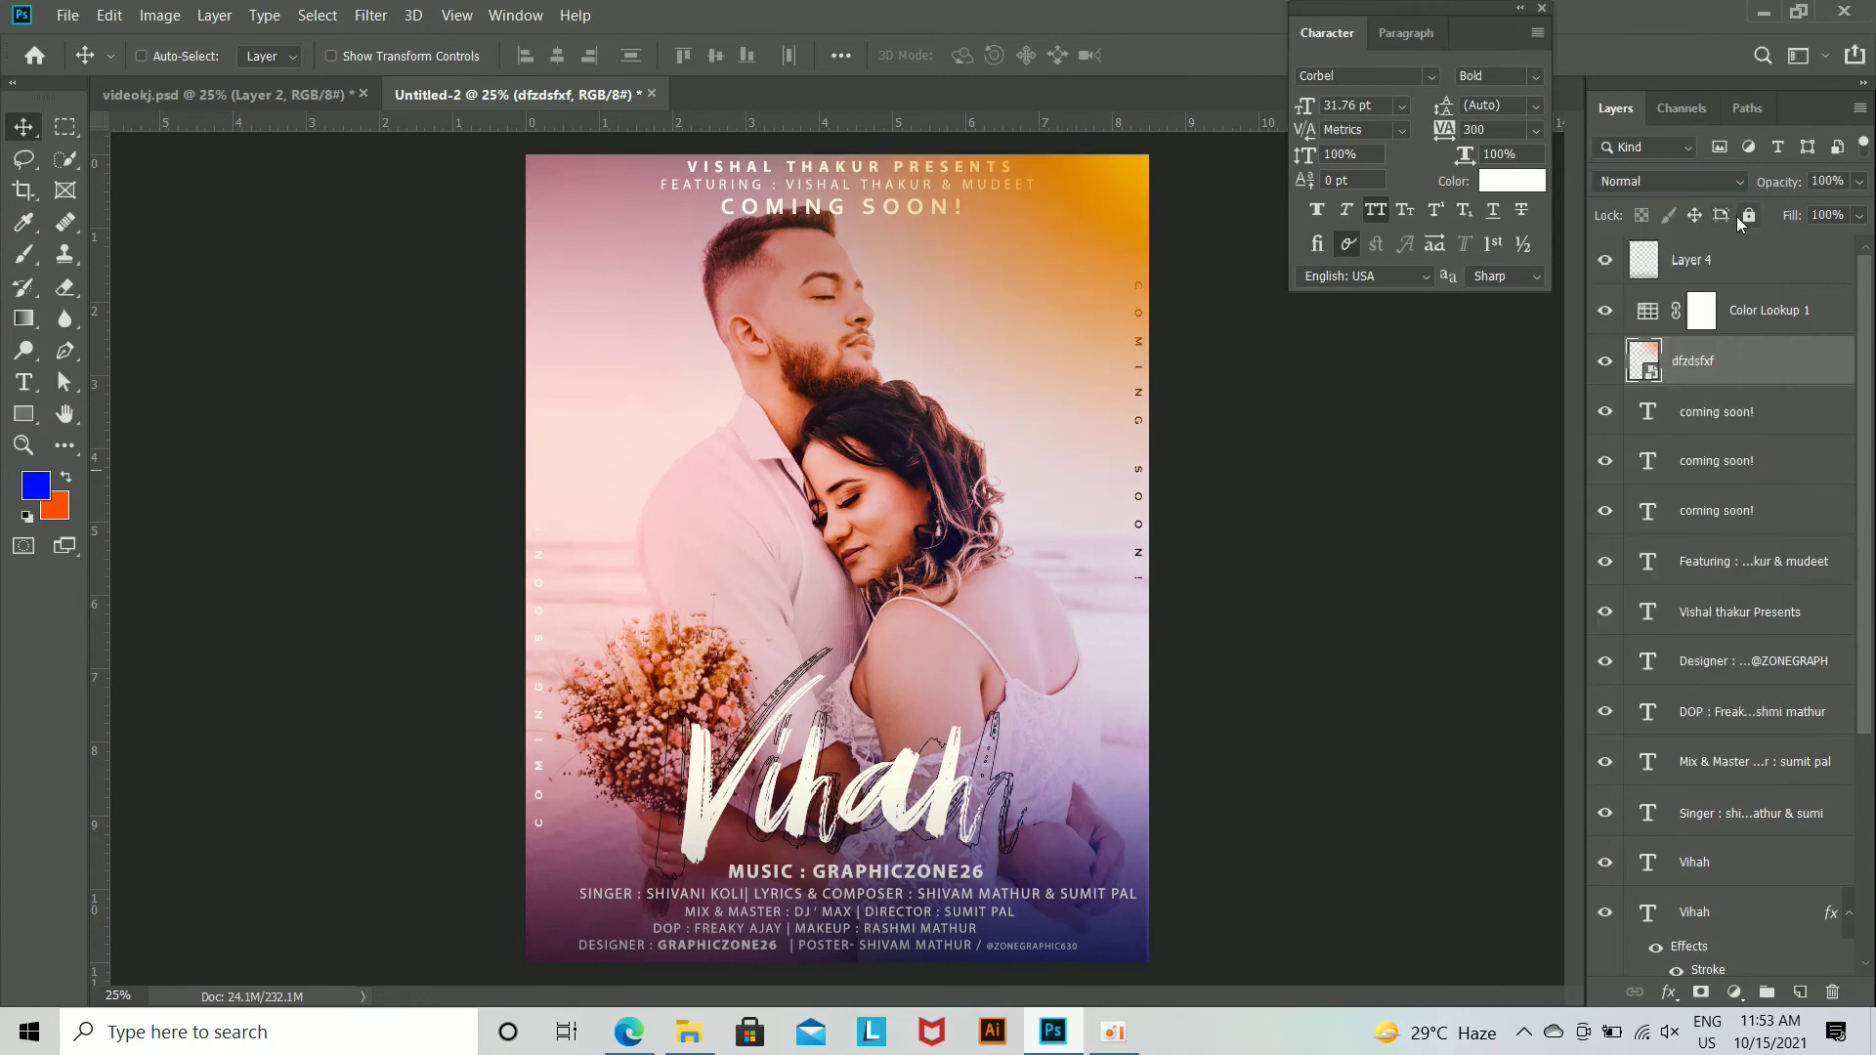
{"action": "mouse_move", "coordinate": [1779, 182]}
{"action": "left_mouse_down"}
{"action": "mouse_move", "coordinate": [1746, 185]}
{"action": "mouse_move", "coordinate": [1798, 187]}
{"action": "left_mouse_up"}
{"action": "left_click_drag", "start_coordinate": [1815, 362], "coordinate": [1780, 381]}
{"action": "left_click_drag", "start_coordinate": [1112, 252], "coordinate": [1127, 221]}
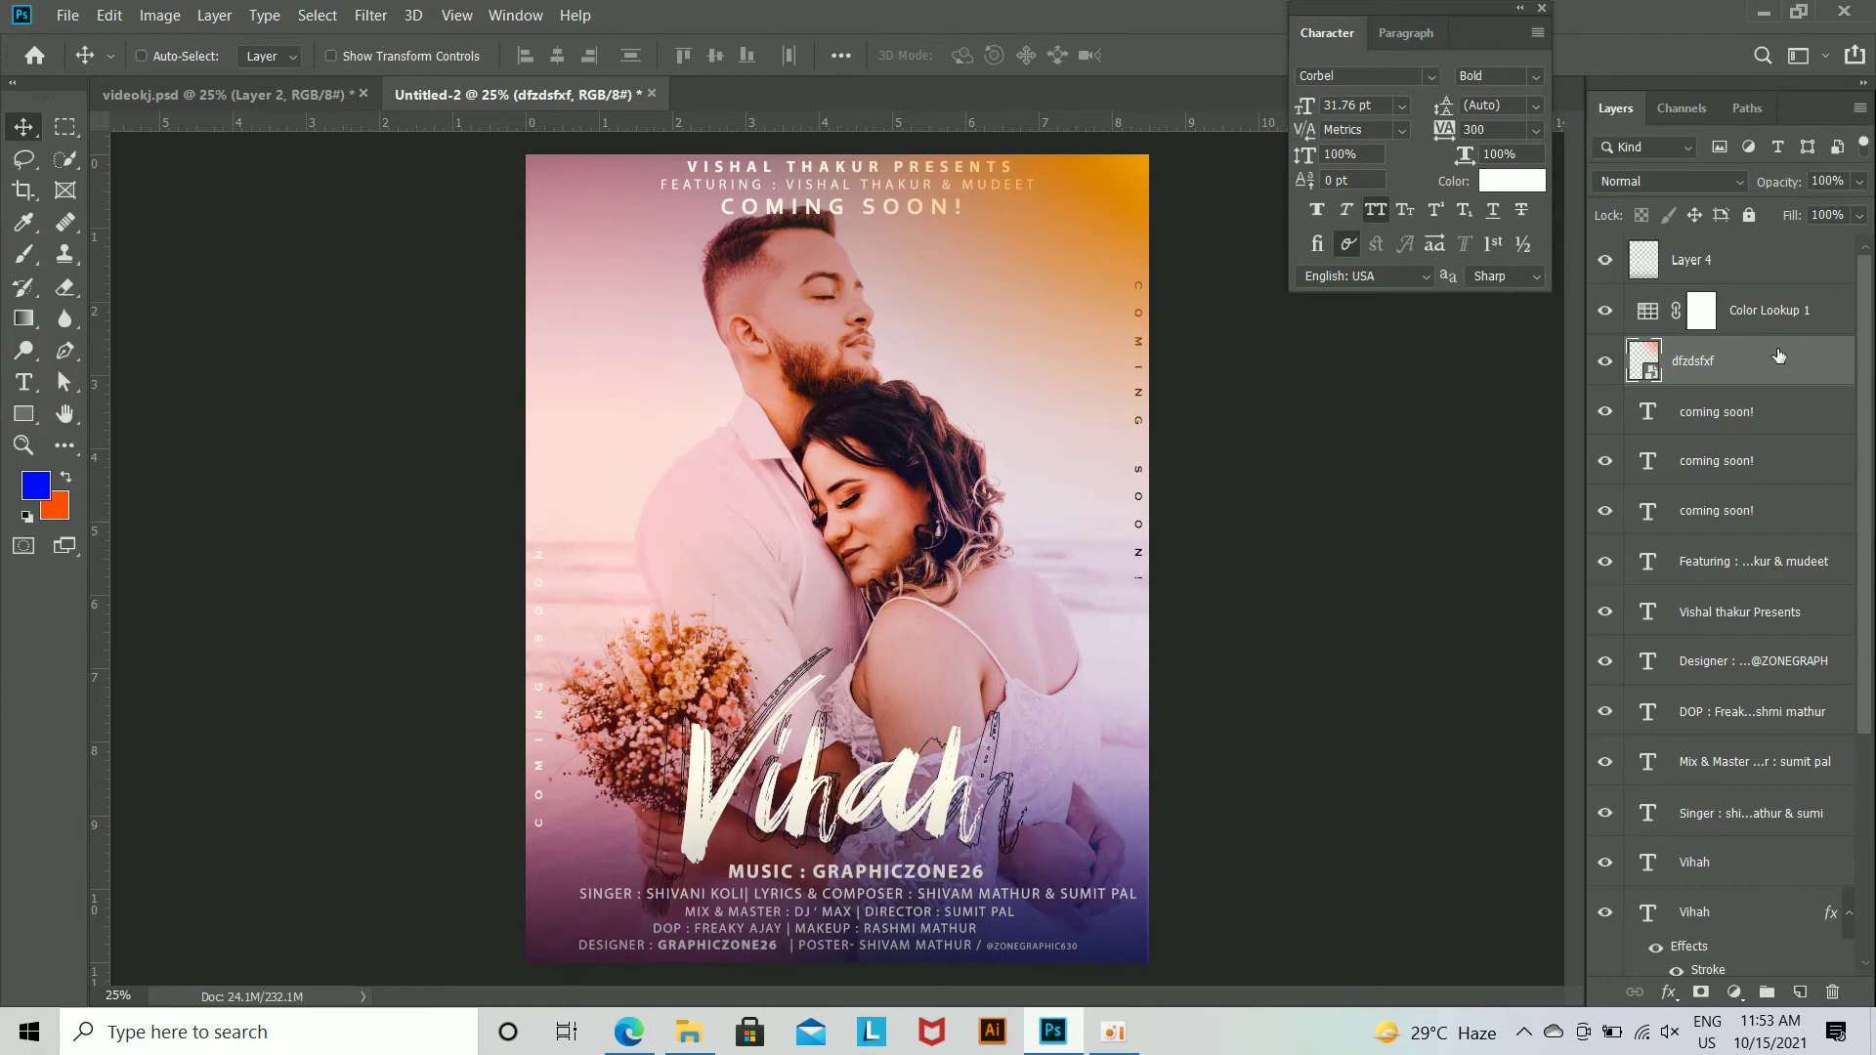
Step: Move the dfzdsfxf sun glow layer below the Singer credit layer, and delete it from the poster
{"action": "left_click_drag", "start_coordinate": [1820, 361], "coordinate": [1826, 735]}
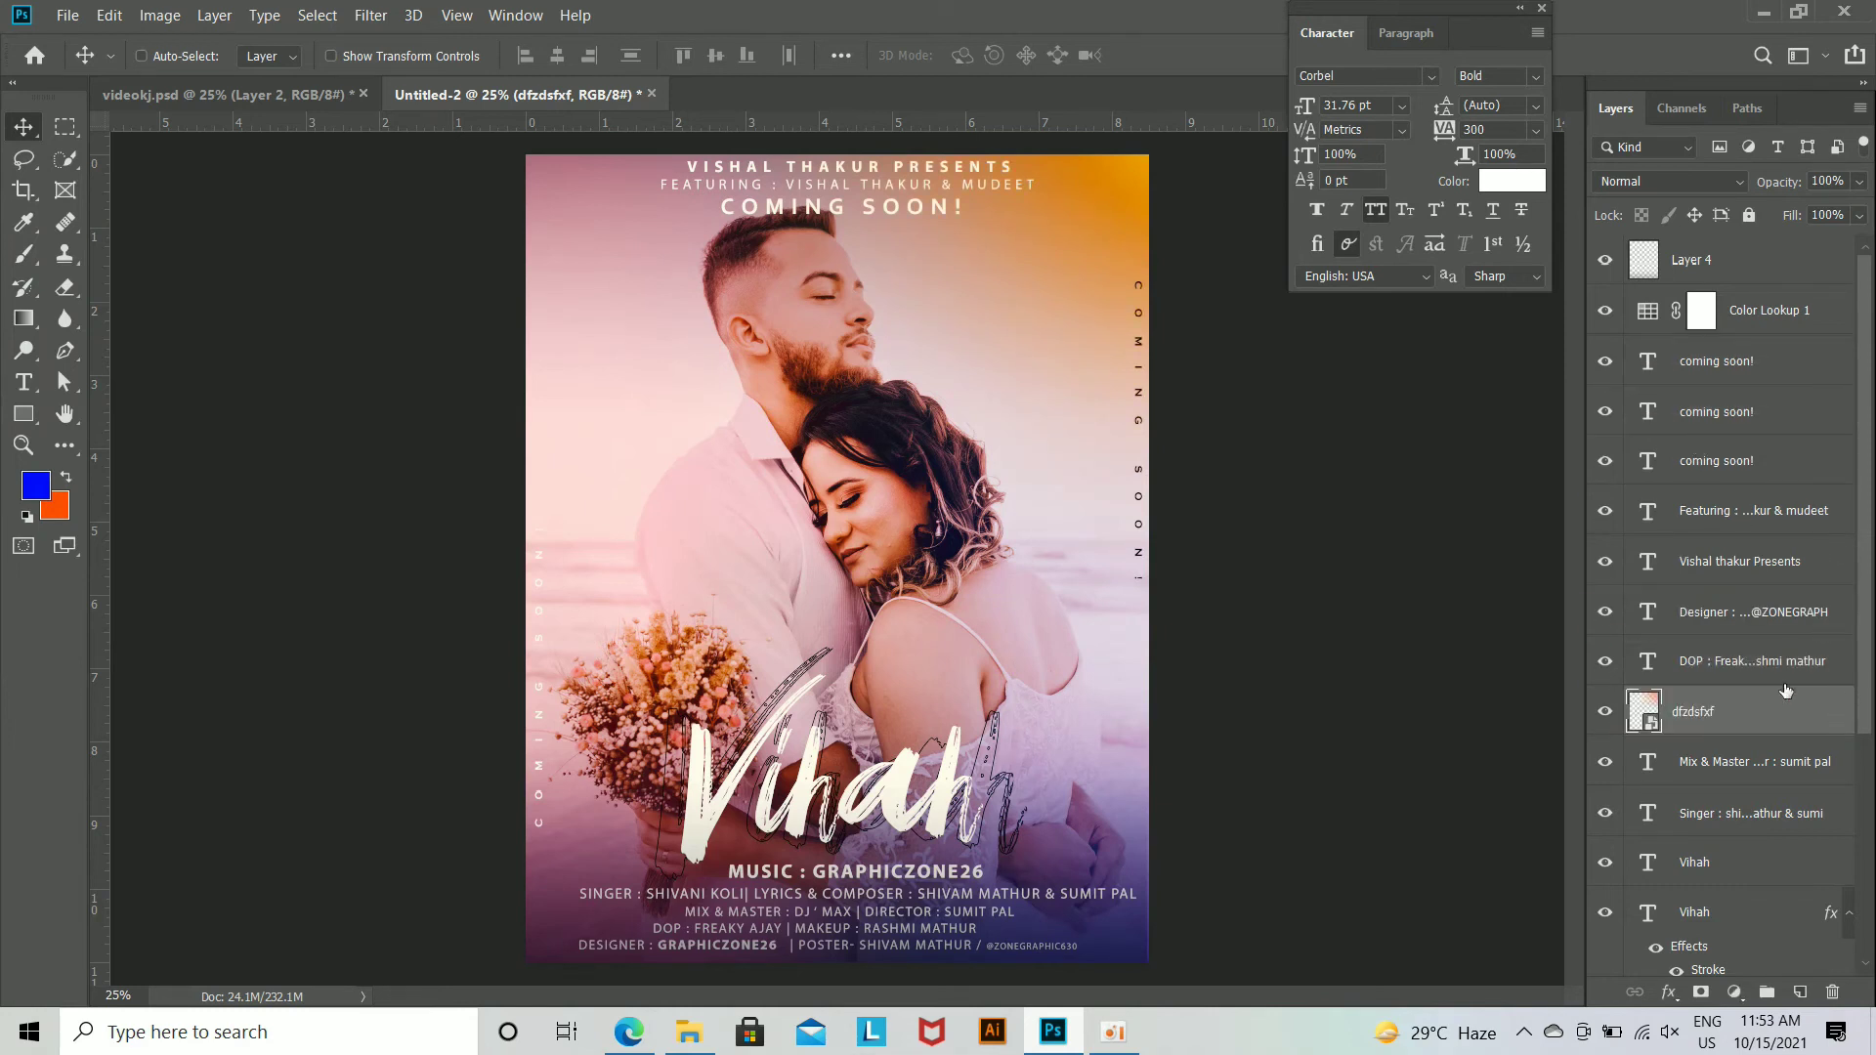
{"action": "scroll", "coordinate": [1786, 691], "scroll_direction": "down", "scroll_amount": 2}
{"action": "left_click_drag", "start_coordinate": [1779, 528], "coordinate": [1775, 634]}
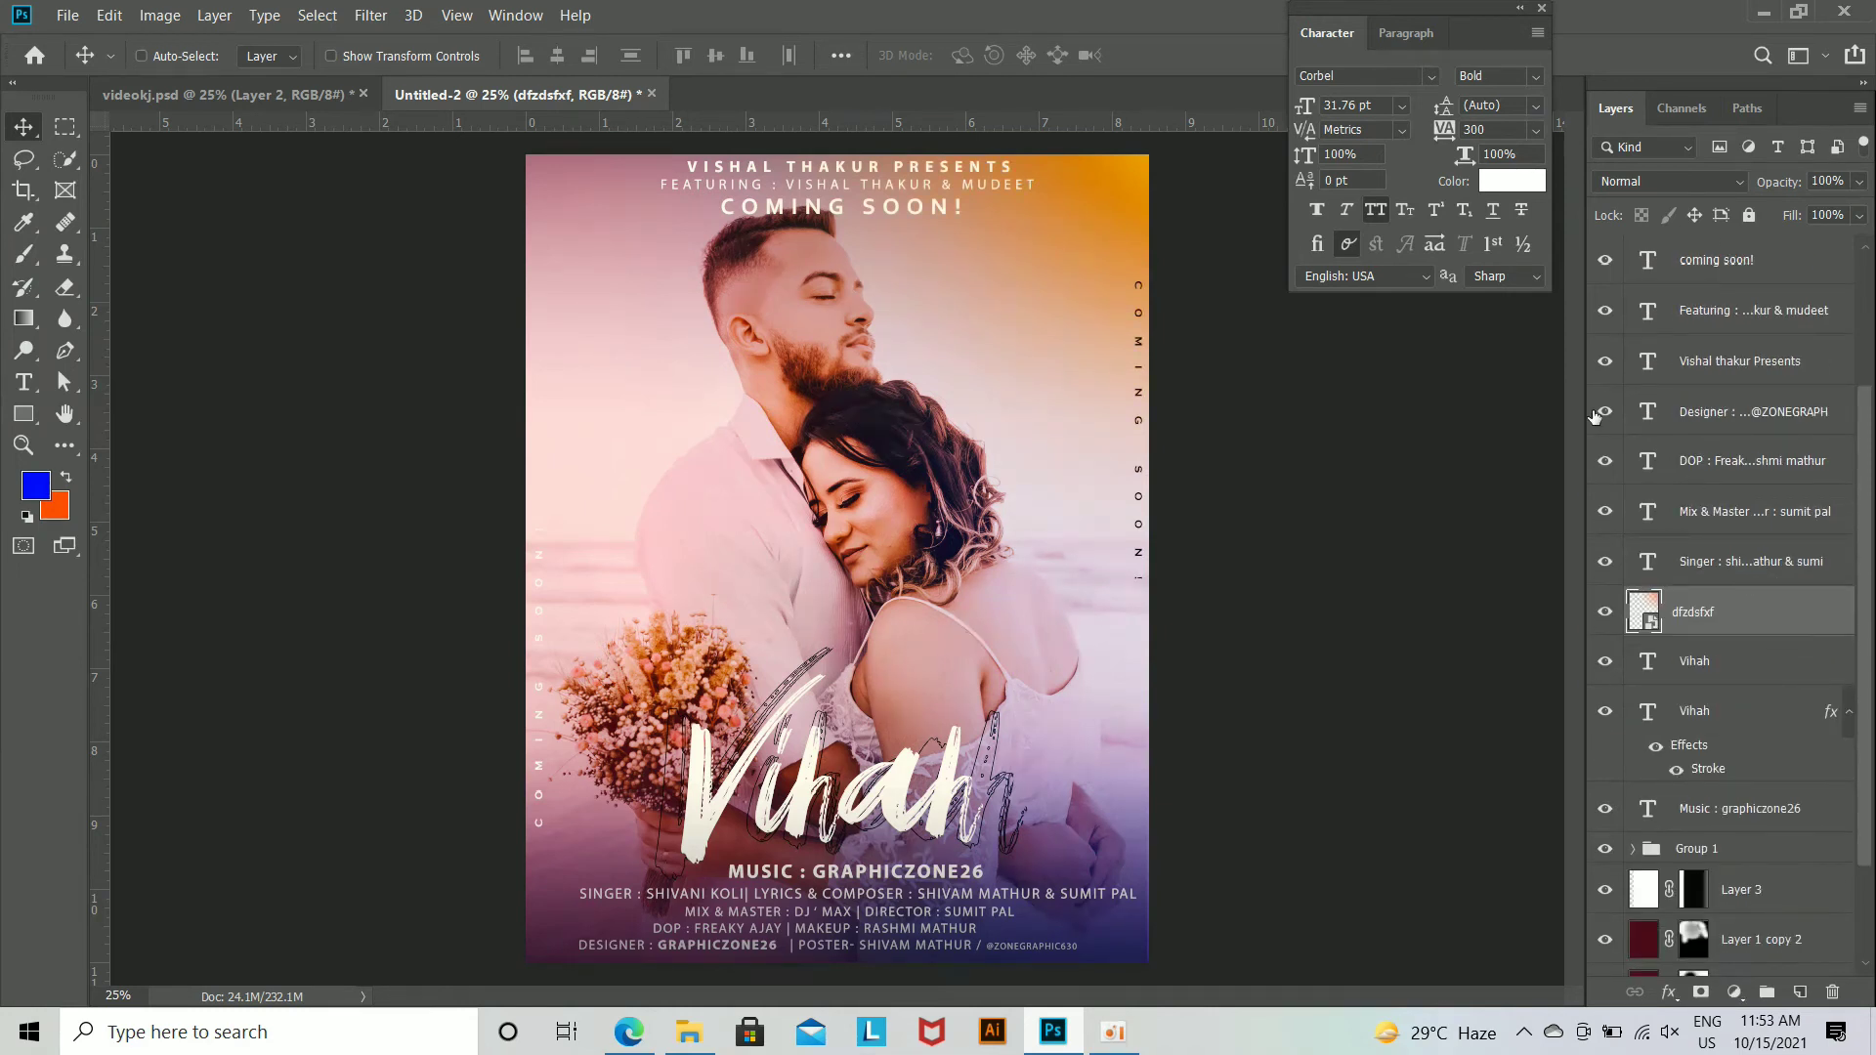
{"action": "key", "text": "Delete"}
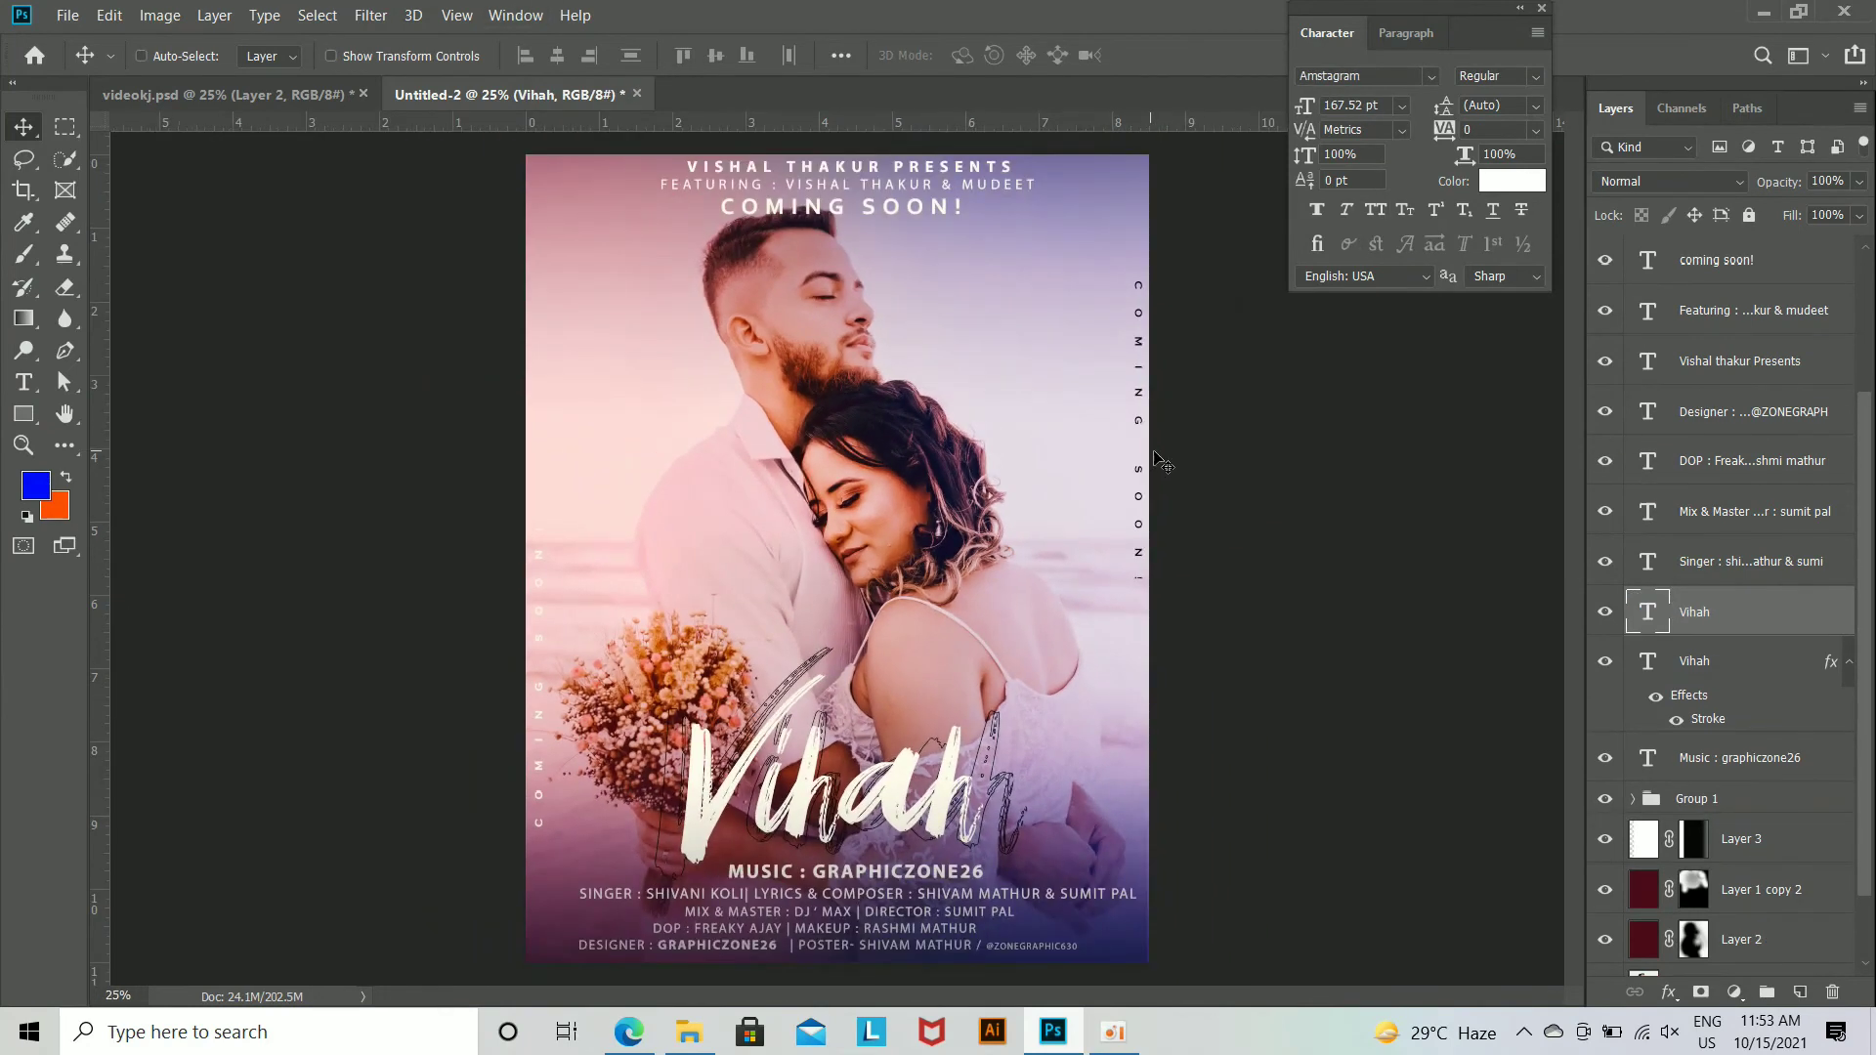
Step: Draw a rectangle shape of about 2512 by 3264 px covering almost the whole poster, just inside its edges
{"action": "left_click", "coordinate": [10, 422]}
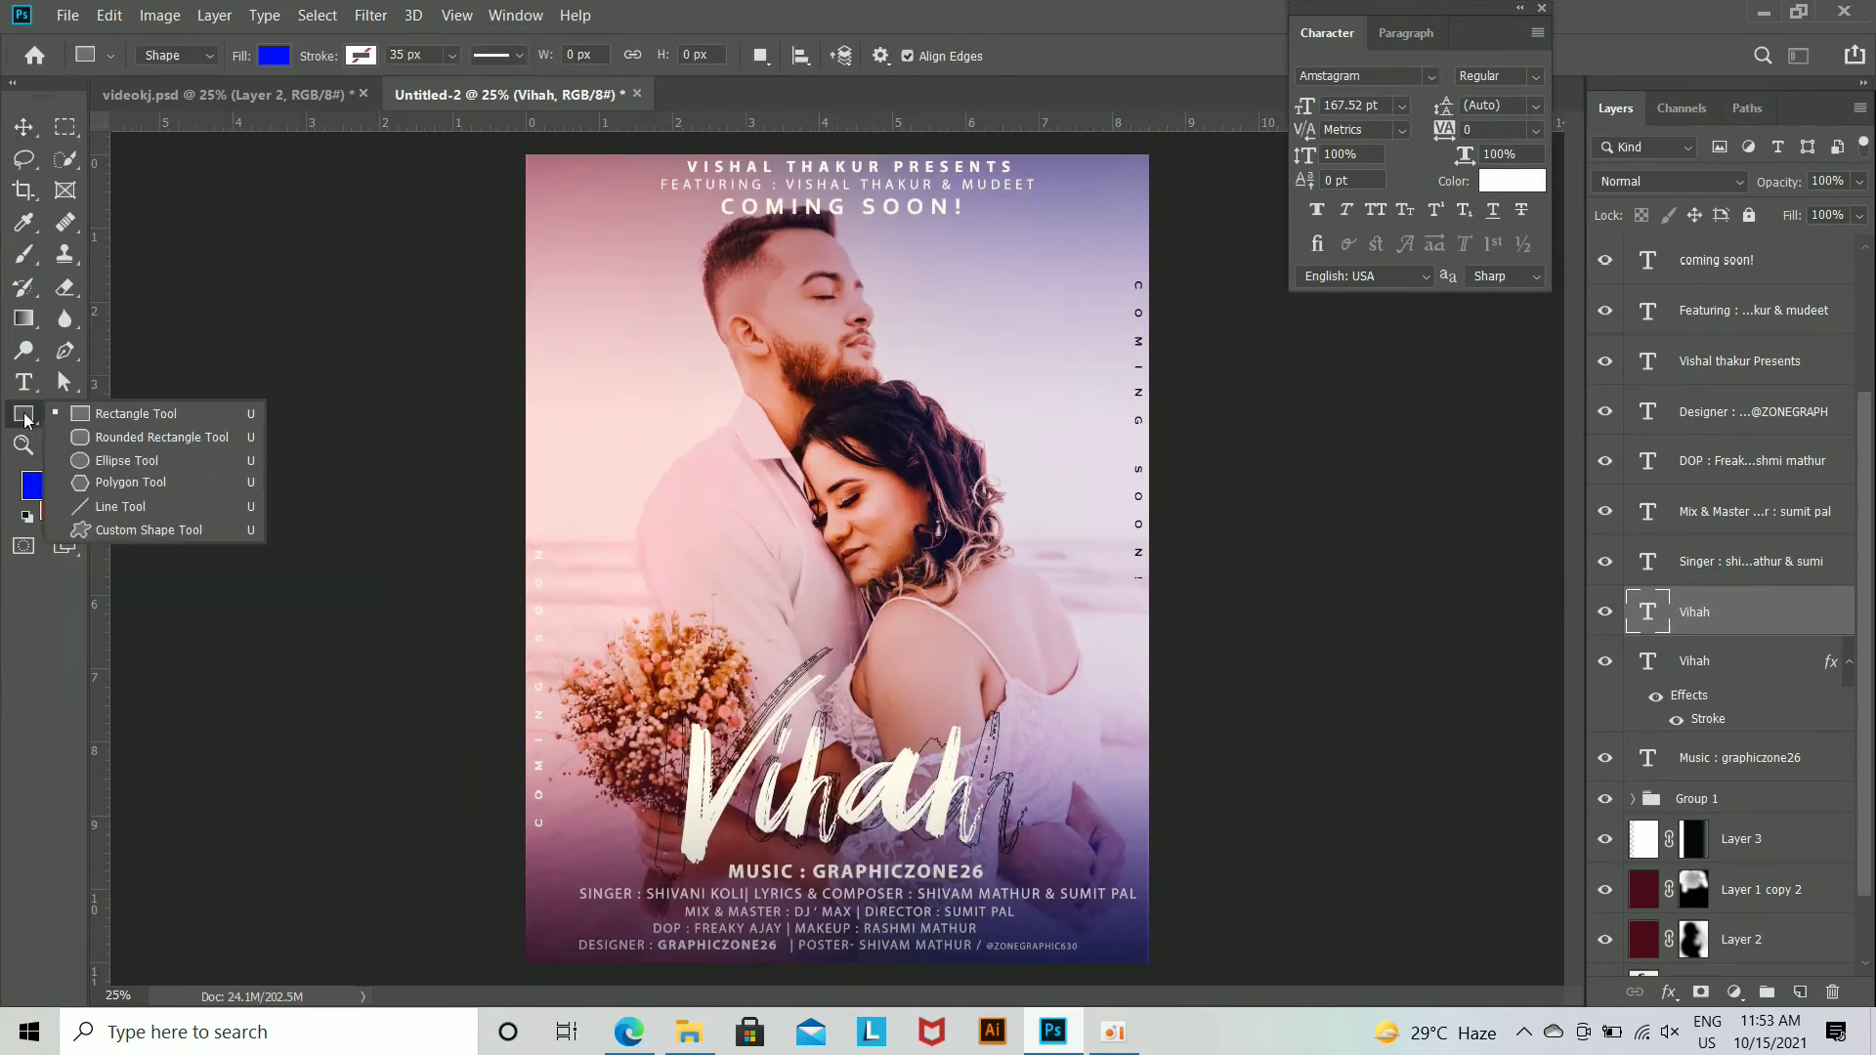
{"action": "left_click", "coordinate": [121, 413]}
{"action": "left_click_drag", "start_coordinate": [531, 156], "coordinate": [1145, 956]}
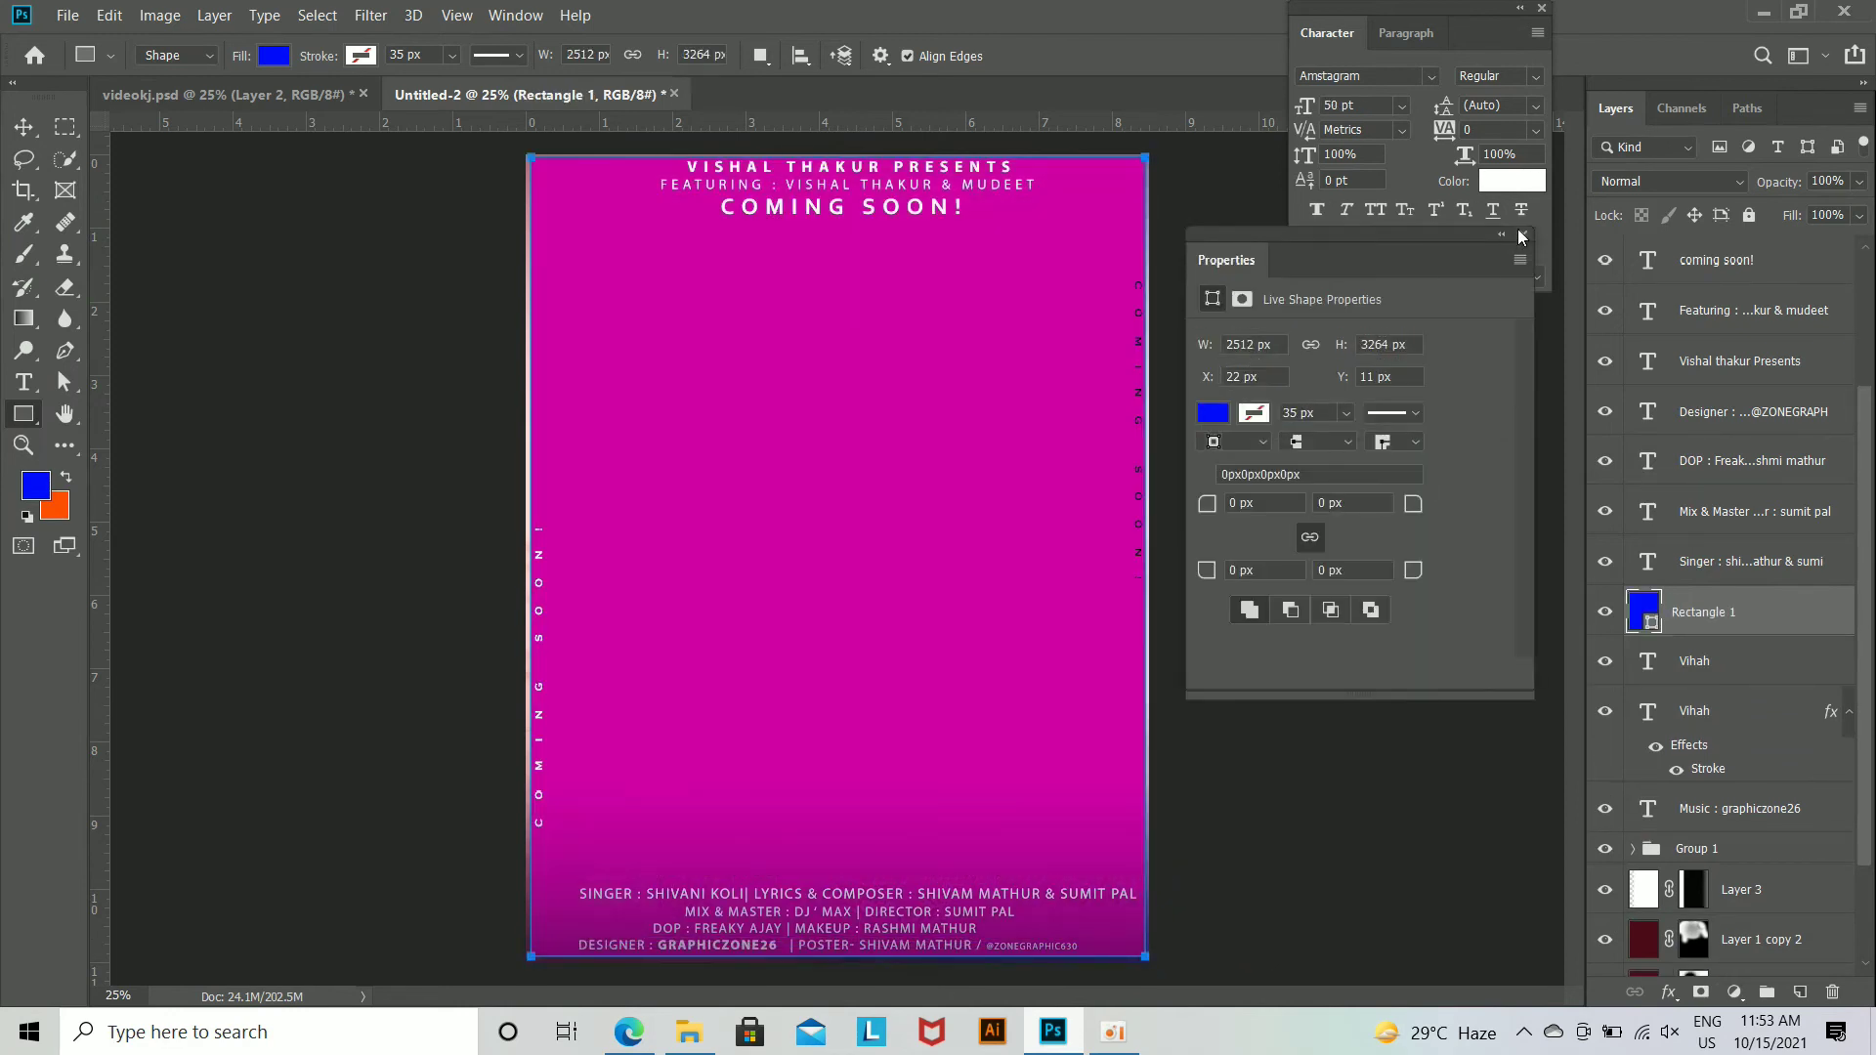
{"action": "left_click", "coordinate": [1520, 235]}
Step: Give the rectangle no fill and a yellow stroke
{"action": "left_click", "coordinate": [275, 56]}
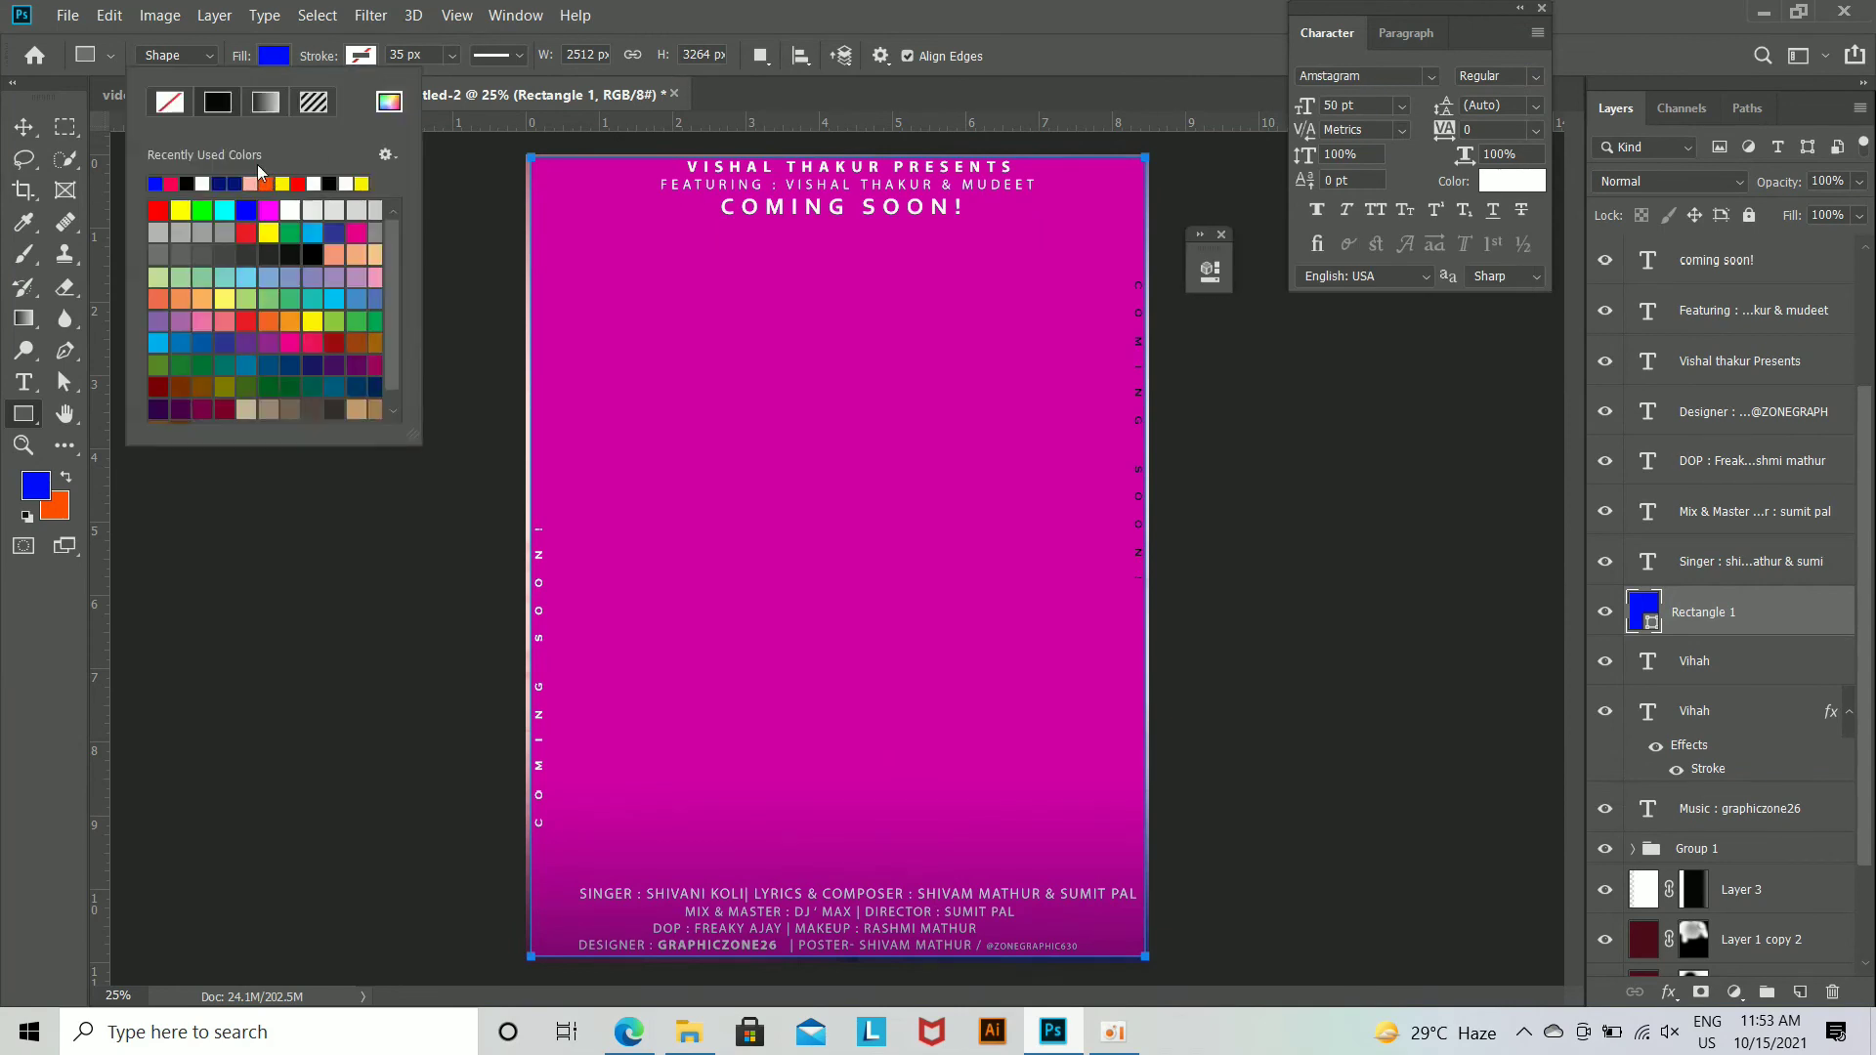
{"action": "left_click", "coordinate": [169, 104]}
{"action": "left_click", "coordinate": [318, 59]}
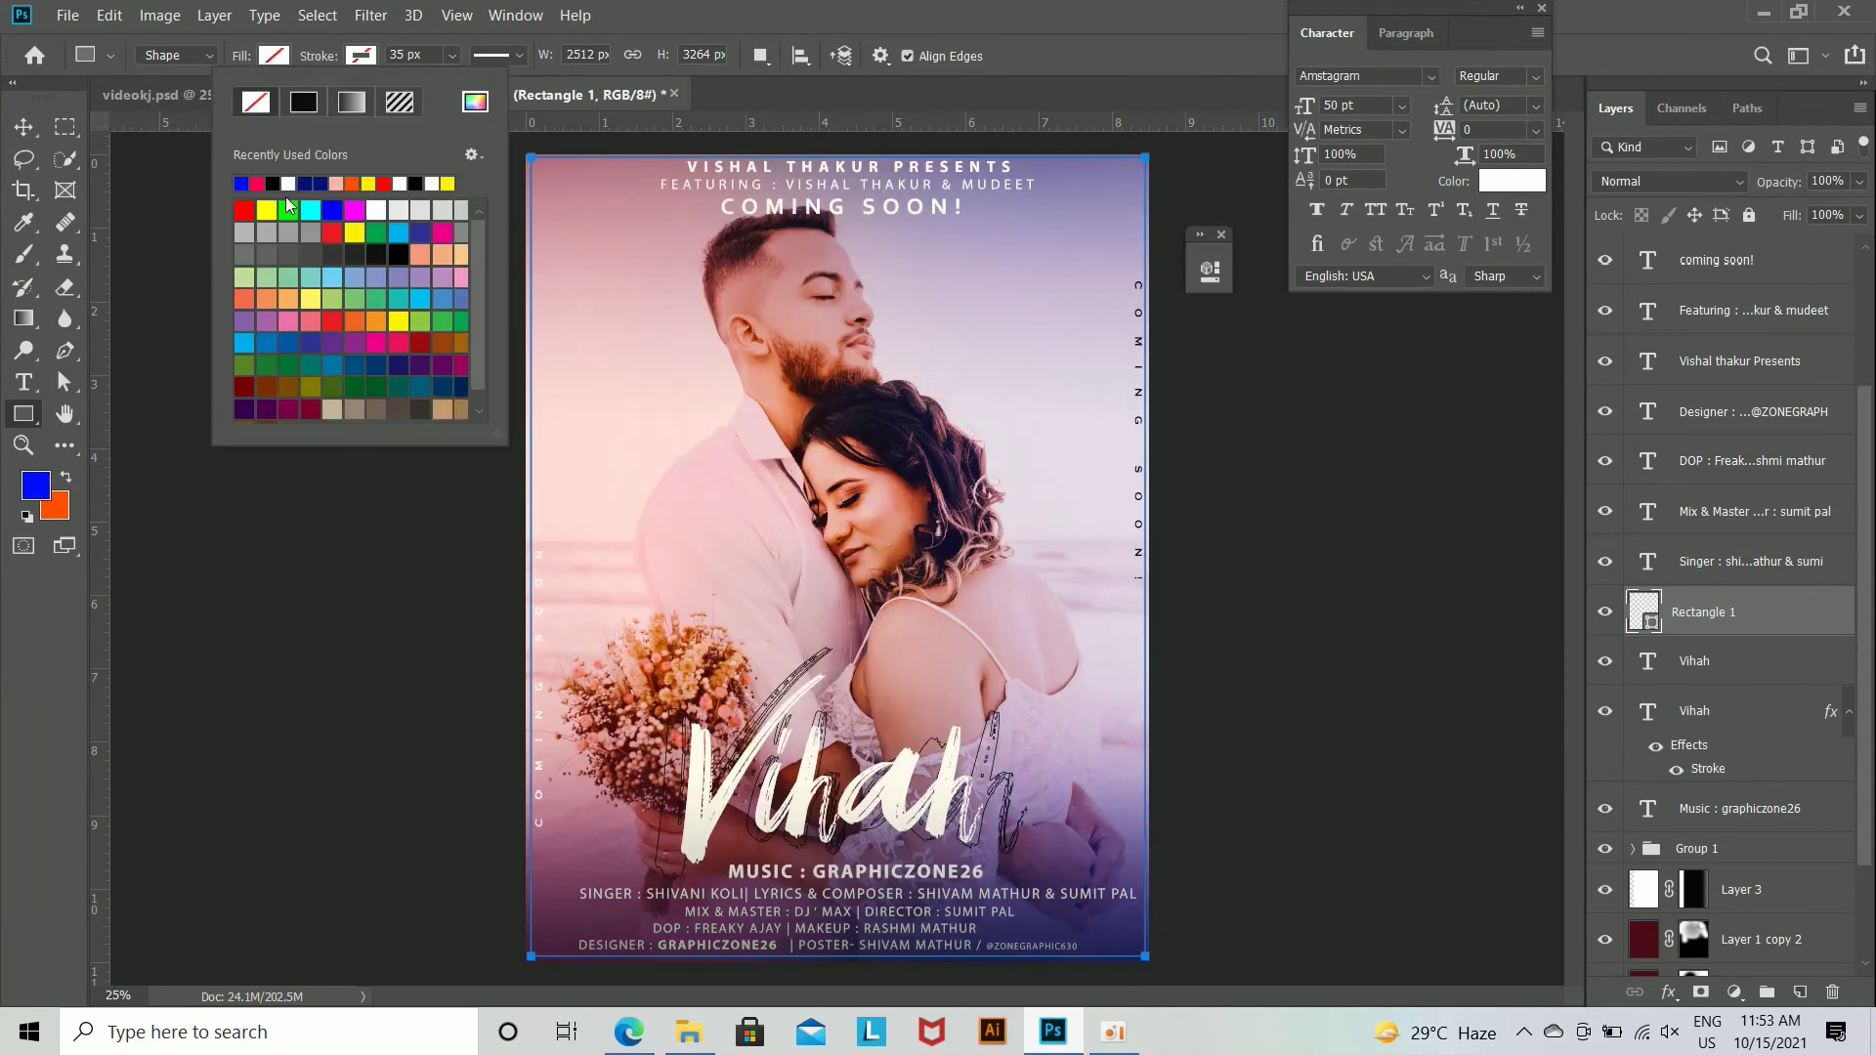
{"action": "left_click", "coordinate": [448, 183]}
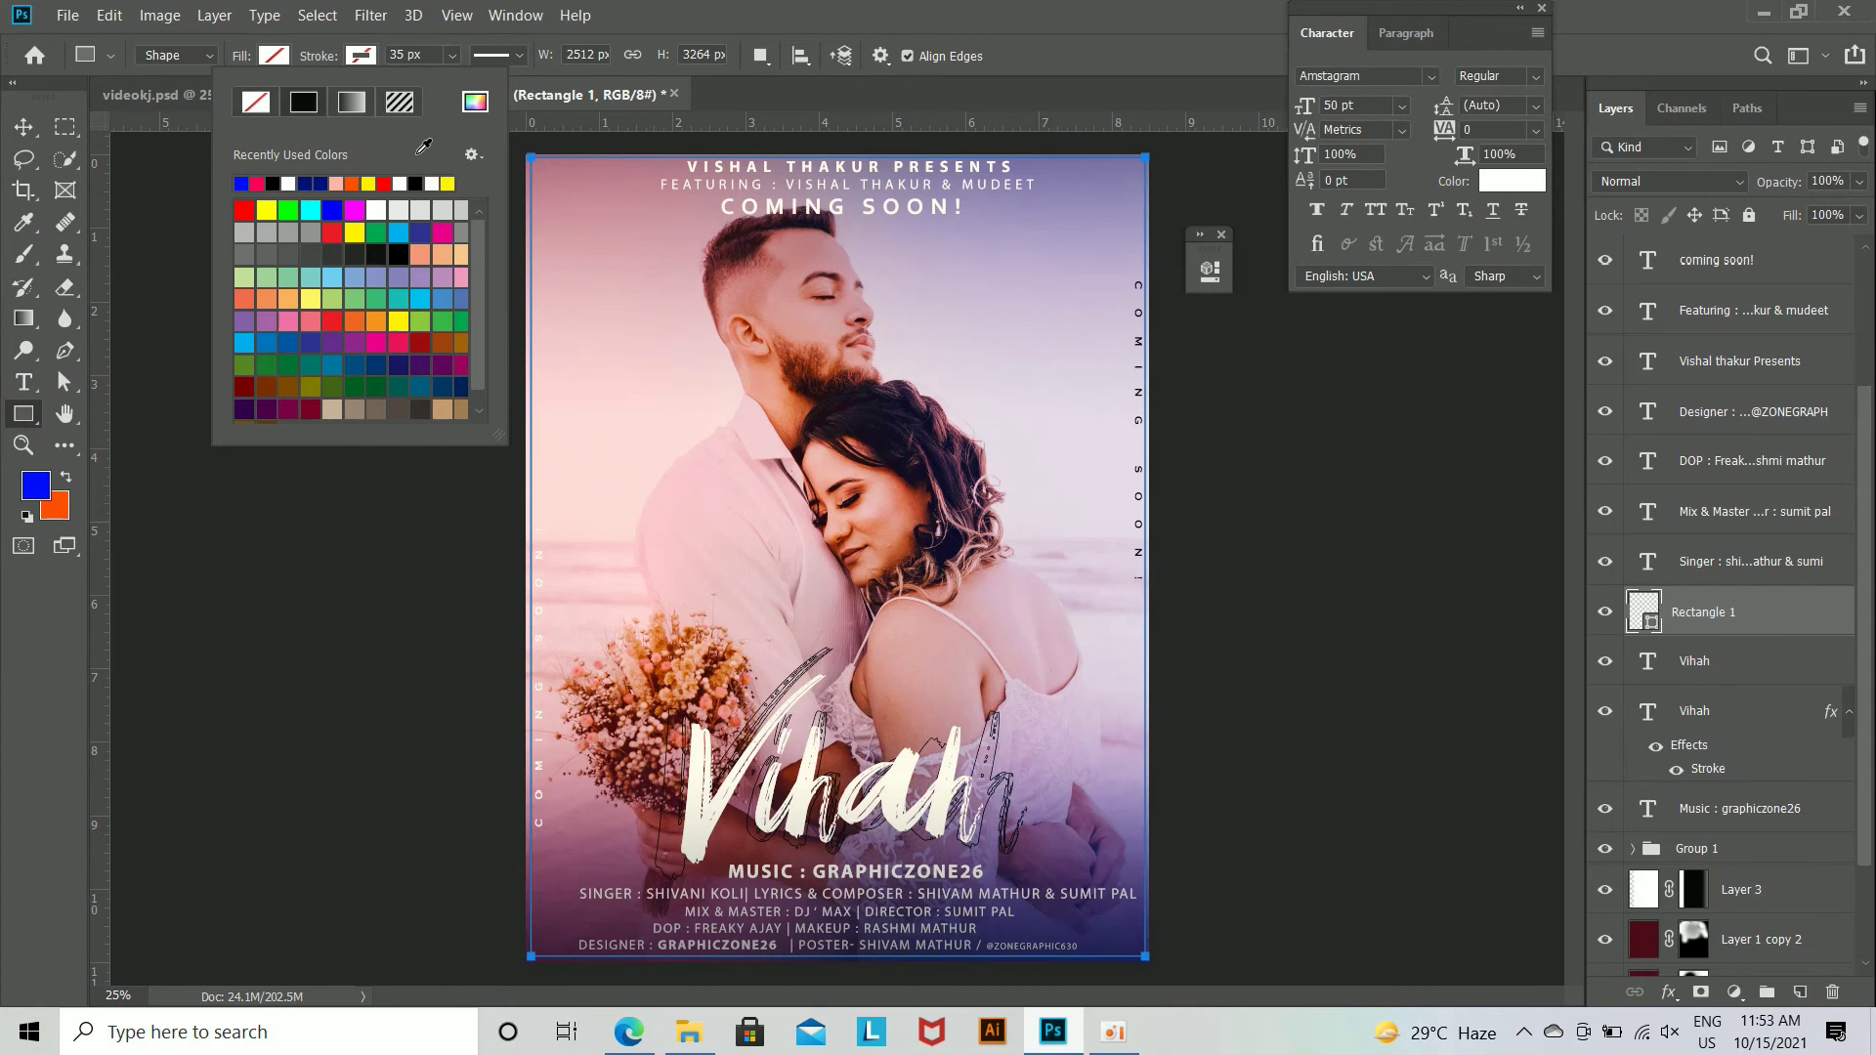
Step: Set the rectangle's stroke width to 3 px and view the border on the poster
{"action": "left_click", "coordinate": [428, 52]}
{"action": "left_click_drag", "start_coordinate": [435, 55], "coordinate": [250, 90]}
{"action": "type", "text": "3"}
{"action": "key", "text": "Return"}
{"action": "left_click", "coordinate": [24, 127]}
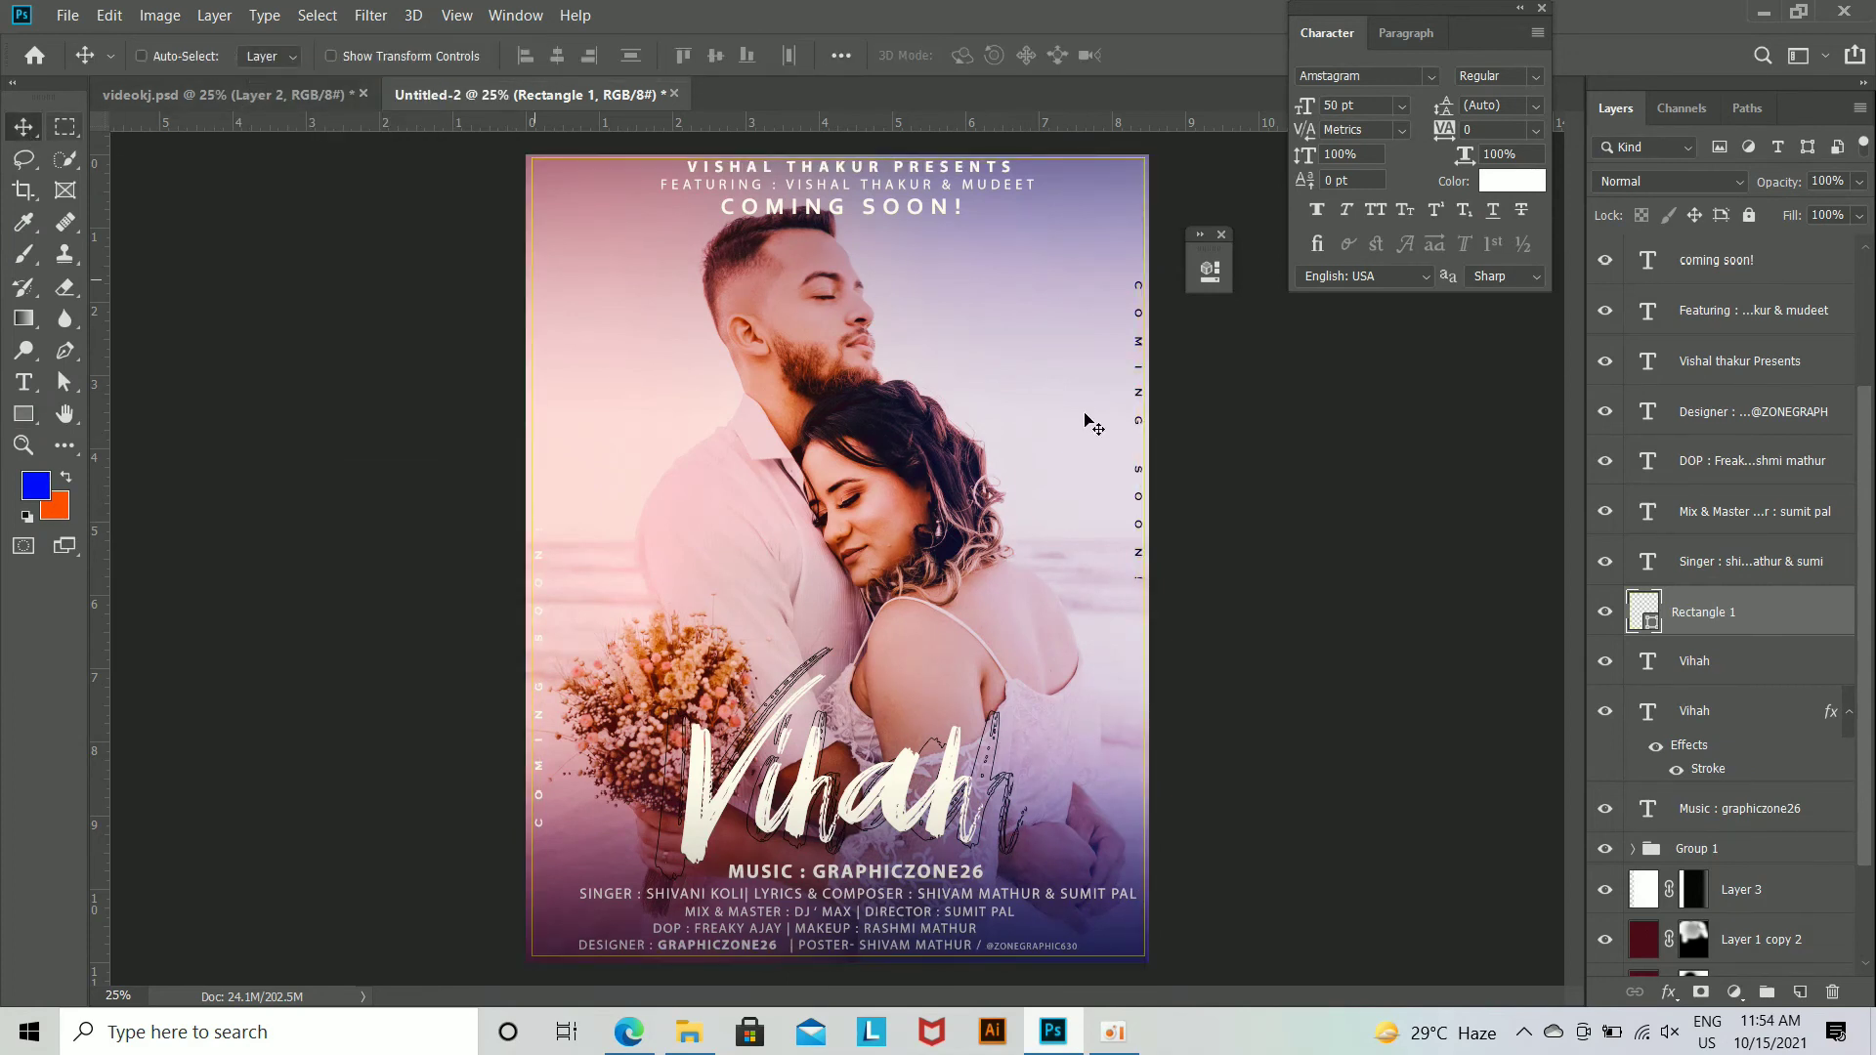
Step: Set the yellow border's stroke width to 5 px
{"action": "left_click", "coordinate": [23, 414]}
{"action": "left_click_drag", "start_coordinate": [421, 53], "coordinate": [349, 65]}
{"action": "type", "text": "5"}
{"action": "key", "text": "Return"}
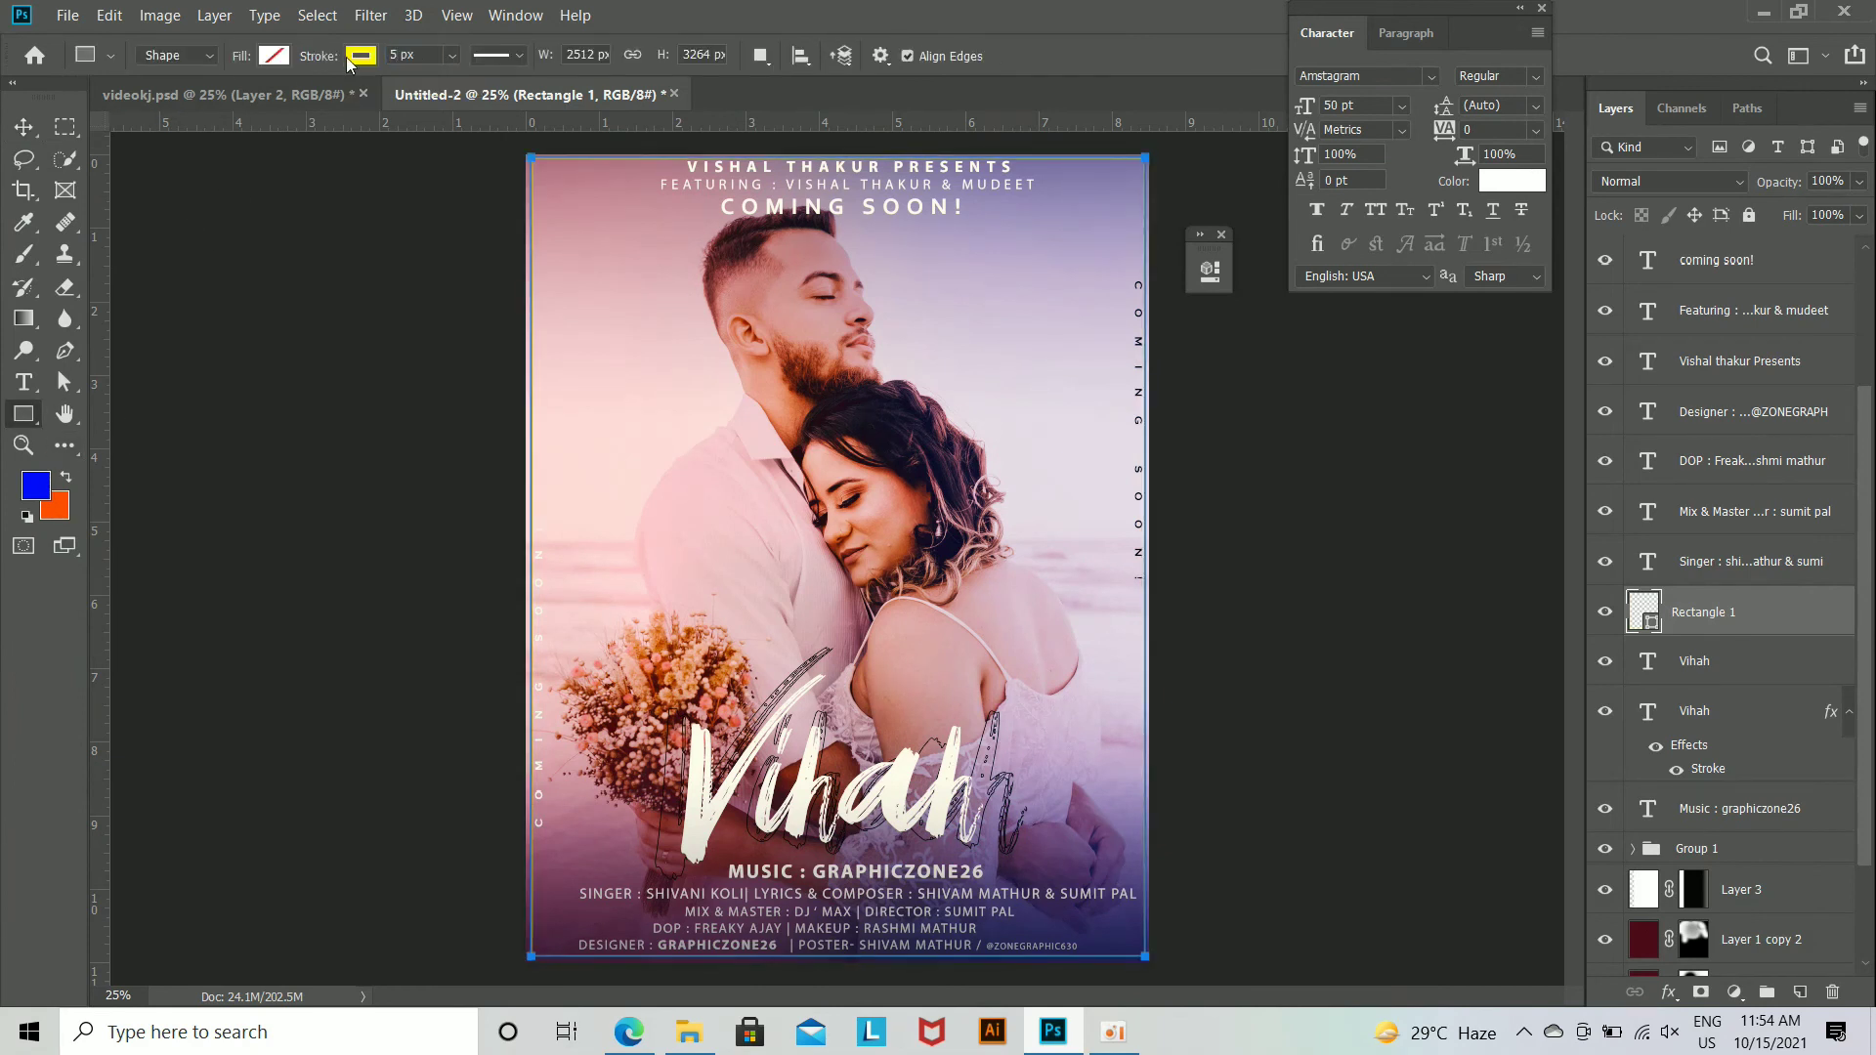
{"action": "left_click", "coordinate": [23, 127]}
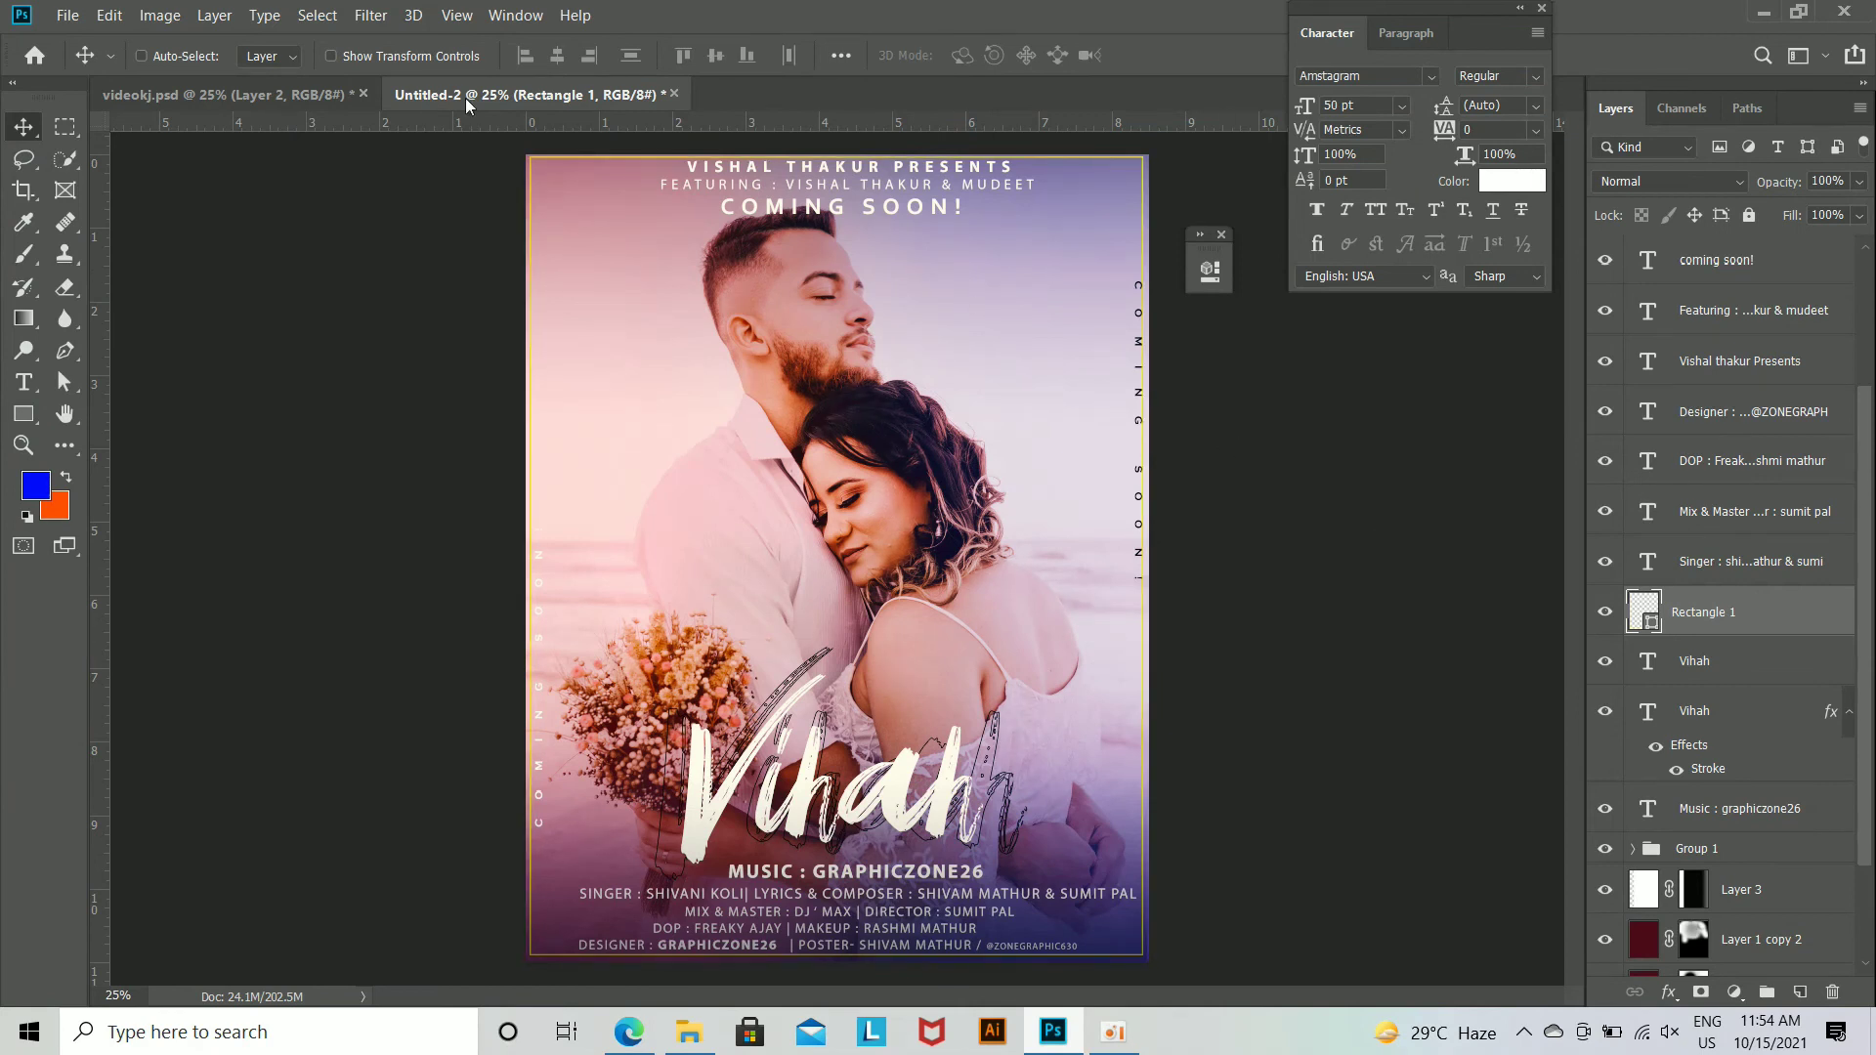
Step: Select all layers from the couple photo up to Layer 4 and stamp them into a new merged layer on top
{"action": "scroll", "coordinate": [1816, 643], "scroll_direction": "down", "scroll_amount": 2}
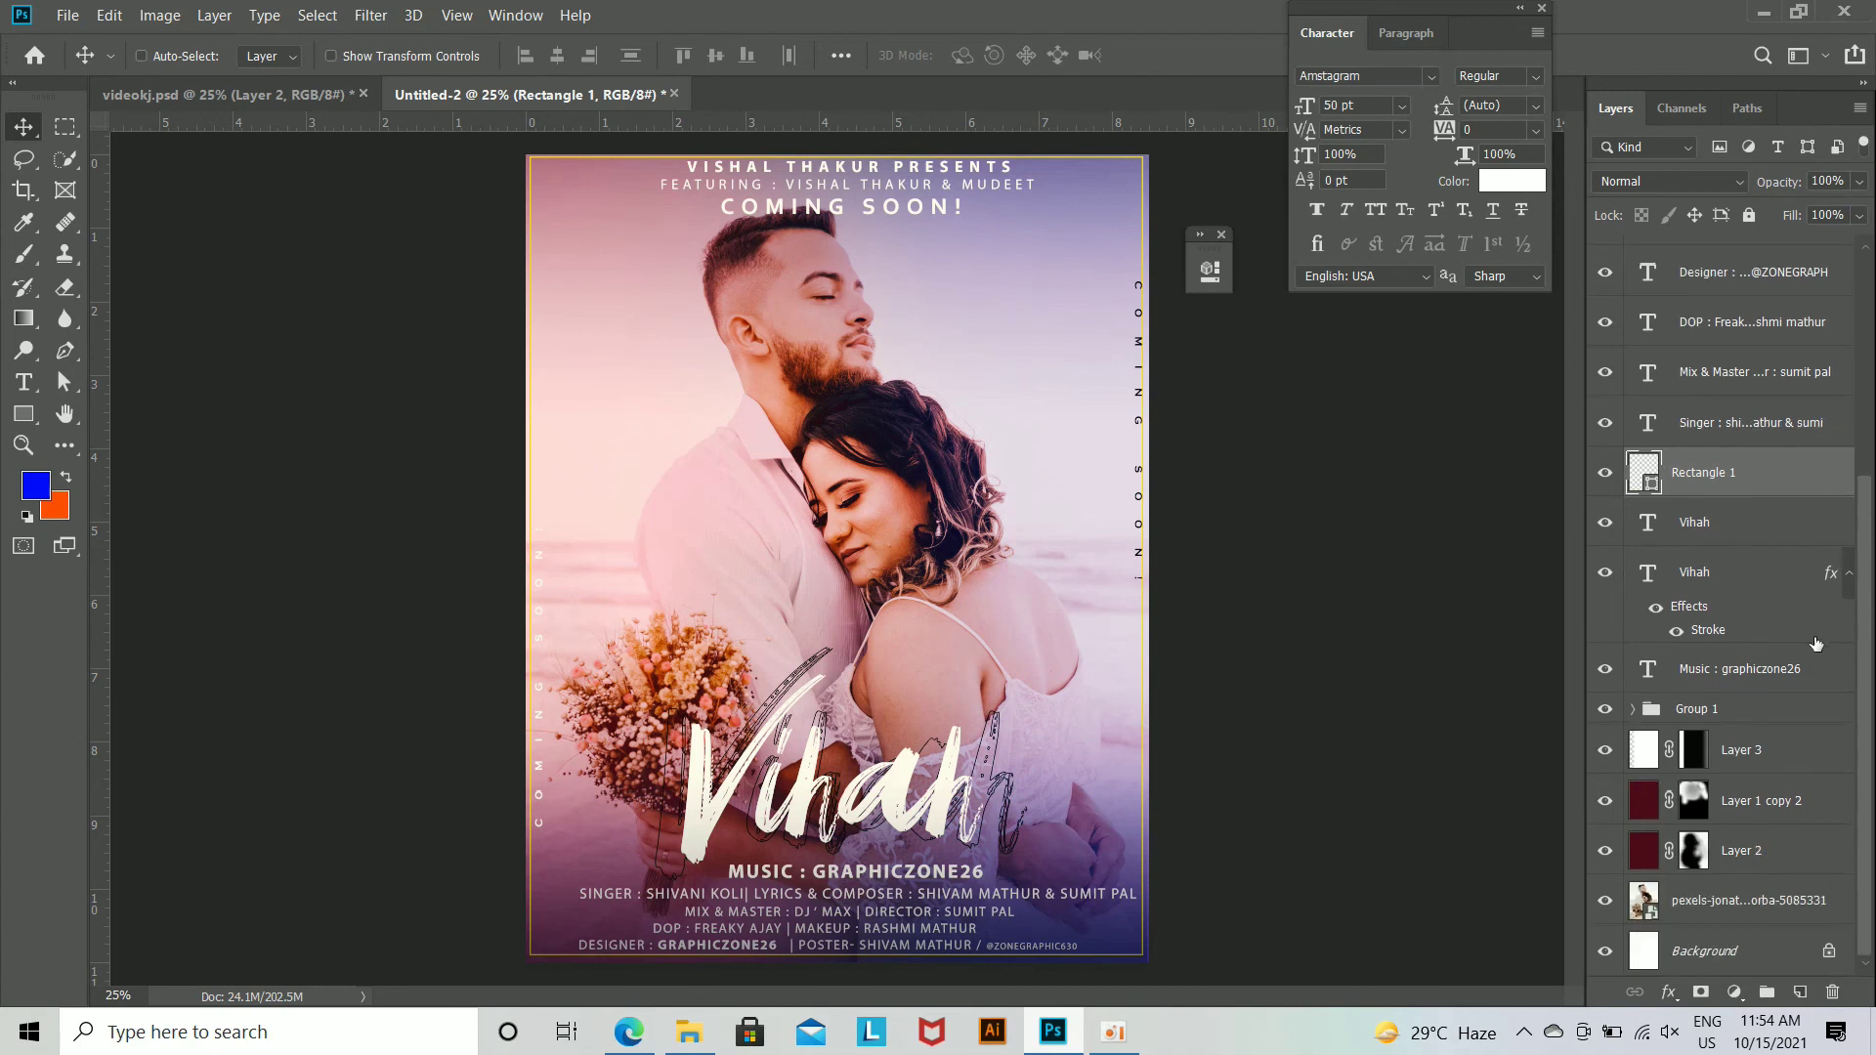
{"action": "left_click", "coordinate": [1802, 894]}
{"action": "scroll", "coordinate": [1748, 503], "scroll_direction": "up", "scroll_amount": 5}
{"action": "left_click", "coordinate": [1749, 276], "text": "shift"}
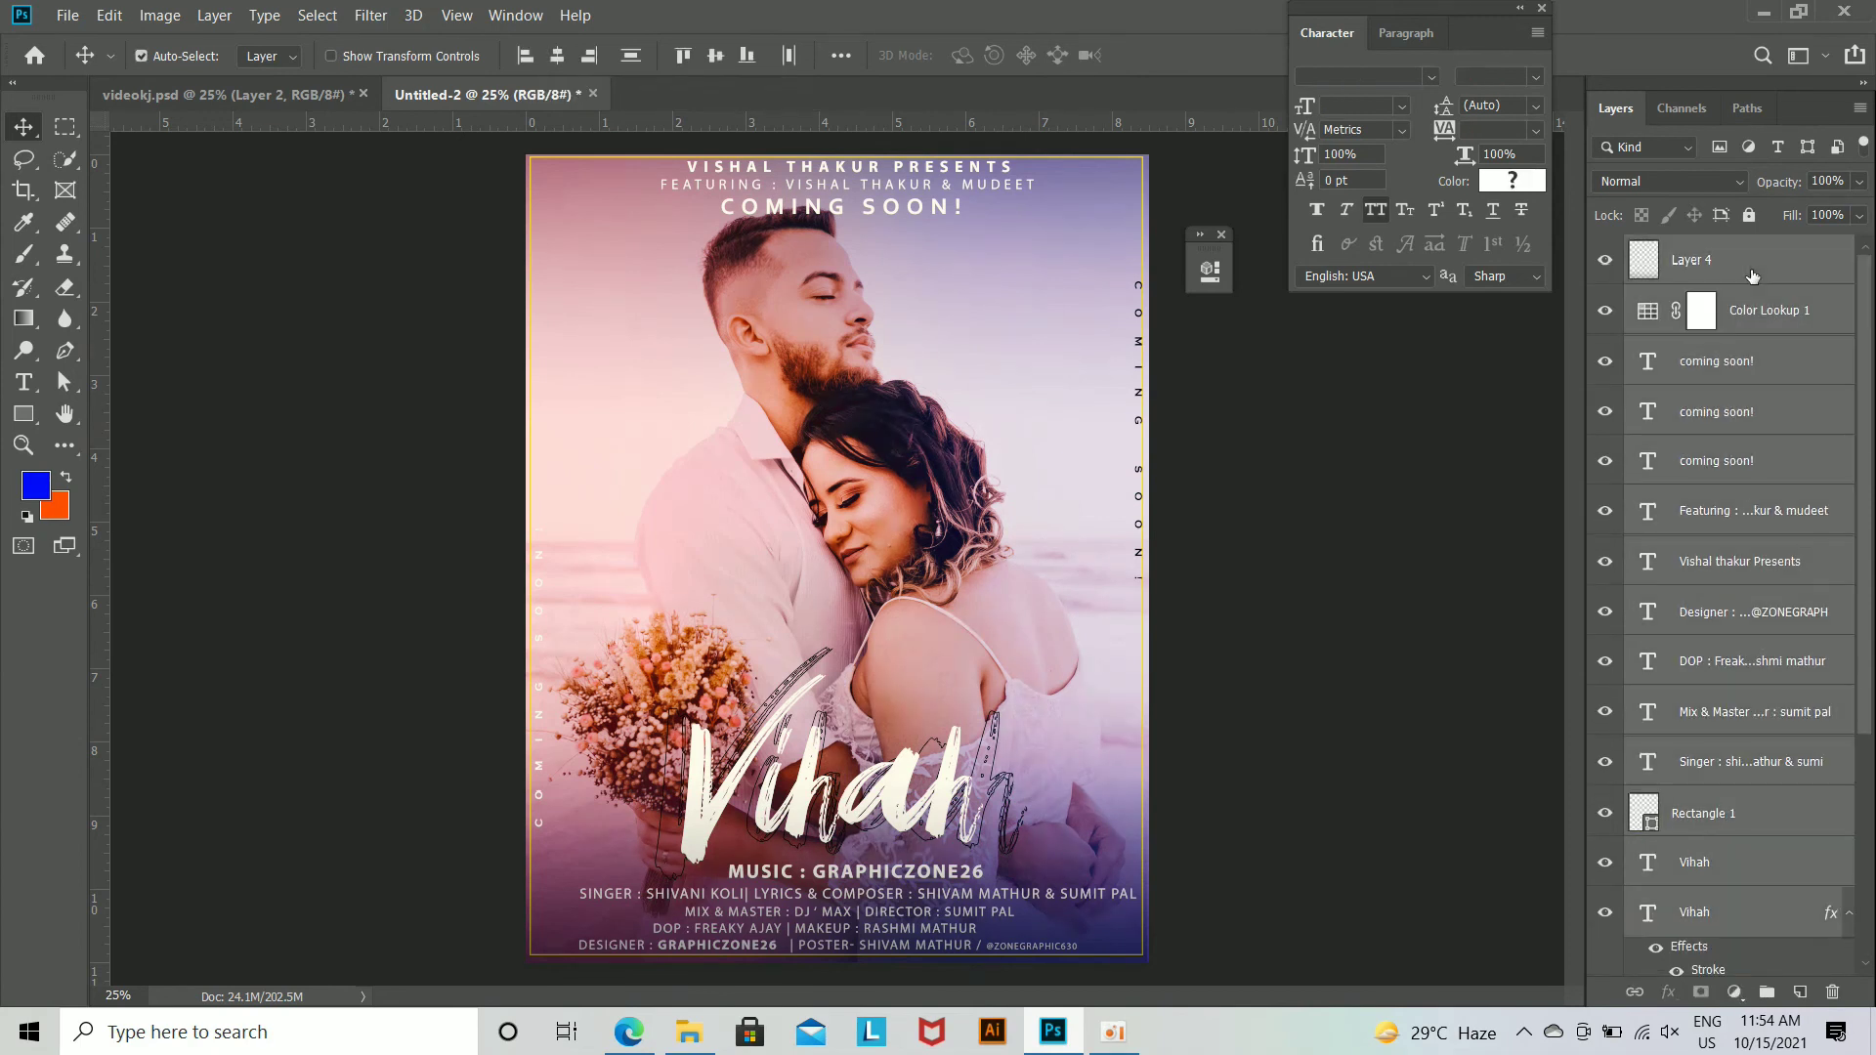
{"action": "key", "text": "ctrl+shift+alt+e"}
Step: Scale the merged poster layer down slightly about its centre, leaving a narrow margin on all sides
{"action": "key", "text": "ctrl+t"}
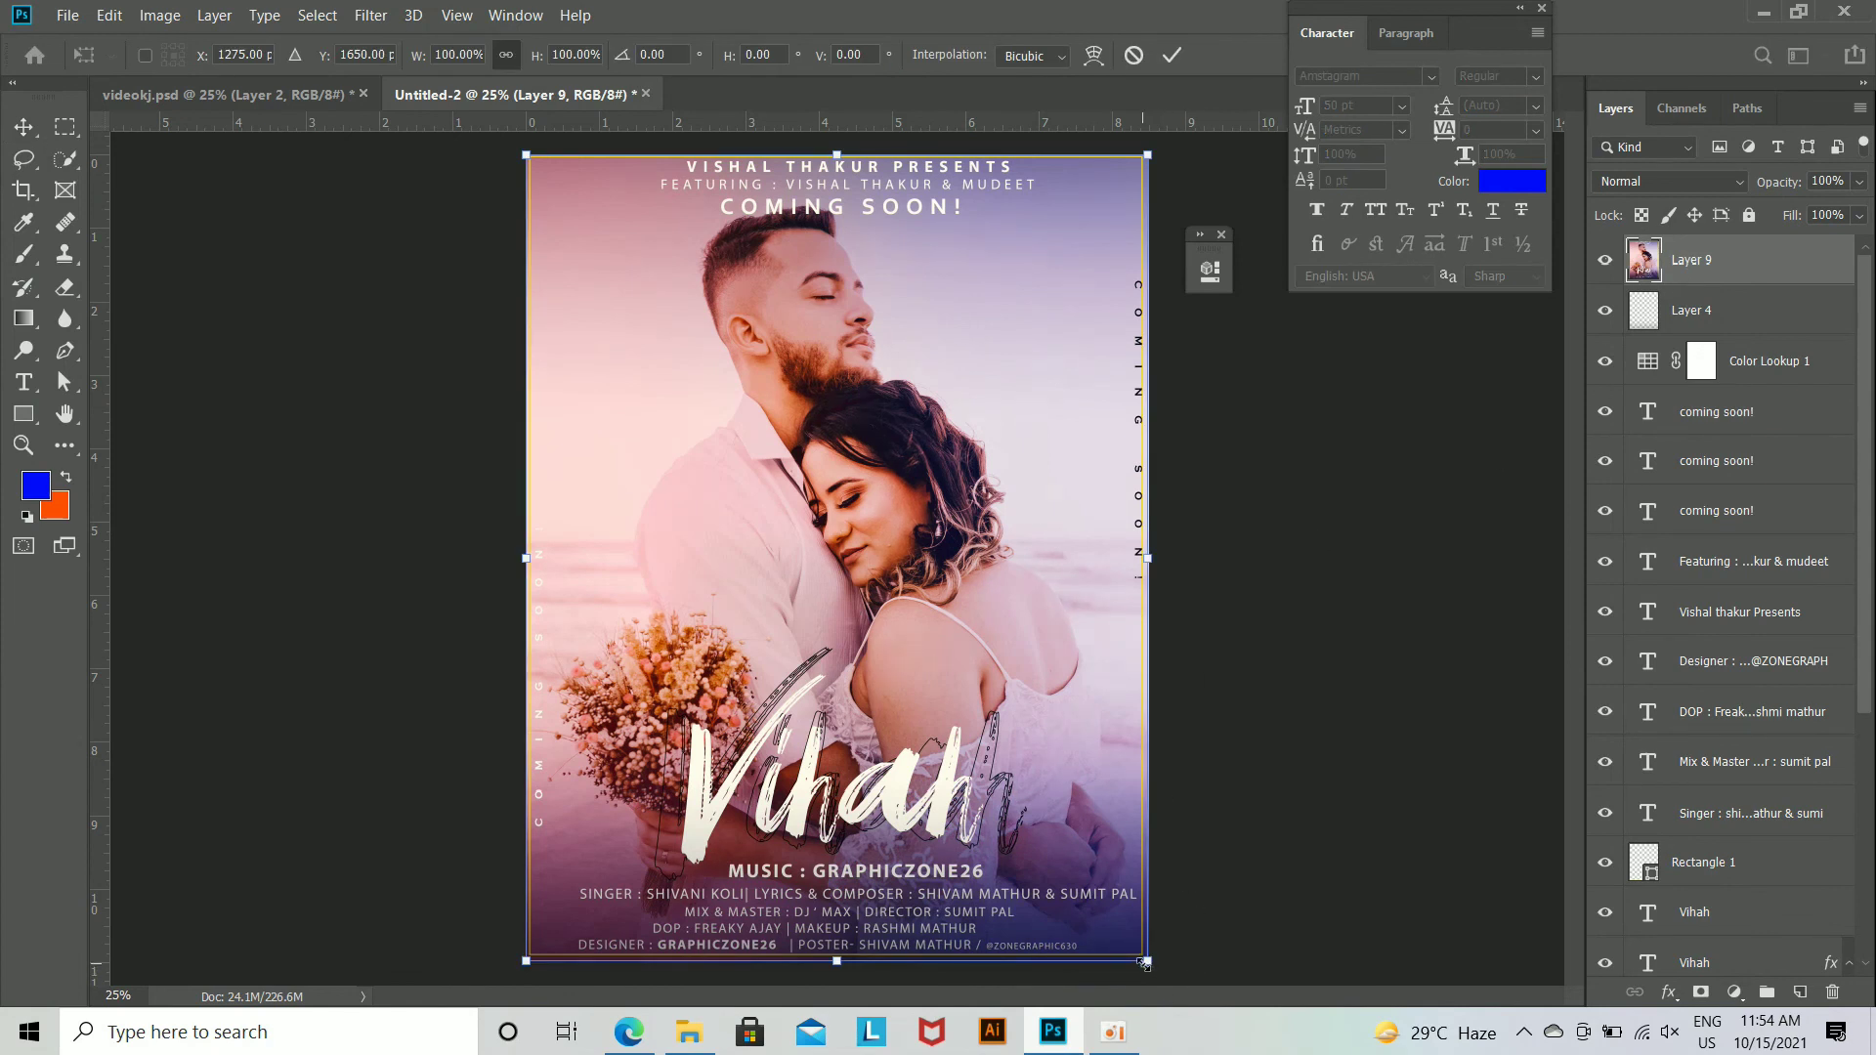
{"action": "left_click_drag", "start_coordinate": [1143, 962], "coordinate": [1140, 949]}
{"action": "key", "text": "Return"}
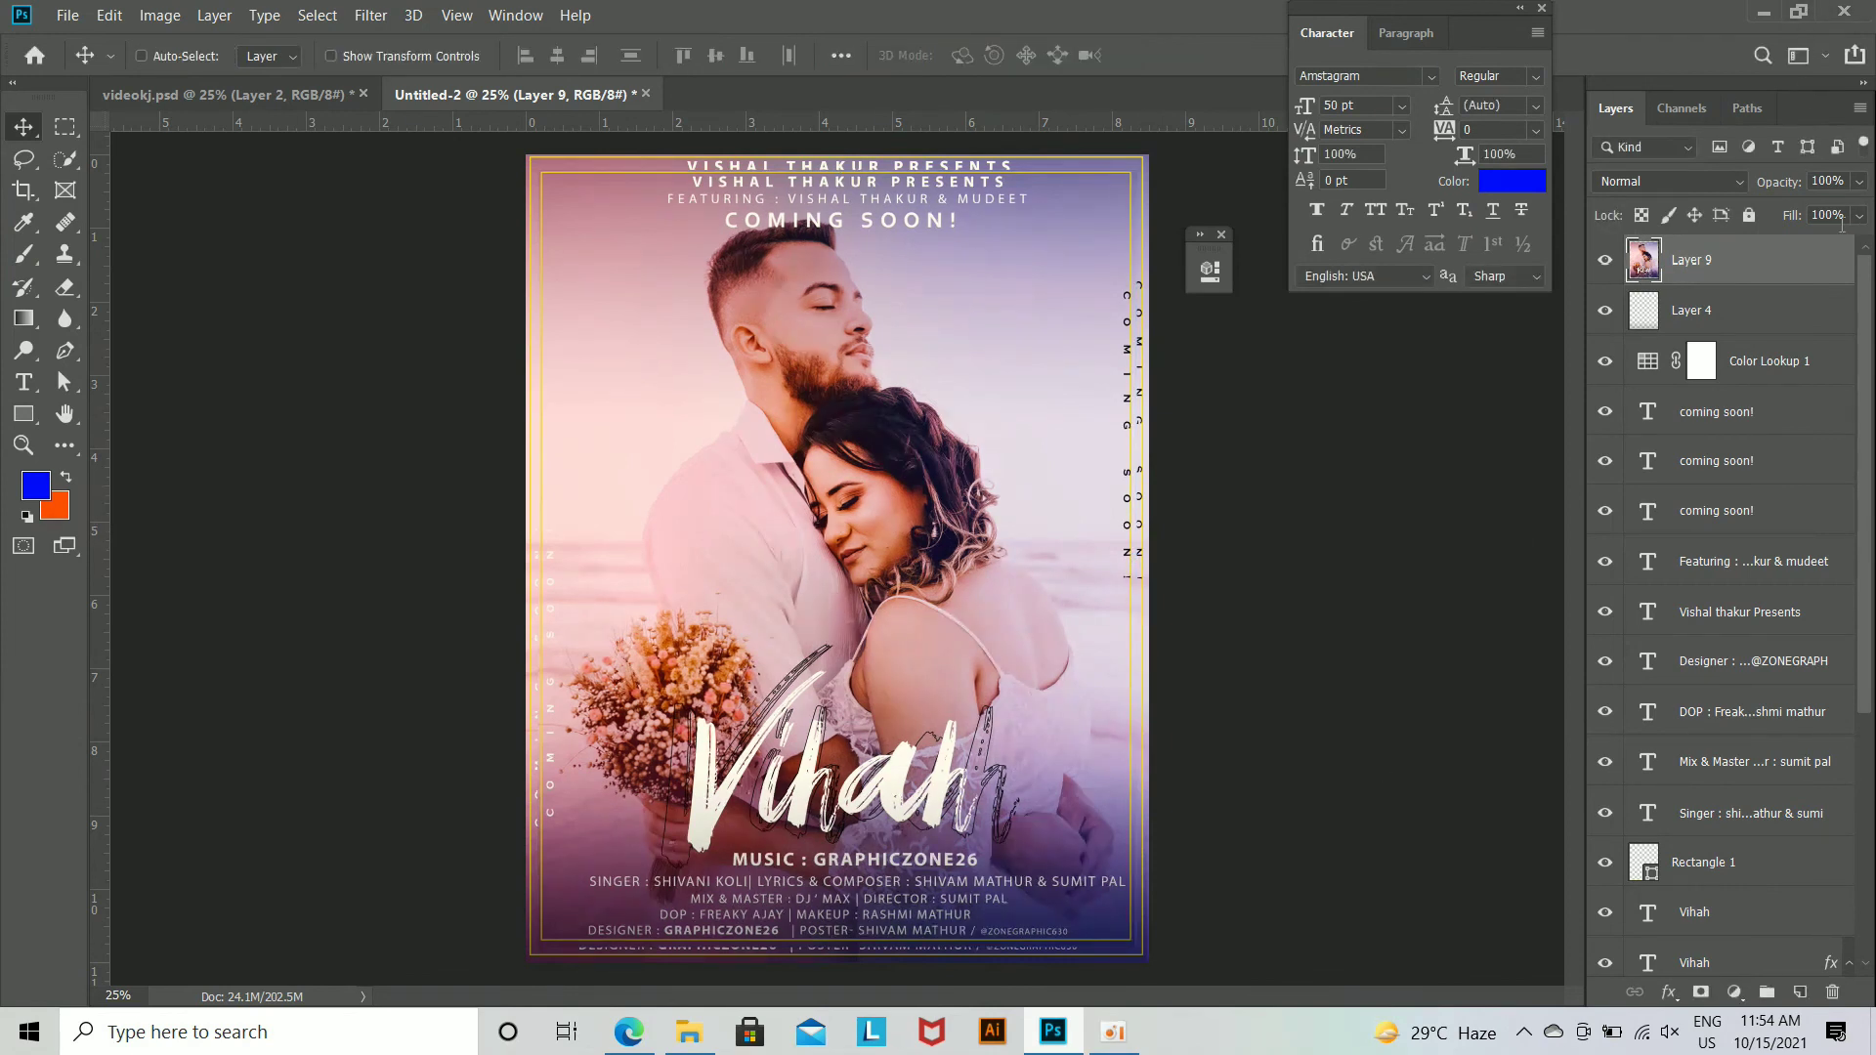
Step: Select the layers from Layer 4 down to the couple photo and stamp them into a second merged layer beneath Layer 9
{"action": "scroll", "coordinate": [1779, 346], "scroll_direction": "down", "scroll_amount": 3}
{"action": "scroll", "coordinate": [1763, 302], "scroll_direction": "up", "scroll_amount": 3}
{"action": "left_click", "coordinate": [1754, 321]}
{"action": "scroll", "coordinate": [1763, 537], "scroll_direction": "down", "scroll_amount": 8}
{"action": "left_click", "coordinate": [1794, 898], "text": "shift"}
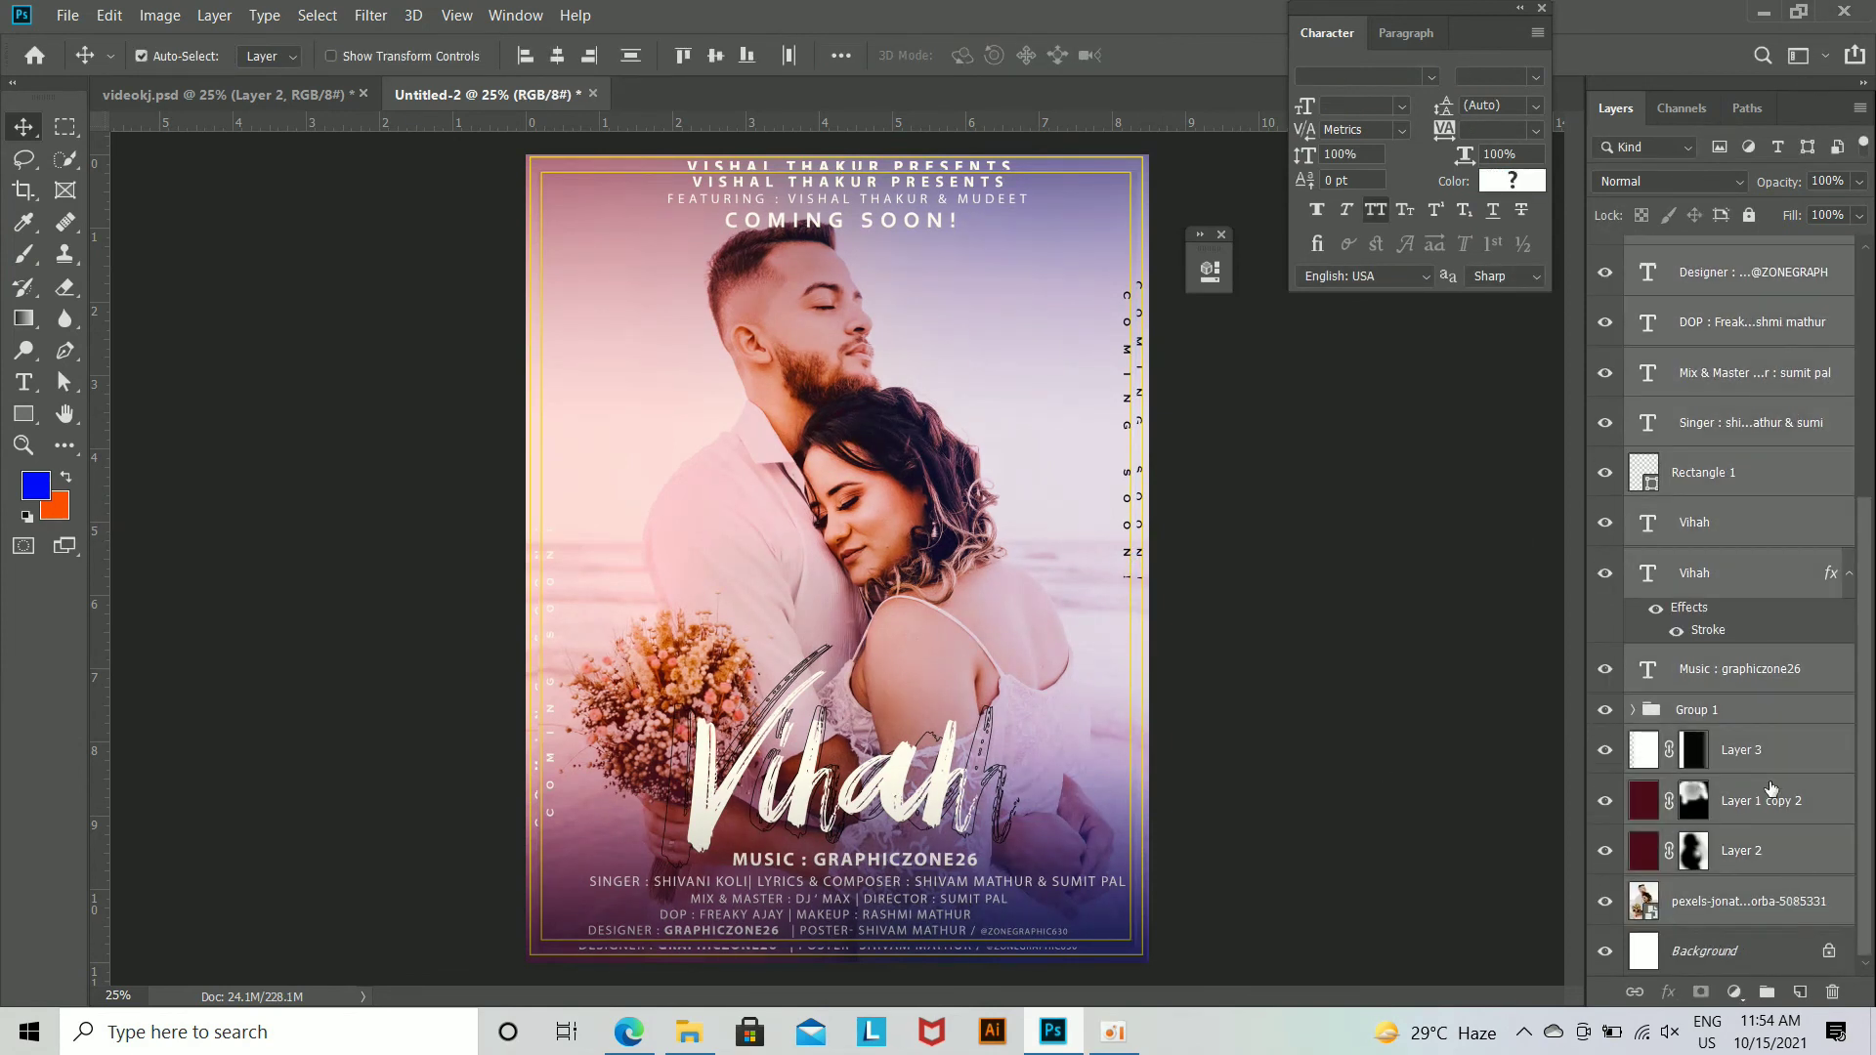
{"action": "key", "text": "ctrl+alt+e"}
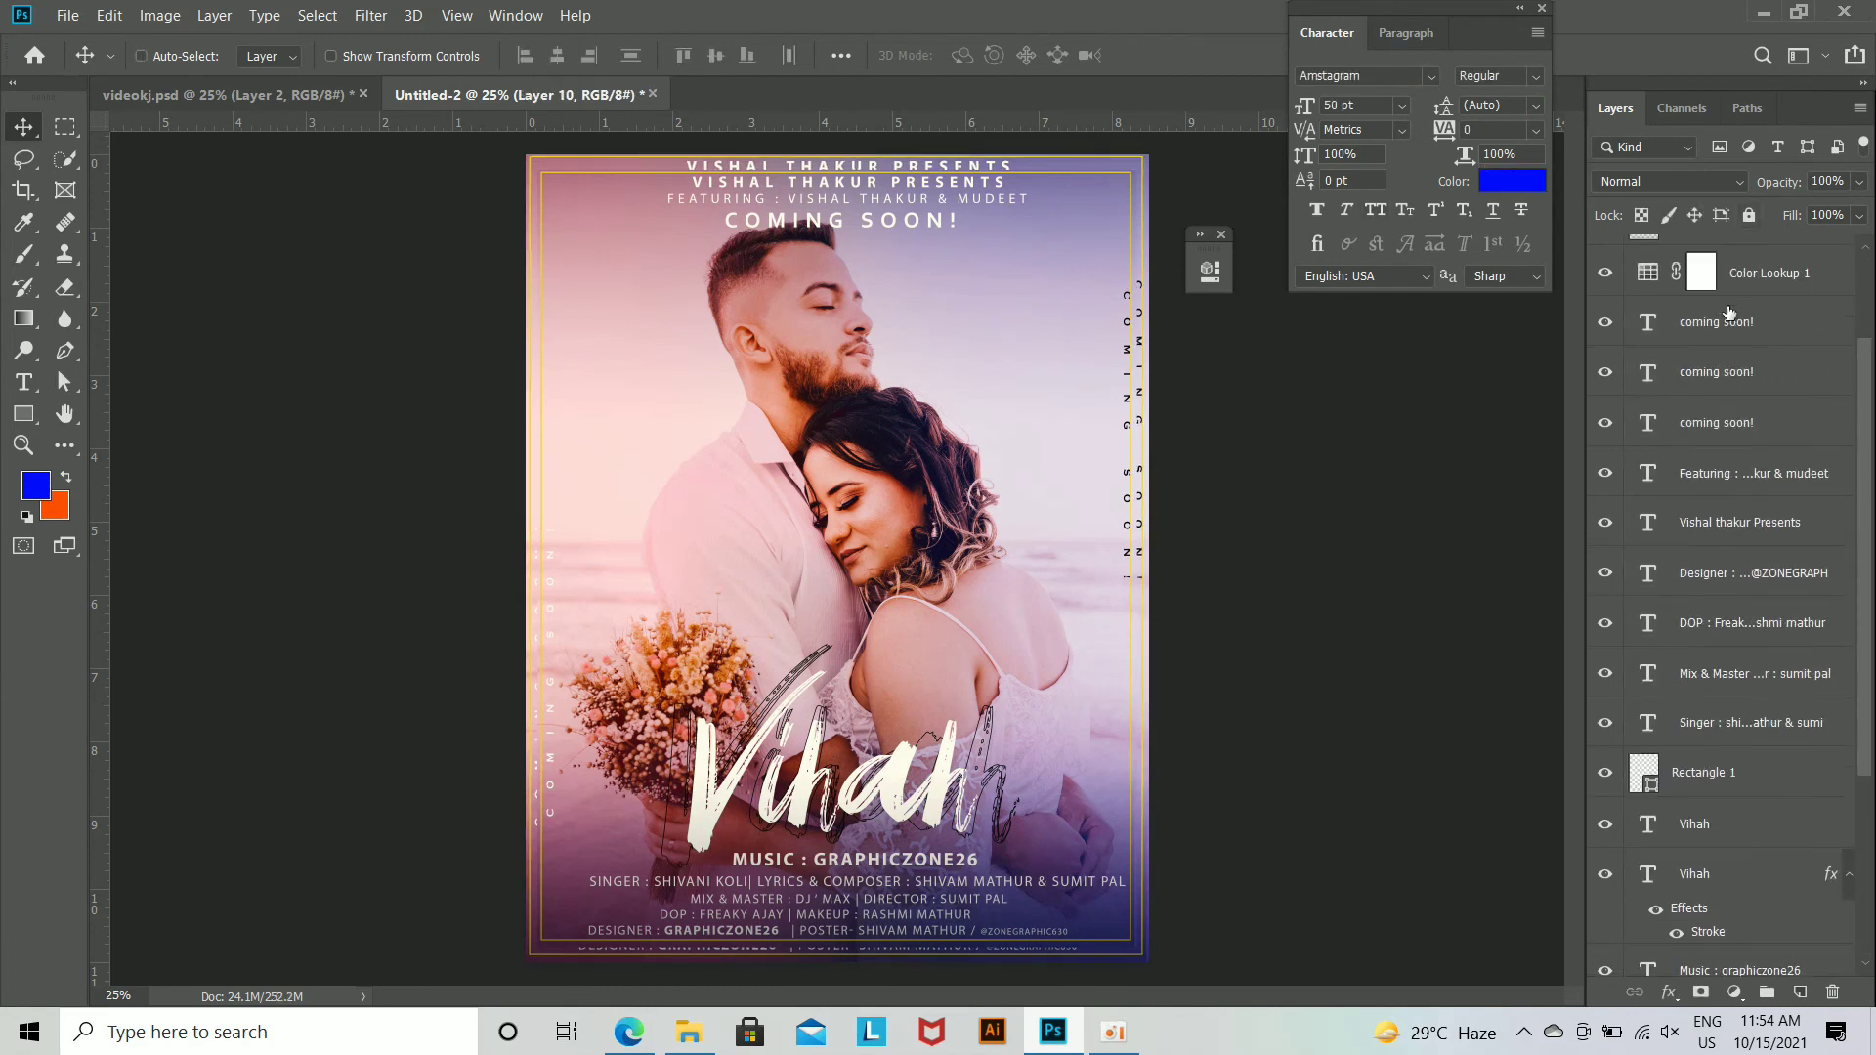
Step: Apply a Gaussian Blur with a radius of 9.0 pixels to Layer 10
{"action": "left_click", "coordinate": [370, 15]}
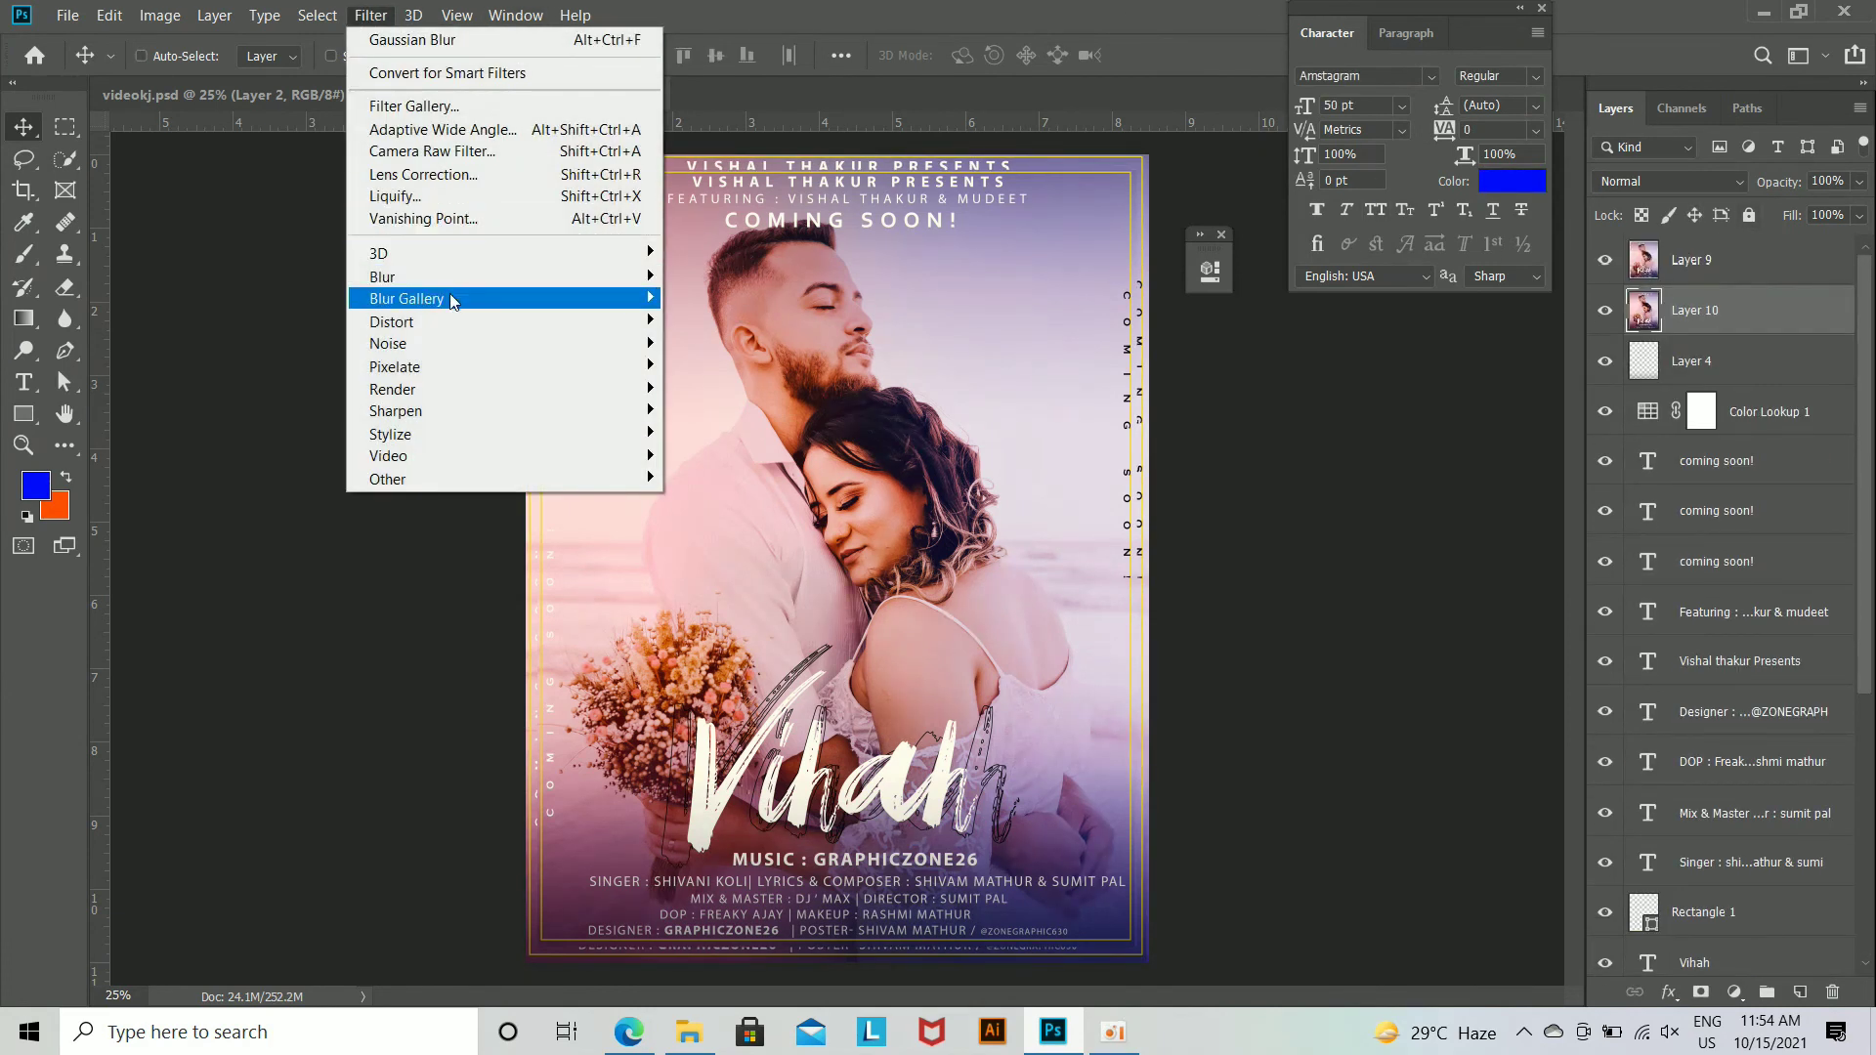
{"action": "mouse_move", "coordinate": [410, 278]}
{"action": "left_click", "coordinate": [728, 366]}
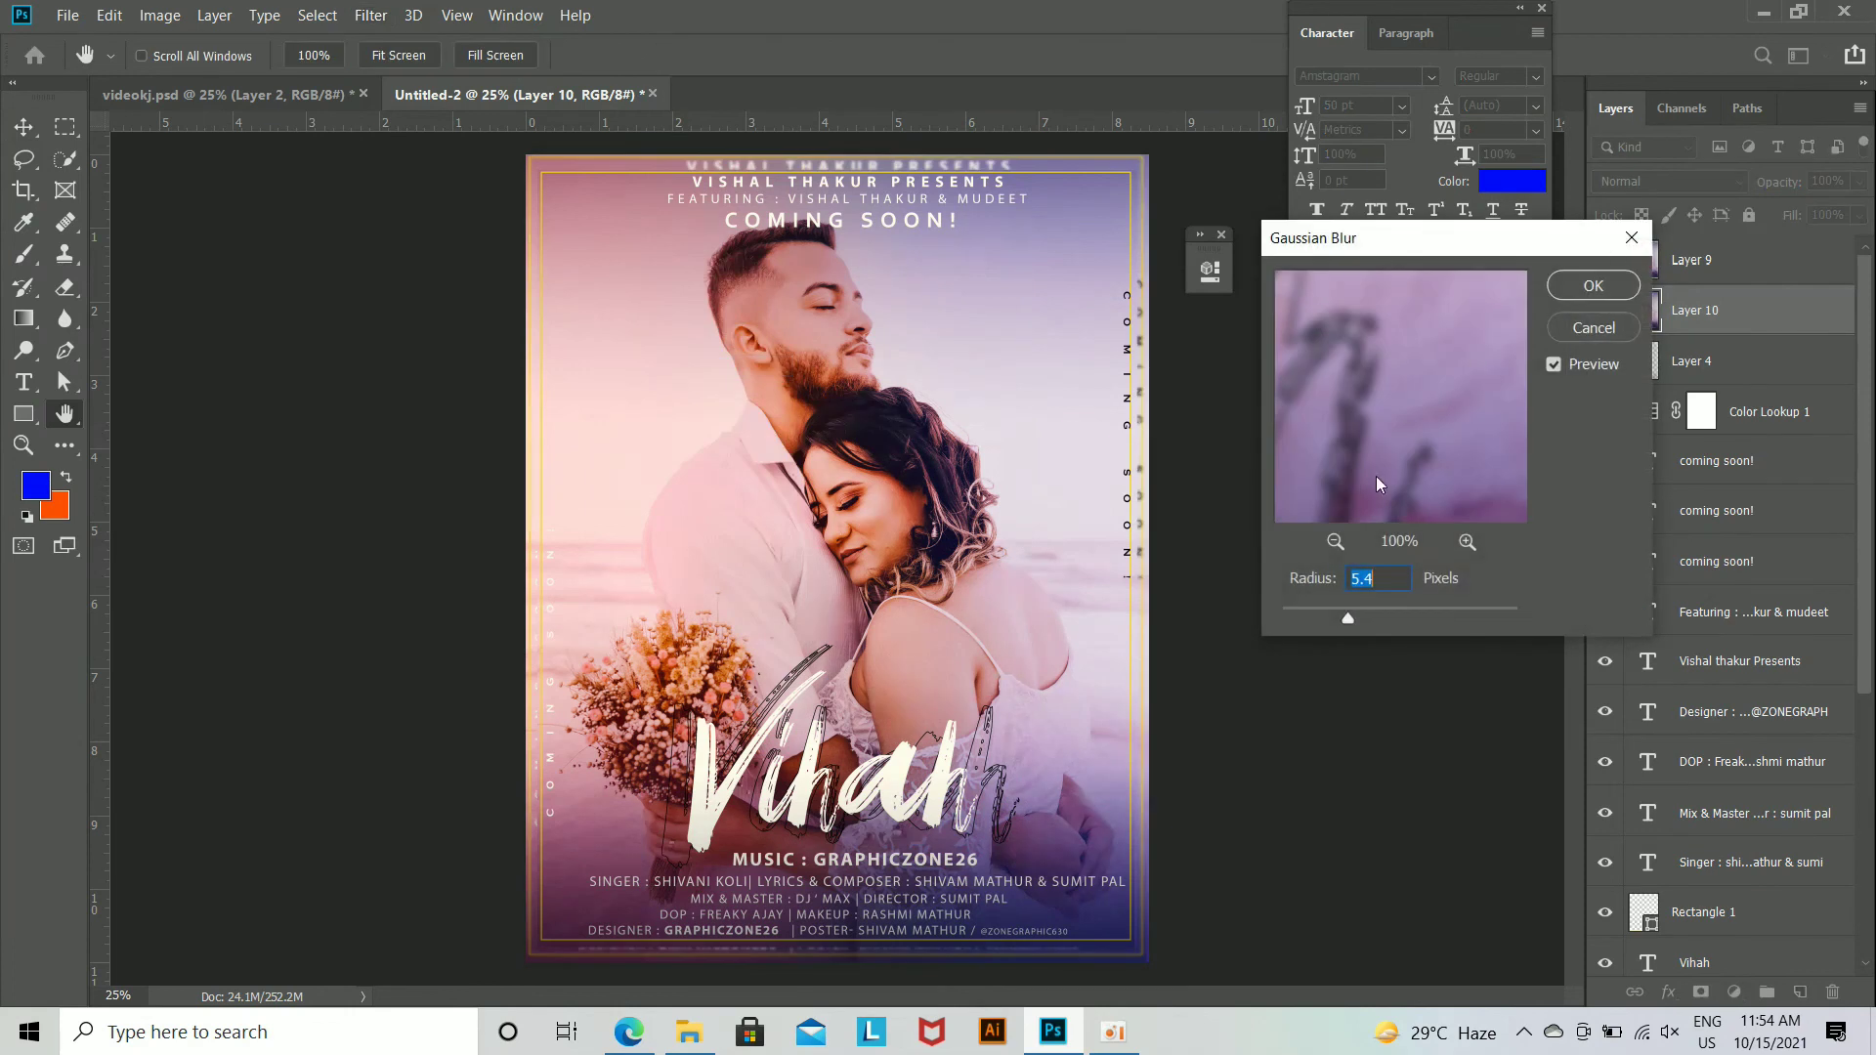
{"action": "left_click_drag", "start_coordinate": [1348, 622], "coordinate": [1410, 627]}
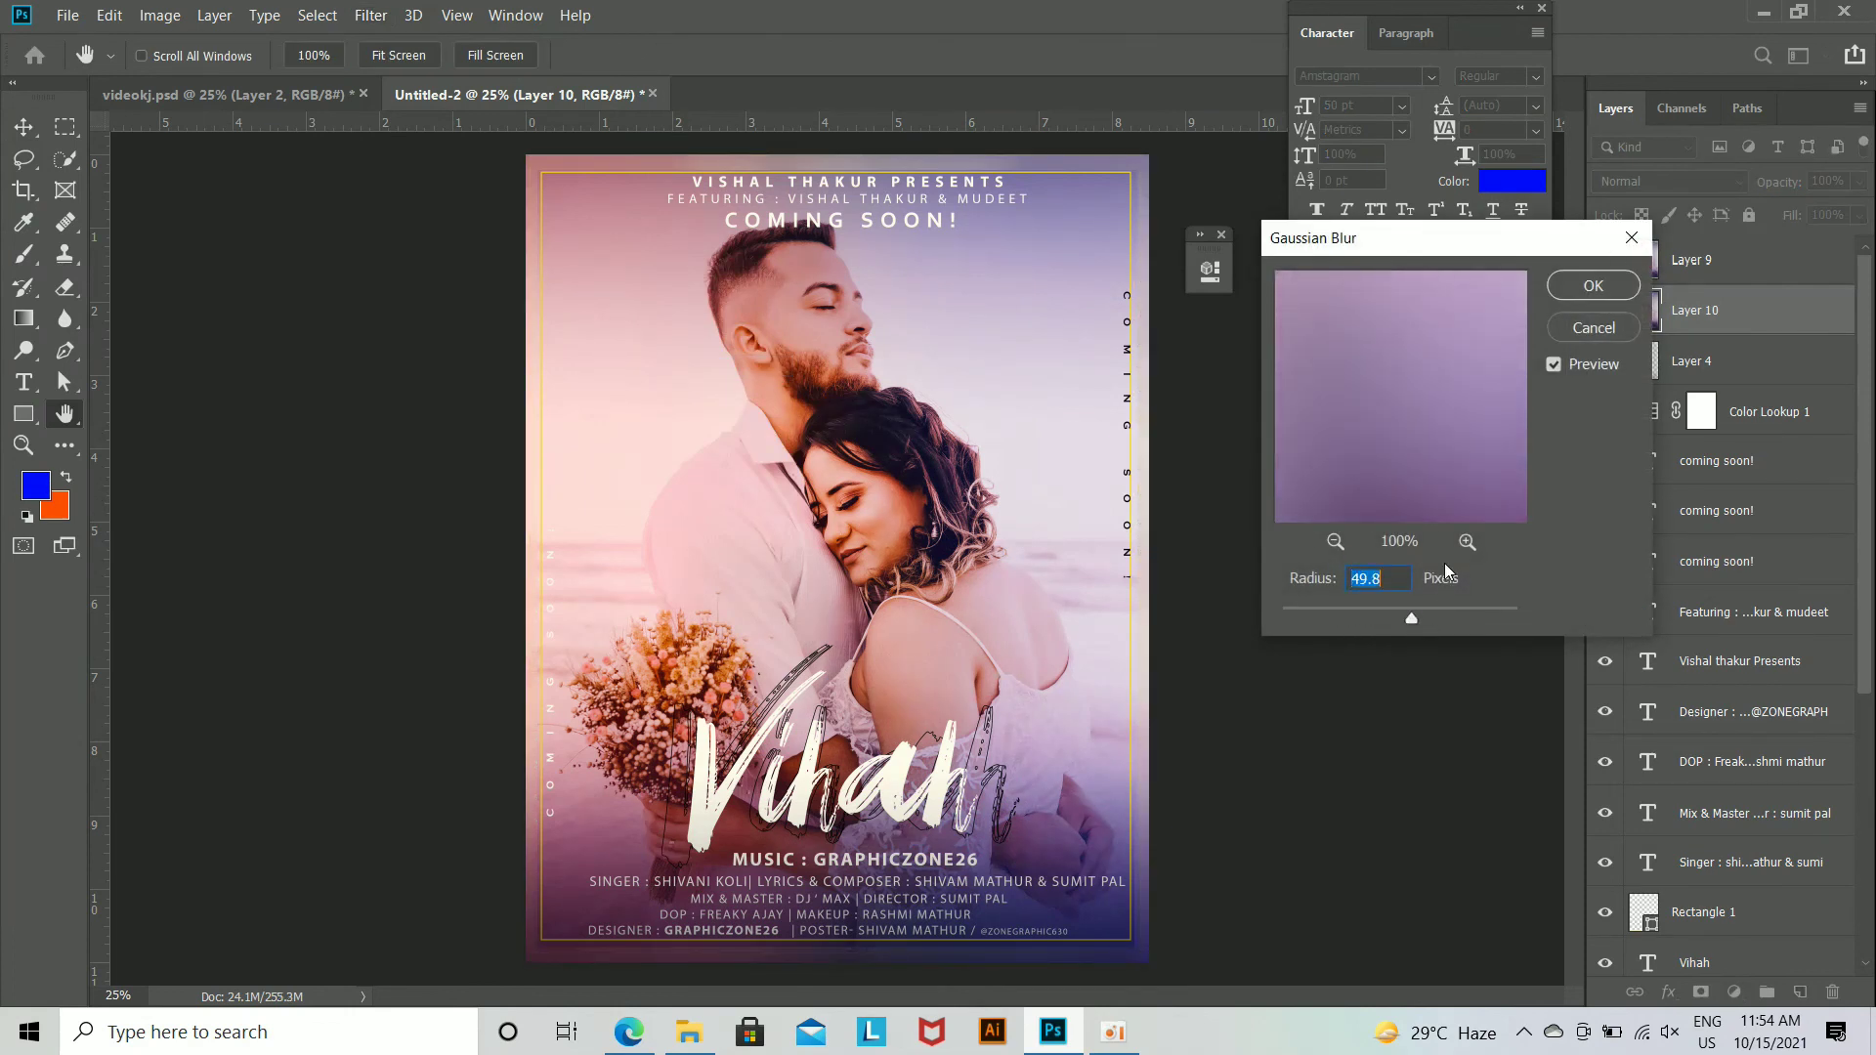
{"action": "left_click_drag", "start_coordinate": [1397, 618], "coordinate": [1370, 619]}
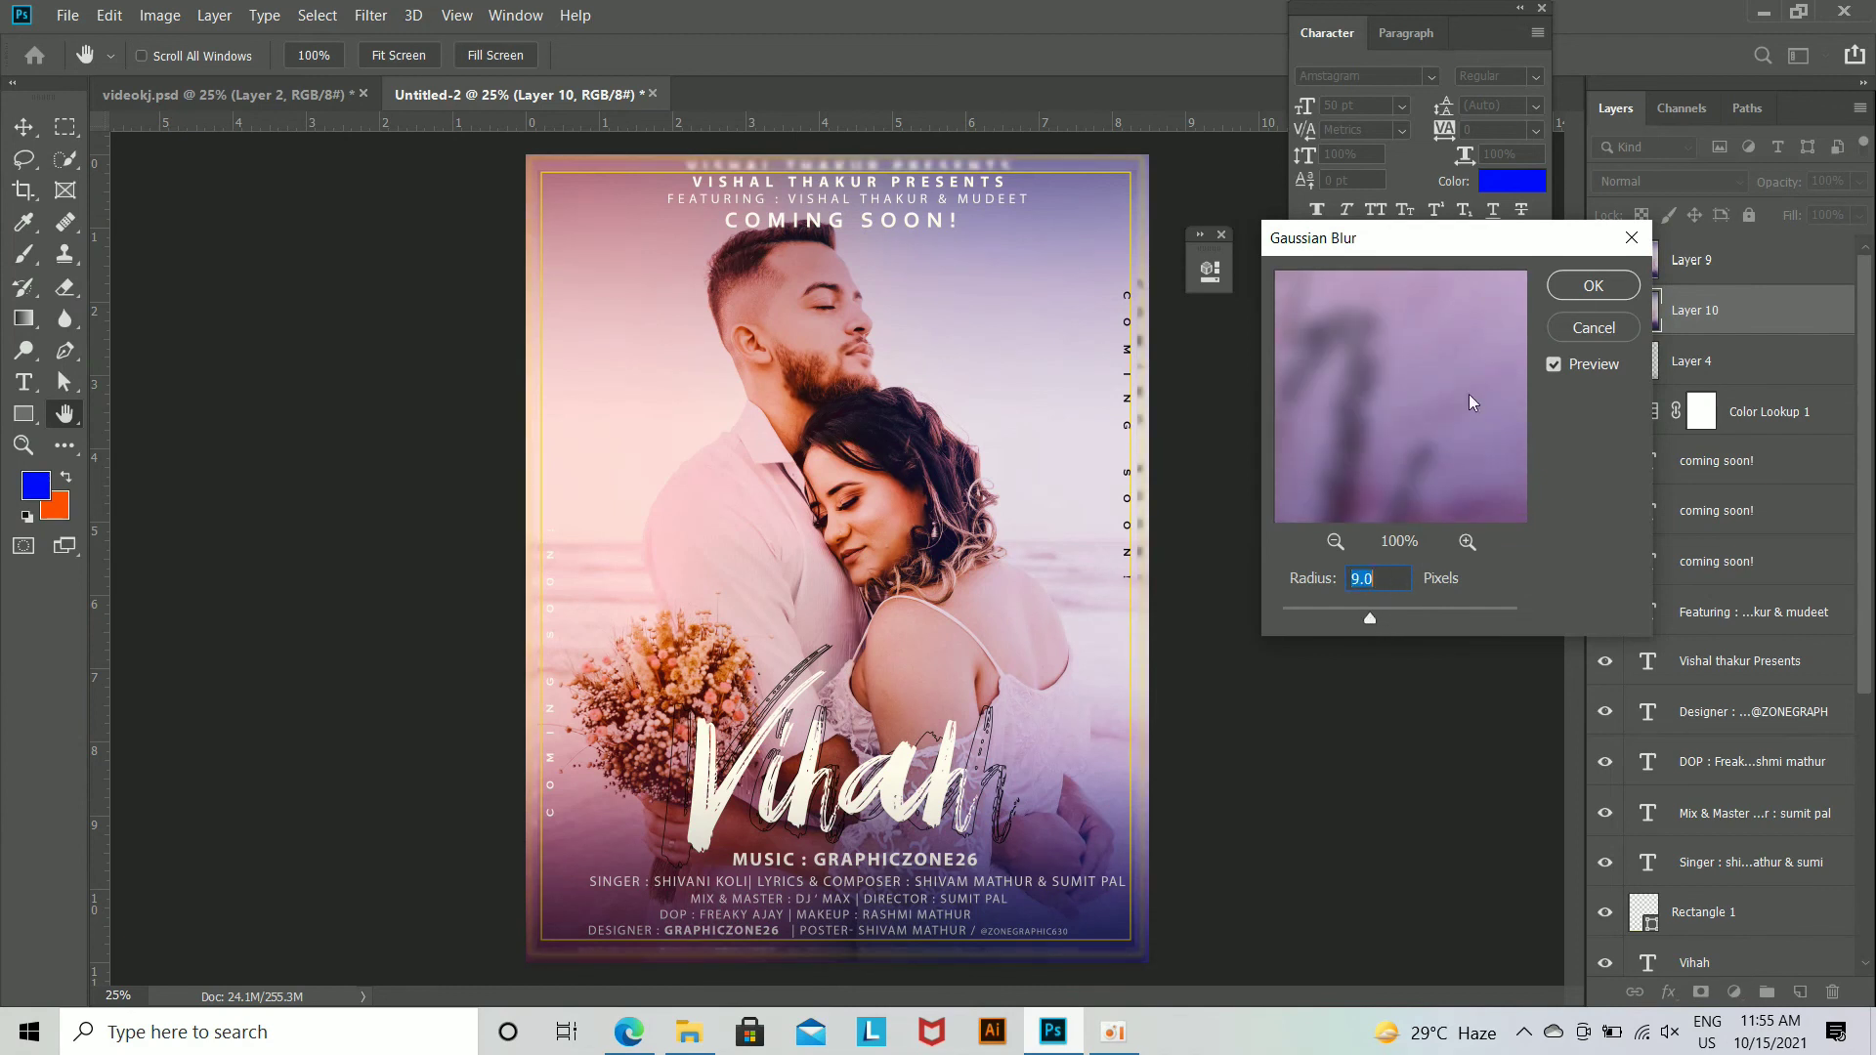
{"action": "left_click", "coordinate": [1592, 286]}
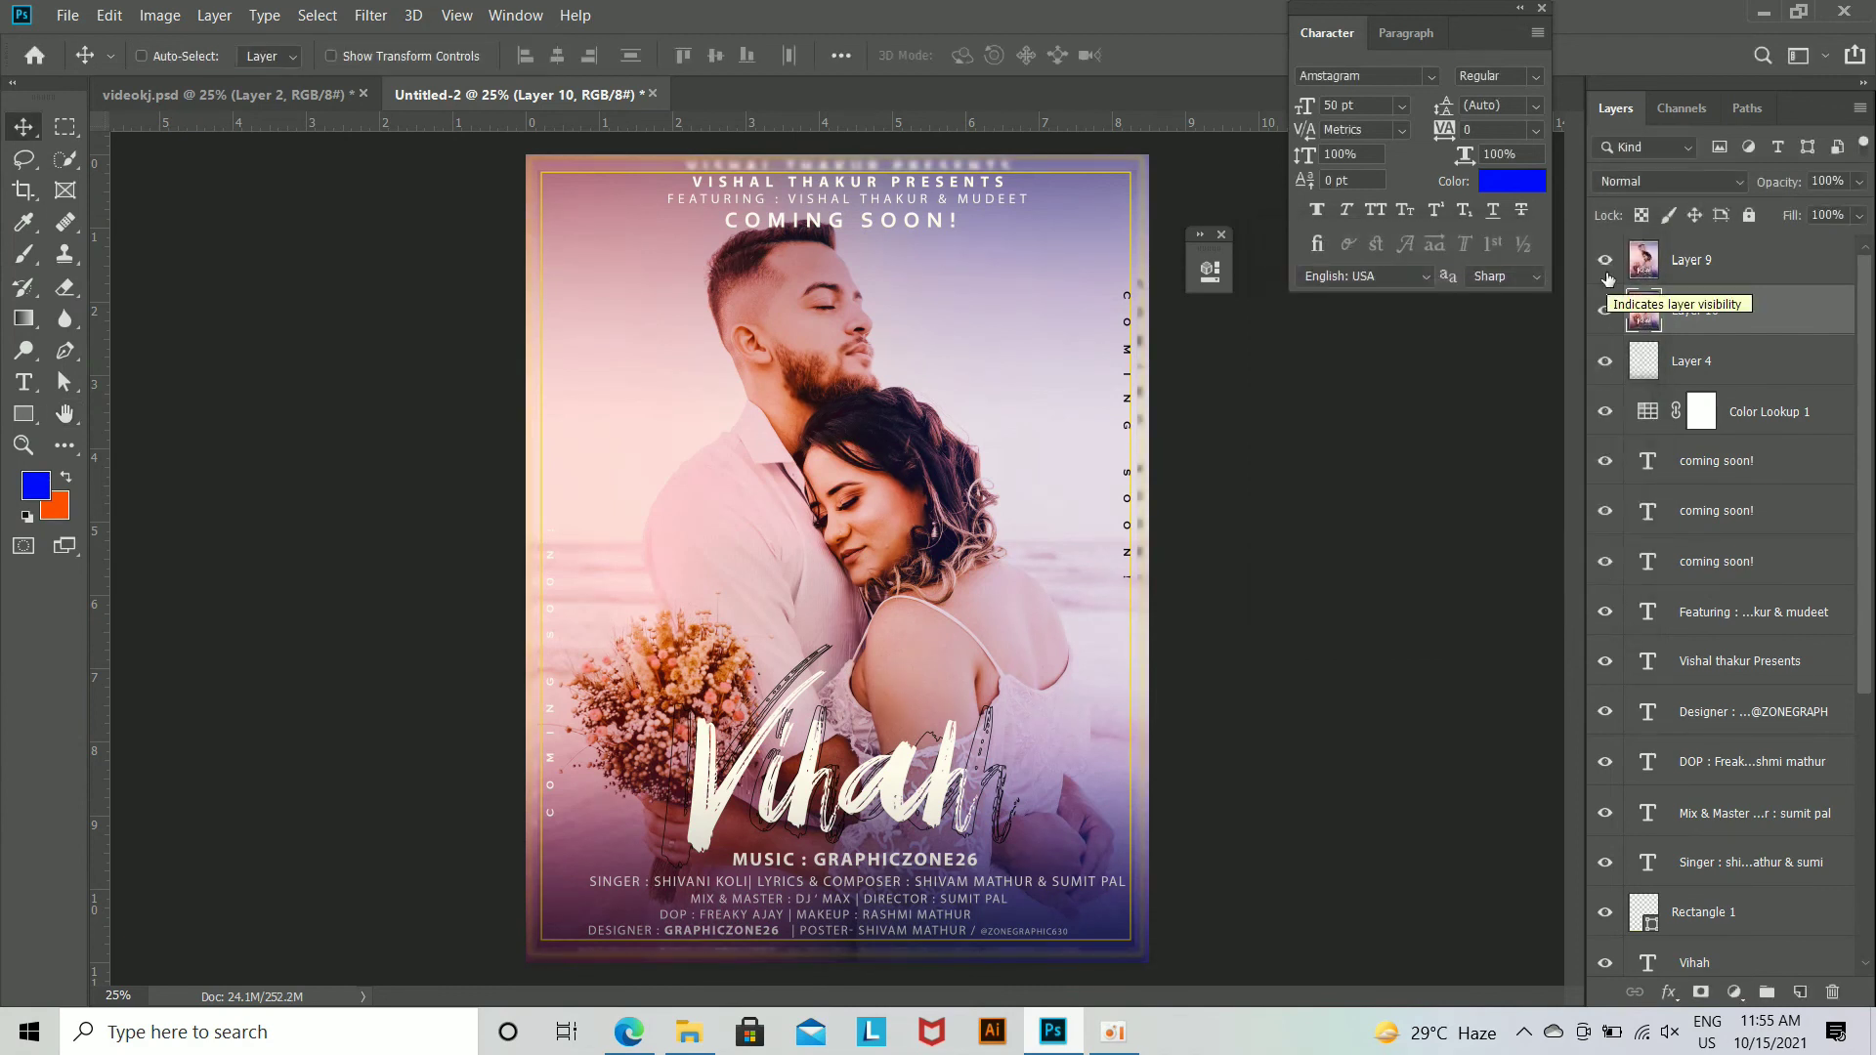
Step: Undo the Gaussian Blur, the second merged layer and the scaling of Layer 9
{"action": "key", "text": "ctrl+plus"}
{"action": "key", "text": "ctrl+minus"}
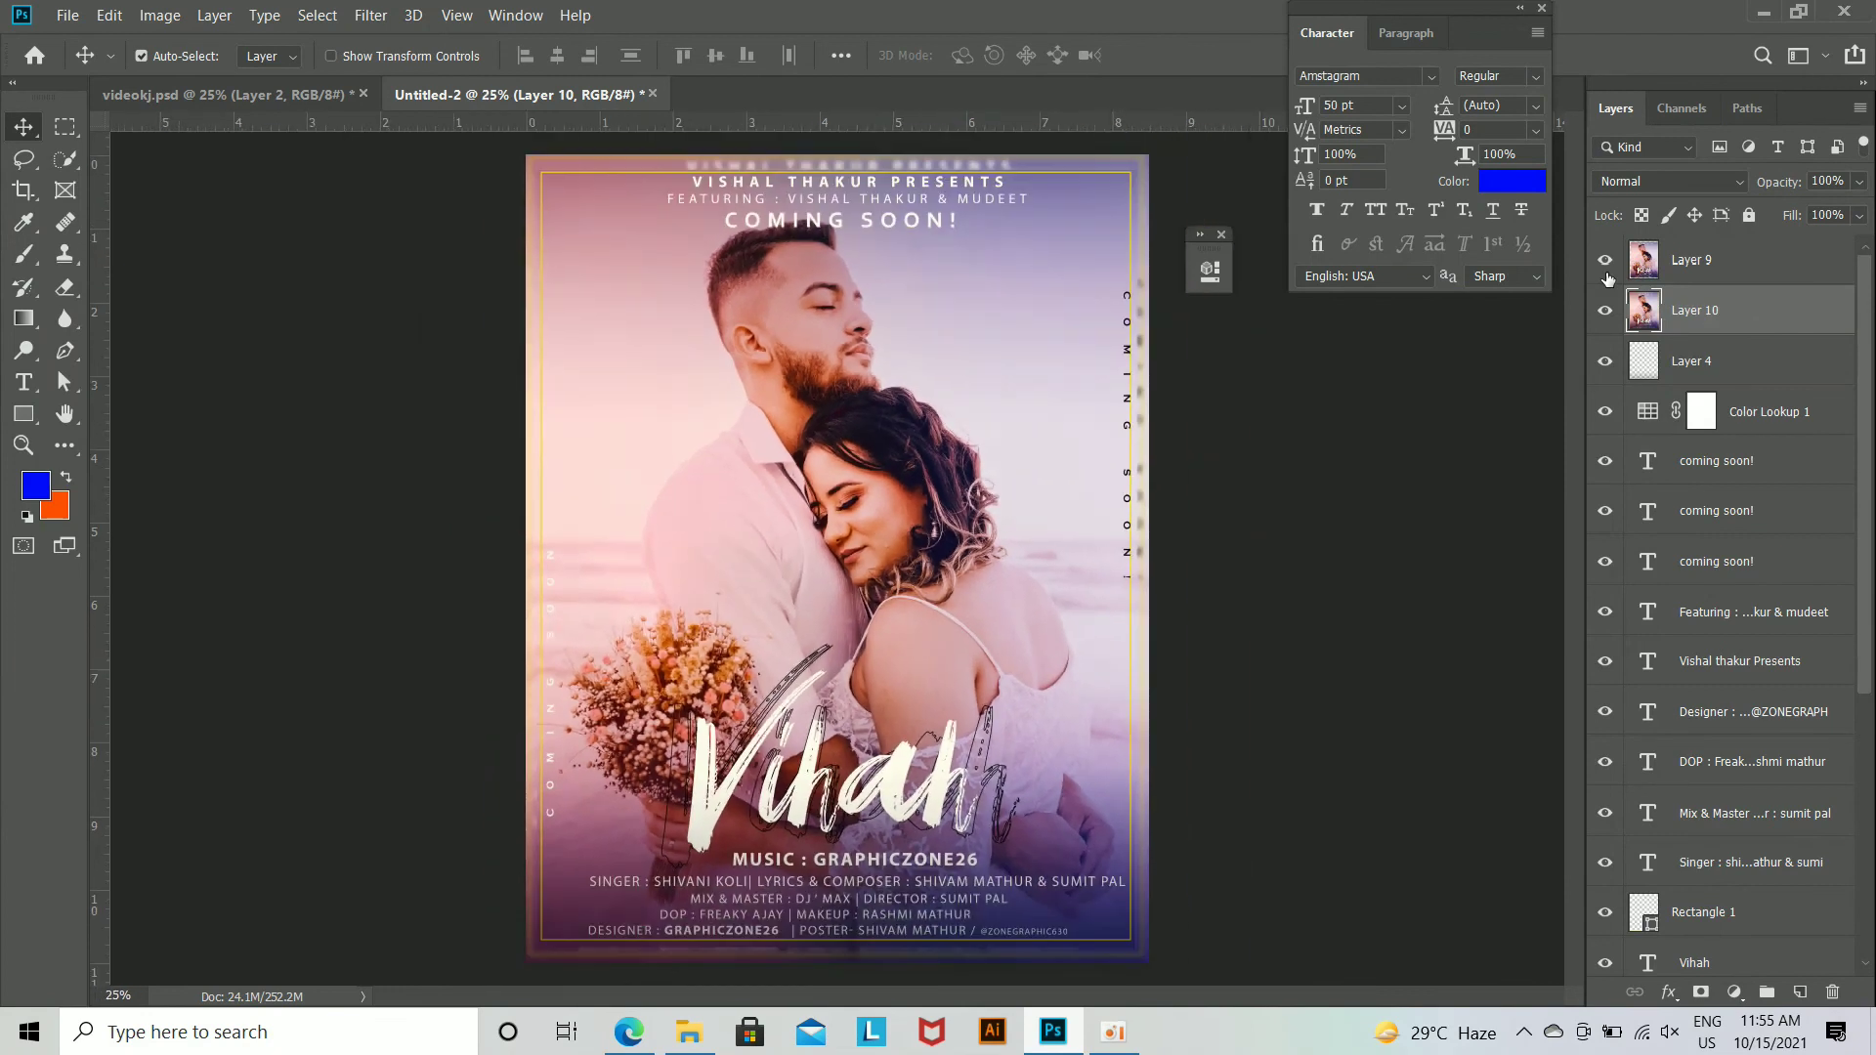
{"action": "key", "text": "ctrl+z"}
{"action": "key", "text": "ctrl+z"}
{"action": "key", "text": "ctrl+z"}
{"action": "key", "text": "ctrl+z"}
{"action": "key", "text": "ctrl+z"}
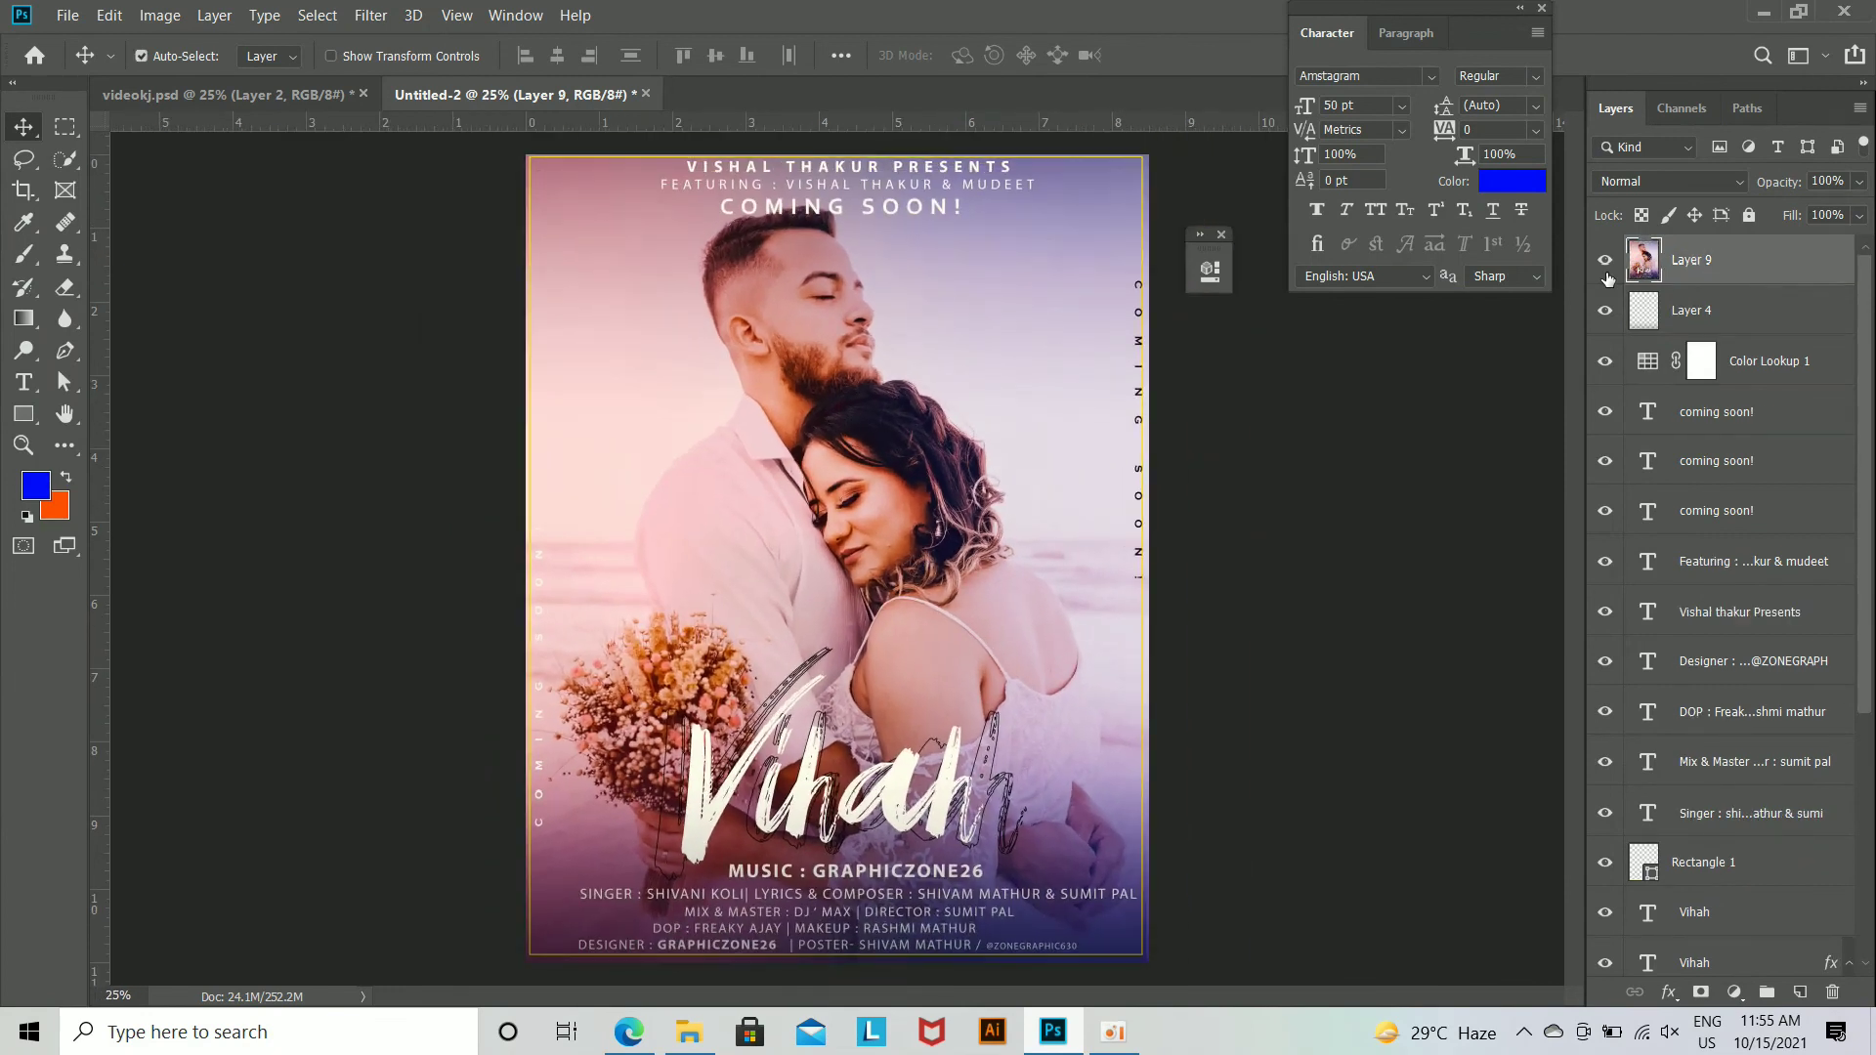